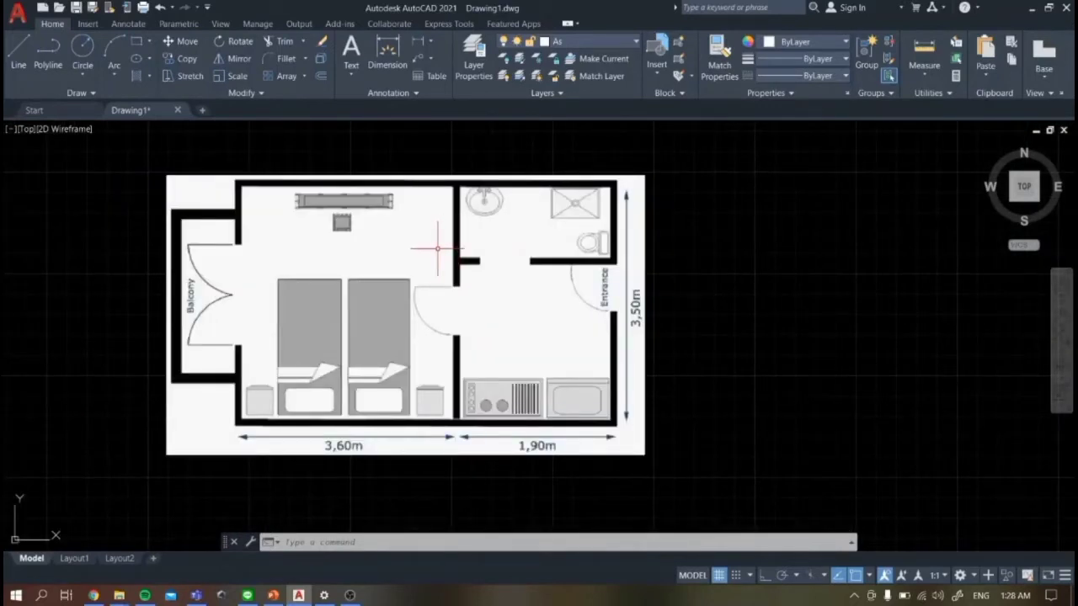
# - Create a new layer named apa aja in the layer properties manager
pyautogui.scroll(-4, 435, 237)
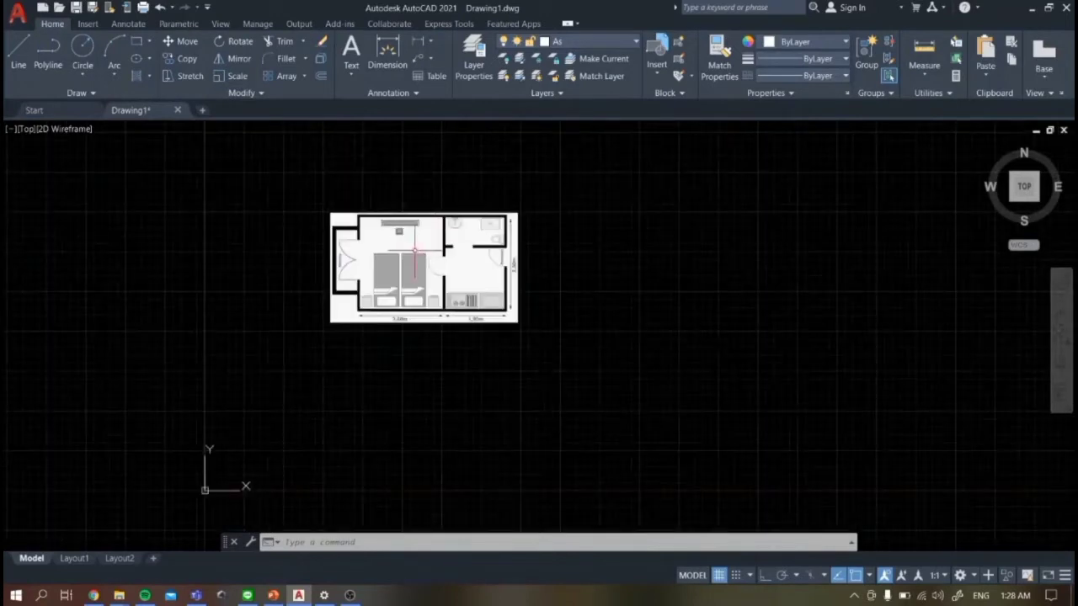
pyautogui.click(472, 74)
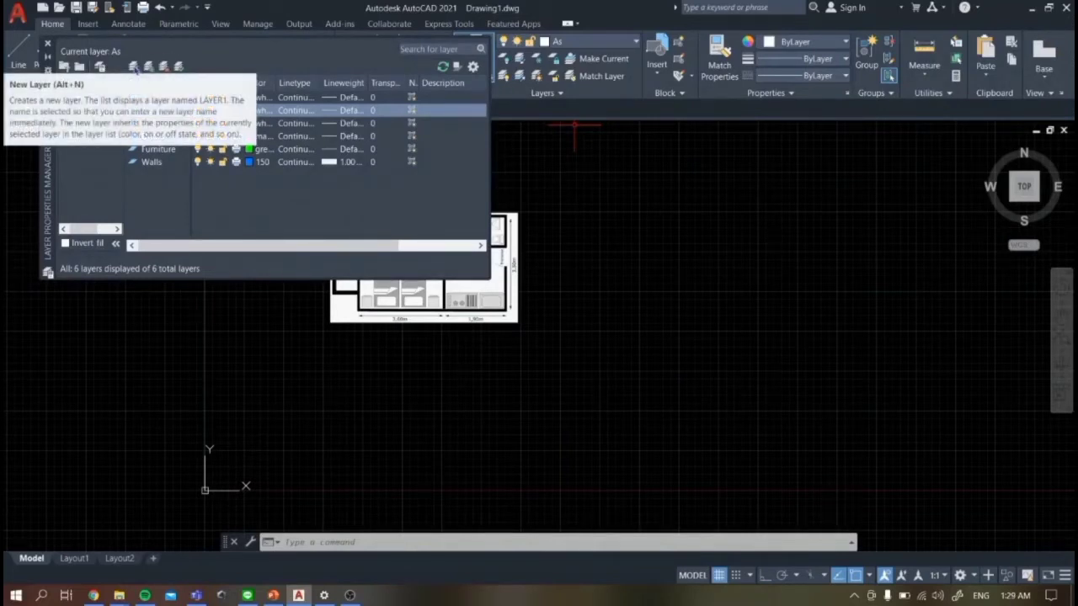
pyautogui.click(132, 67)
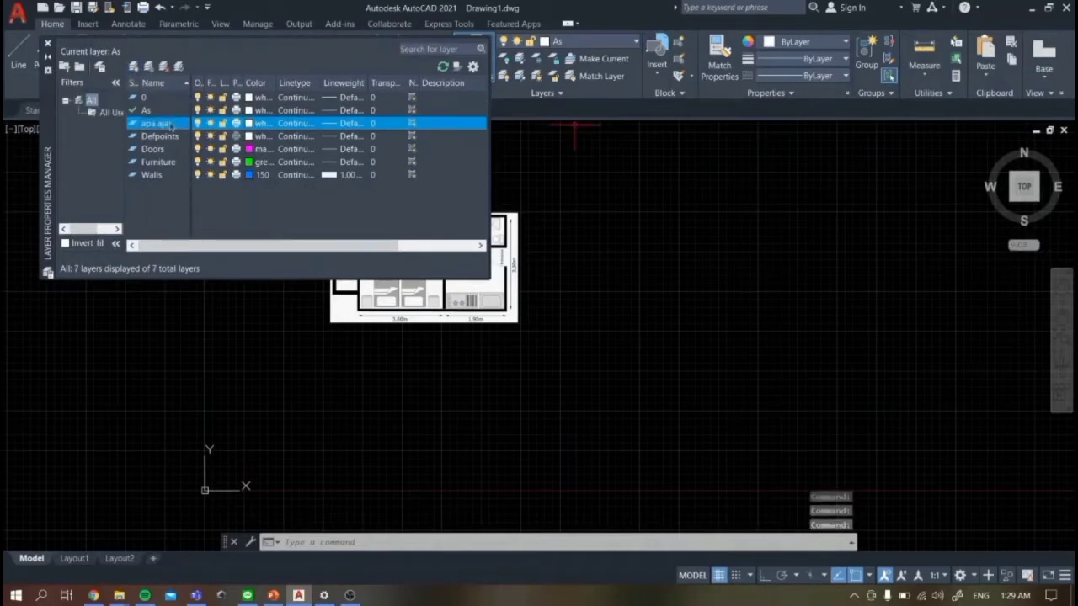
# - Browse the color and lineweight options of the apa aja layer and delete the layer
pyautogui.click(249, 125)
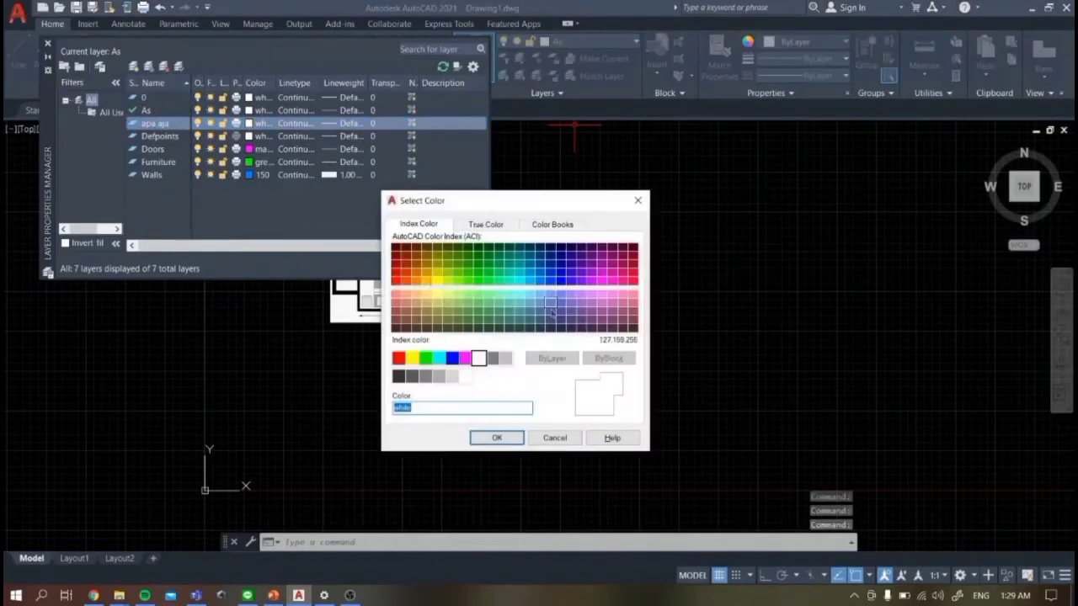
pyautogui.click(638, 200)
pyautogui.click(338, 124)
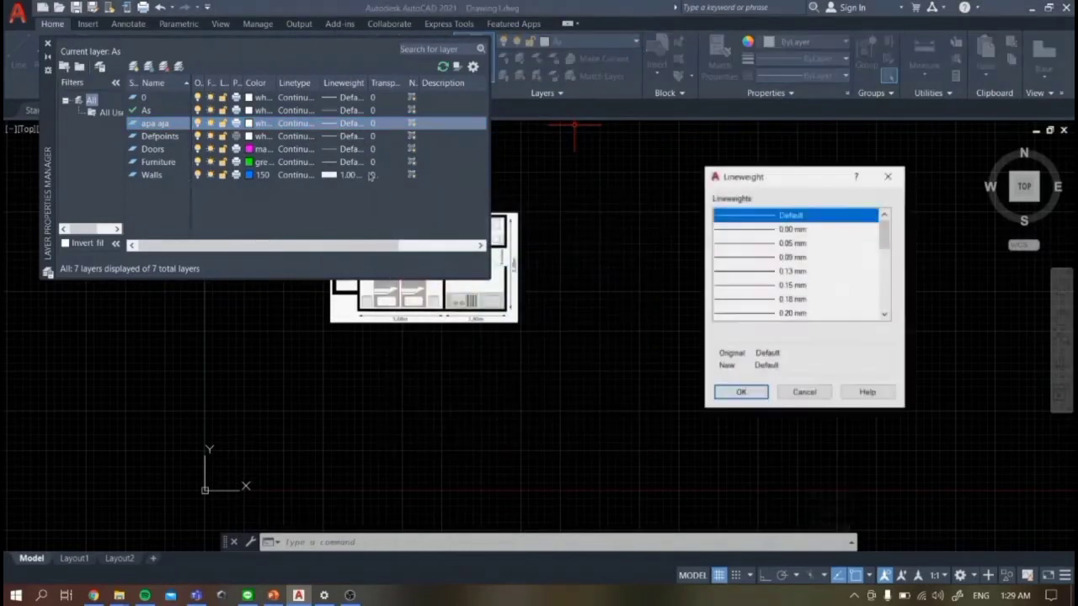
pyautogui.scroll(-1, 792, 266)
pyautogui.scroll(-5, 792, 266)
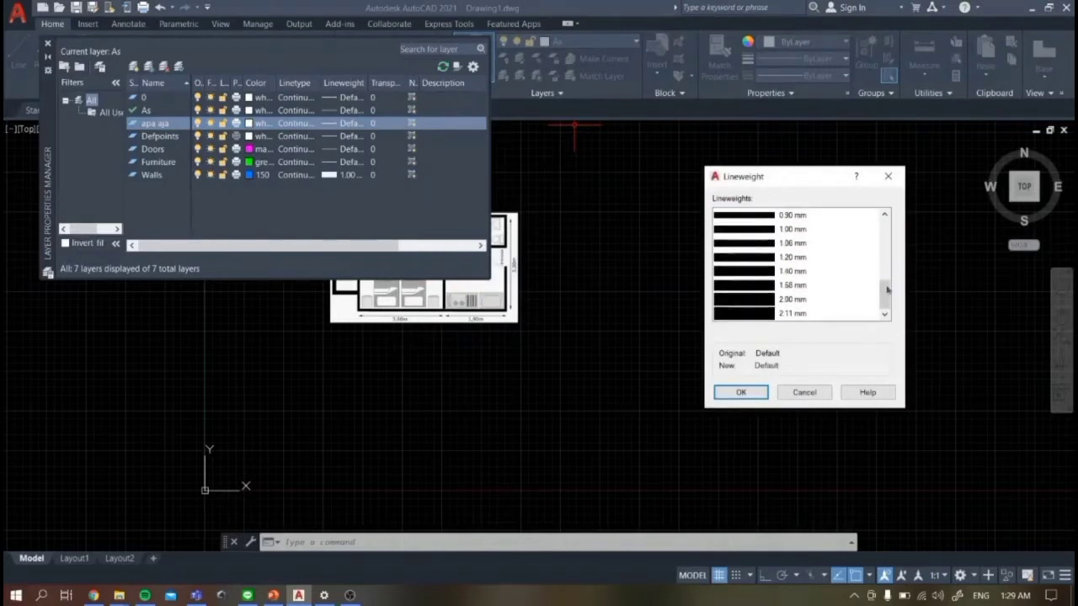
pyautogui.click(890, 179)
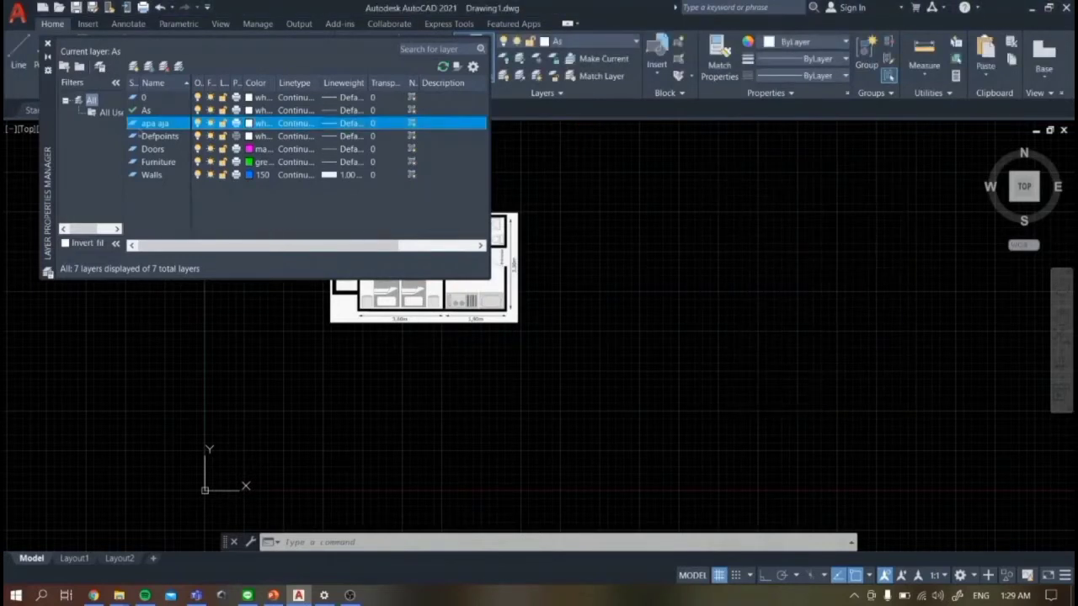
pyautogui.press('Delete')
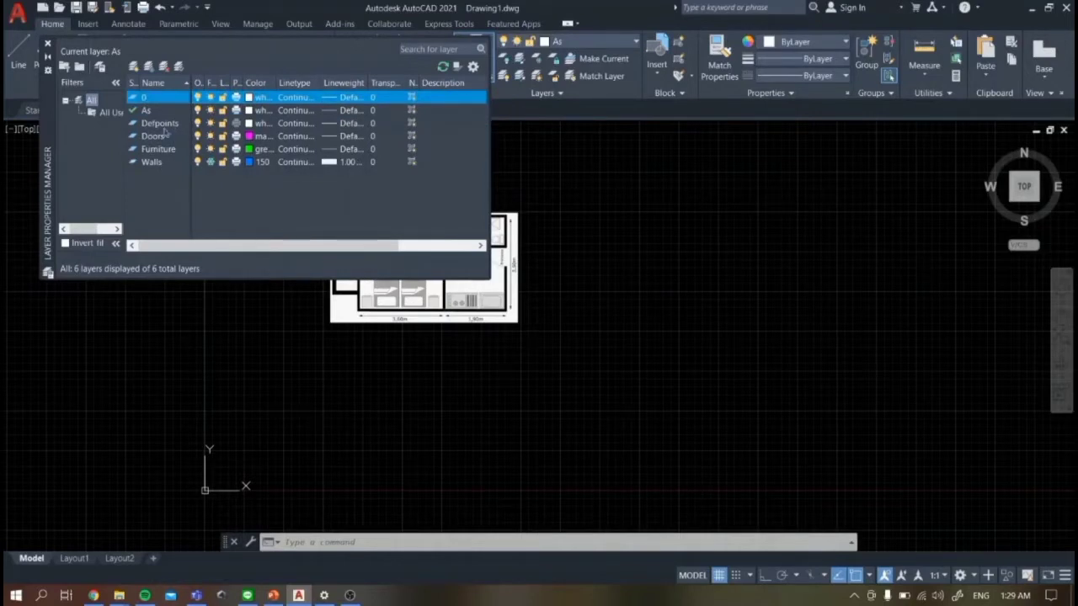
# - Review the As, Doors, Furniture and Walls layers, including the As layer's color and lineweight options, and close the layer manager
pyautogui.click(166, 112)
pyautogui.click(164, 138)
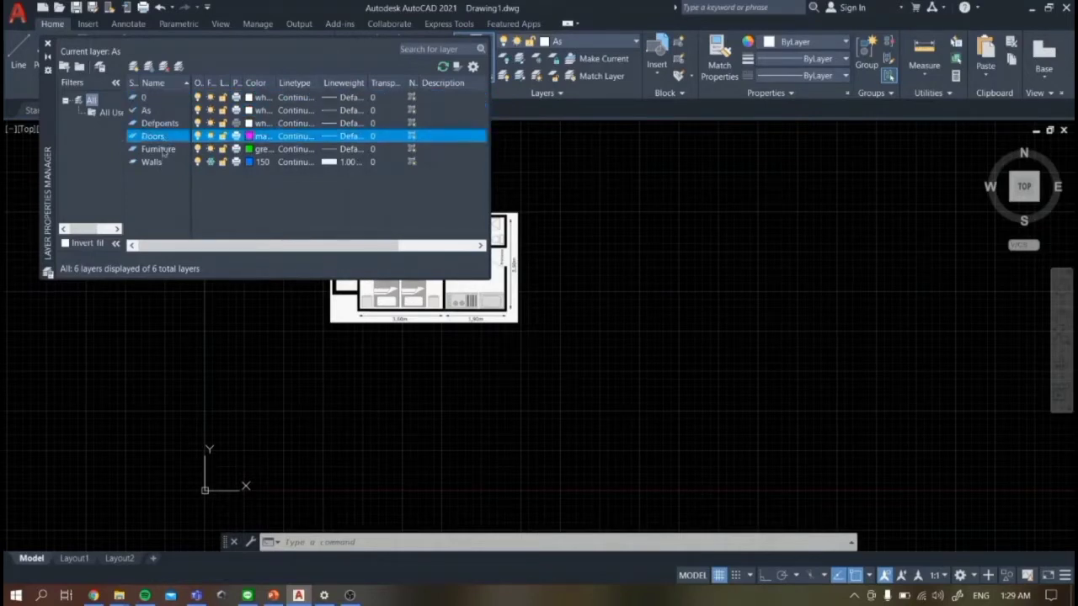
pyautogui.click(163, 150)
pyautogui.click(154, 163)
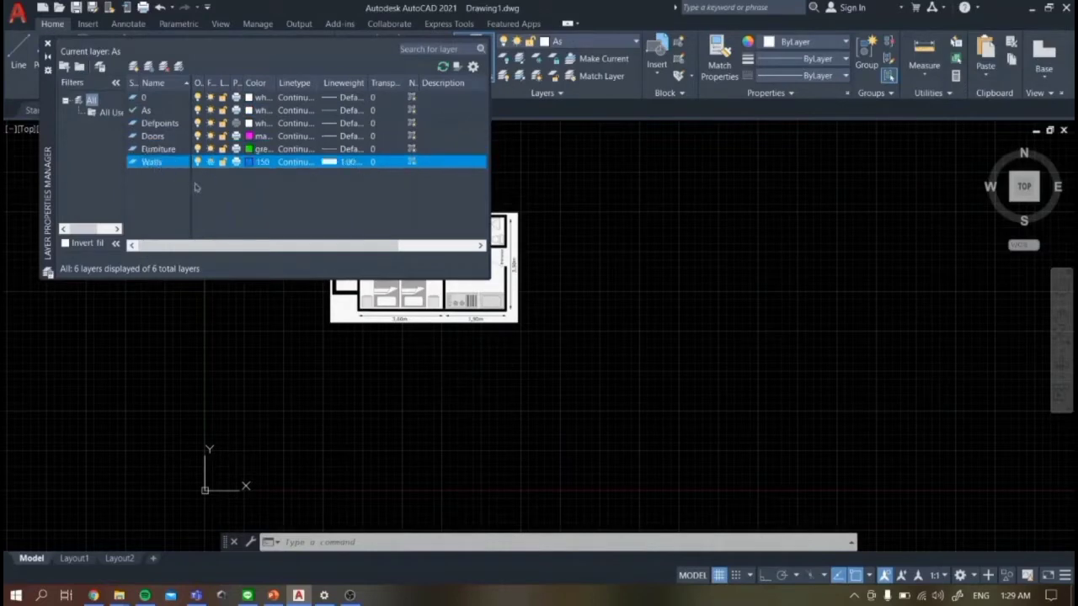
pyautogui.click(257, 111)
pyautogui.click(257, 110)
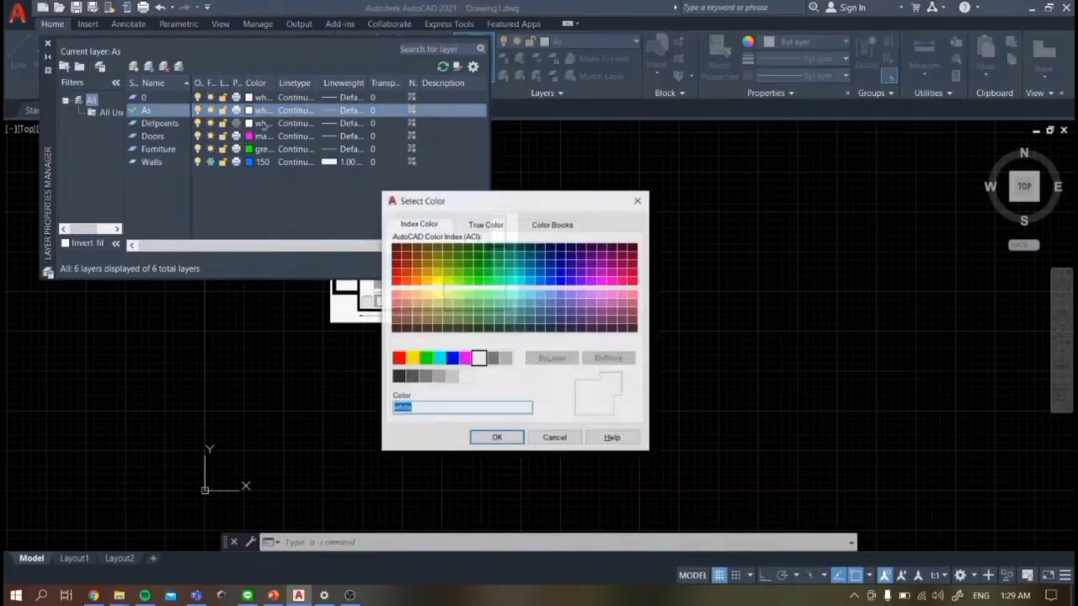
pyautogui.click(639, 200)
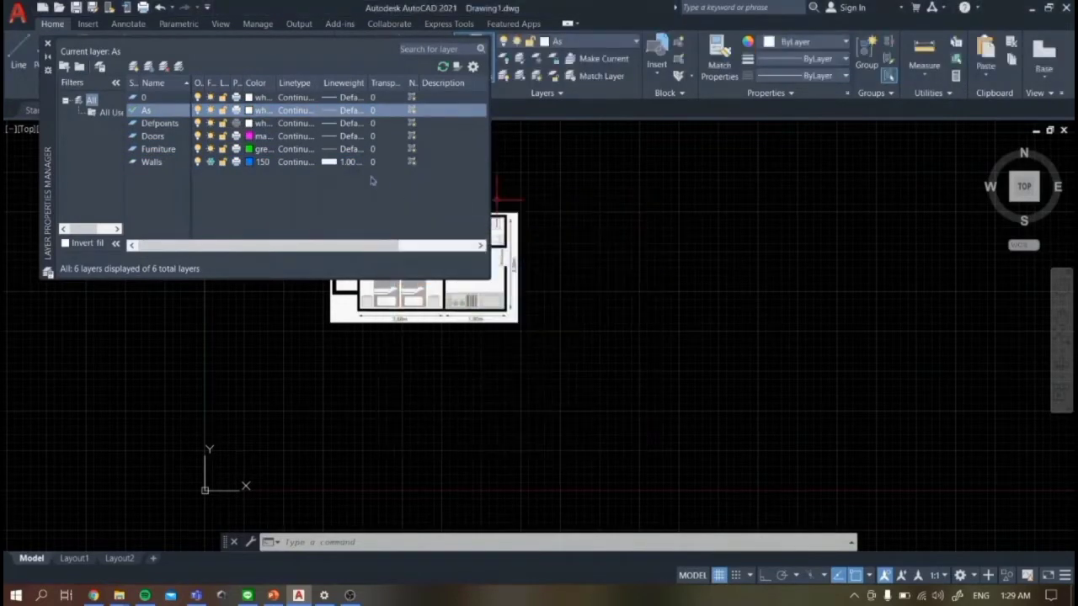
pyautogui.click(332, 110)
pyautogui.click(888, 178)
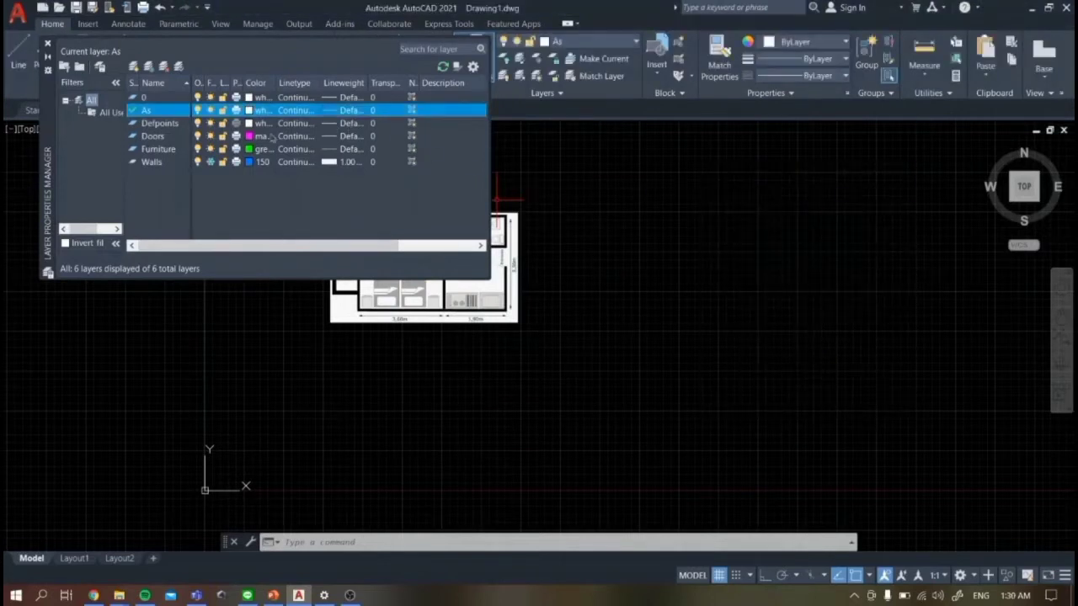
pyautogui.click(151, 162)
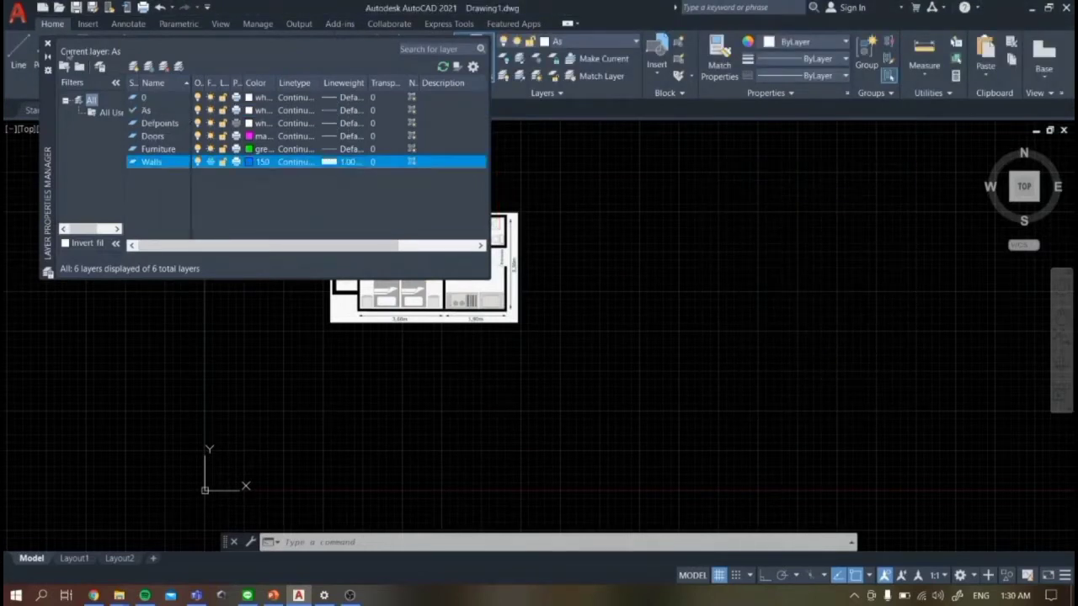
pyautogui.click(48, 43)
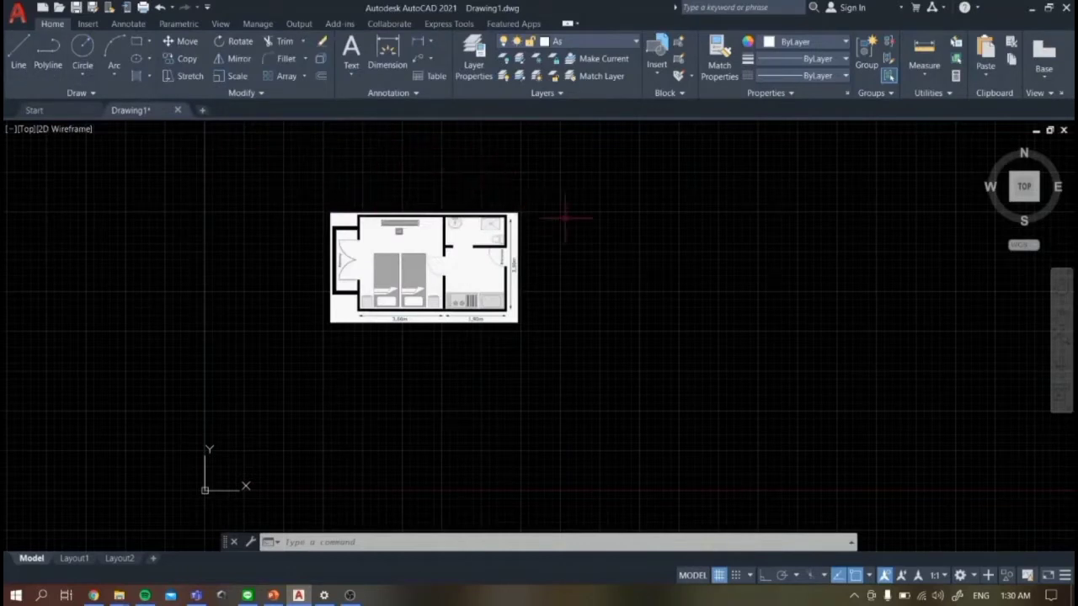
# - Draw a vertical line in the empty drawing area for the floor plan's right wall
pyautogui.scroll(-2, 624, 215)
pyautogui.scroll(2, 708, 231)
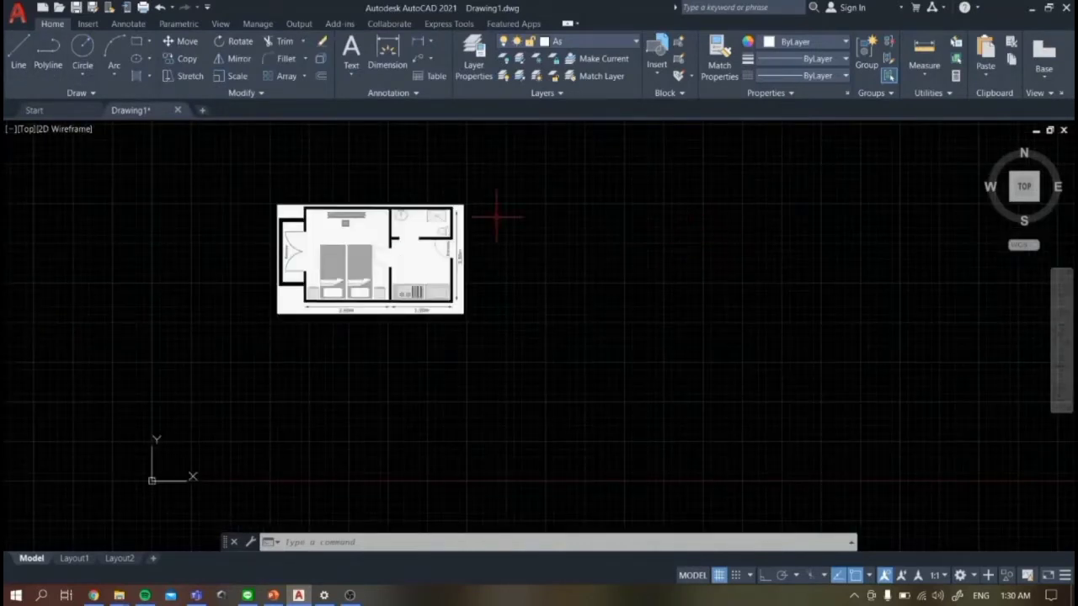
pyautogui.click(18, 64)
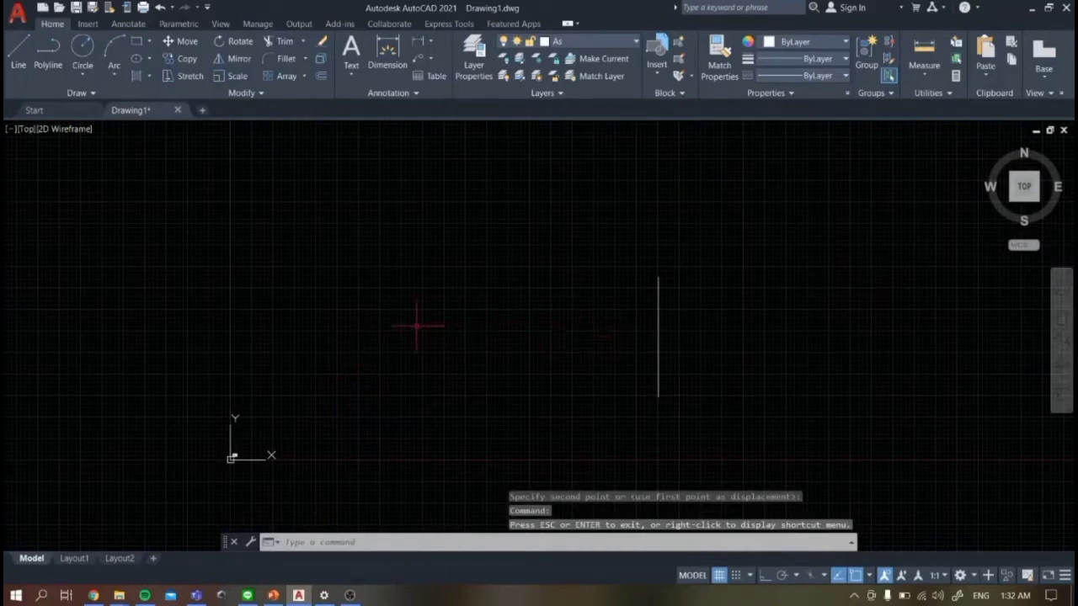
# - Scale up the tiny floor plan image from a corner base point, picking the scale in the drawing near the vertical line
pyautogui.click(429, 180)
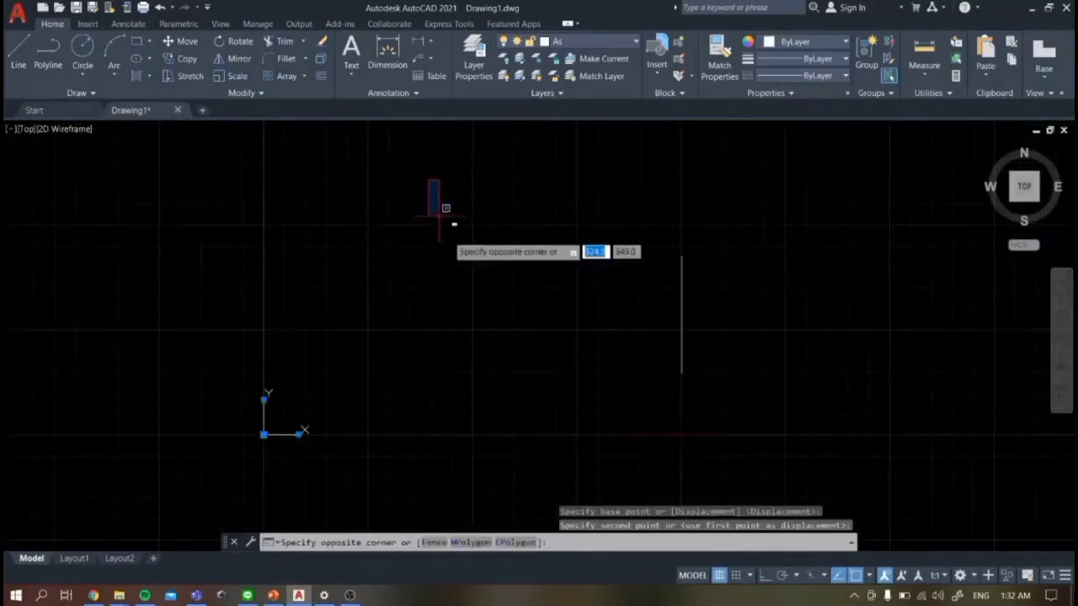
pyautogui.click(461, 236)
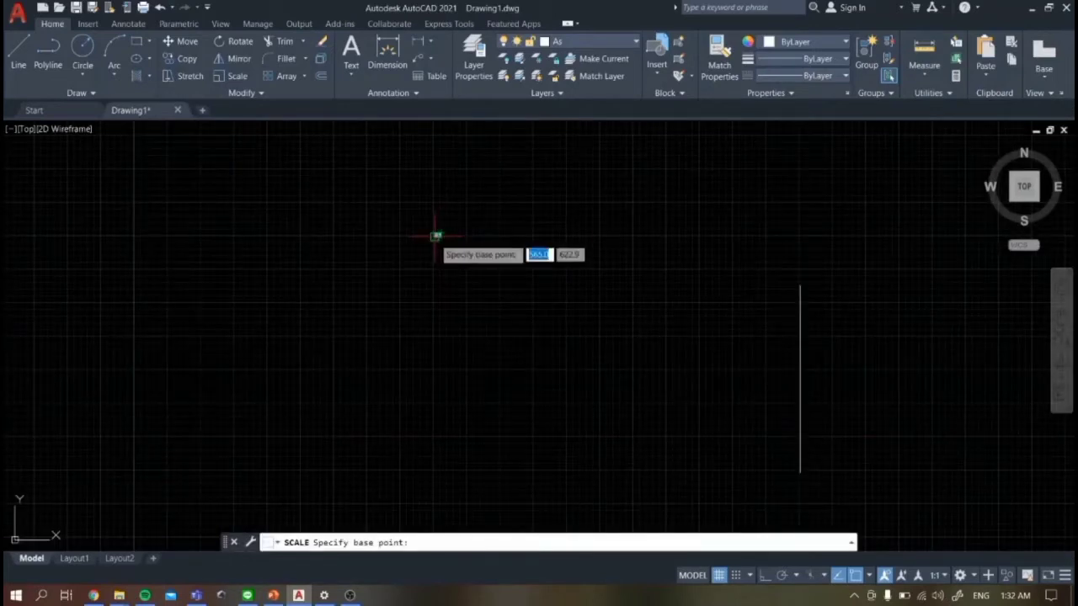
pyautogui.click(435, 236)
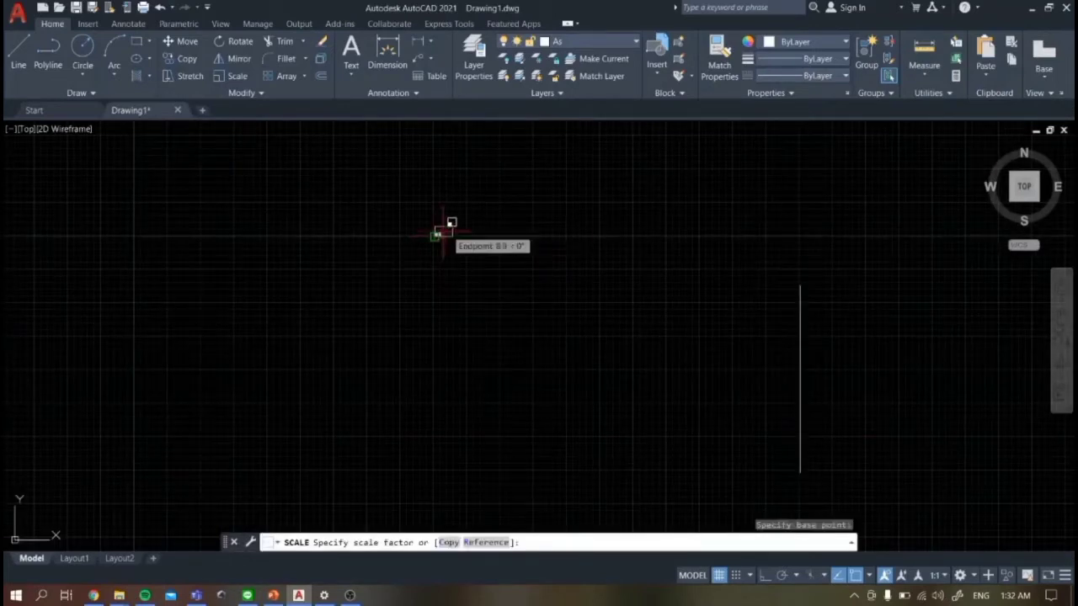
pyautogui.click(575, 152)
pyautogui.scroll(-3, 628, 238)
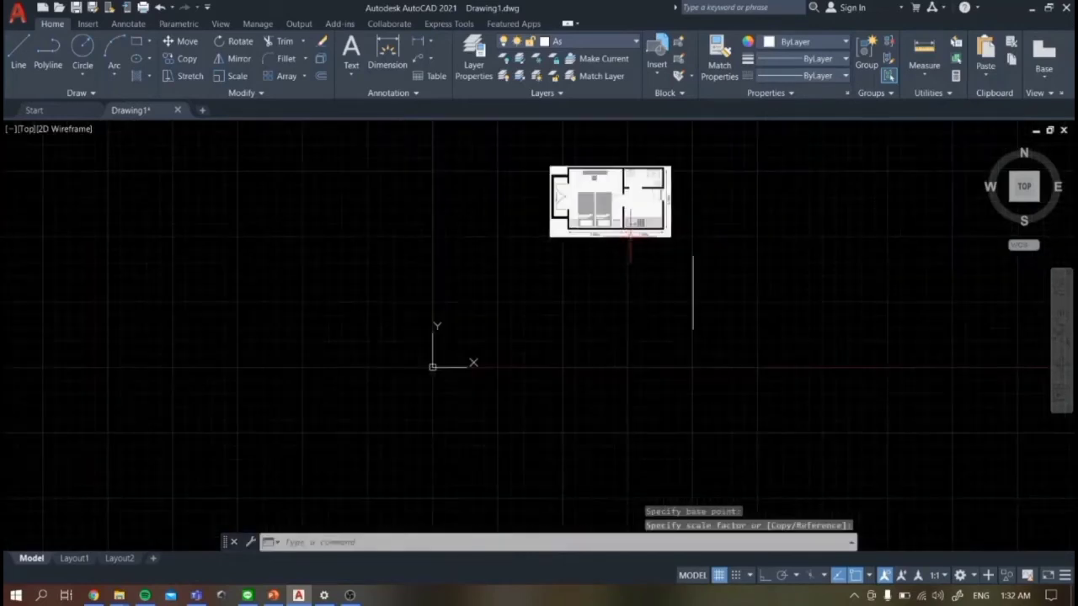
pyautogui.scroll(2, 628, 238)
pyautogui.click(19, 53)
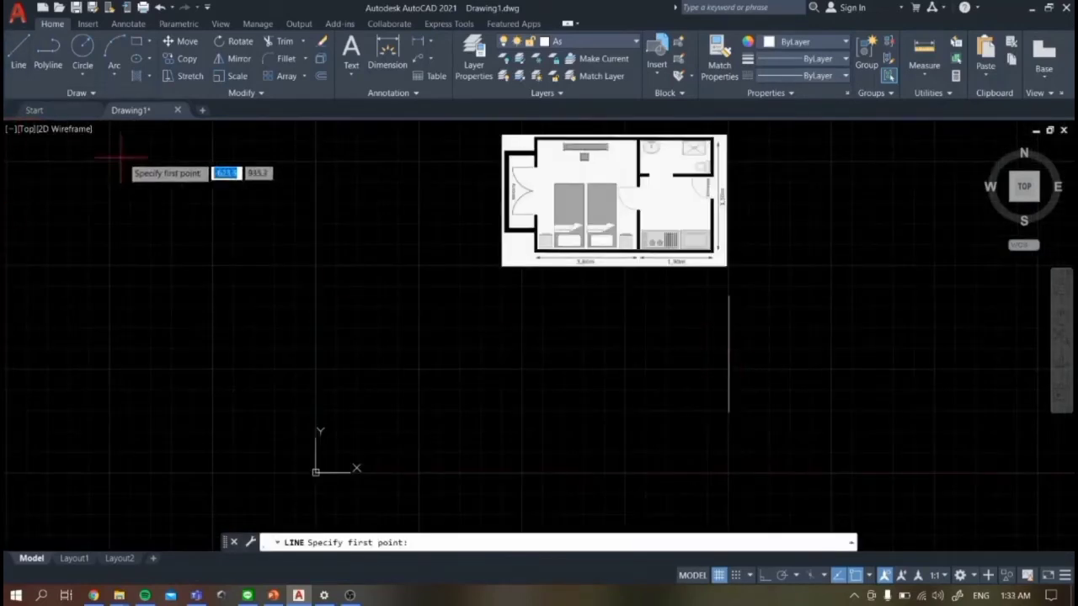
pyautogui.scroll(2, 690, 400)
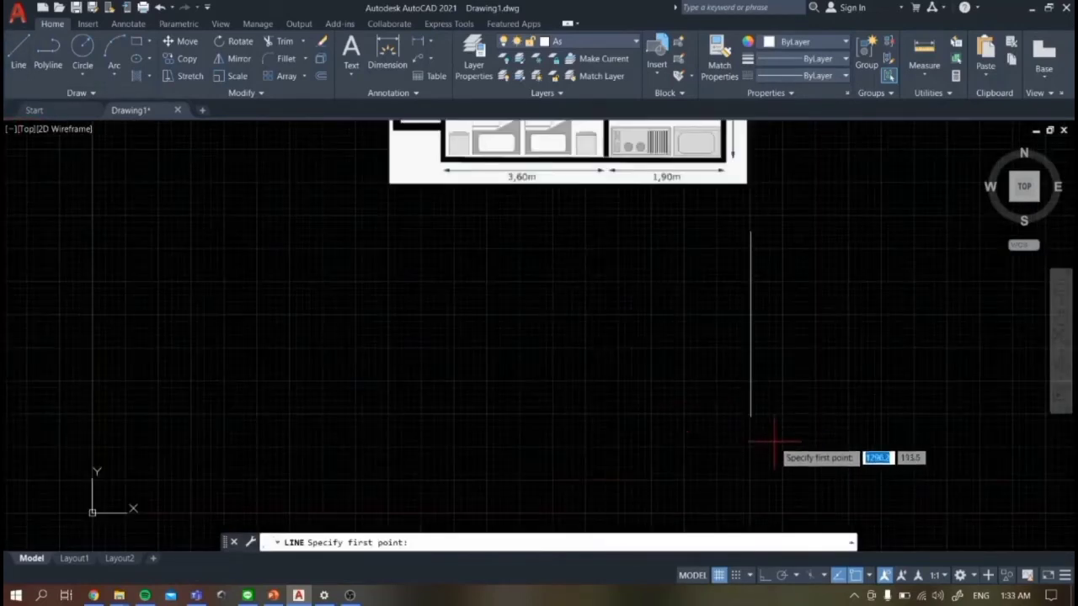
pyautogui.click(19, 52)
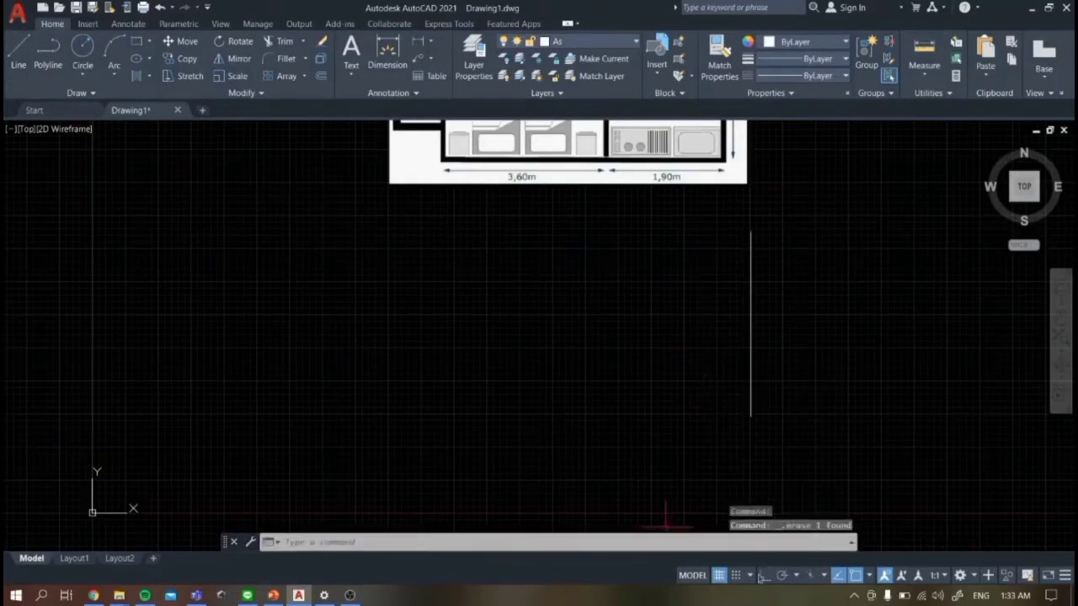
# - Turn on Ortho mode and draw a horizontal line of length 190 leftward from the vertical line's lower endpoint
pyautogui.click(763, 575)
pyautogui.click(17, 59)
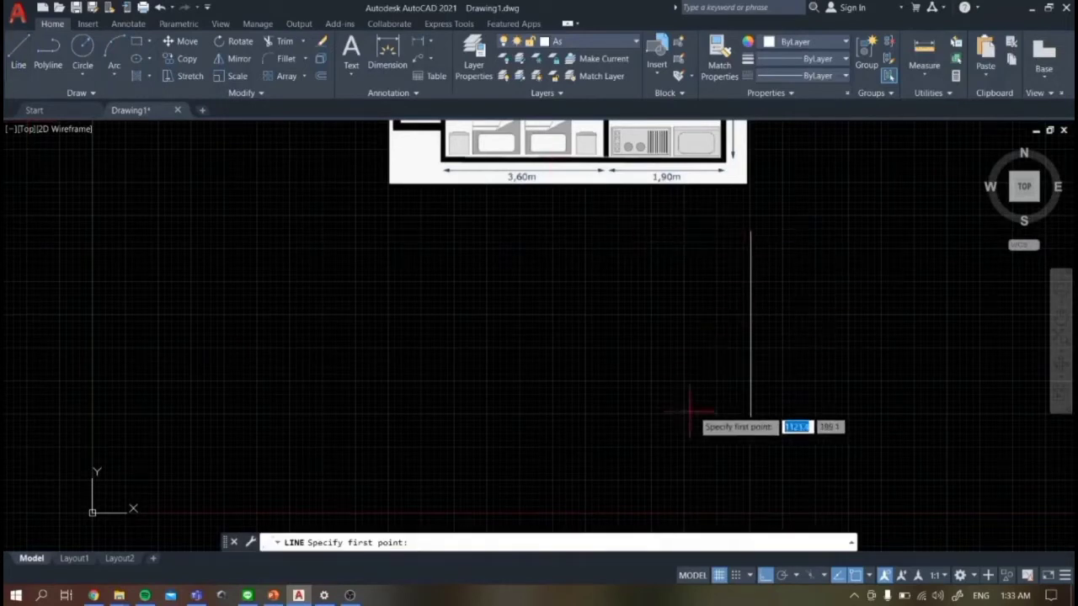
pyautogui.click(751, 415)
pyautogui.write('190')
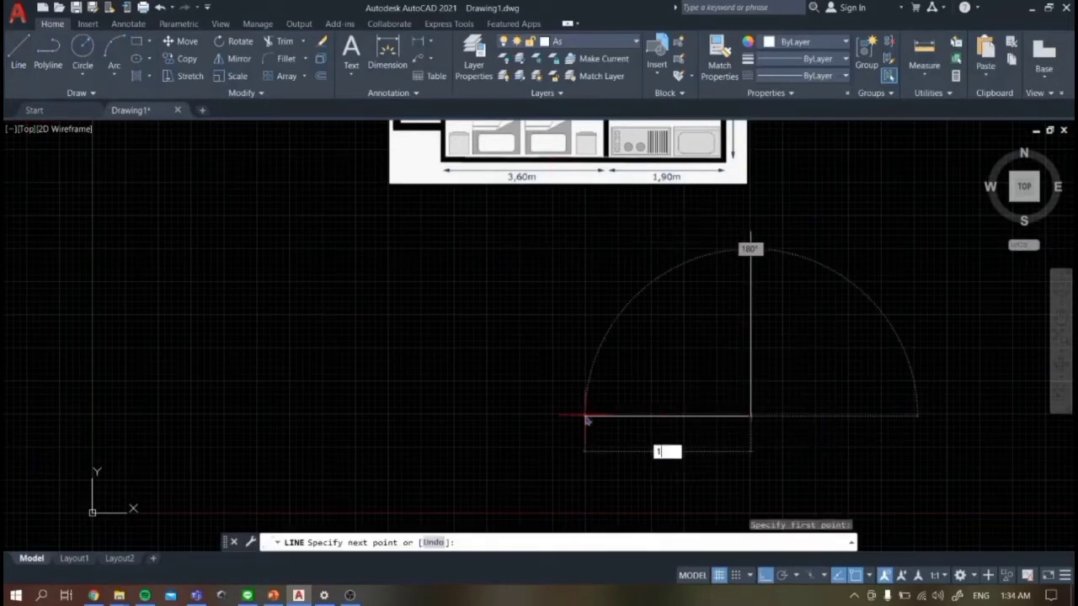
pyautogui.press('Return')
pyautogui.scroll(2, 587, 410)
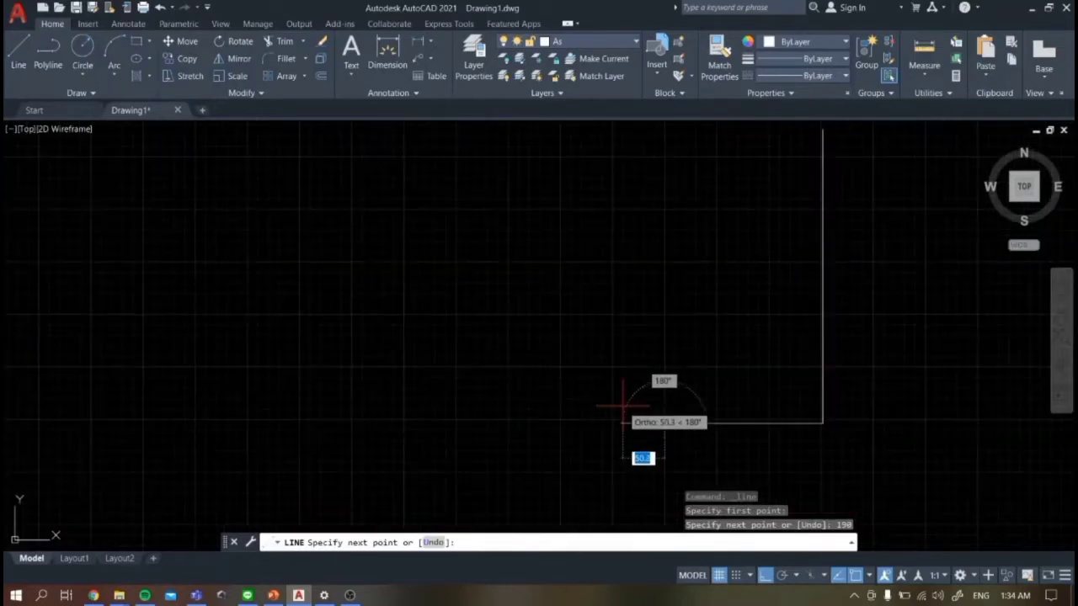
pyautogui.press('Escape')
# - Extend the bottom wall with a horizontal line of length 360 leftward from the free end of the 190 line
pyautogui.scroll(4, 862, 316)
pyautogui.scroll(-6, 862, 317)
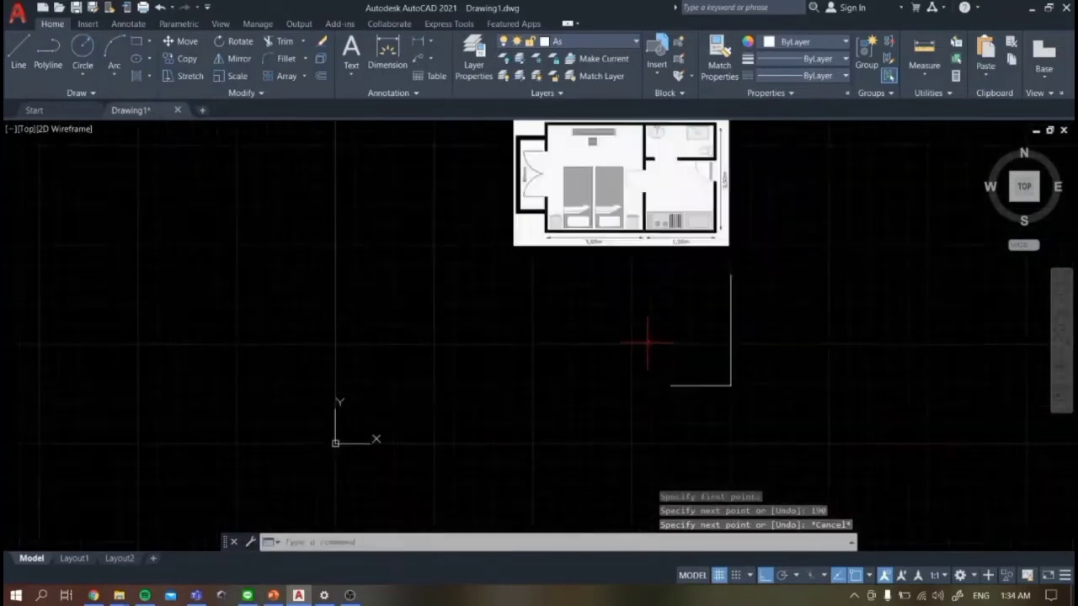
pyautogui.scroll(2, 645, 344)
pyautogui.click(17, 55)
pyautogui.click(682, 412)
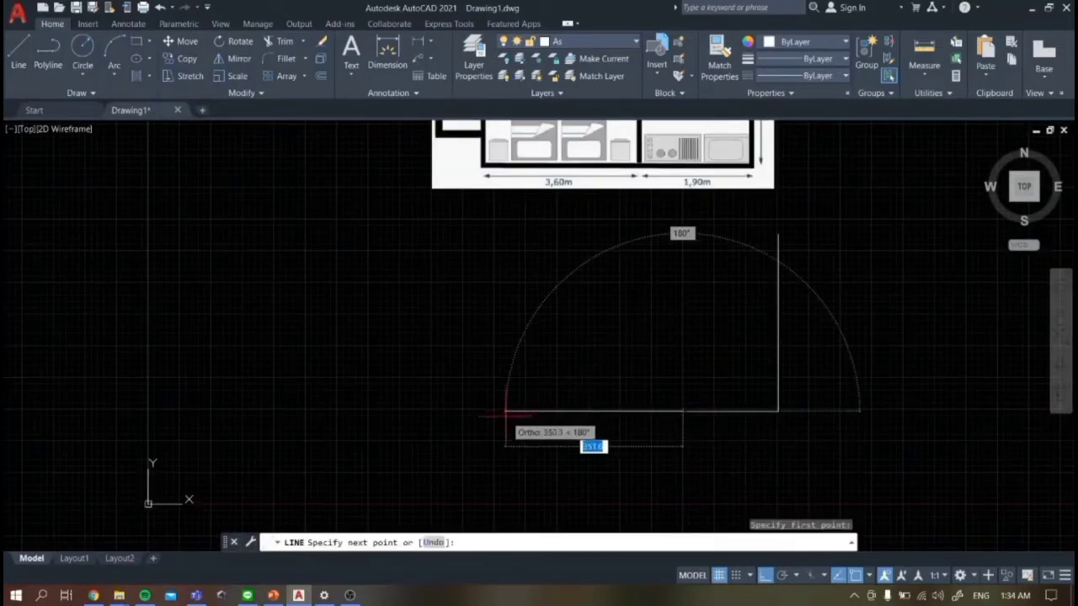
pyautogui.write('360')
pyautogui.press('Return')
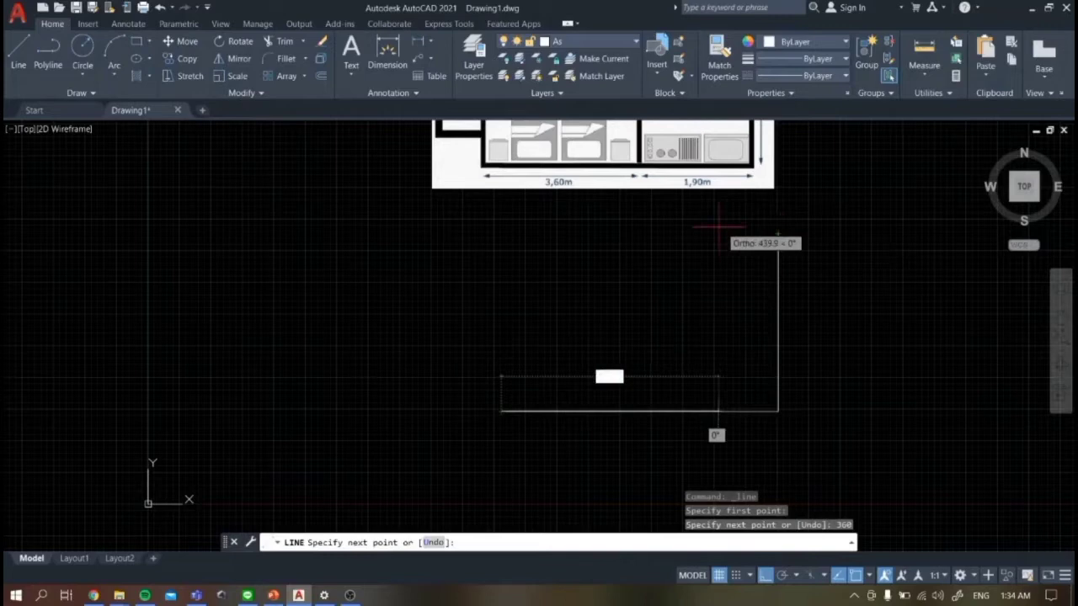
# - Draw the left wall up to the height of the right wall and close the rectangle with a top line
pyautogui.click(501, 234)
pyautogui.click(778, 234)
pyautogui.scroll(-2, 734, 305)
pyautogui.scroll(3, 741, 278)
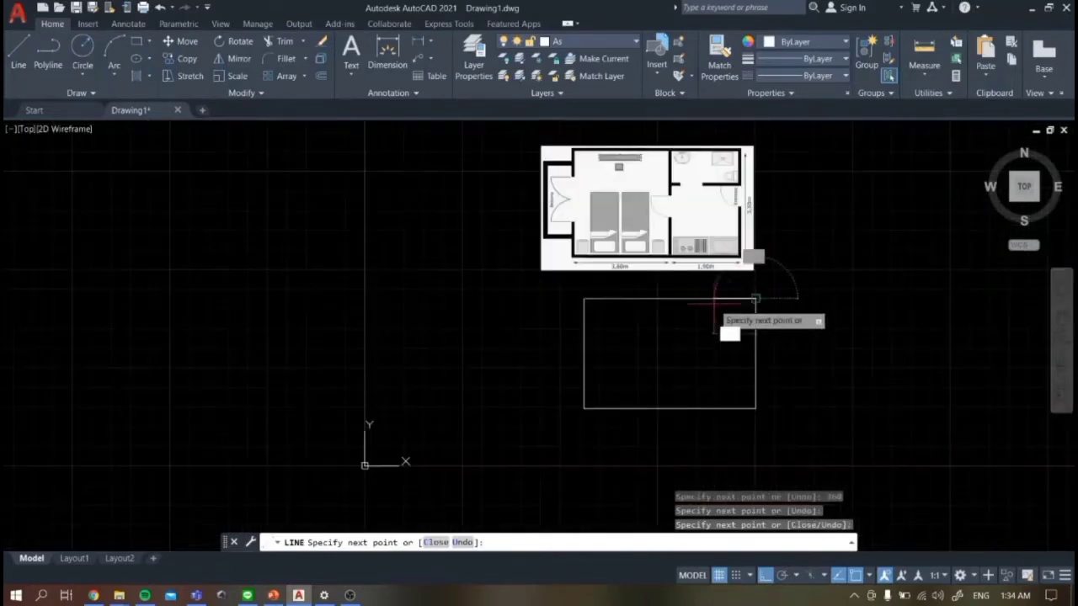
pyautogui.press('Escape')
# - Draw a line 175 down from the rectangle's upper right corner and continue it horizontally across to the left wall
pyautogui.scroll(-5, 570, 371)
pyautogui.press('Return')
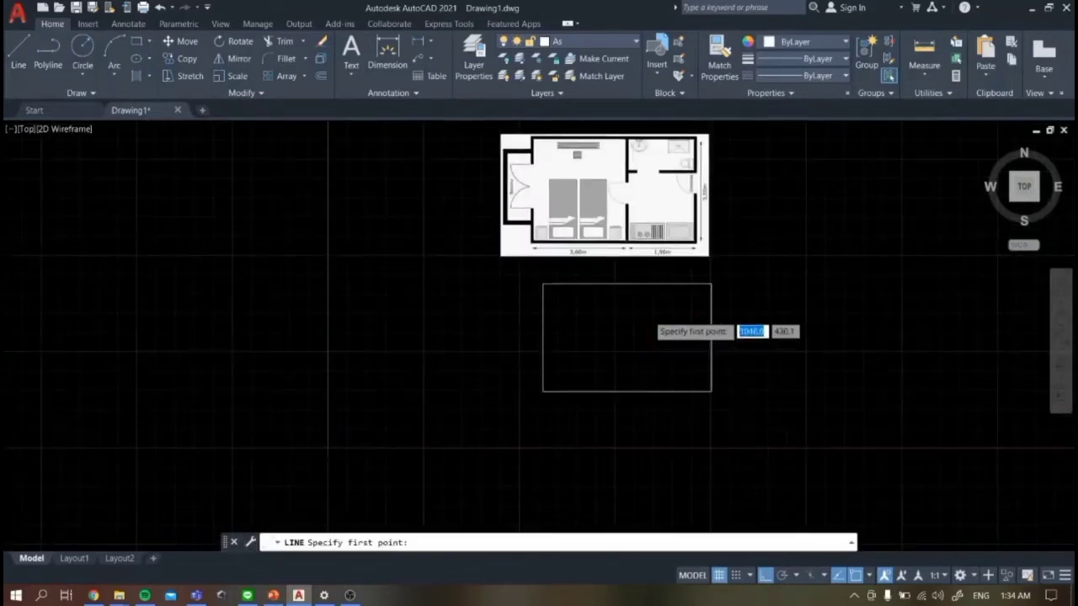
pyautogui.scroll(2, 741, 278)
pyautogui.click(746, 265)
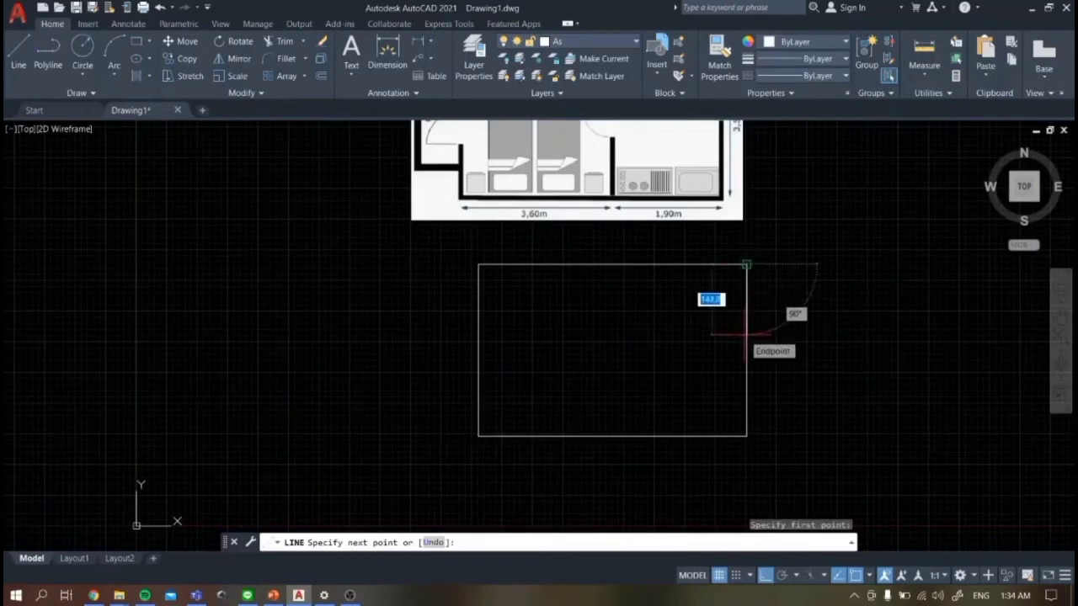
pyautogui.write('175')
pyautogui.press('Return')
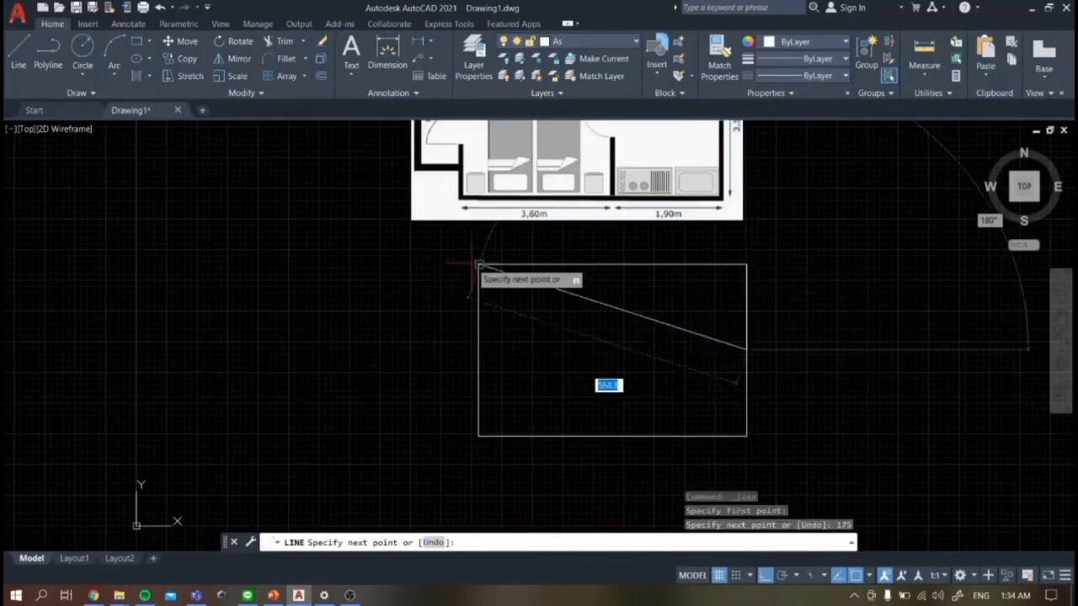
pyautogui.click(478, 350)
pyautogui.press('Escape')
pyautogui.scroll(-2, 555, 298)
pyautogui.scroll(1, 556, 298)
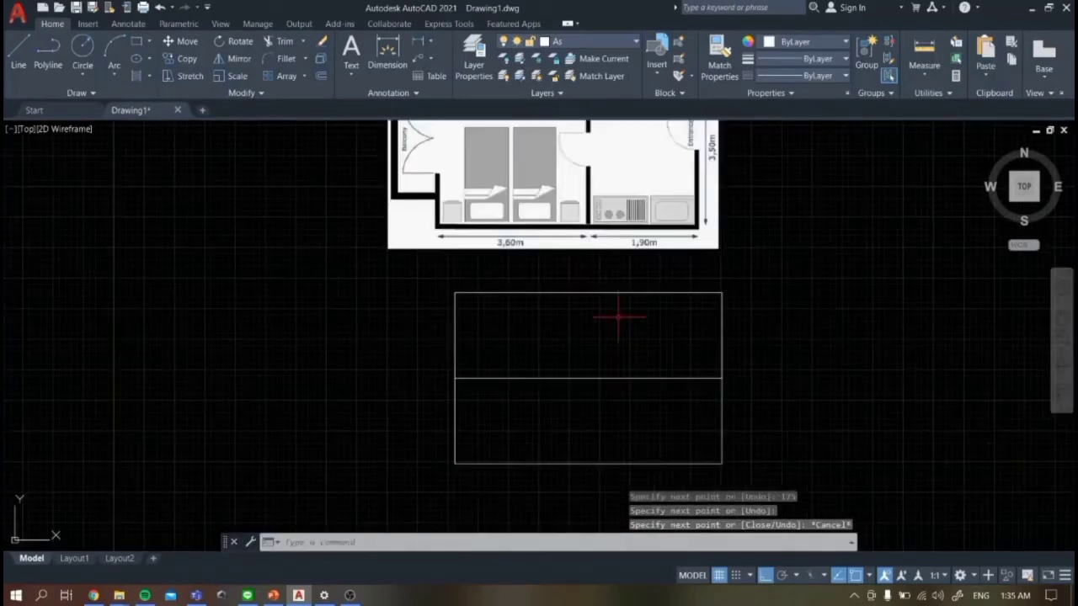
# - Draw a vertical partition line from the joint of the 190 and 360 bottom lines up to the top wall
pyautogui.scroll(-1, 620, 313)
pyautogui.click(18, 52)
pyautogui.scroll(1, 695, 429)
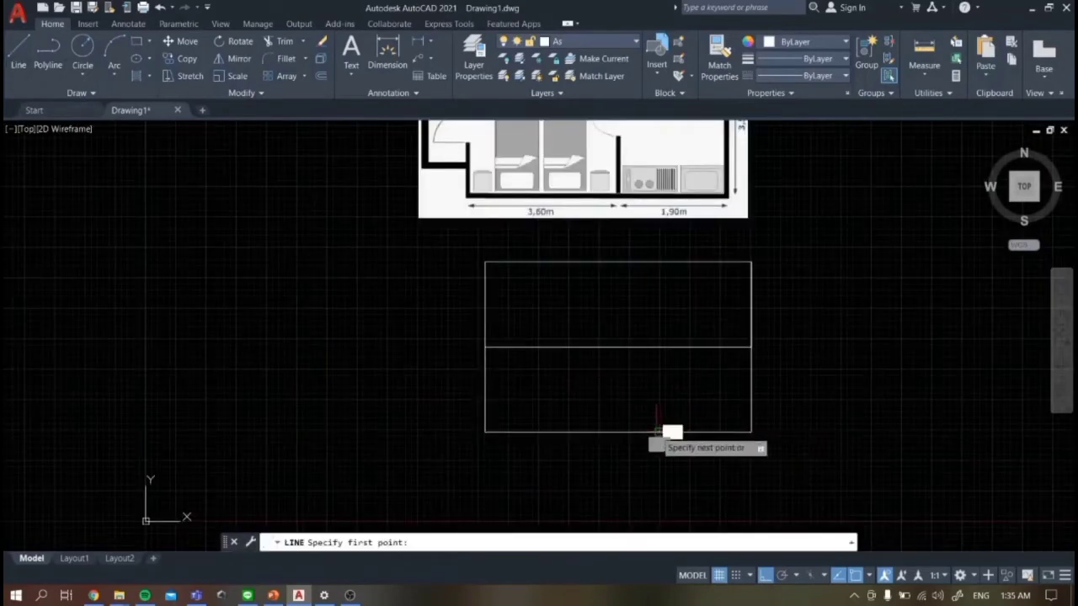
pyautogui.click(660, 432)
pyautogui.scroll(2, 750, 263)
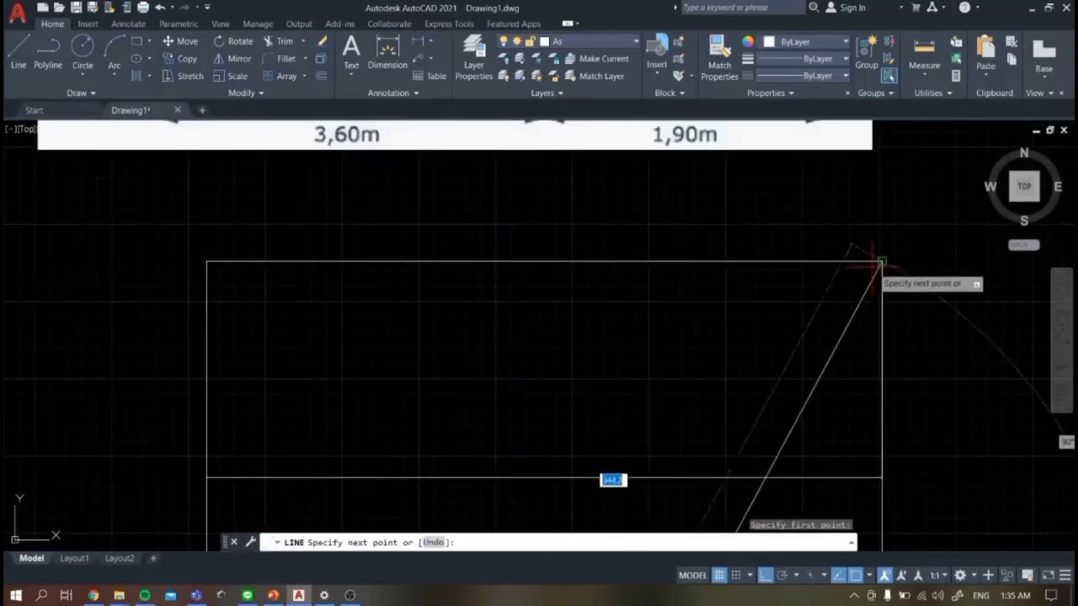
pyautogui.click(650, 252)
pyautogui.press('Escape')
pyautogui.scroll(-2, 687, 273)
pyautogui.scroll(2, 640, 253)
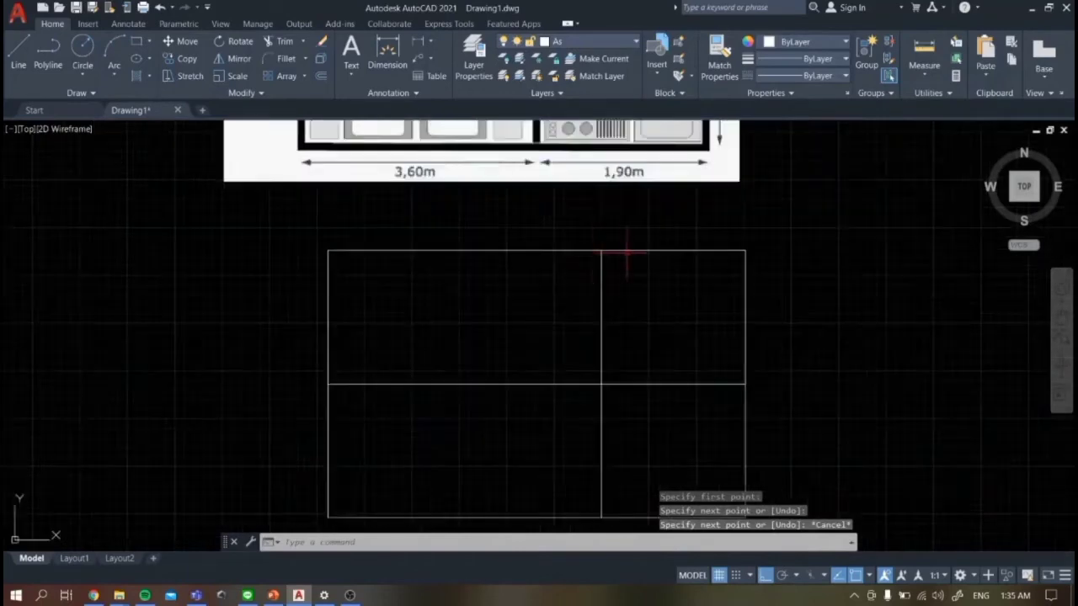
# - Examine the room layout in the reference plan and compare it with the drawn wall lines
pyautogui.scroll(-2, 620, 265)
pyautogui.scroll(-4, 624, 253)
pyautogui.scroll(2, 632, 320)
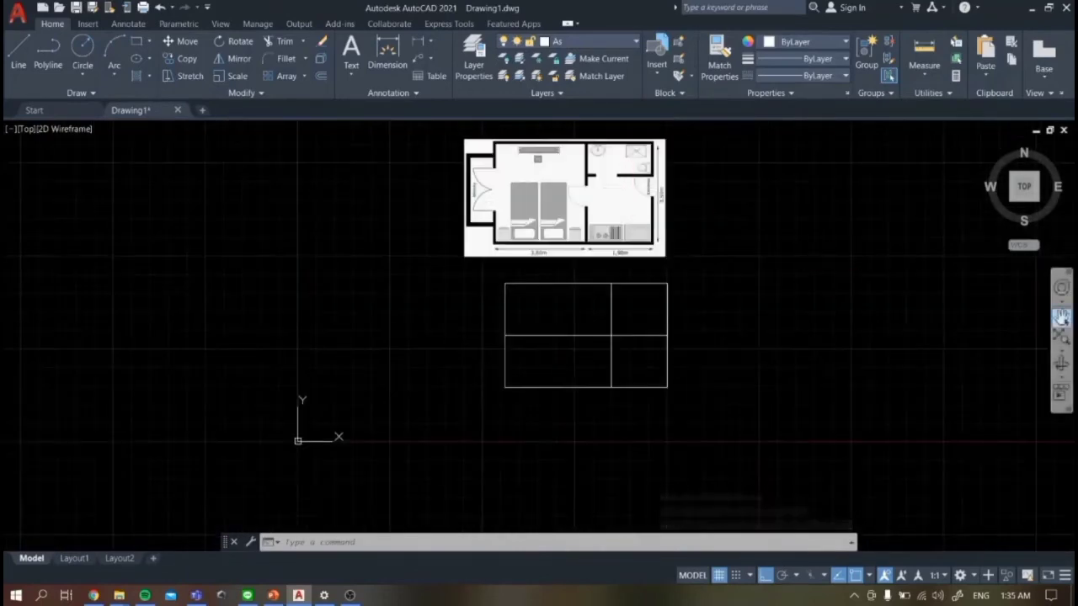
pyautogui.click(1060, 313)
pyautogui.scroll(4, 645, 231)
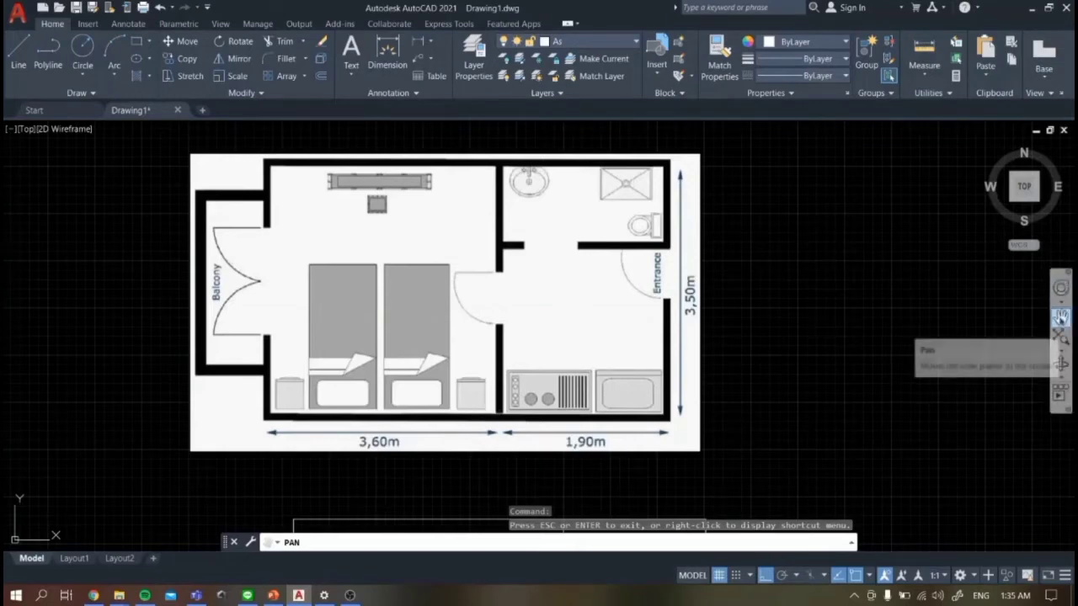
pyautogui.click(1060, 320)
pyautogui.moveTo(767, 399); pyautogui.dragTo(737, 278)
pyautogui.scroll(-4, 741, 334)
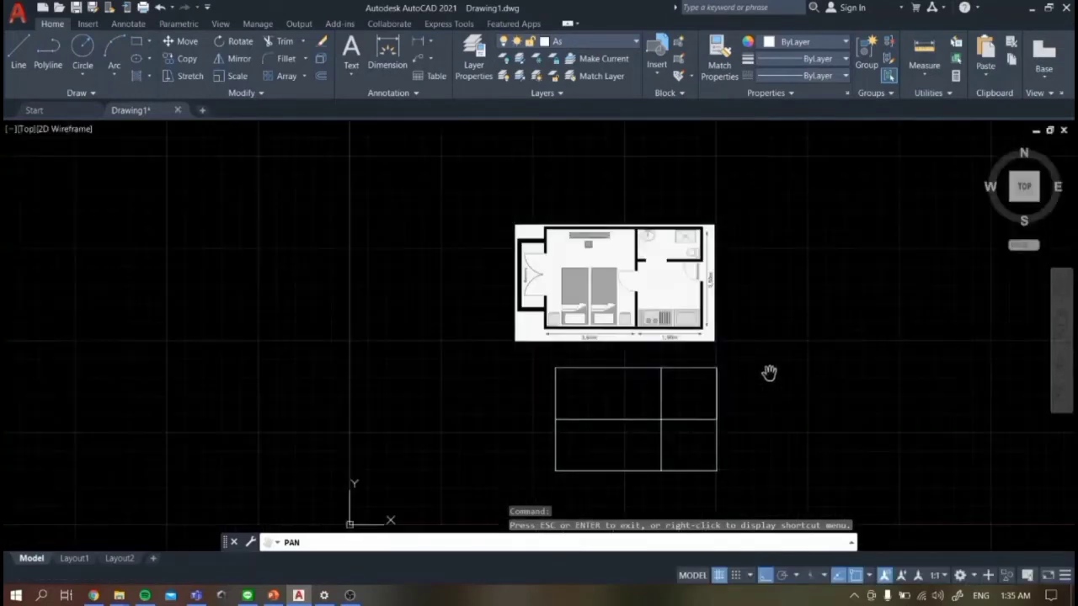
pyautogui.press('Escape')
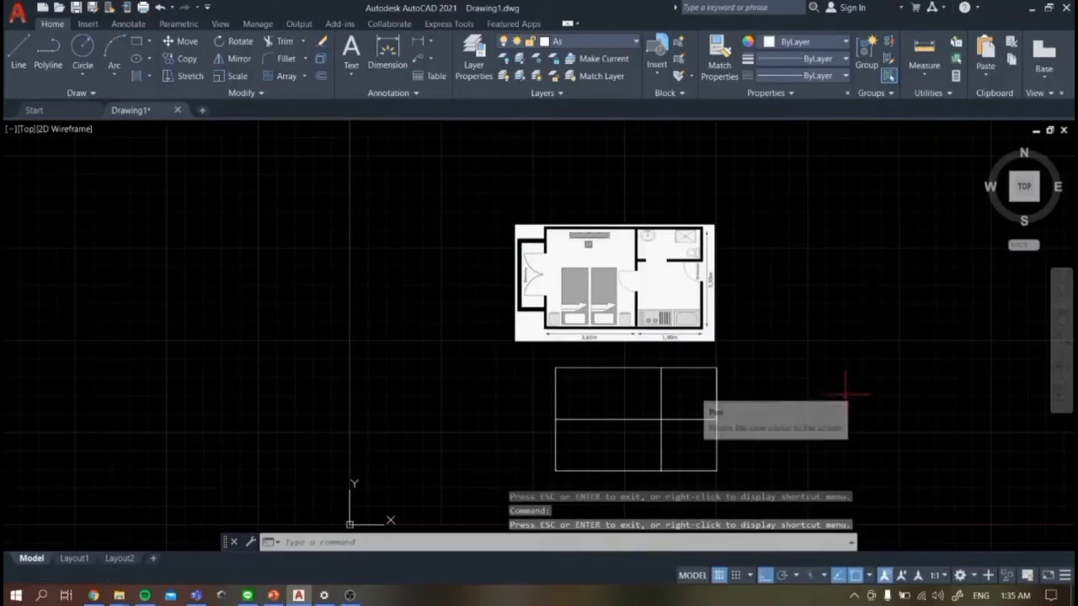
pyautogui.click(1060, 317)
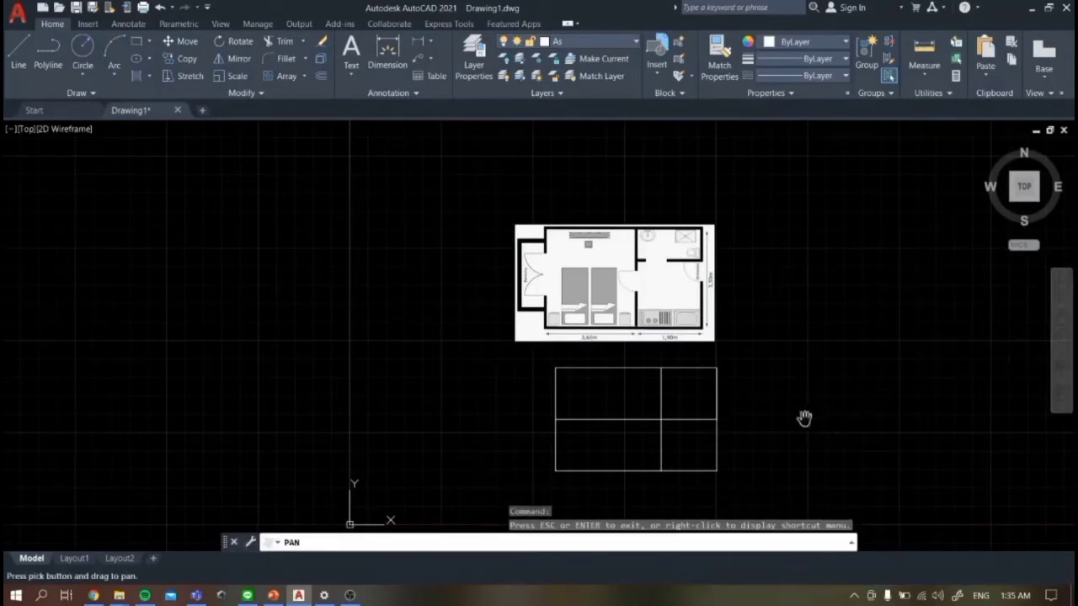
pyautogui.moveTo(804, 419)
pyautogui.mouseDown()
pyautogui.moveTo(750, 348)
pyautogui.moveTo(739, 383)
pyautogui.mouseUp()
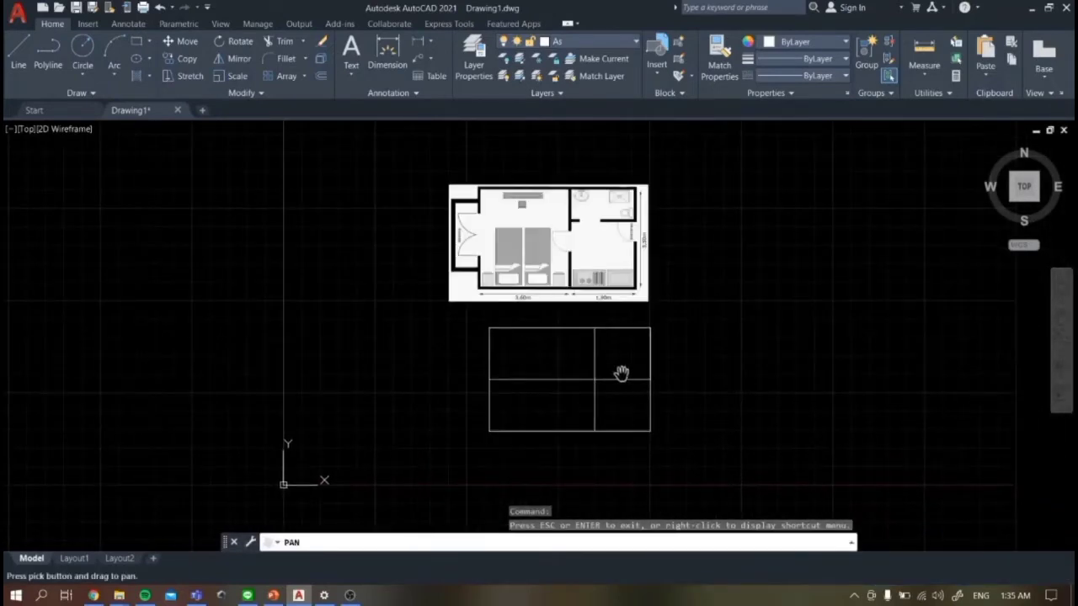
pyautogui.scroll(2, 624, 372)
pyautogui.scroll(-2, 663, 345)
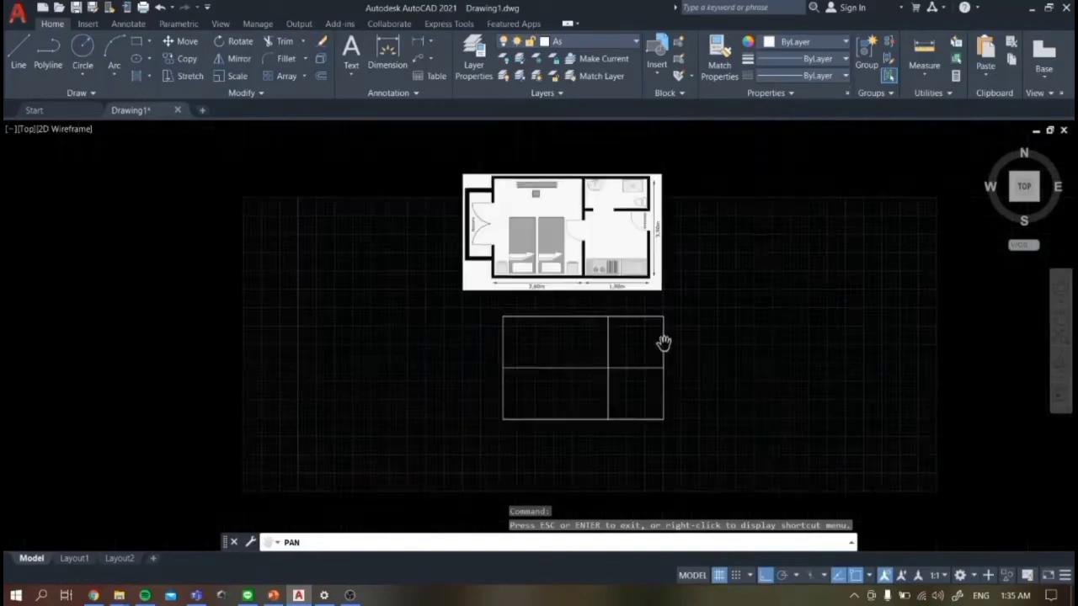
pyautogui.scroll(2, 639, 376)
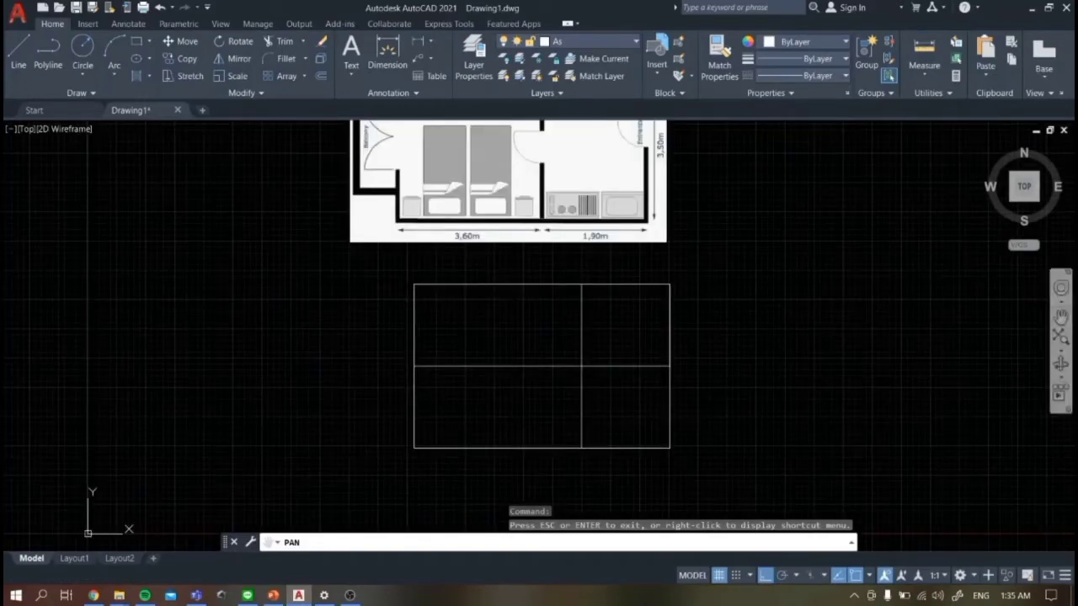
pyautogui.moveTo(885, 301); pyautogui.dragTo(881, 313)
pyautogui.press('Escape')
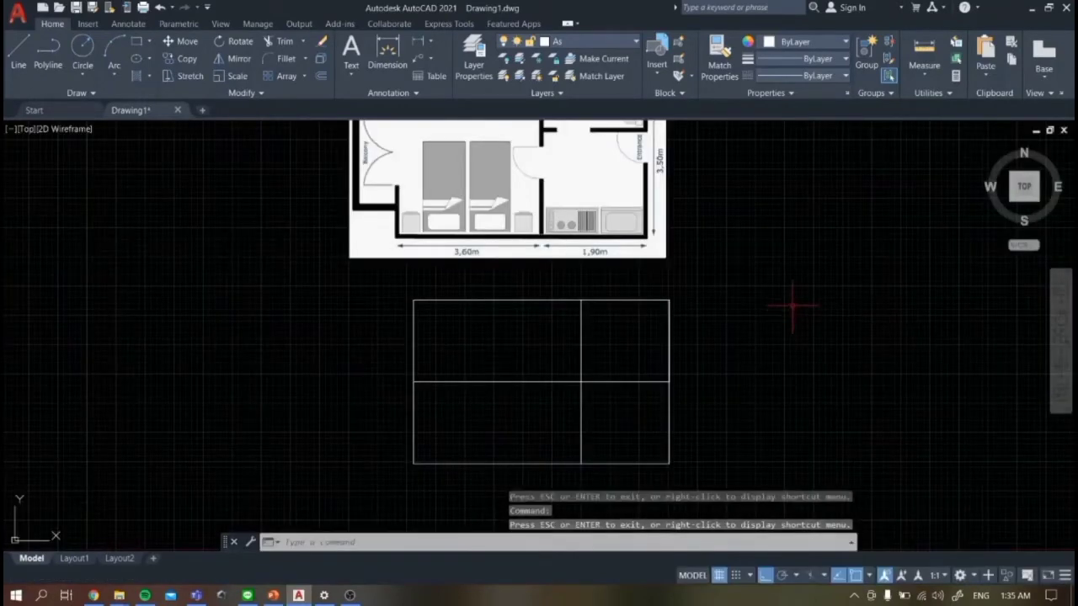
# - Draw a line 120 down from the rectangle's upper right corner and continue it horizontally to the vertical partition
pyautogui.click(18, 55)
pyautogui.click(669, 382)
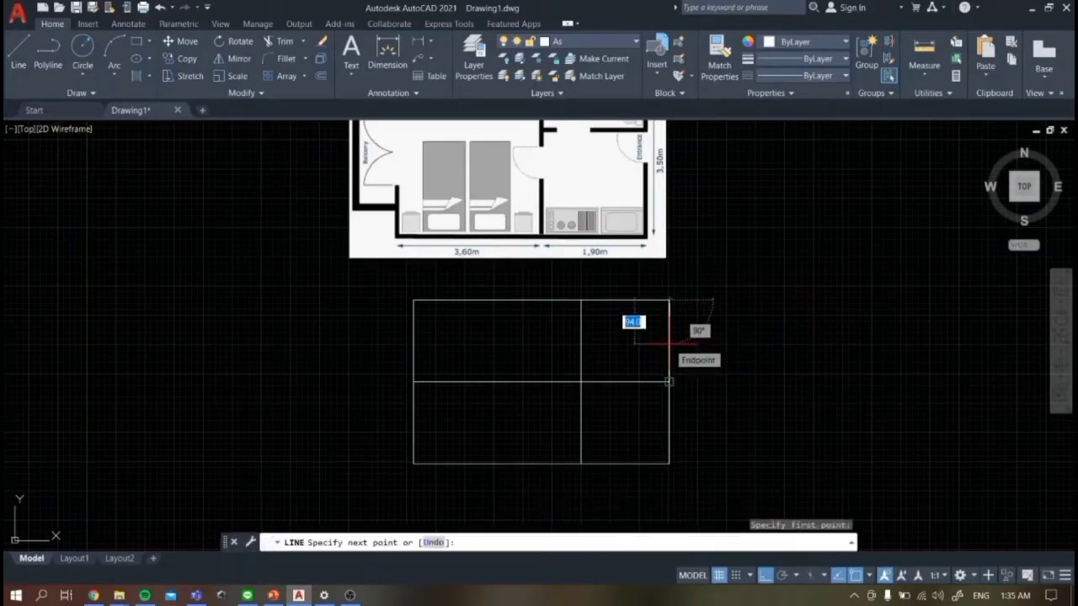
pyautogui.write('120')
pyautogui.press('Return')
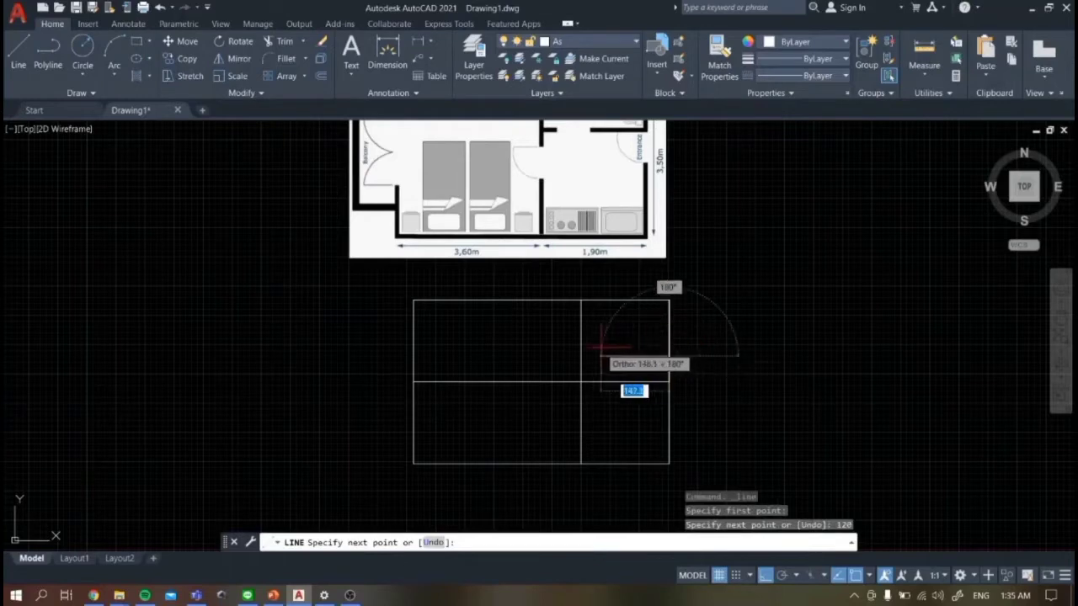
pyautogui.click(580, 299)
pyautogui.press('Escape')
pyautogui.scroll(-2, 630, 308)
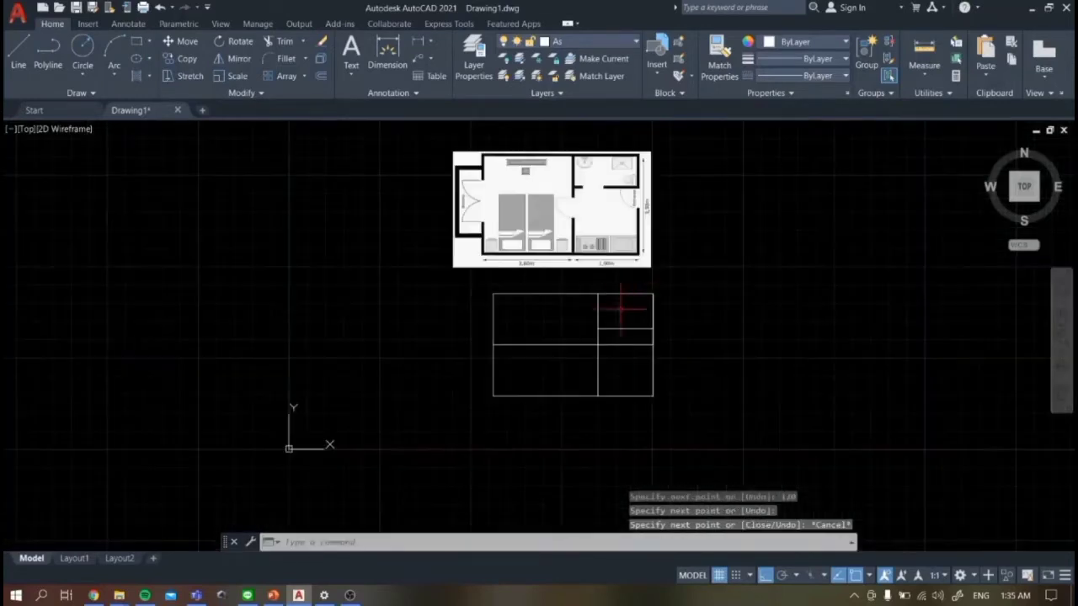
# - Draw a line 50 down from the rectangle's upper left corner and continue it 90 leftward as the balcony's upper edge
pyautogui.scroll(2, 621, 318)
pyautogui.scroll(-2, 593, 358)
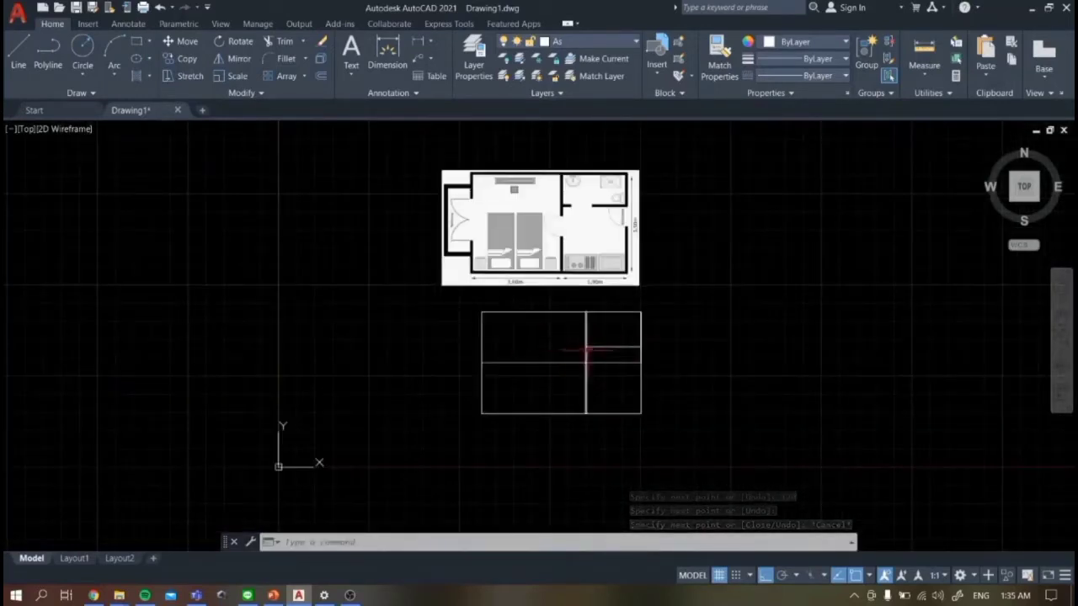
pyautogui.scroll(2, 535, 361)
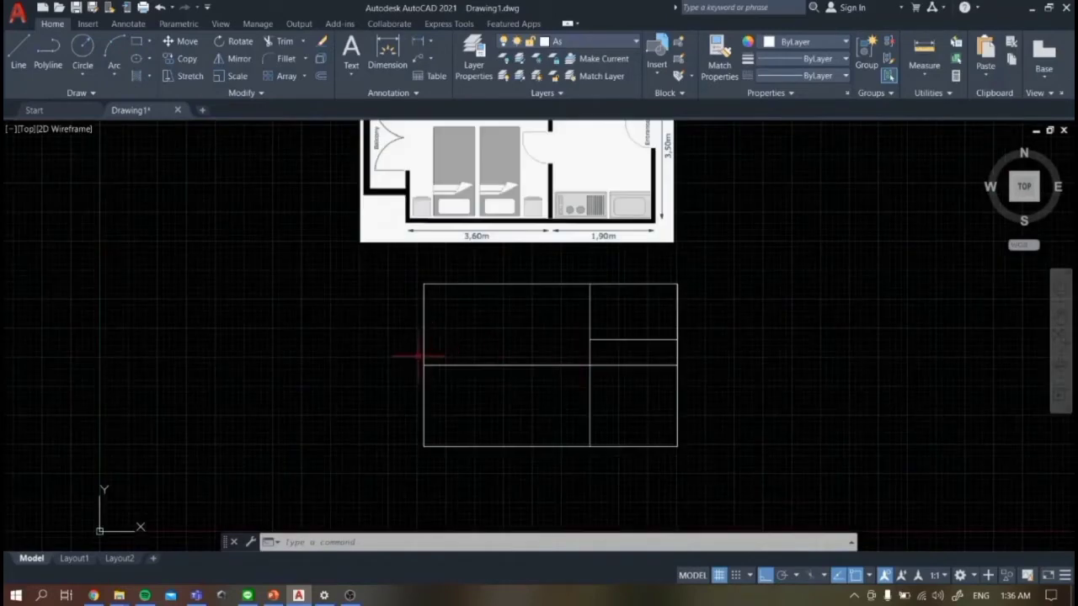
pyautogui.scroll(-2, 421, 355)
pyautogui.scroll(2, 421, 357)
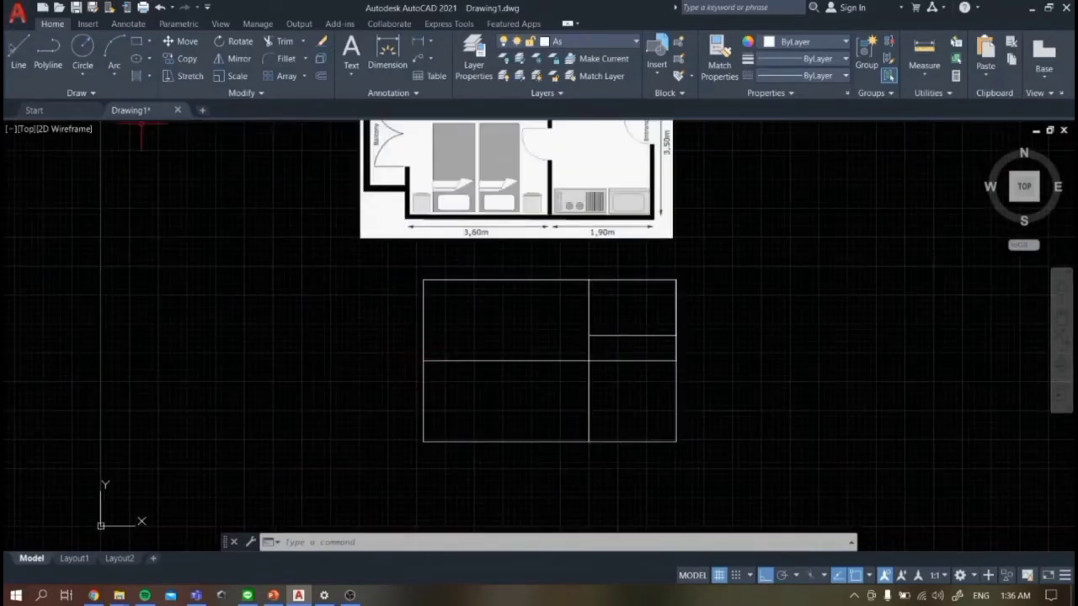
pyautogui.write('l')
pyautogui.press('Return')
pyautogui.scroll(-2, 336, 284)
pyautogui.scroll(3, 325, 283)
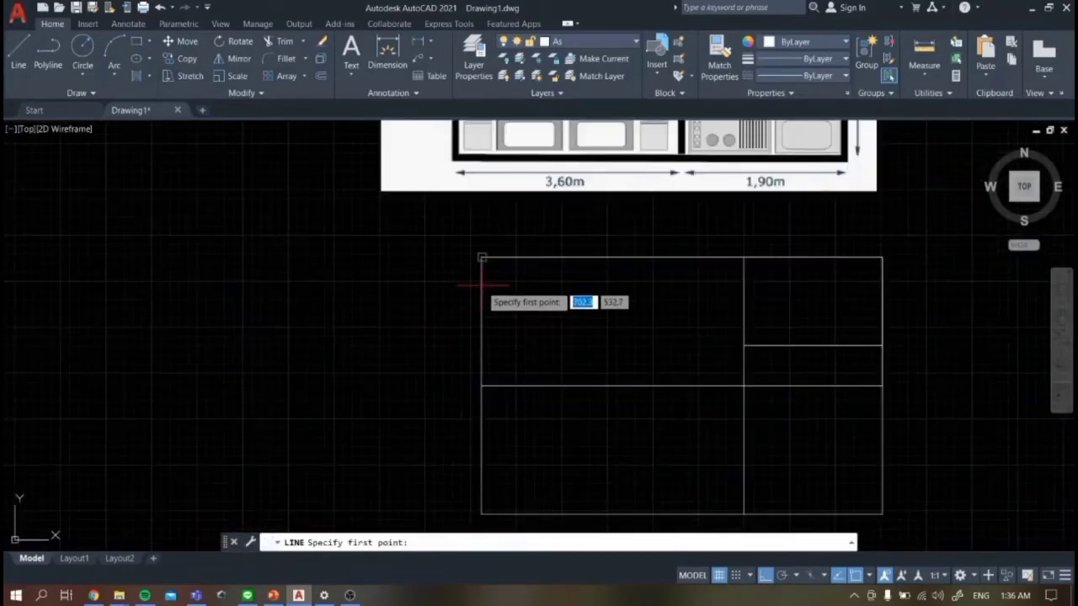
pyautogui.click(482, 259)
pyautogui.scroll(2, 480, 268)
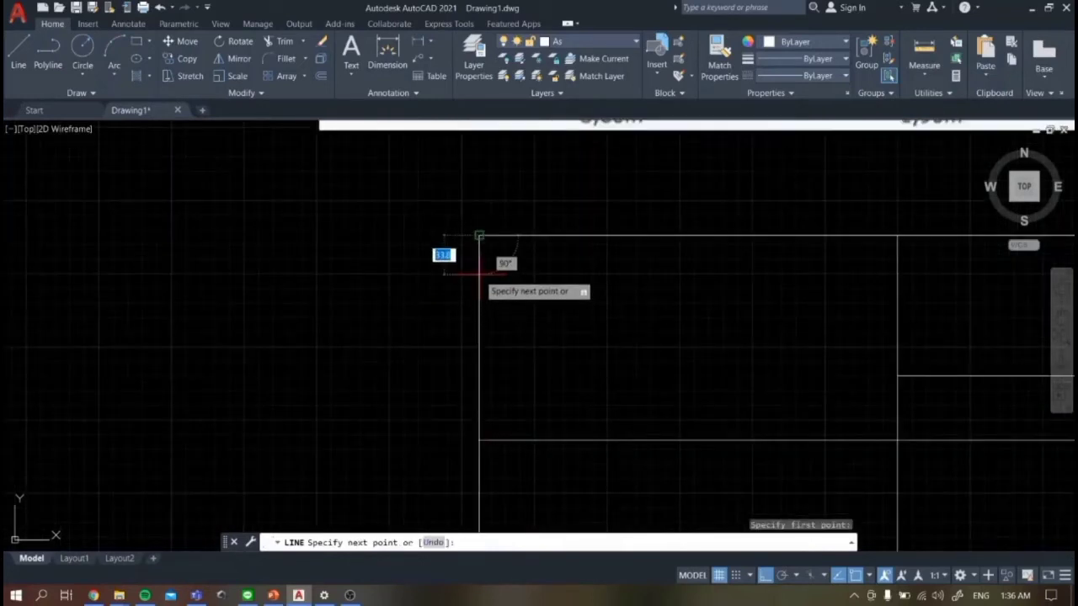
pyautogui.write('50')
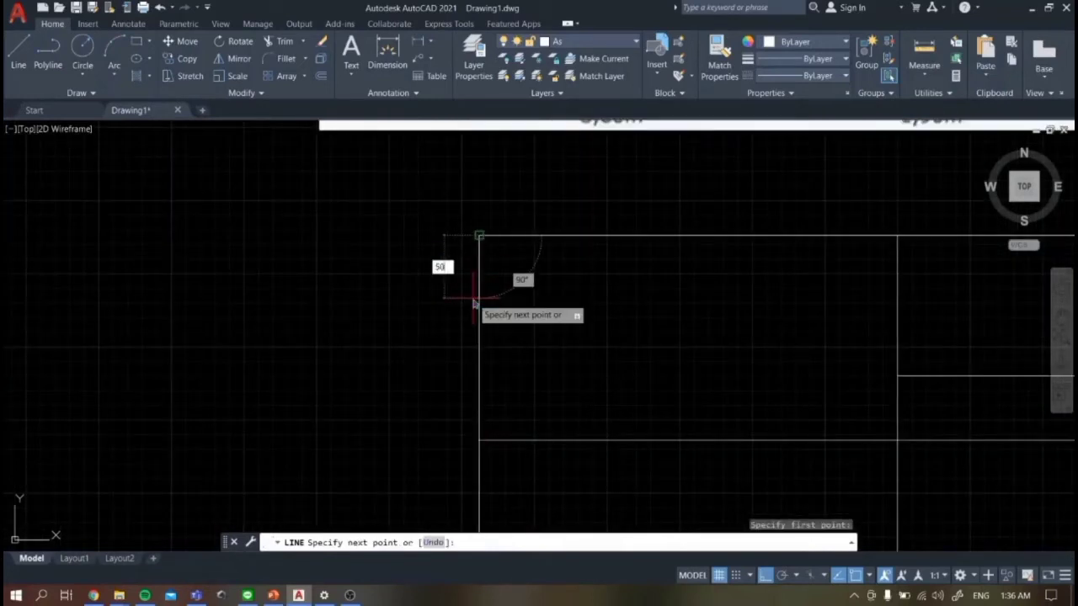
pyautogui.press('Return')
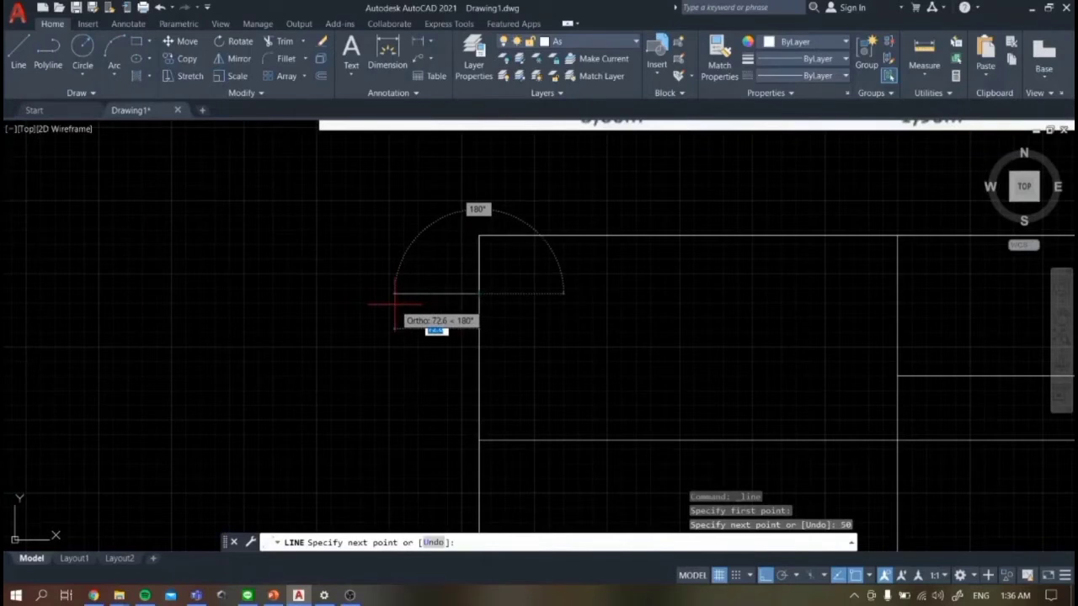
pyautogui.press('Return')
pyautogui.scroll(-2, 380, 329)
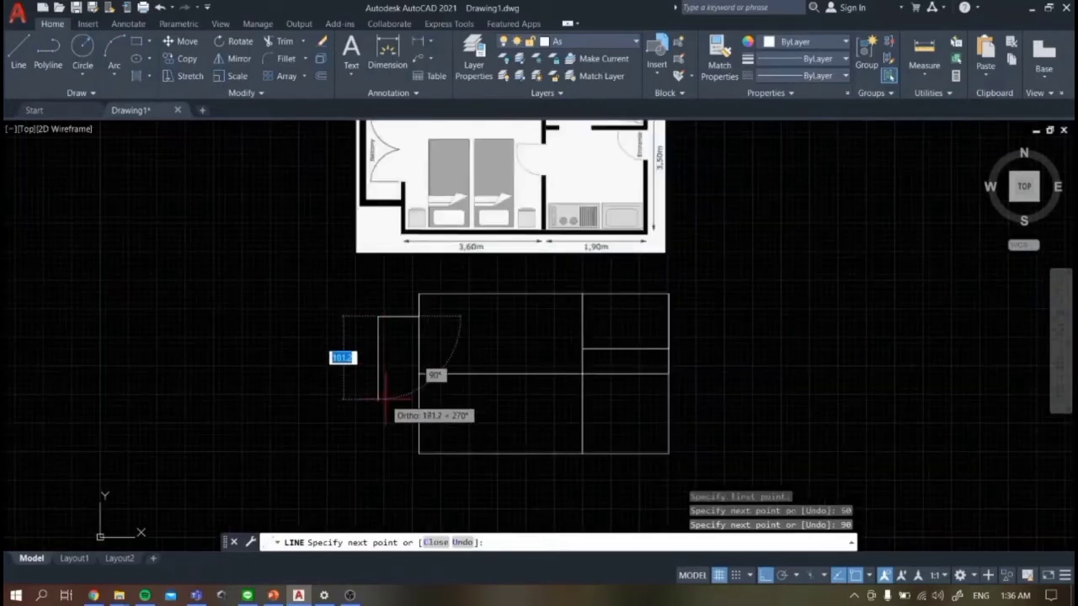
pyautogui.press('Escape')
# - Draw a line 50 up from the rectangle's lower left corner and continue it 90 leftward as the balcony's lower edge
pyautogui.scroll(2, 426, 454)
pyautogui.press('Return')
pyautogui.click(404, 450)
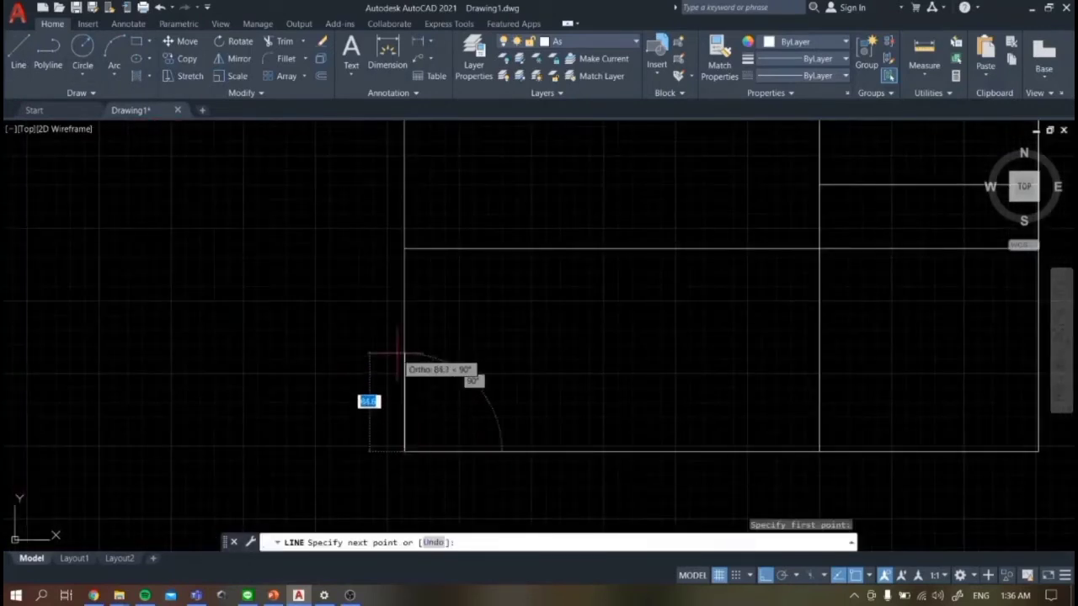
pyautogui.write('50')
pyautogui.press('Return')
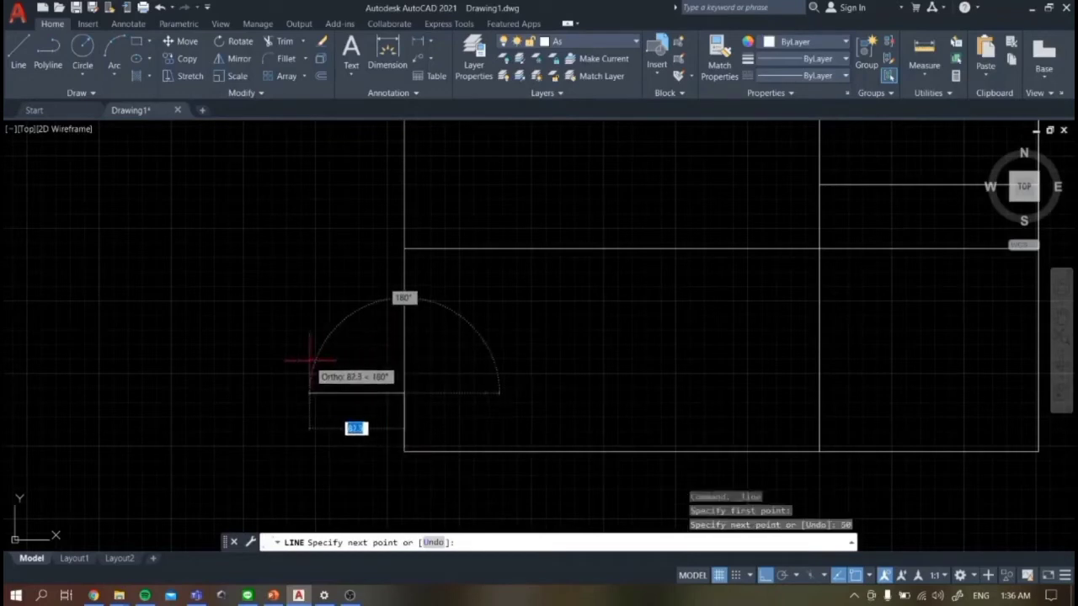
pyautogui.write('90')
pyautogui.press('Return')
# - Close the balcony outline with a vertical line up to the free end of its upper edge
pyautogui.scroll(-3, 309, 364)
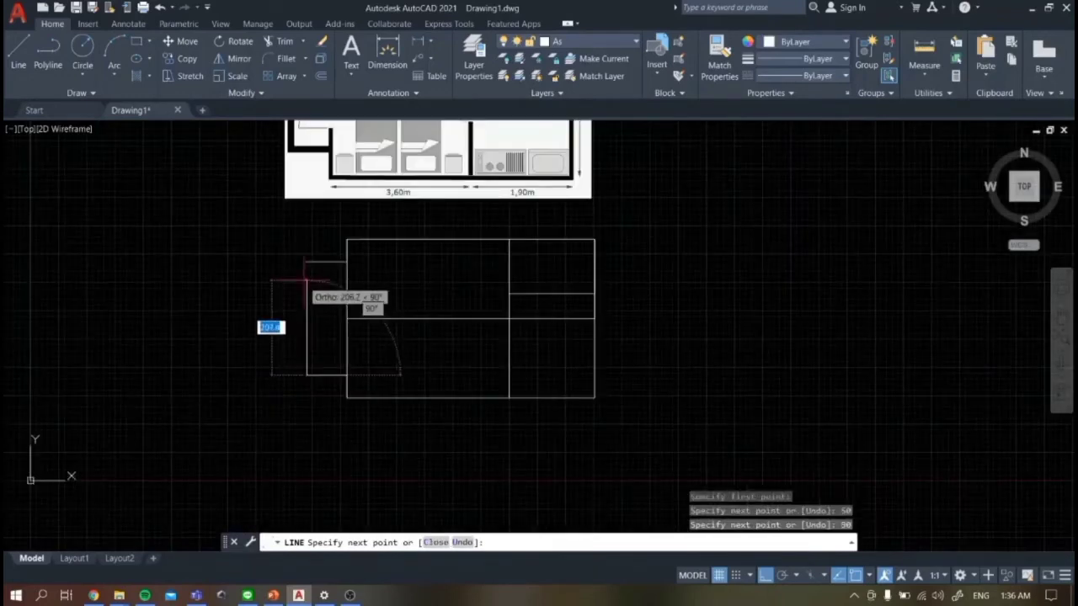
pyautogui.click(306, 262)
pyautogui.press('Escape')
pyautogui.scroll(-1, 315, 274)
pyautogui.scroll(1, 351, 245)
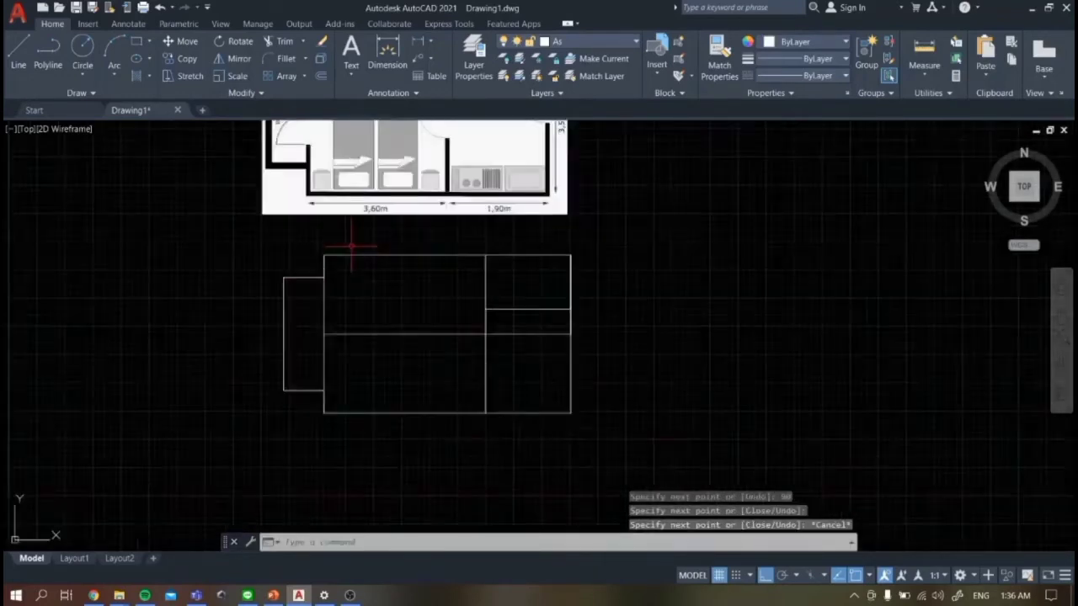
# - Examine the bathroom and door openings in the reference plan against the drawn interior partitions
pyautogui.scroll(-1, 409, 453)
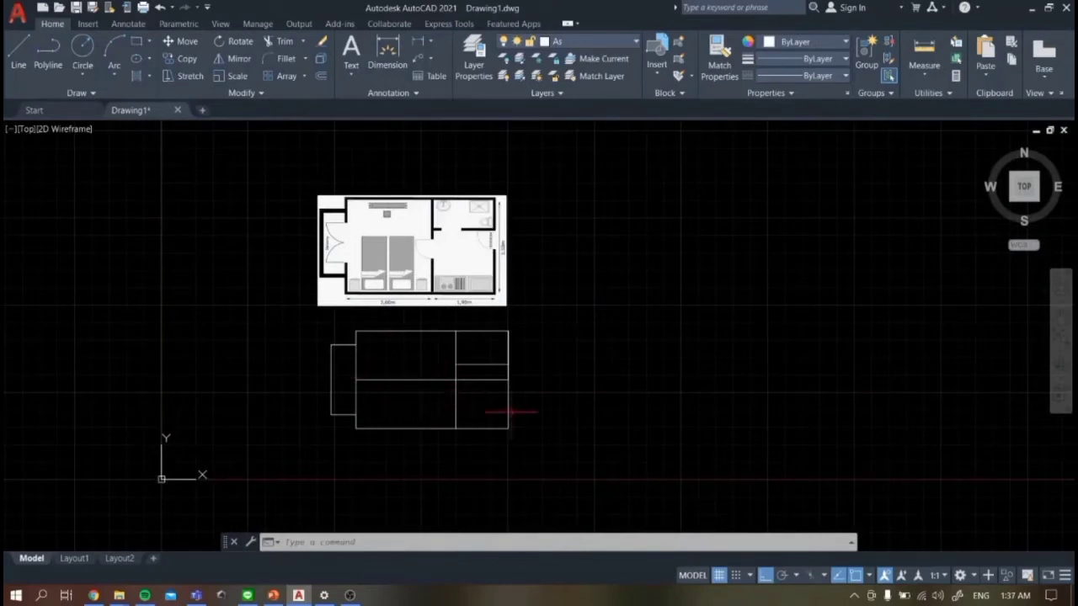
pyautogui.scroll(1, 452, 407)
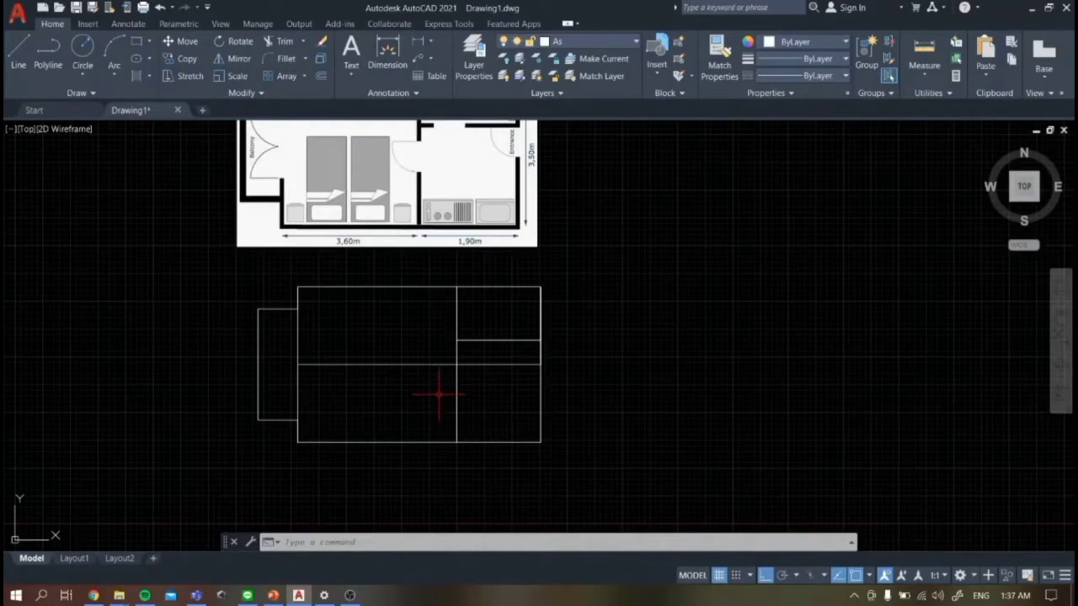
pyautogui.scroll(1, 438, 393)
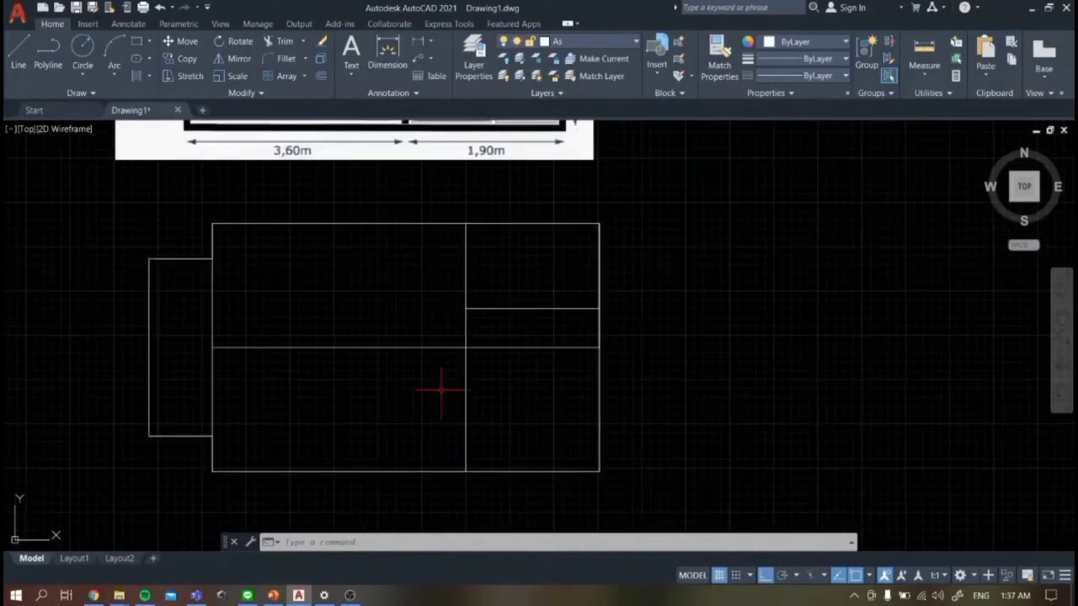
pyautogui.click(19, 52)
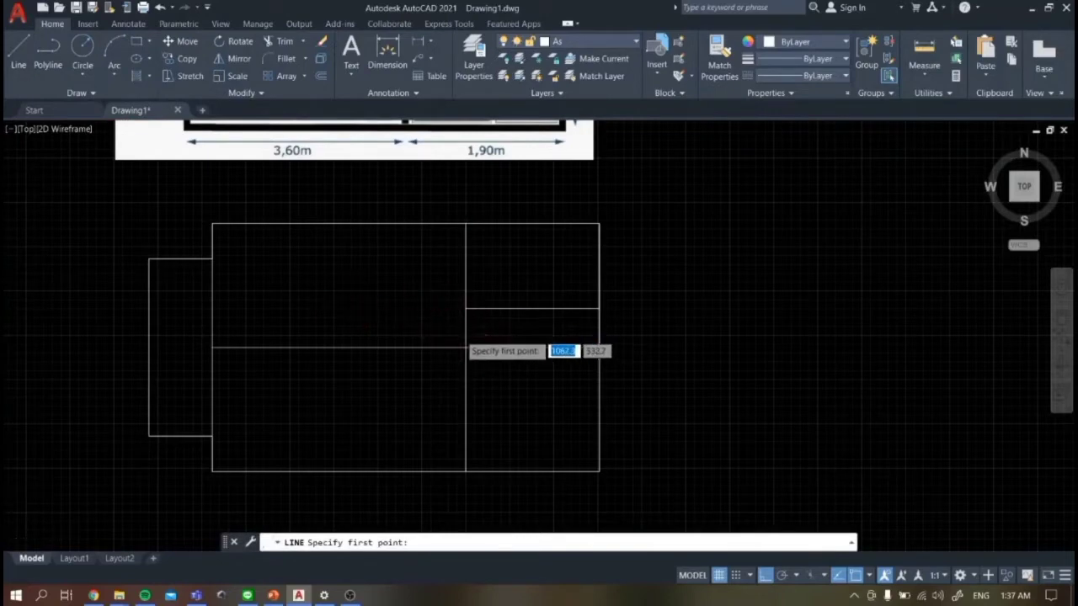
pyautogui.scroll(2, 460, 334)
pyautogui.scroll(-3, 477, 269)
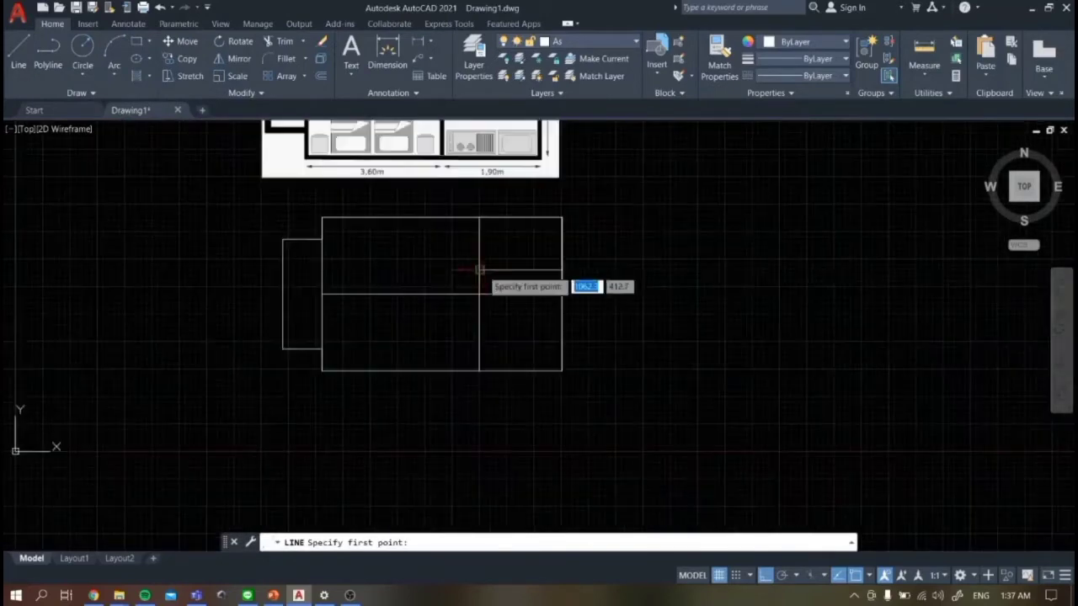
pyautogui.click(1061, 317)
pyautogui.moveTo(599, 191); pyautogui.dragTo(604, 335)
pyautogui.click(18, 52)
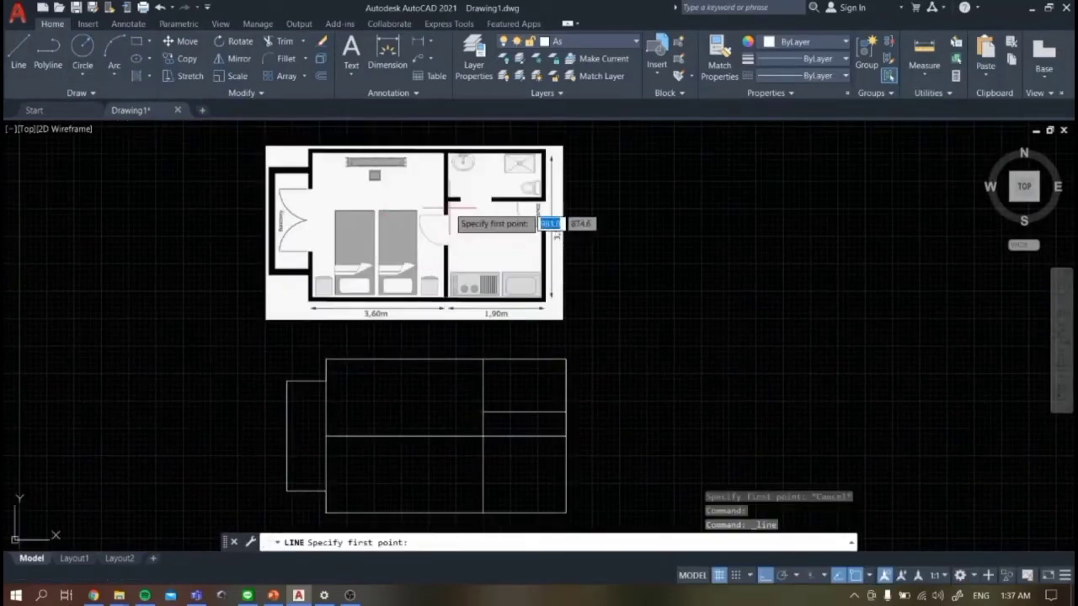
pyautogui.click(1061, 316)
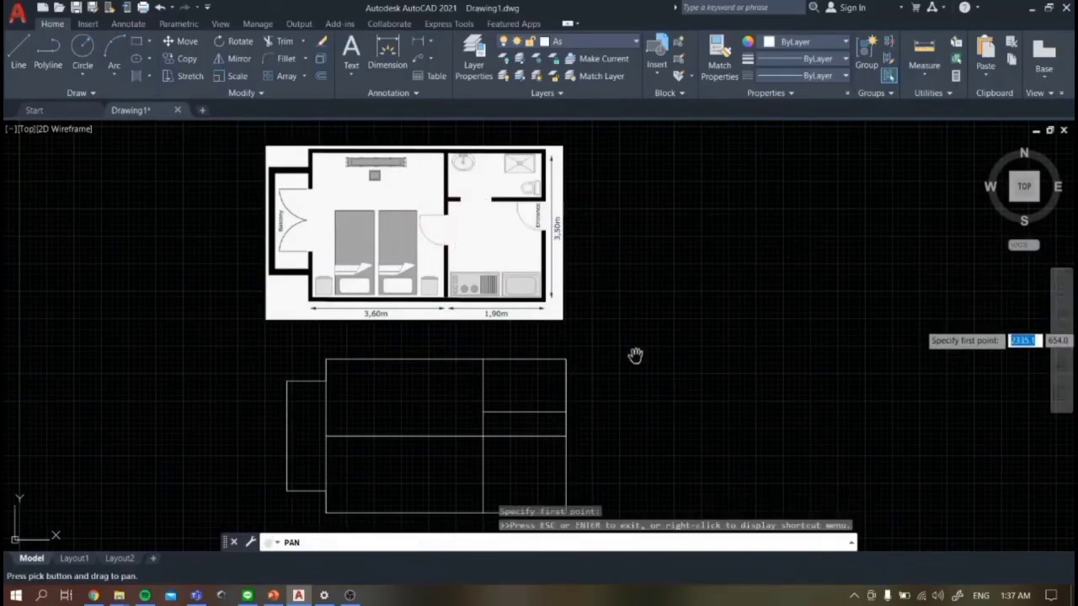
pyautogui.moveTo(445, 460); pyautogui.dragTo(443, 387)
pyautogui.scroll(4, 443, 387)
# - Draw a line 25 long down the vertical partition from its junction with the bathroom's lower wall
pyautogui.press('Escape')
pyautogui.press('Escape')
pyautogui.press('space')
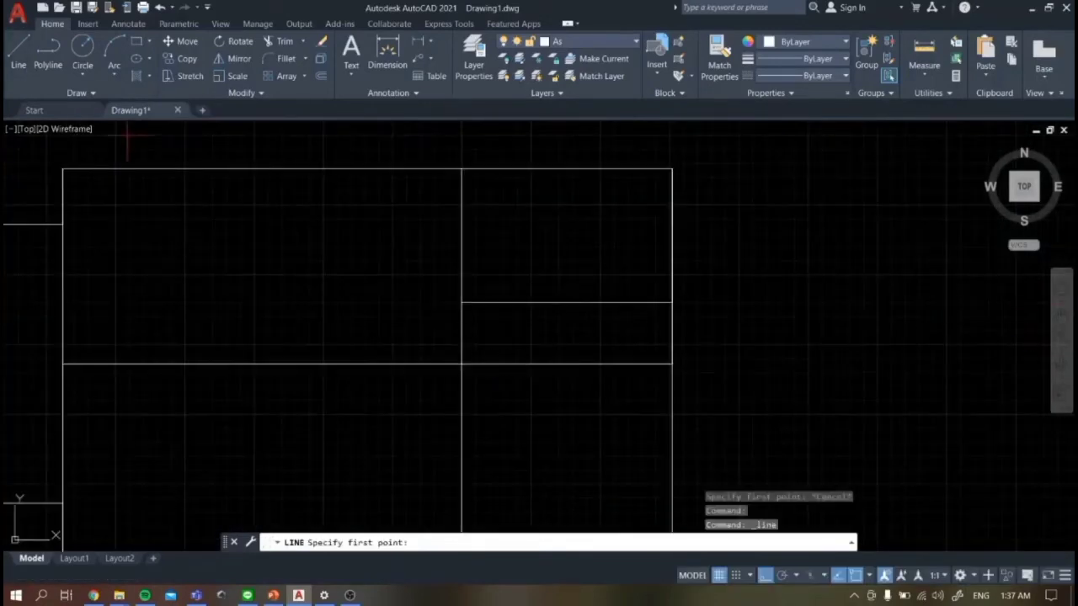
pyautogui.scroll(2, 468, 329)
pyautogui.click(443, 276)
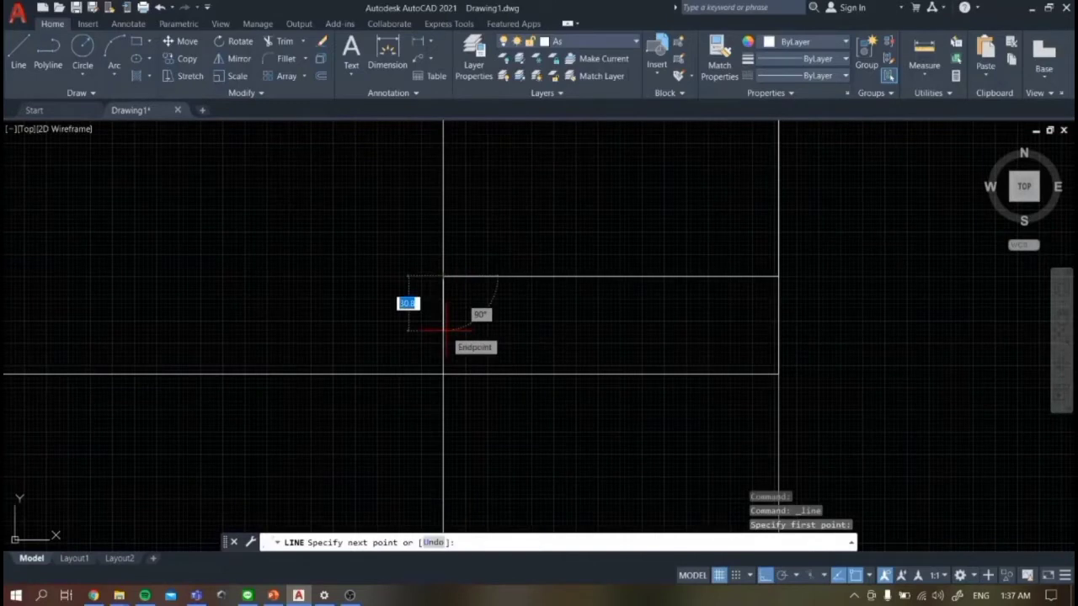
pyautogui.press('Escape')
# - Draw a line 25 long rightward along the bathroom's lower wall, starting at the vertical partition
pyautogui.press('space')
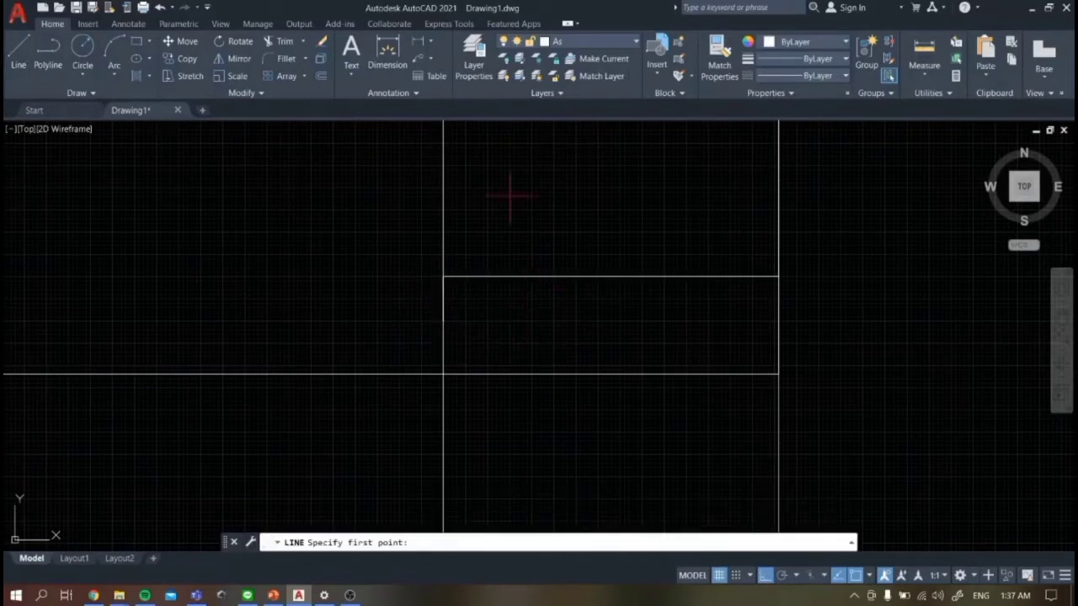
pyautogui.click(444, 277)
pyautogui.write('25')
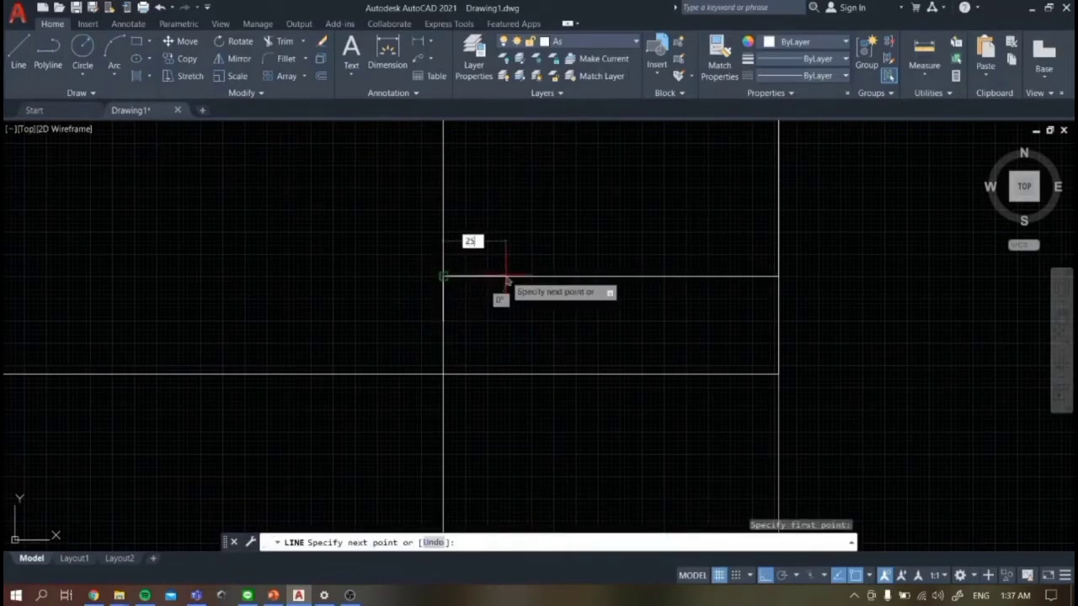
pyautogui.press('Return')
pyautogui.press('Escape')
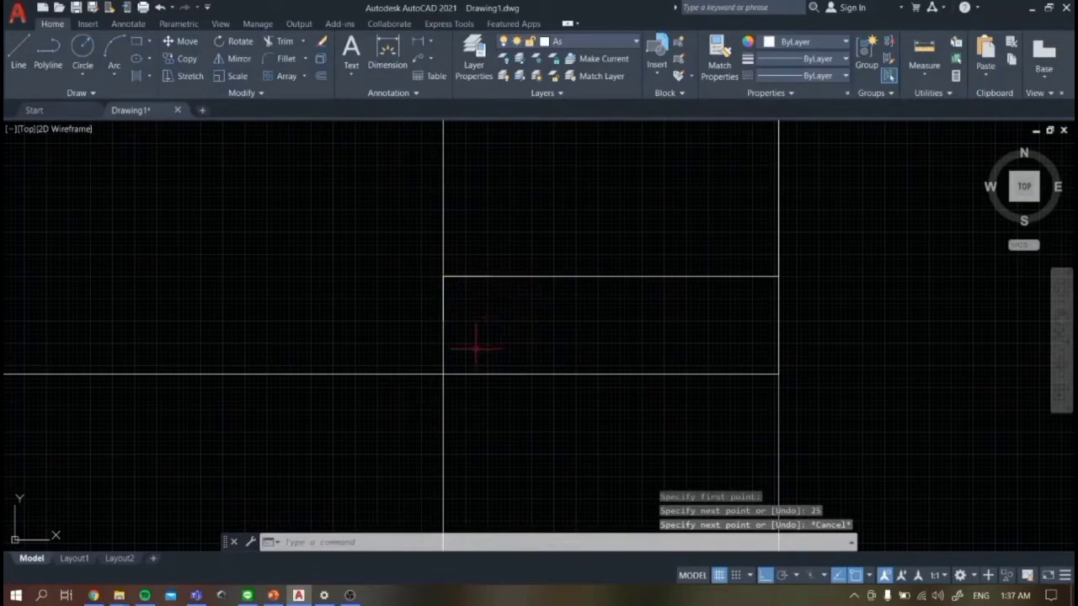
# - Add a short leftward tick at the lower end of the vertical 25 line and a short upward tick at the end of the horizontal one
pyautogui.click(25, 54)
pyautogui.click(426, 320)
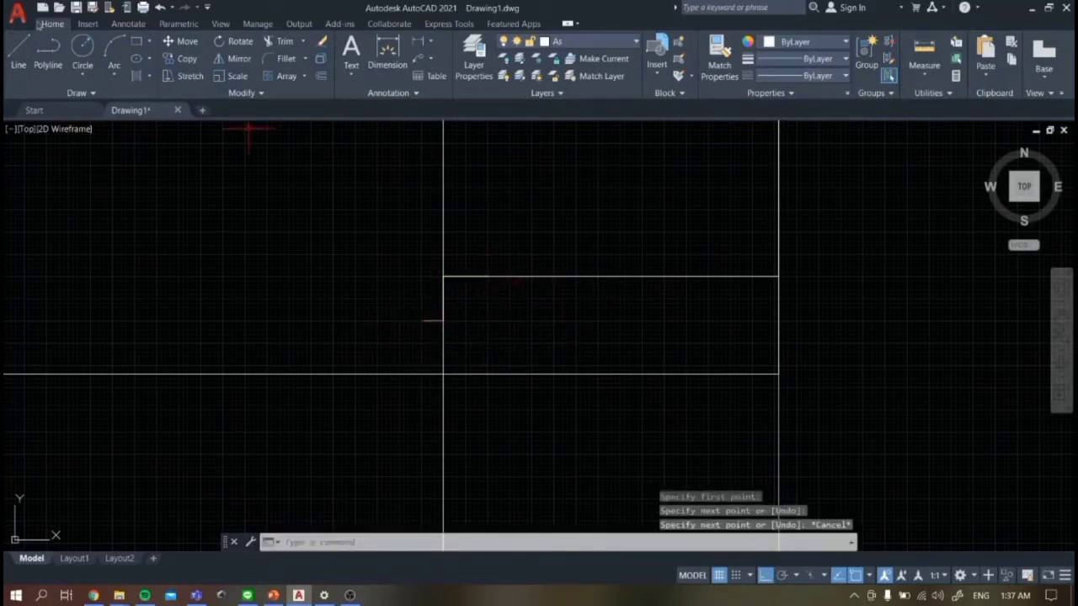
pyautogui.click(18, 52)
pyautogui.scroll(4, 481, 288)
pyautogui.click(402, 270)
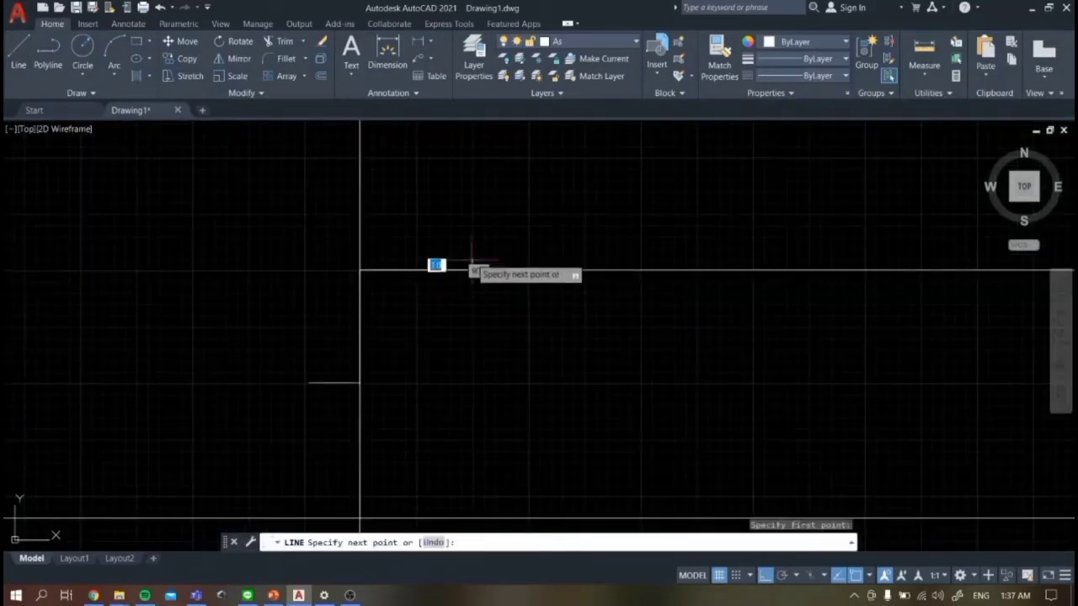
pyautogui.press('Escape')
# - Draw a line 80 down the vertical partition from its tick and finish it with a short rightward tick
pyautogui.scroll(-6, 497, 233)
pyautogui.press('Return')
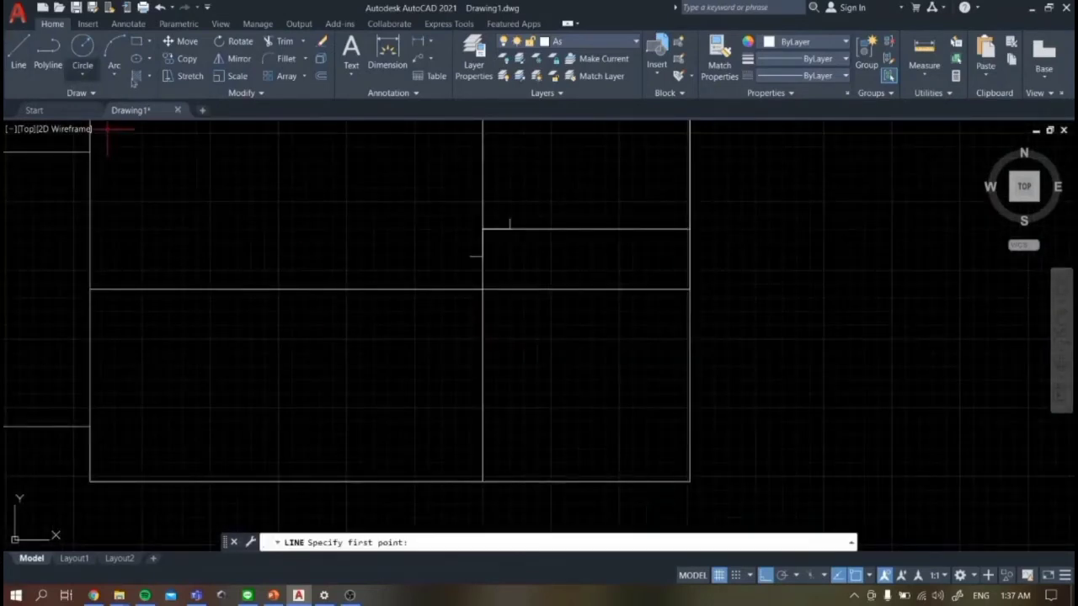
pyautogui.scroll(3, 459, 278)
pyautogui.click(498, 245)
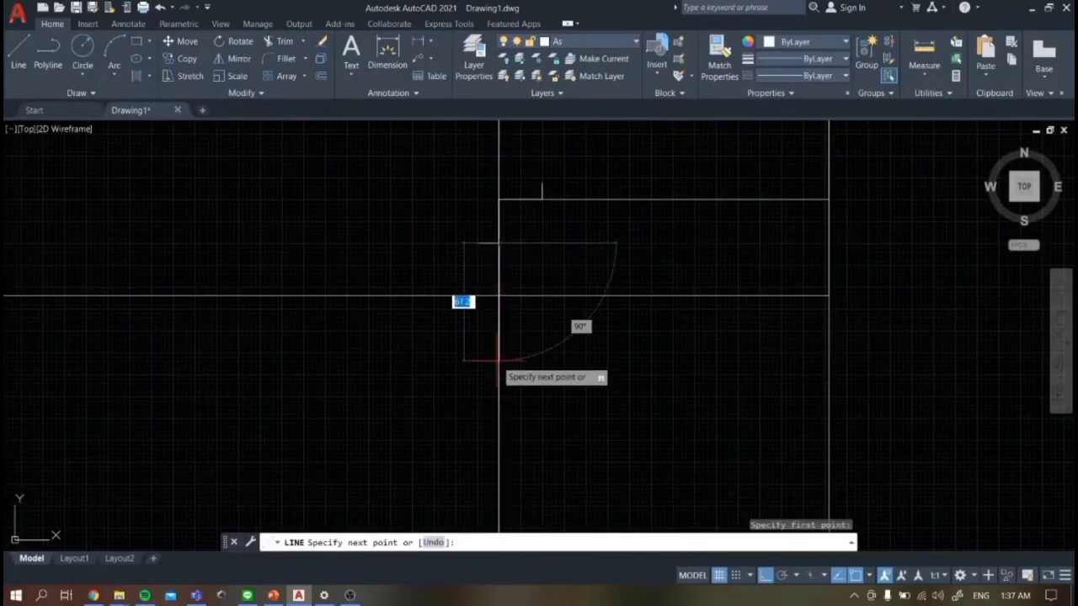
pyautogui.write('80')
pyautogui.press('Return')
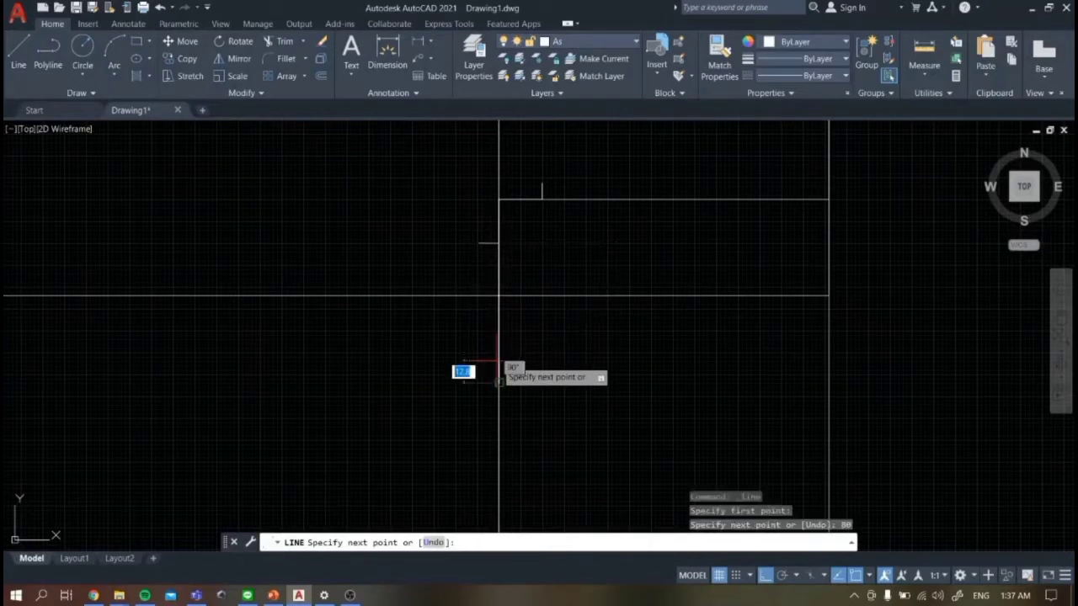
pyautogui.click(518, 378)
pyautogui.press('Escape')
# - Draw a line 80 rightward along the bathroom wall from its tick and finish it with a short upward tick
pyautogui.scroll(-2, 606, 313)
pyautogui.scroll(2, 645, 232)
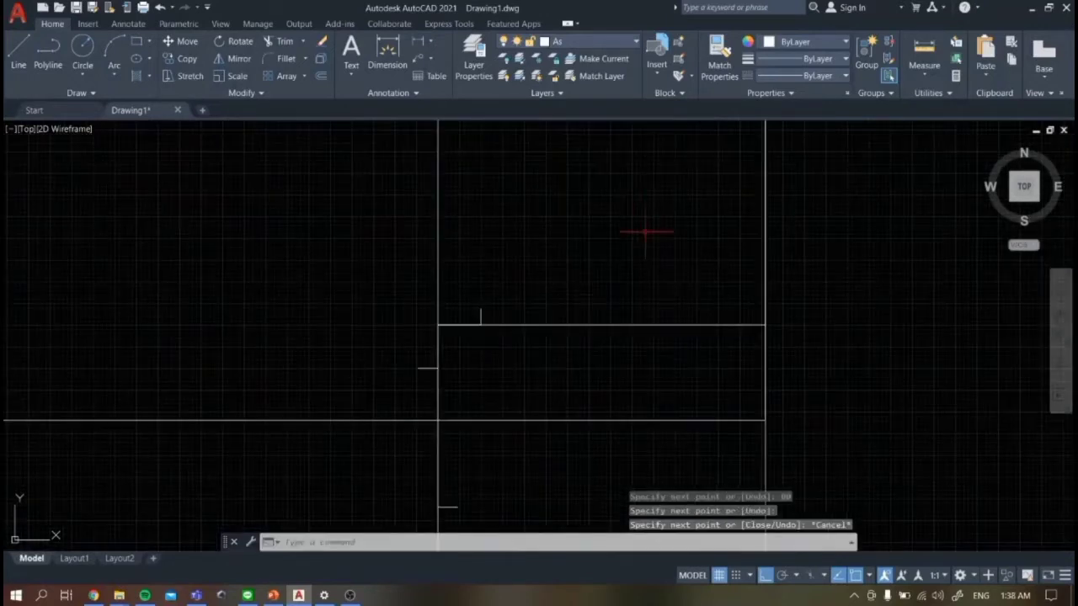
pyautogui.click(18, 52)
pyautogui.click(481, 324)
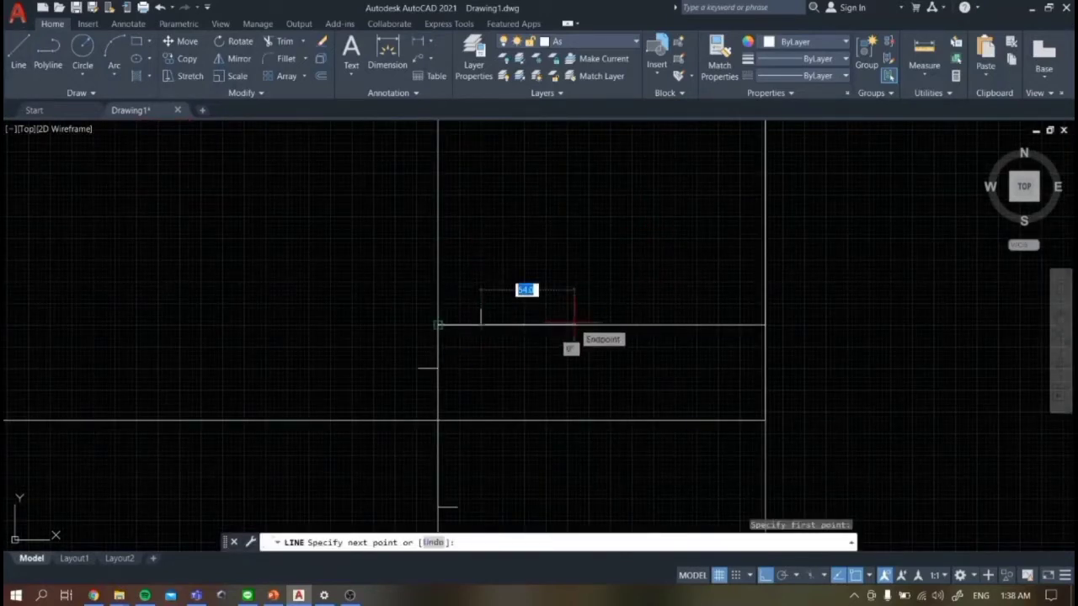
pyautogui.press('Return')
pyautogui.click(618, 290)
pyautogui.press('Escape')
# - Draw a line 80 down the right outer wall from the bathroom wall's end and finish it with a short leftward tick
pyautogui.scroll(-5, 623, 300)
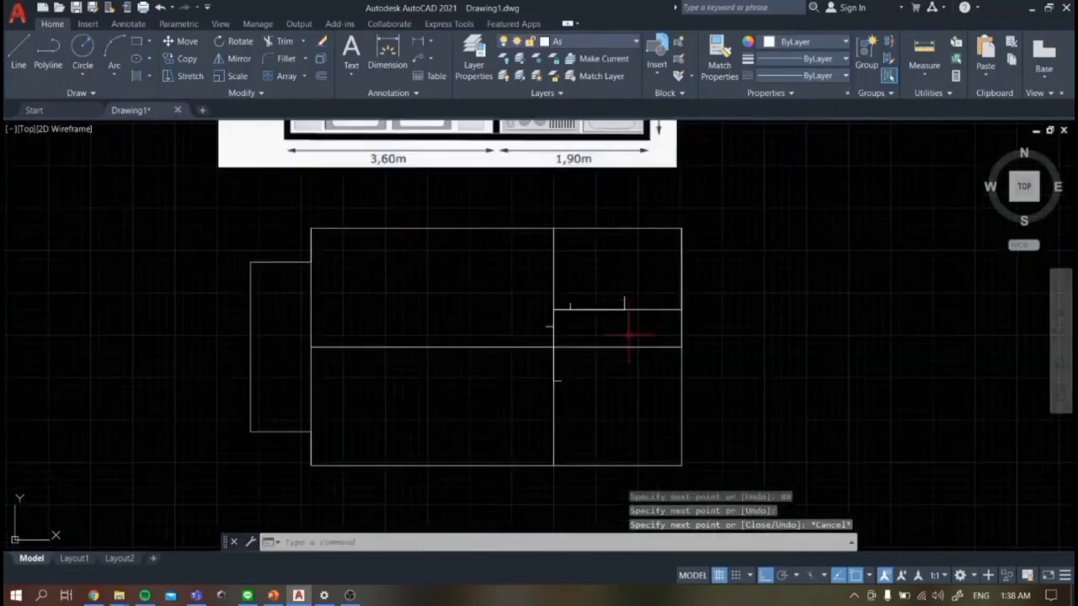
pyautogui.scroll(4, 656, 354)
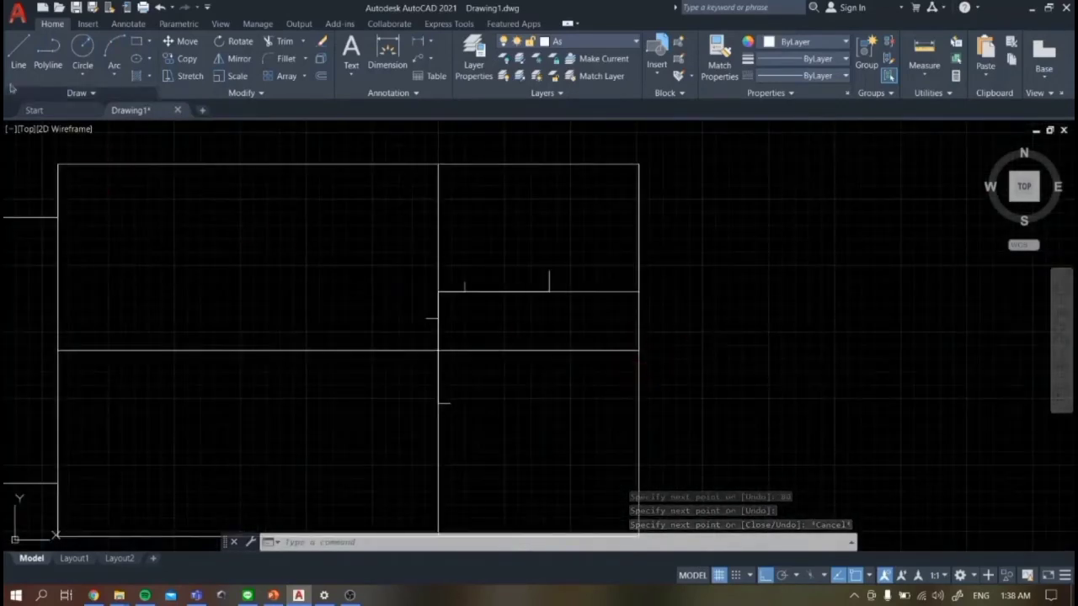
pyautogui.press('Return')
pyautogui.click(602, 292)
pyautogui.write('8')
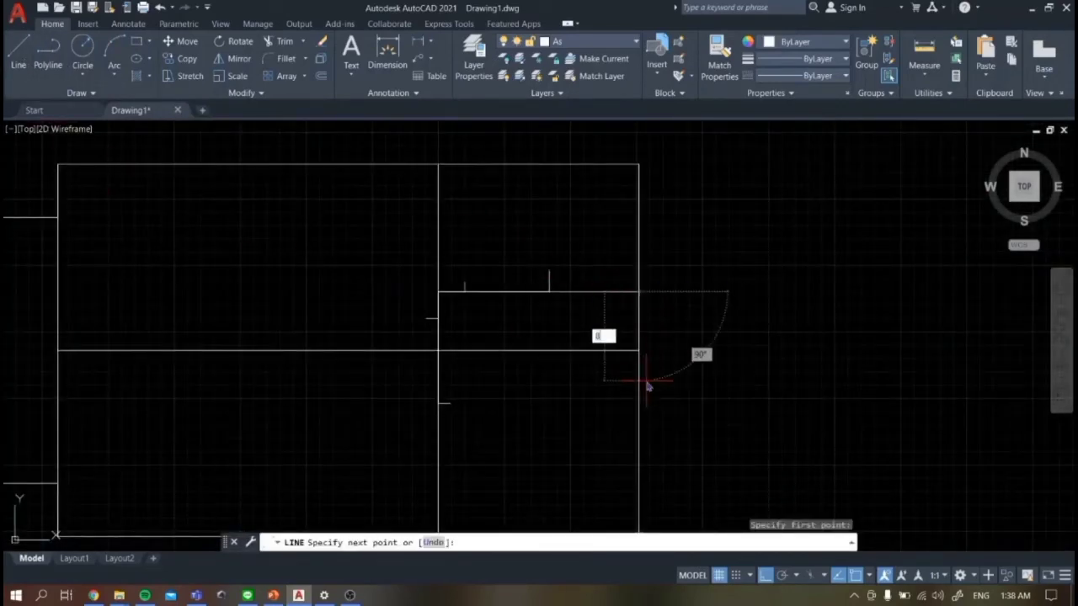
pyautogui.write('0')
pyautogui.press('Return')
pyautogui.click(617, 377)
pyautogui.press('Escape')
# - Trim the bathroom wall between its two ticks to open the doorway and remove both ticks
pyautogui.scroll(-1, 686, 327)
pyautogui.scroll(1, 528, 370)
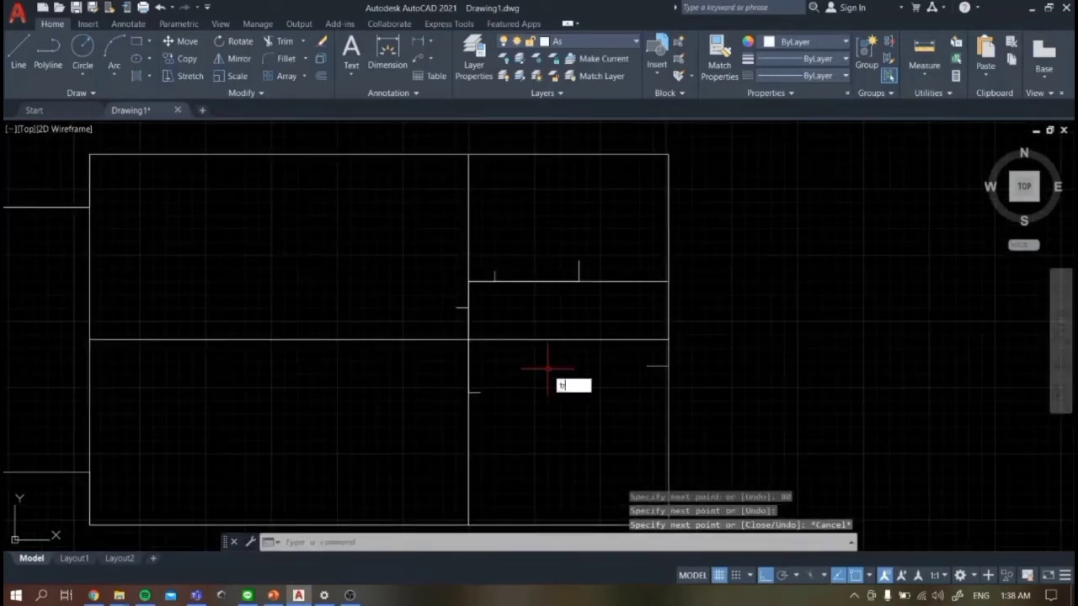
pyautogui.write('tr')
pyautogui.press('Return')
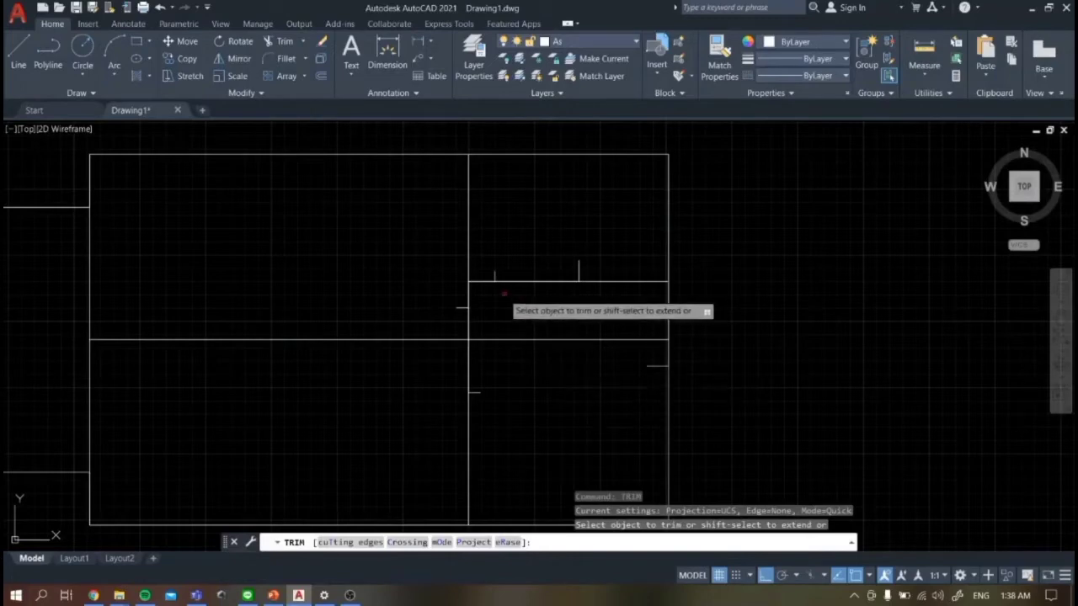
pyautogui.click(522, 277)
pyautogui.click(528, 298)
pyautogui.click(569, 266)
pyautogui.click(595, 264)
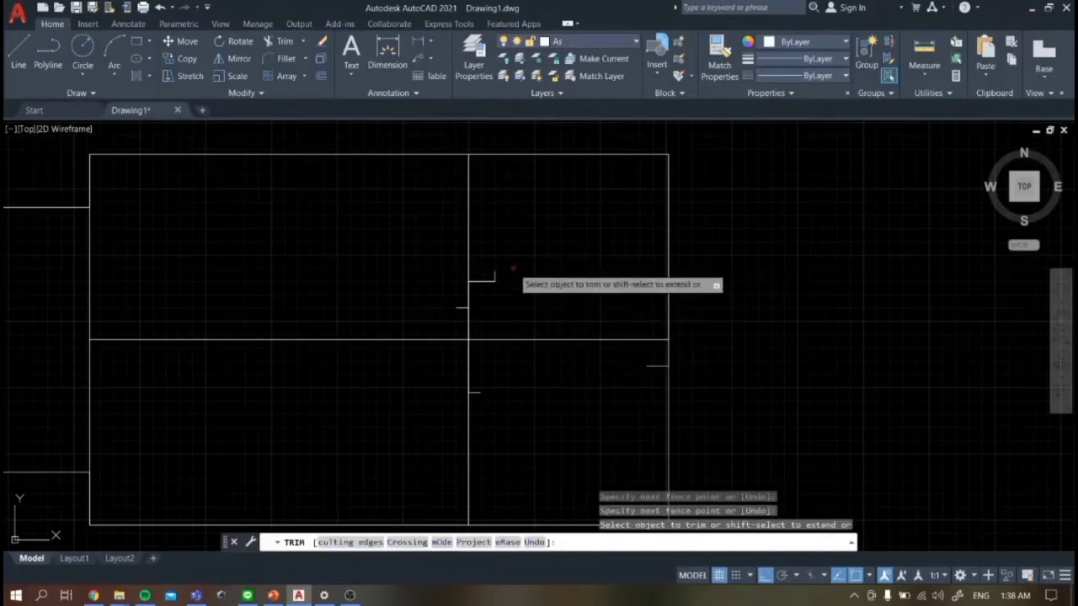
pyautogui.scroll(2, 517, 270)
pyautogui.click(463, 282)
pyautogui.click(435, 281)
pyautogui.click(436, 281)
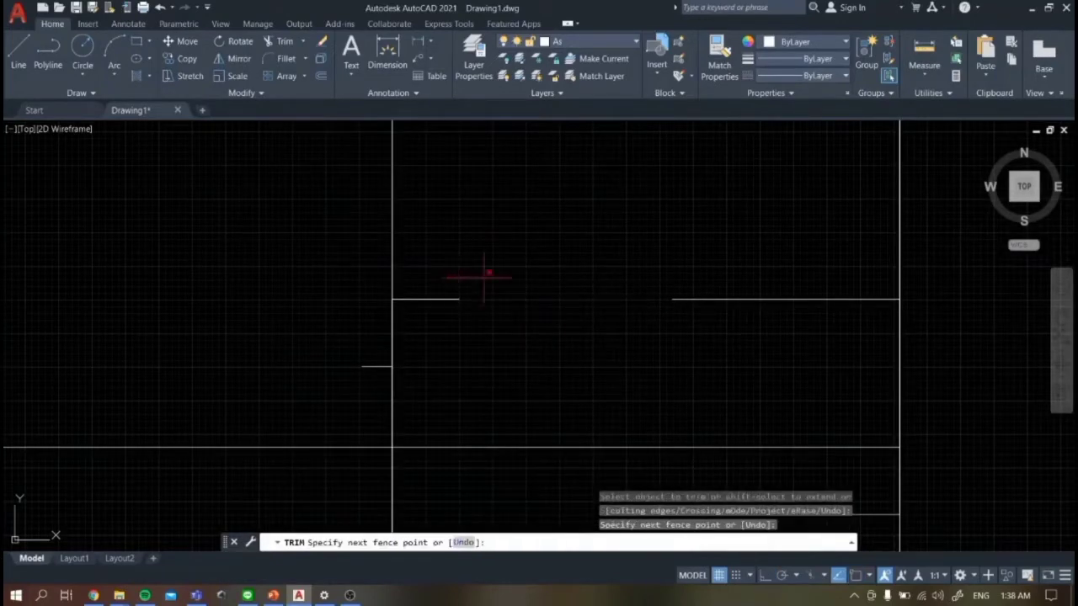
pyautogui.click(484, 276)
# - Trim the vertical partition between its two ticks to open the bedroom doorway and remove both ticks
pyautogui.scroll(-2, 485, 282)
pyautogui.scroll(2, 447, 374)
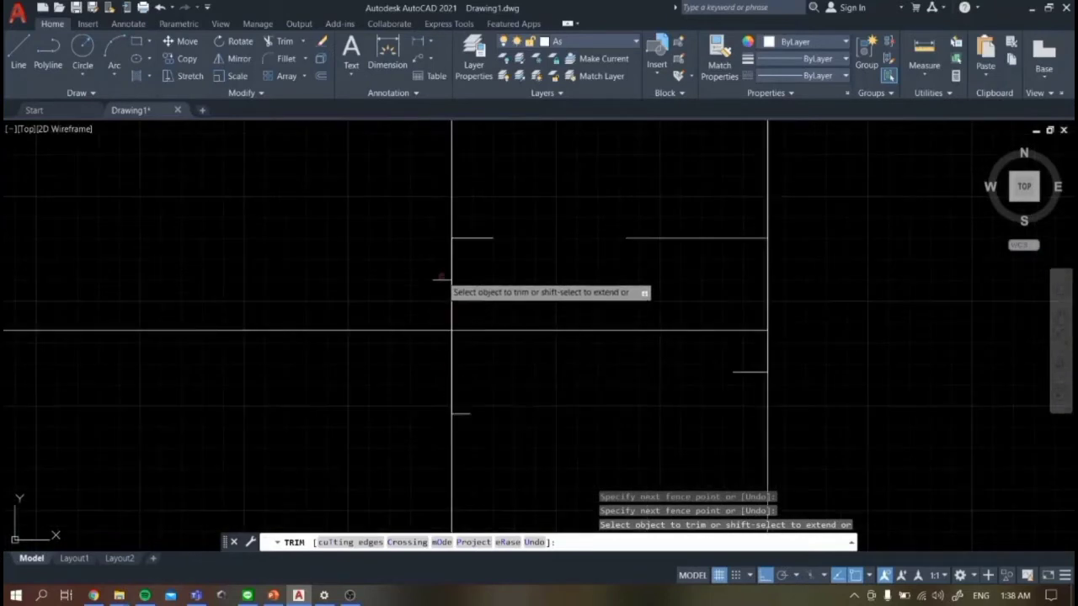
pyautogui.click(463, 307)
pyautogui.click(417, 306)
pyautogui.press('Return')
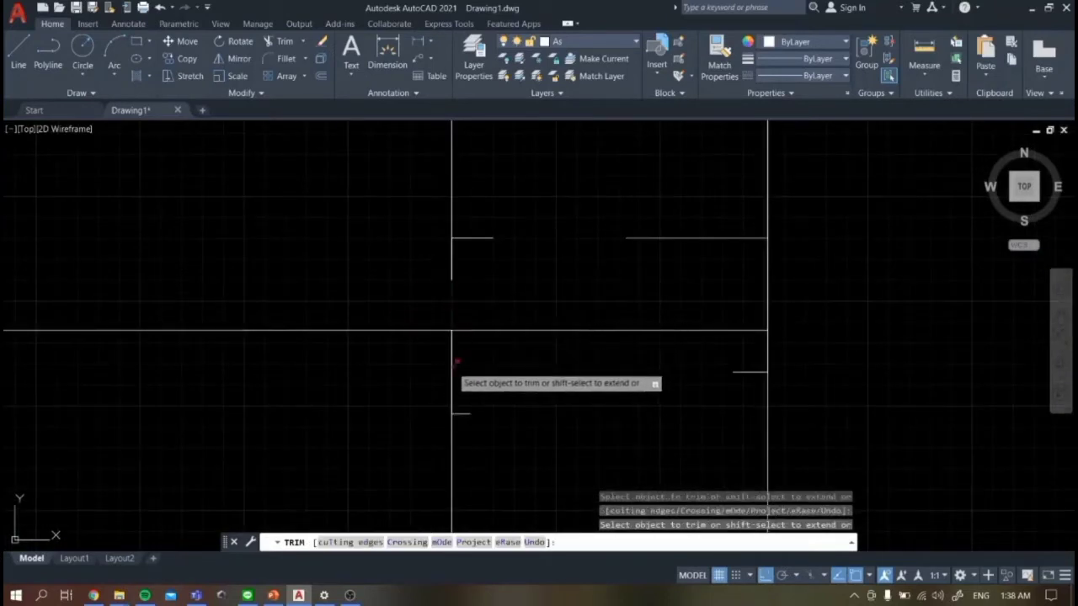
pyautogui.click(468, 413)
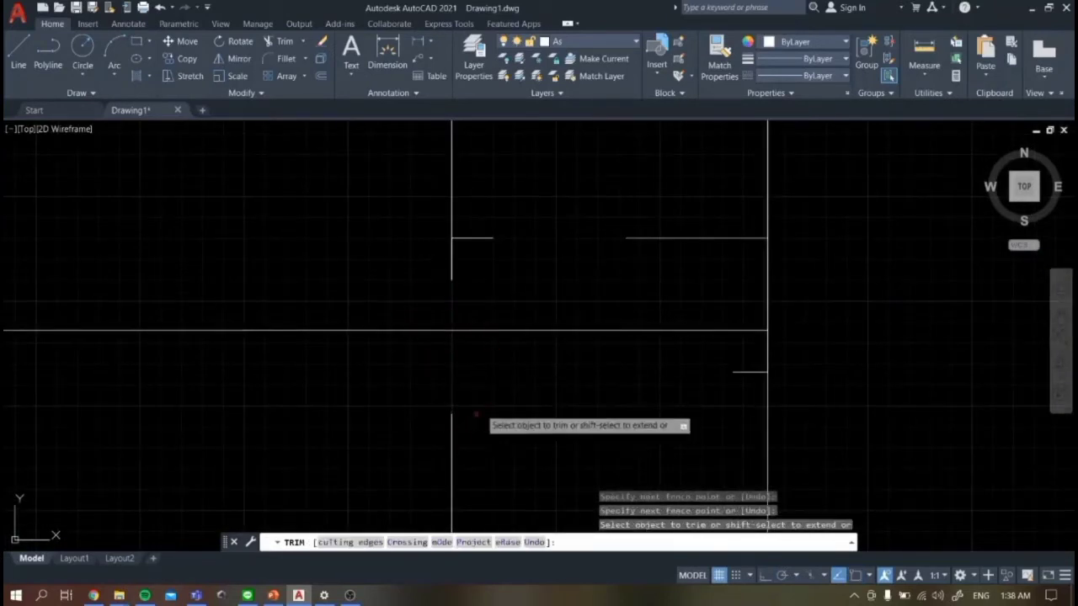
# - Trim away the horizontal centre line and the right outer wall's entrance opening between the bathroom wall and the tick, removing the tick
pyautogui.click(527, 331)
pyautogui.click(734, 312)
pyautogui.click(782, 371)
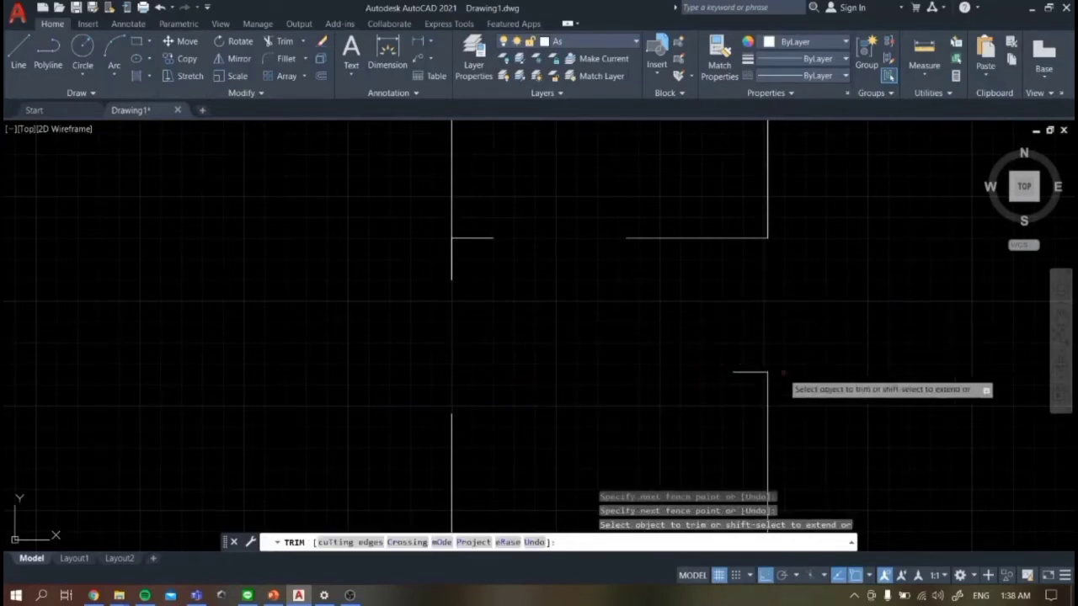
pyautogui.click(740, 366)
pyautogui.press('Return')
# - Compare the trimmed plan with the reference image and examine the balcony door opening there
pyautogui.scroll(-5, 603, 291)
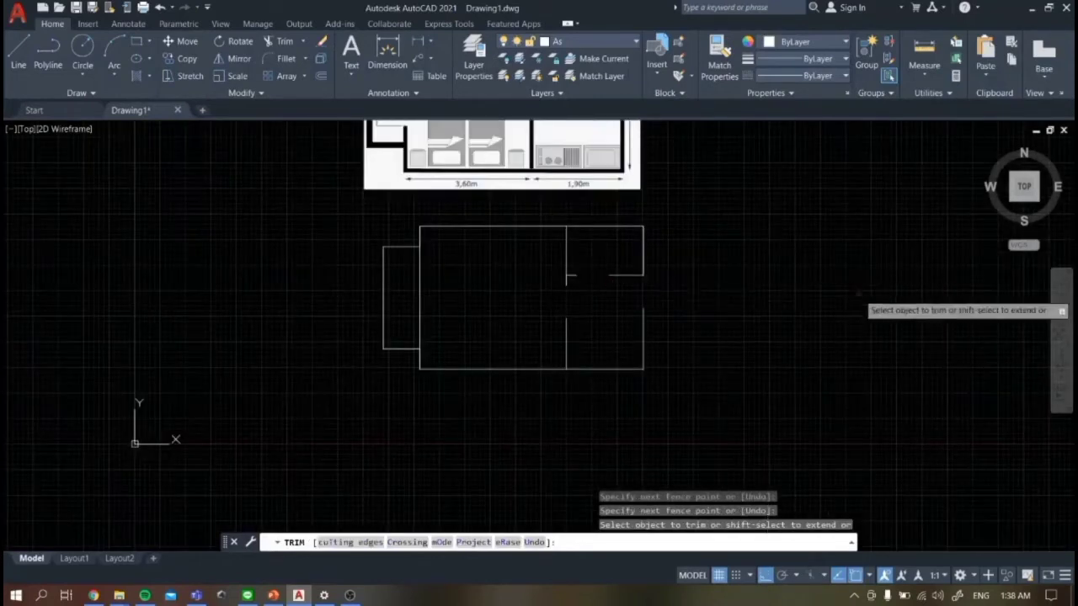
pyautogui.click(1066, 296)
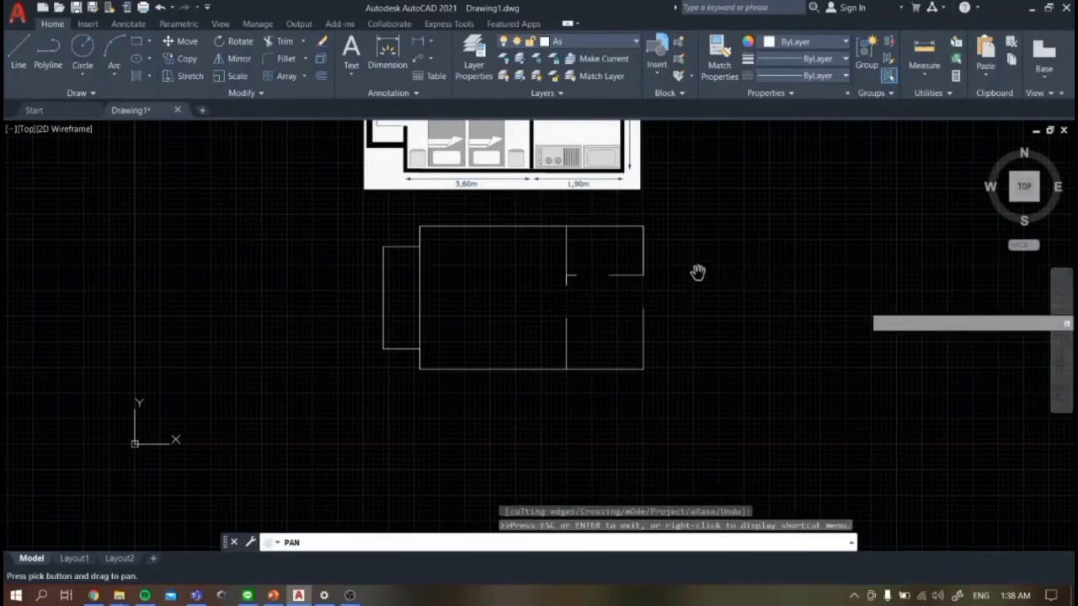
pyautogui.moveTo(698, 272); pyautogui.dragTo(725, 414)
pyautogui.press('Escape')
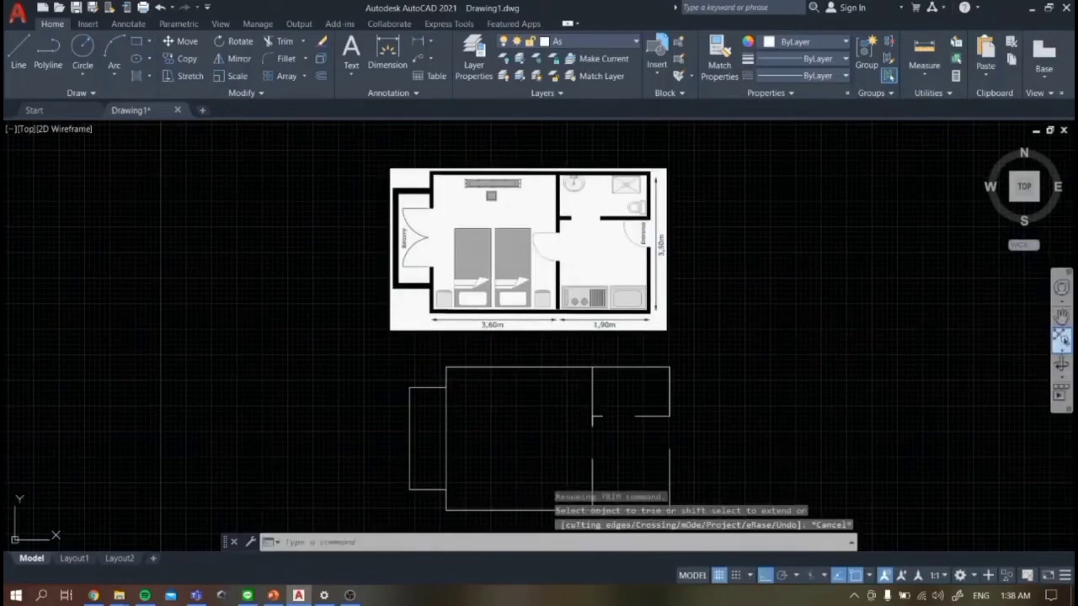
pyautogui.click(1065, 297)
pyautogui.moveTo(758, 341); pyautogui.dragTo(758, 320)
pyautogui.press('Escape')
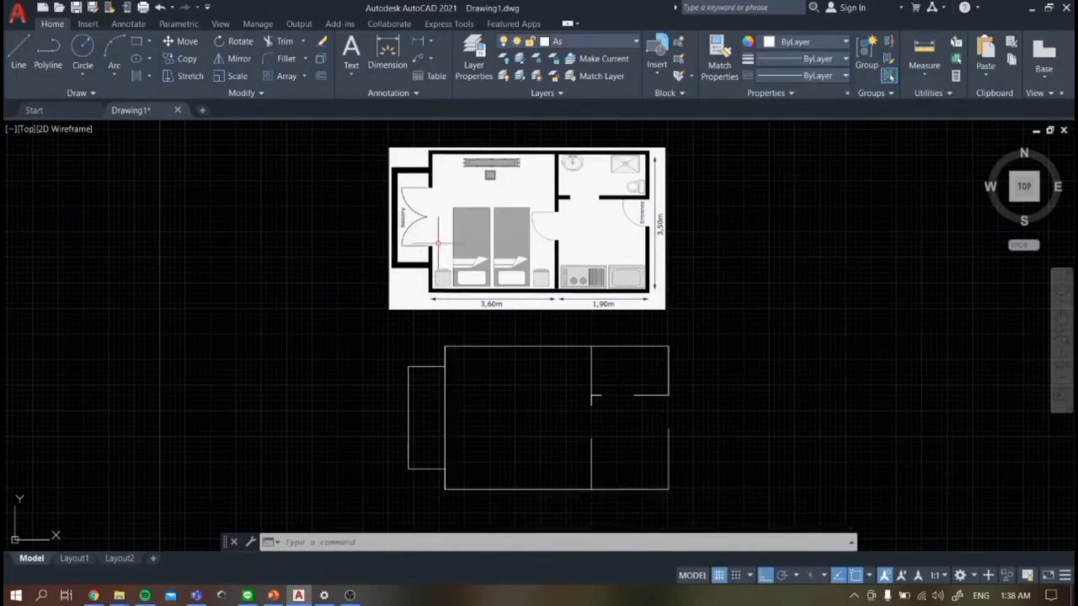
pyautogui.scroll(5, 437, 243)
pyautogui.scroll(-2, 398, 335)
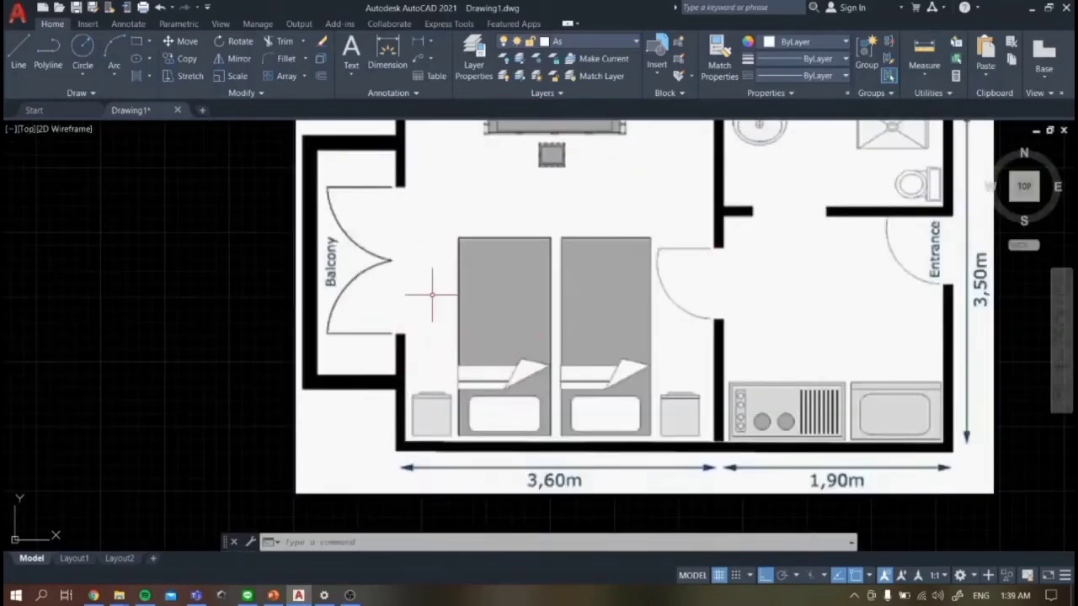
pyautogui.scroll(-6, 432, 295)
pyautogui.scroll(6, 404, 373)
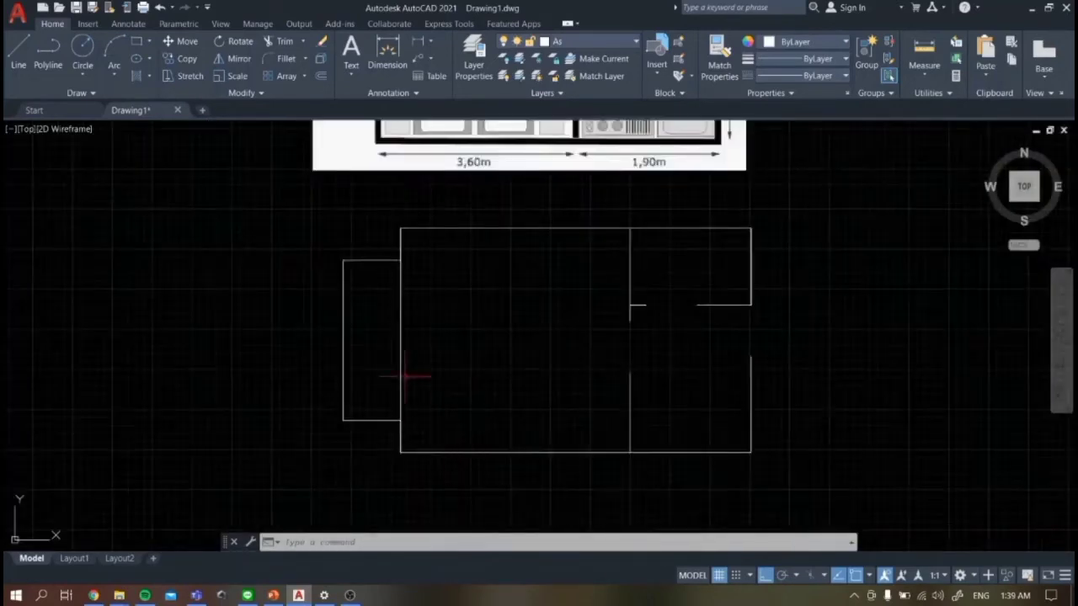
# - Draw a line 75 down the left outer wall from its upper corner and end it with a short leftward tick
pyautogui.click(19, 55)
pyautogui.click(445, 125)
pyautogui.write('25')
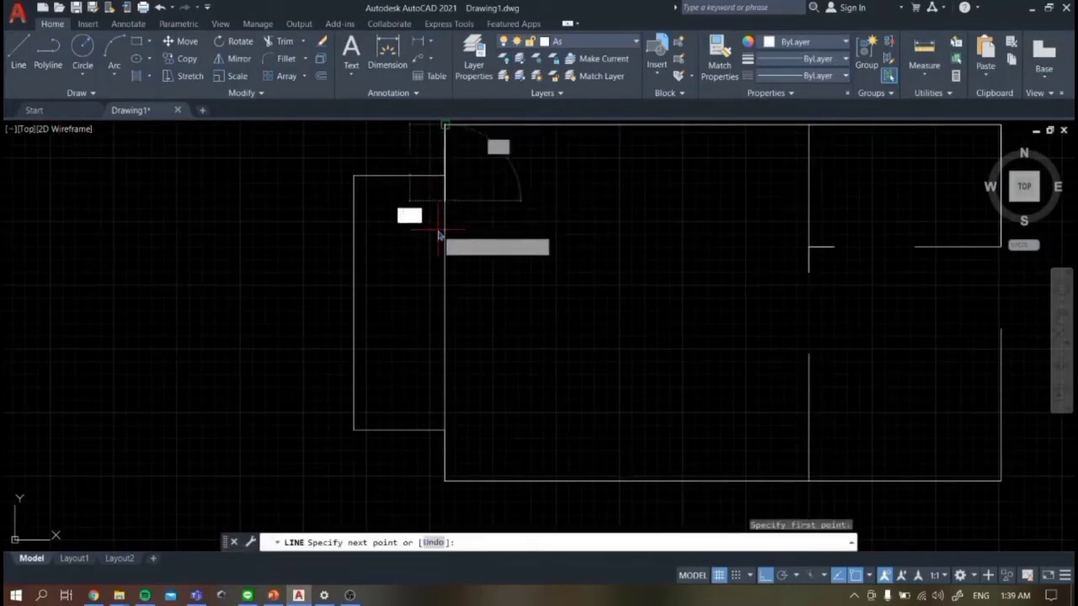
pyautogui.press('Return')
pyautogui.click(423, 235)
pyautogui.press('Escape')
# - Draw a line 75 up the left outer wall from its lower corner and end it with a short leftward tick
pyautogui.press('space')
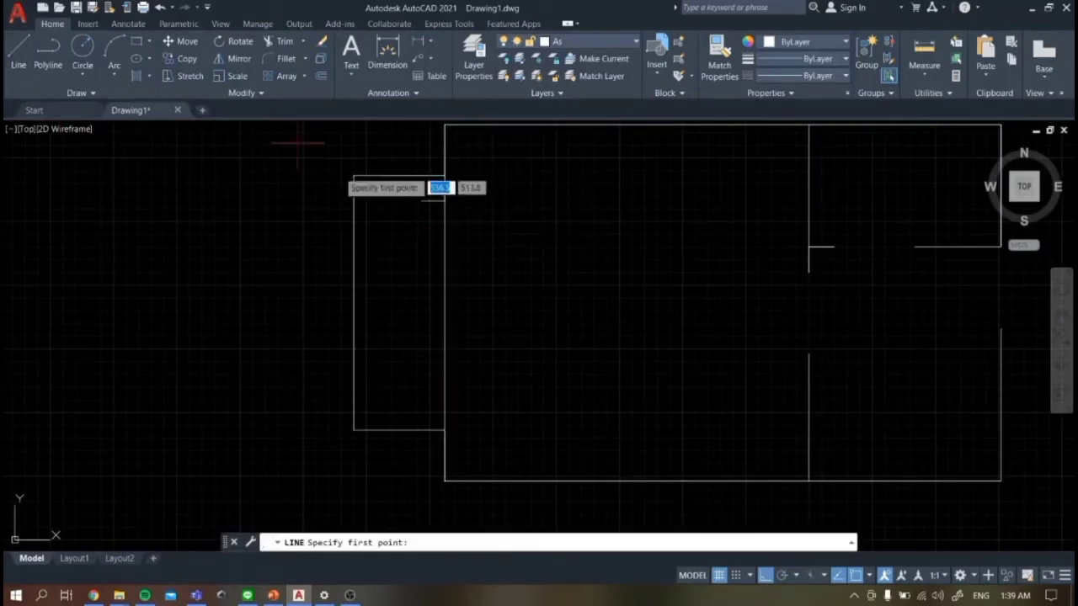
pyautogui.click(445, 481)
pyautogui.write('25')
pyautogui.press('Return')
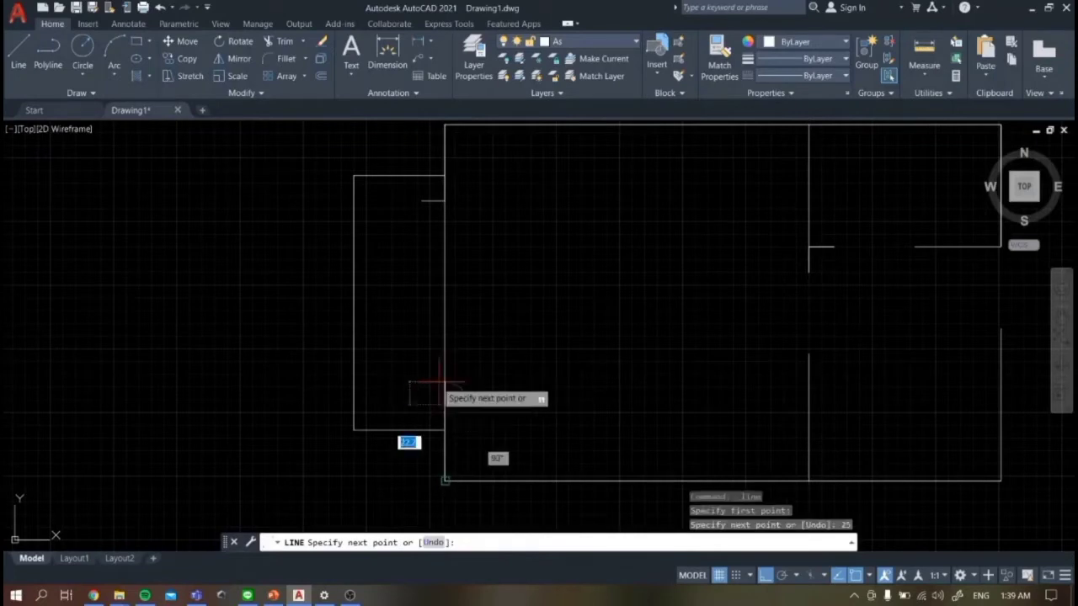
pyautogui.click(418, 405)
pyautogui.press('Escape')
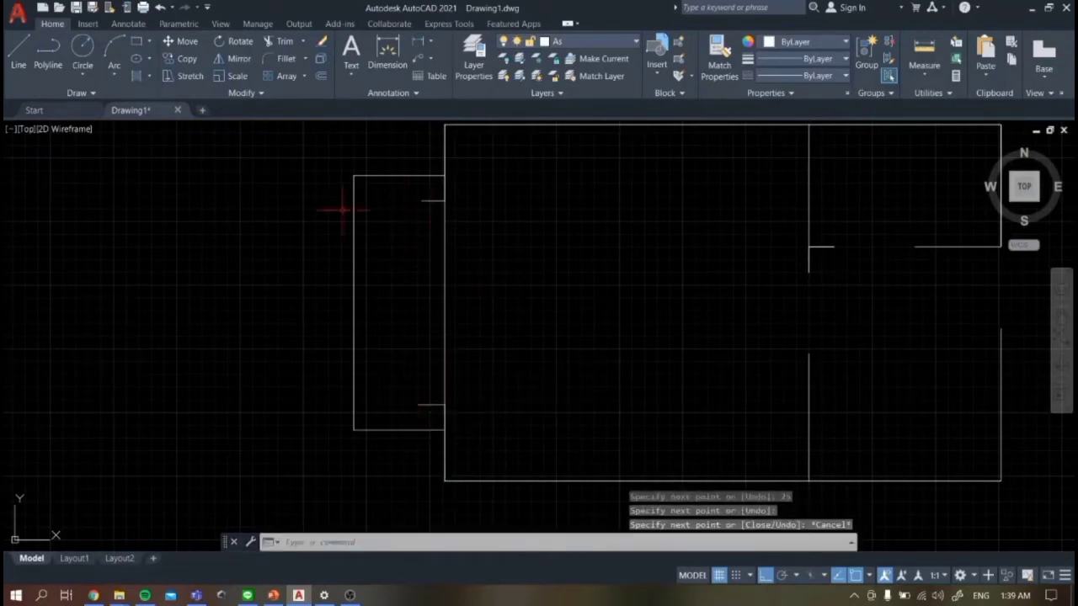
# - Trim away the left outer wall's balcony door opening between the two short ticks, removing both ticks
pyautogui.write('TR')
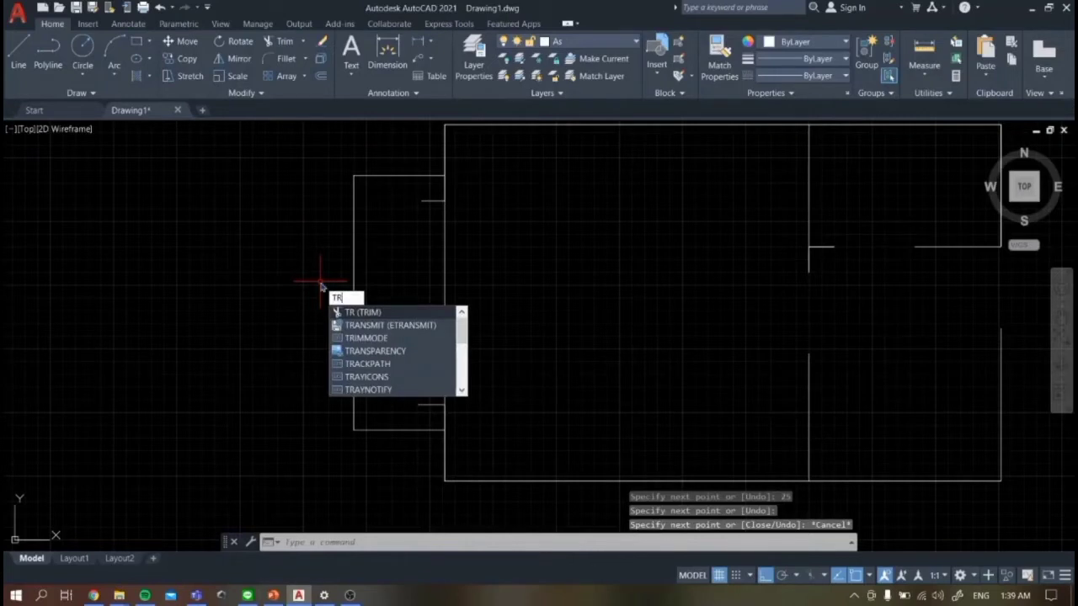
pyautogui.press('Return')
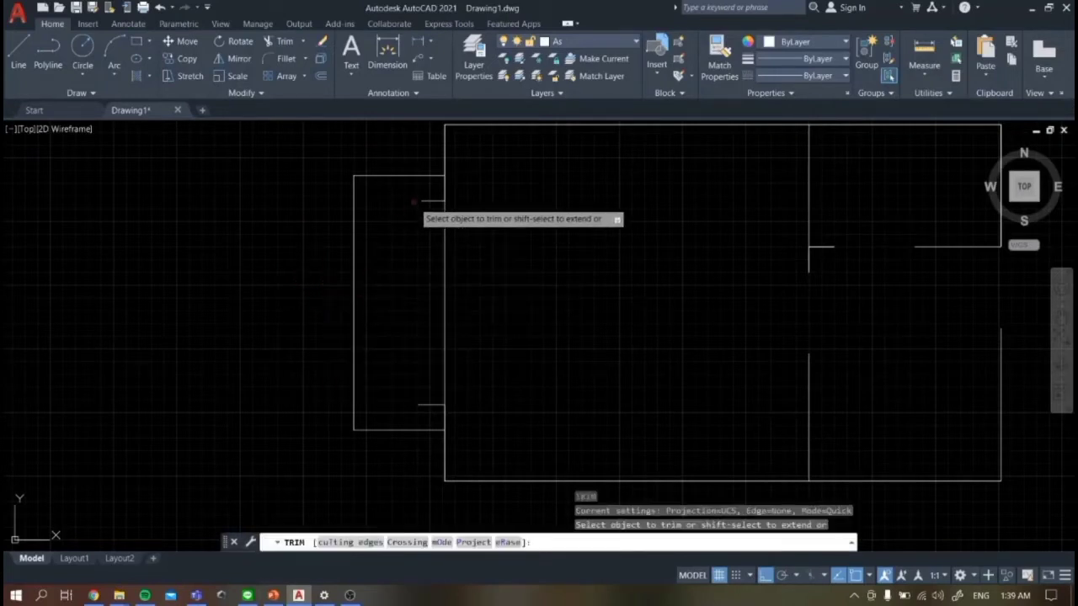
pyautogui.moveTo(450, 205)
pyautogui.mouseDown()
pyautogui.moveTo(471, 217)
pyautogui.moveTo(430, 194)
pyautogui.mouseUp()
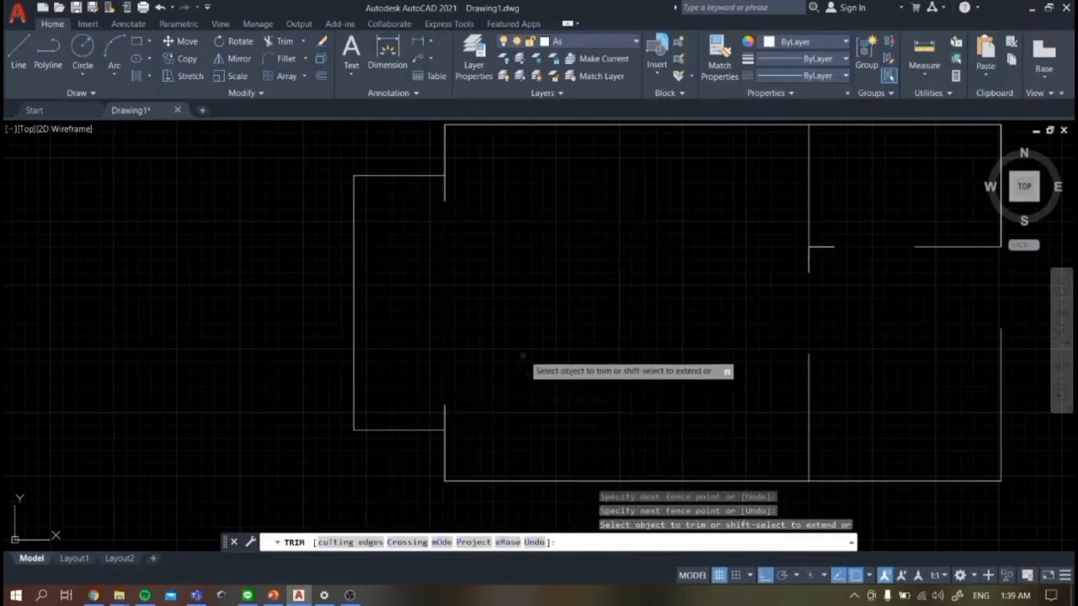
pyautogui.scroll(-4, 526, 364)
pyautogui.press('Escape')
# - Measure the wall stub below the balcony door on the reference image with a temporary line and check the bathroom wall corner
pyautogui.write('l')
pyautogui.press('Return')
pyautogui.scroll(6, 531, 194)
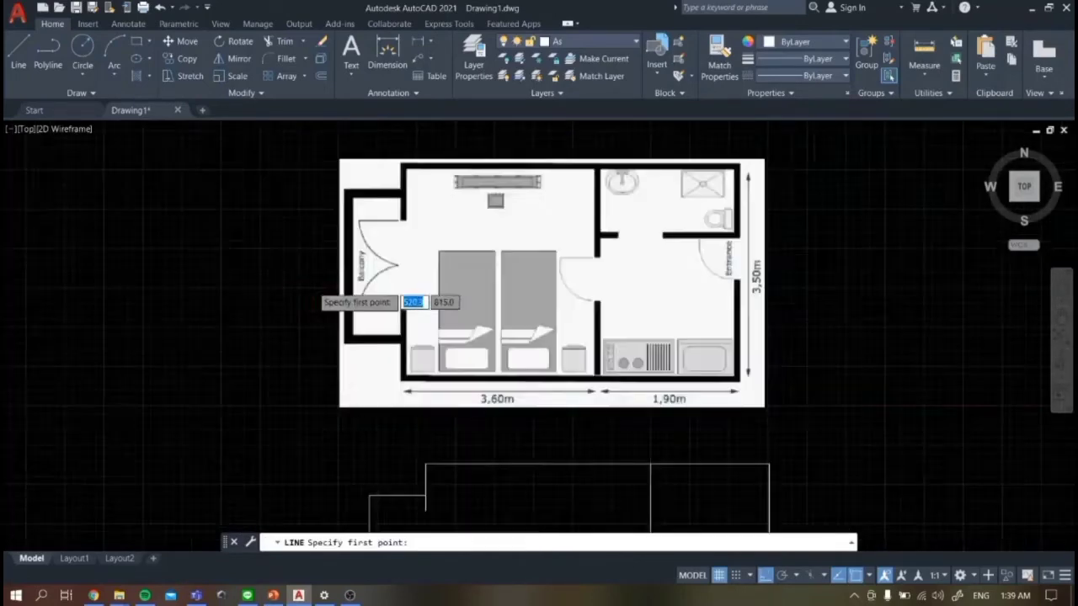
pyautogui.click(451, 326)
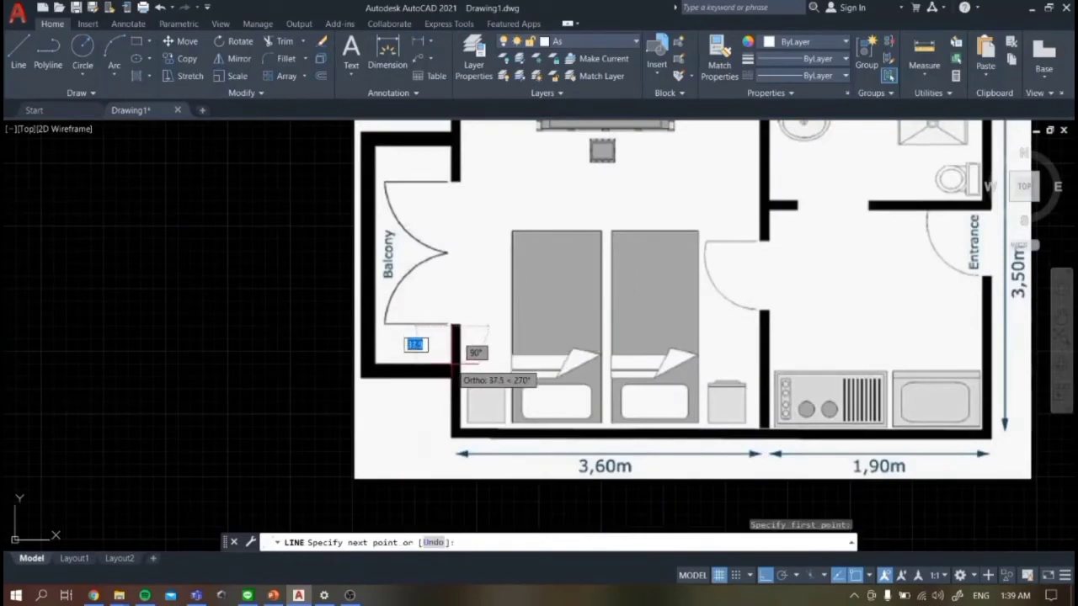
pyautogui.press('Escape')
pyautogui.press('space')
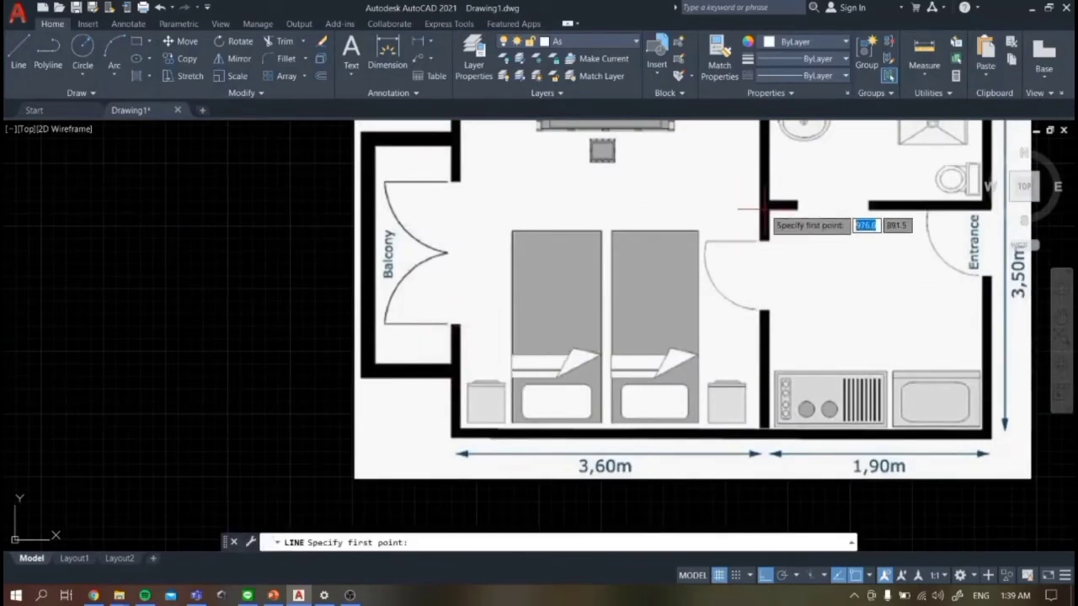
pyautogui.click(763, 208)
pyautogui.press('Escape')
# - Stretch the free end of the wall stub above the balcony door opening 5 downward
pyautogui.scroll(-5, 674, 278)
pyautogui.scroll(8, 640, 299)
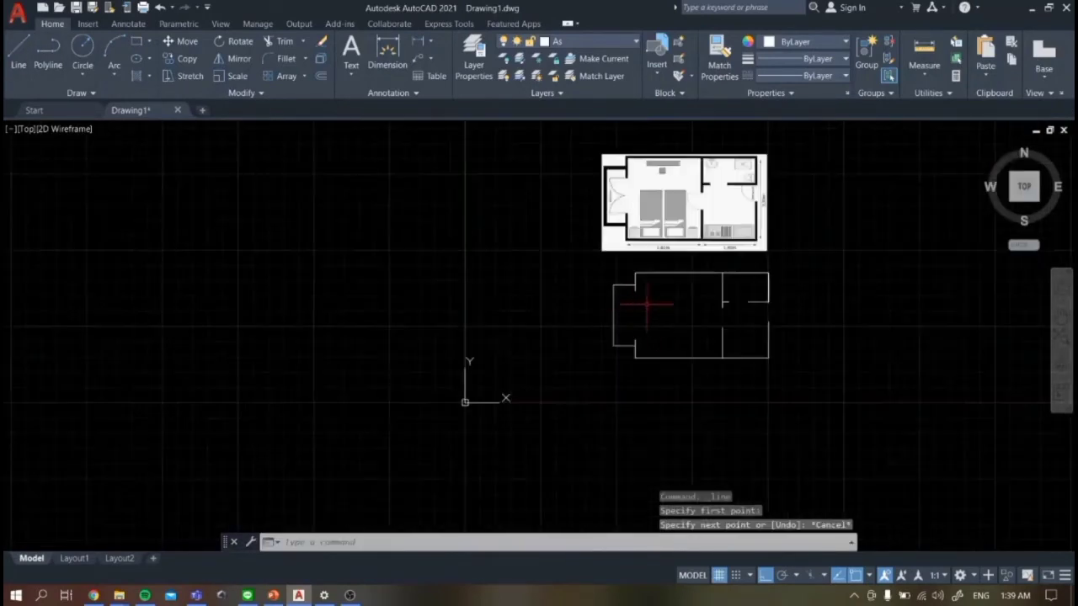
pyautogui.scroll(4, 610, 231)
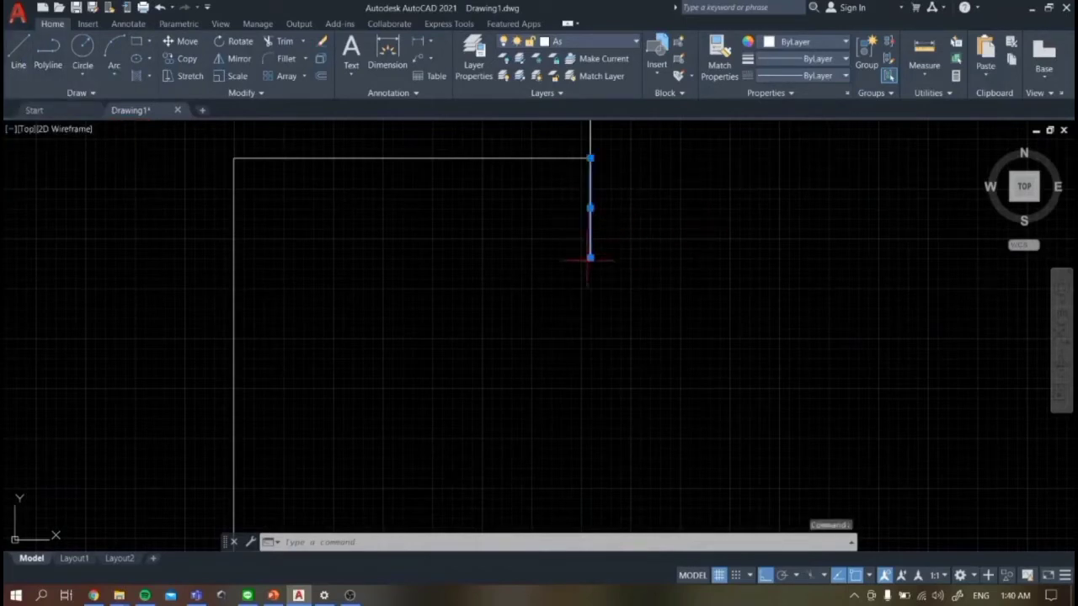
pyautogui.moveTo(591, 260)
pyautogui.click(590, 258)
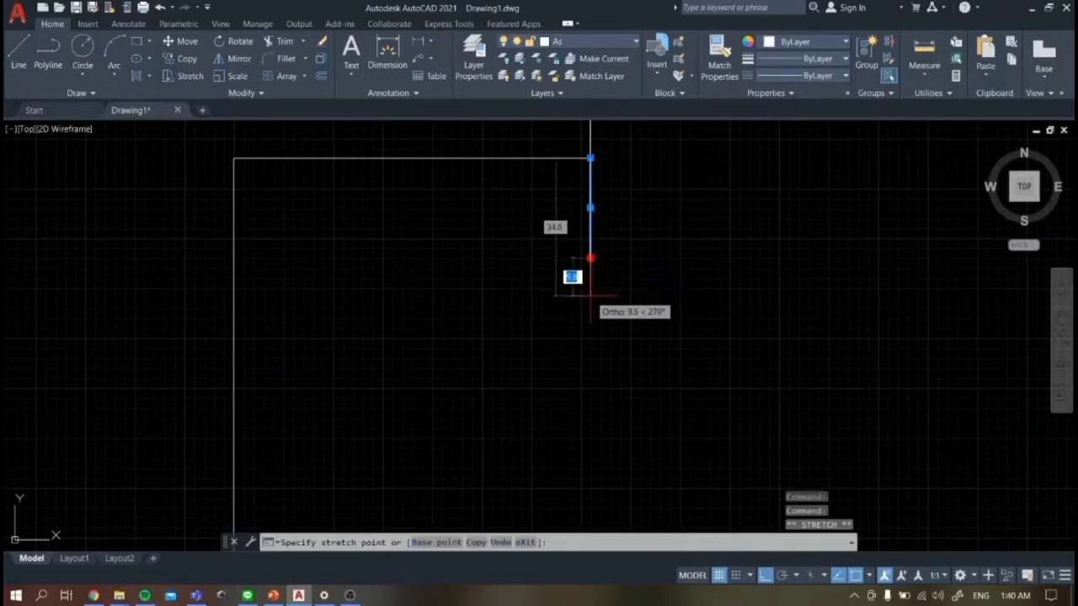
pyautogui.press('Return')
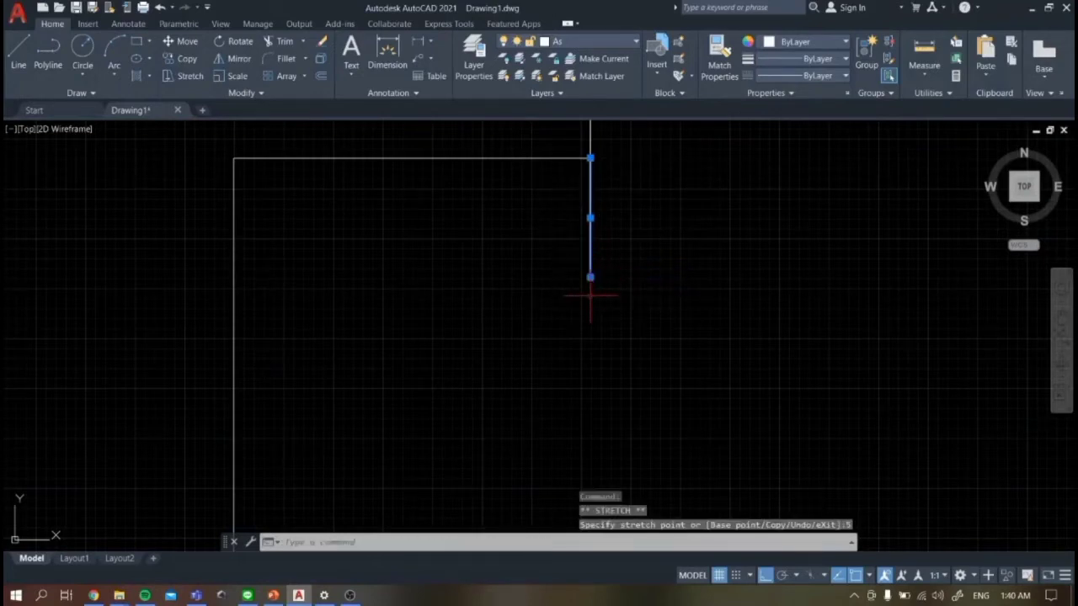
pyautogui.press('Escape')
# - Stretch the free end of the wall stub below the balcony door opening 5 upward
pyautogui.scroll(-8, 615, 295)
pyautogui.scroll(6, 606, 425)
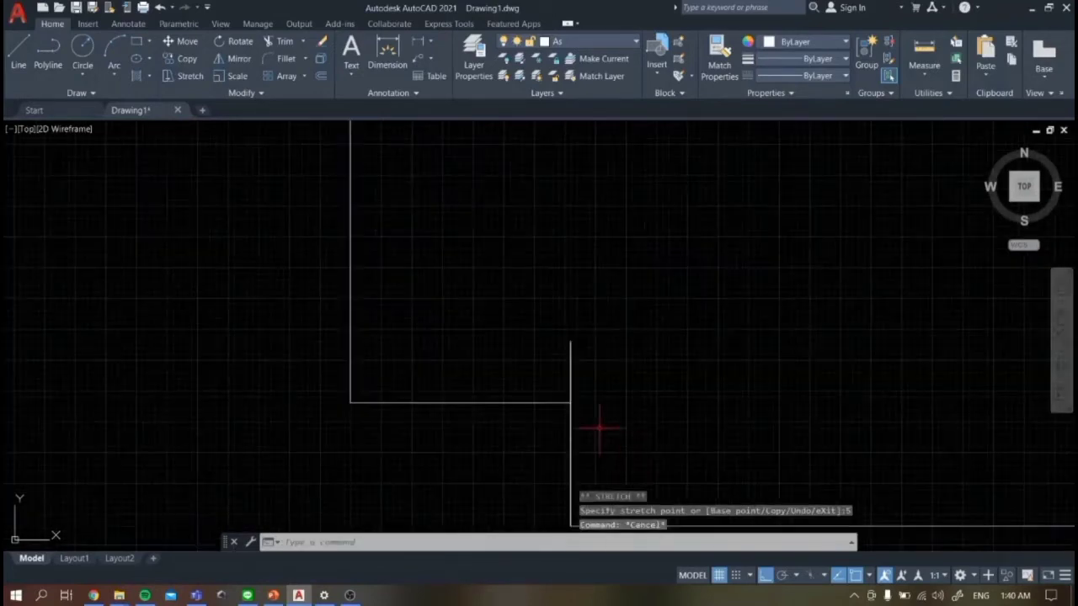
pyautogui.click(571, 353)
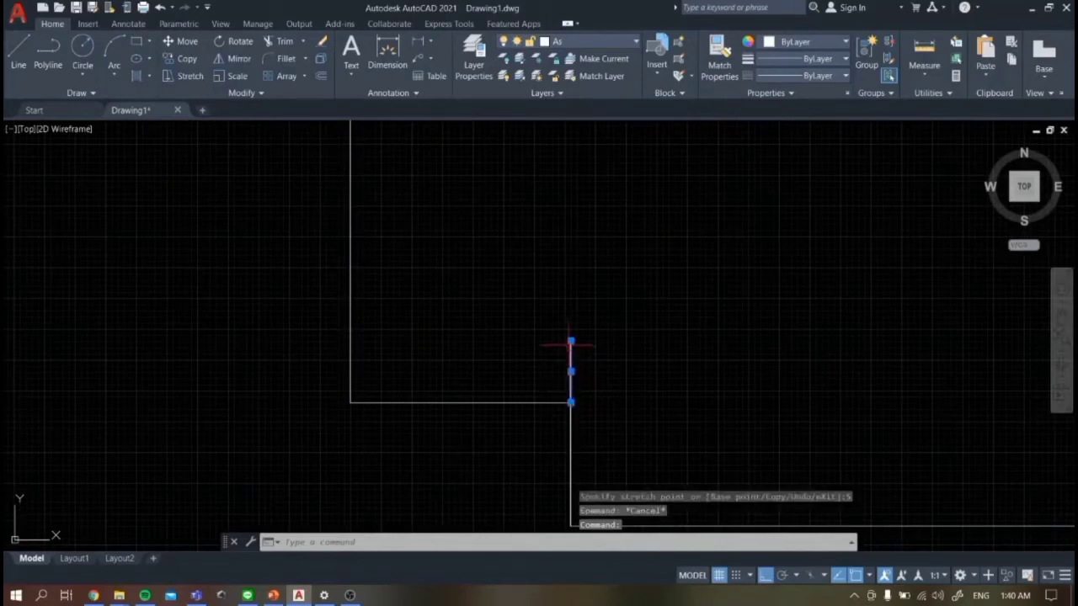
pyautogui.moveTo(572, 343)
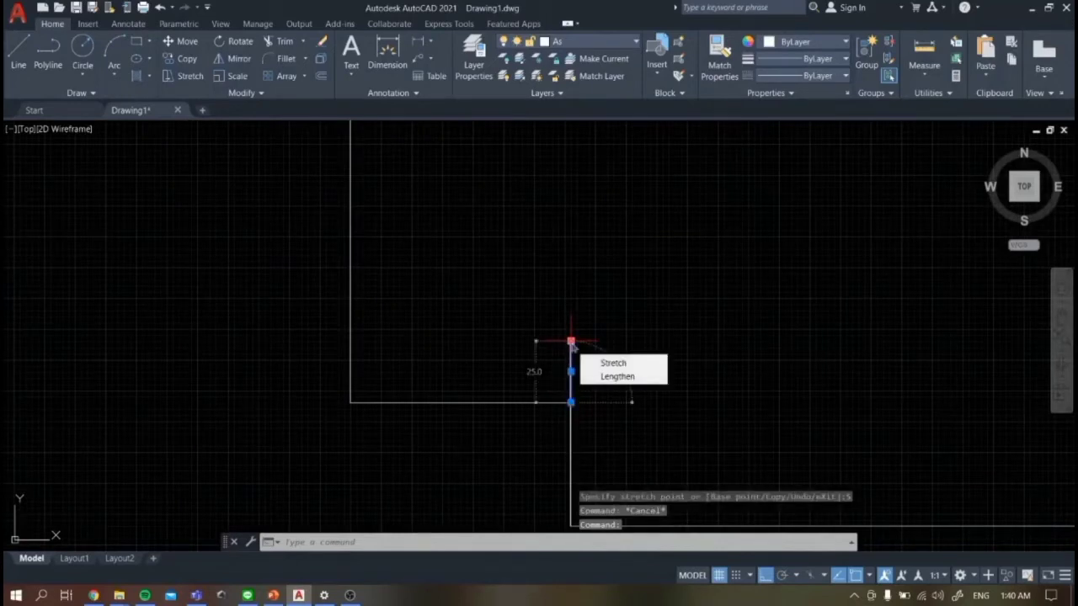
pyautogui.click(611, 365)
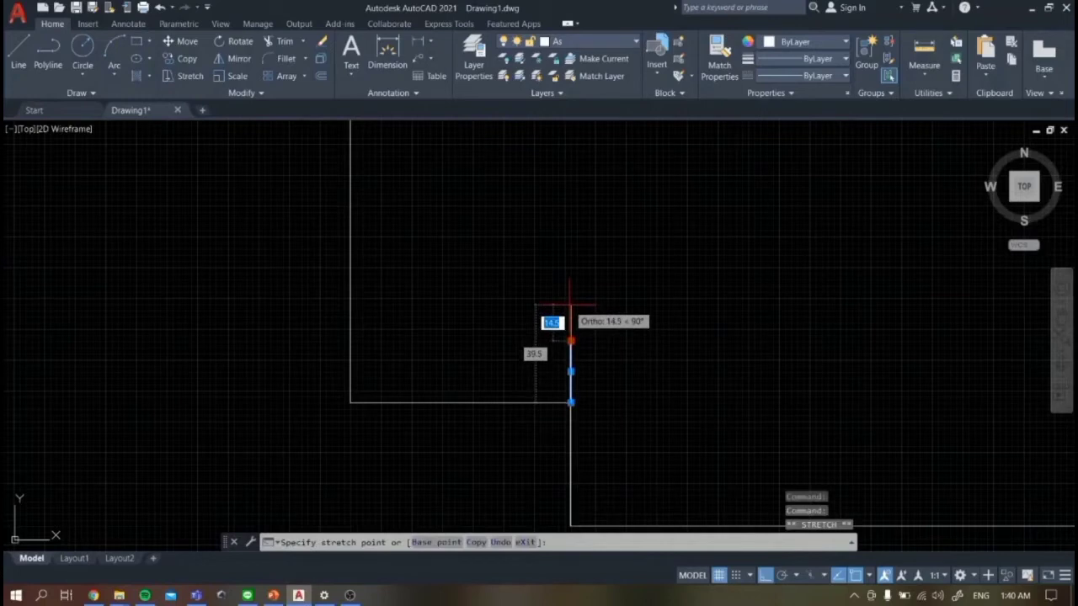
pyautogui.write('5')
pyautogui.press('Return')
pyautogui.press('Escape')
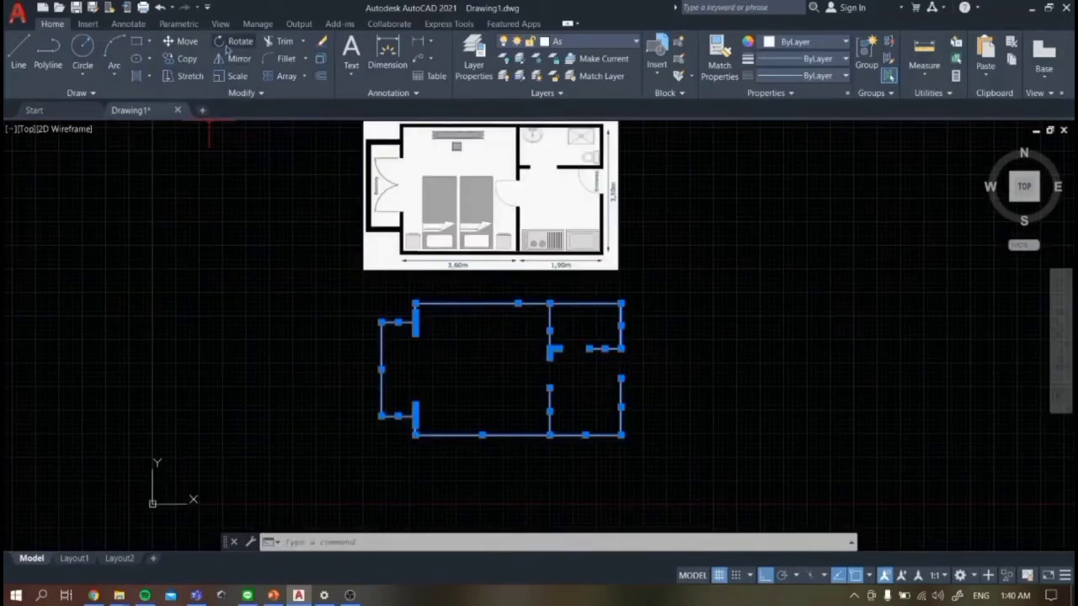
# - Move the whole drawn plan horizontally to the right, clear of the reference image, using its lower-right corner as base point
pyautogui.click(187, 42)
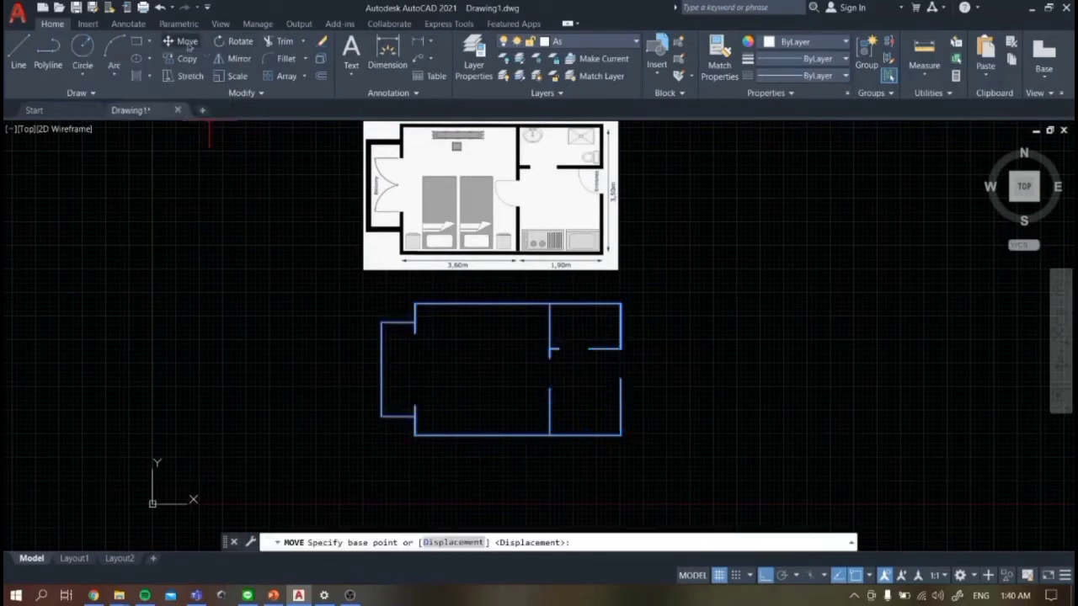
pyautogui.click(620, 435)
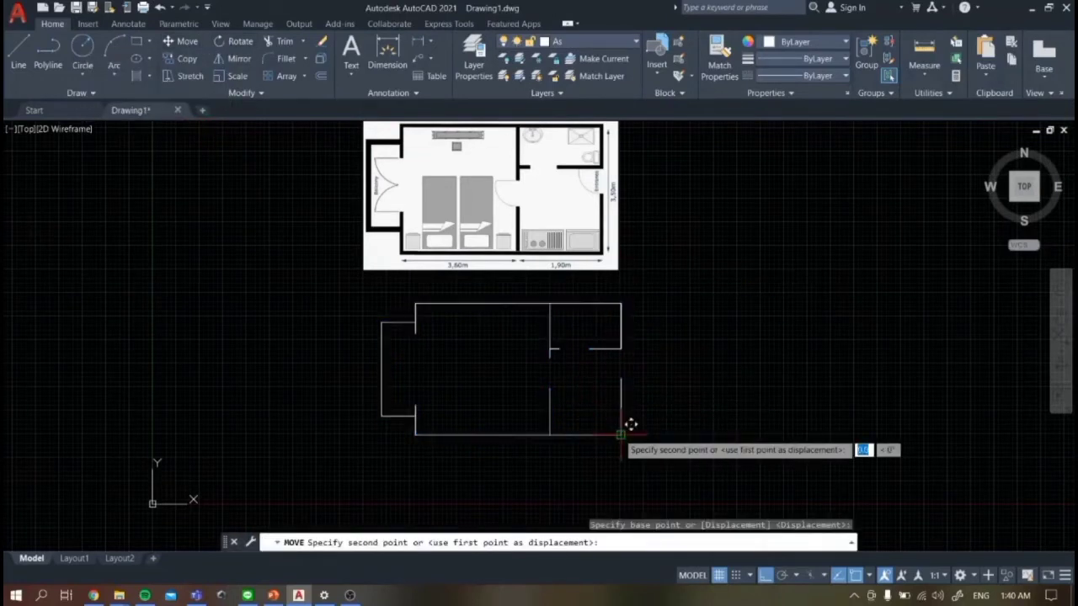
pyautogui.click(1004, 449)
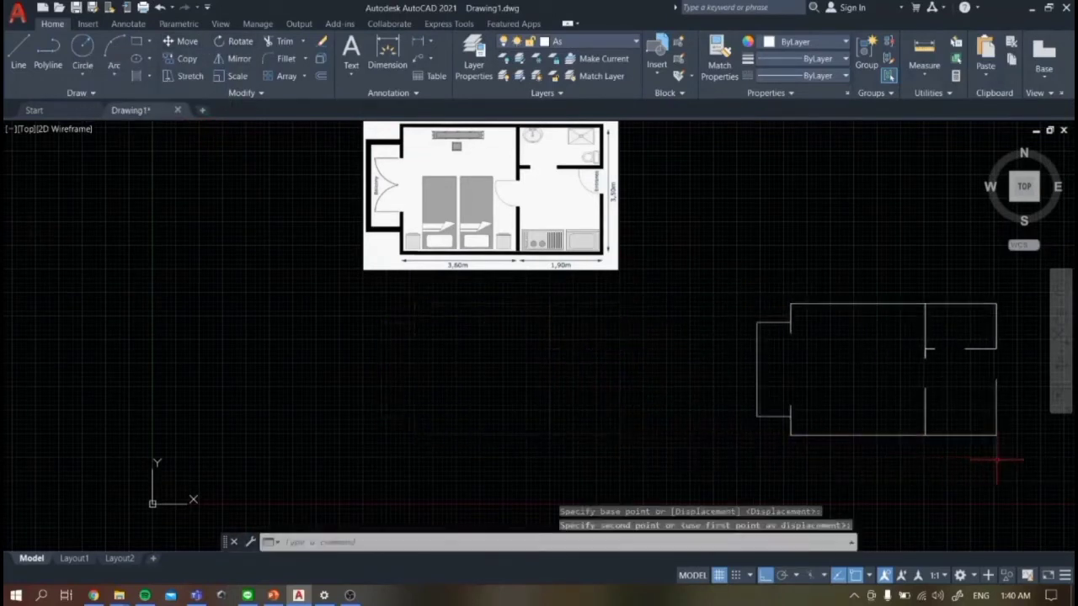
# - Rotate the whole plan 90° clockwise about its lower-right corner so the balcony points upward
pyautogui.scroll(-2, 999, 421)
pyautogui.click(1061, 317)
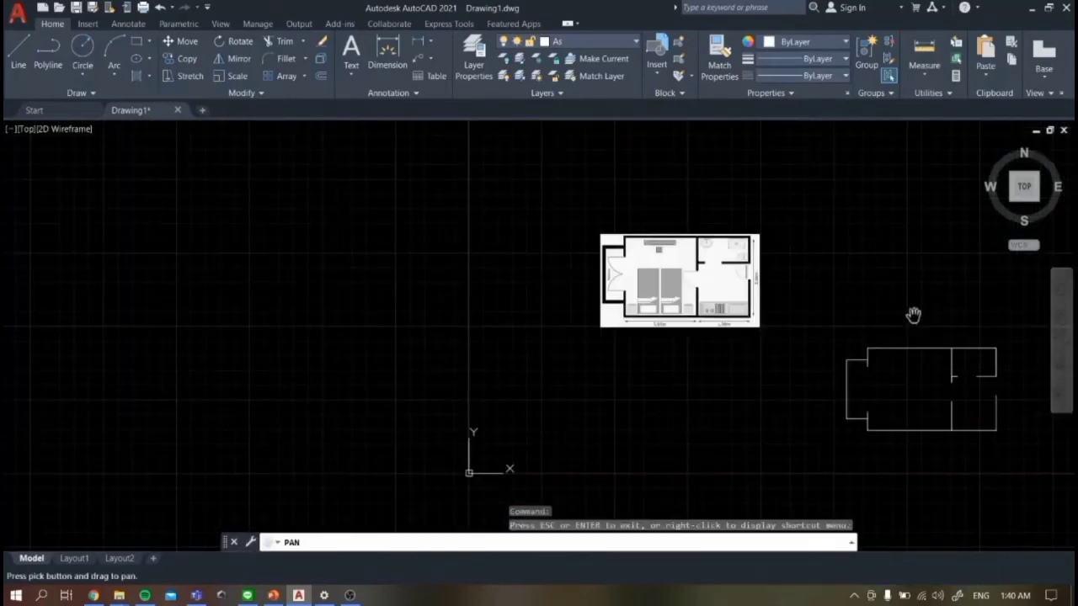
pyautogui.moveTo(912, 315); pyautogui.dragTo(516, 287)
pyautogui.scroll(1, 578, 352)
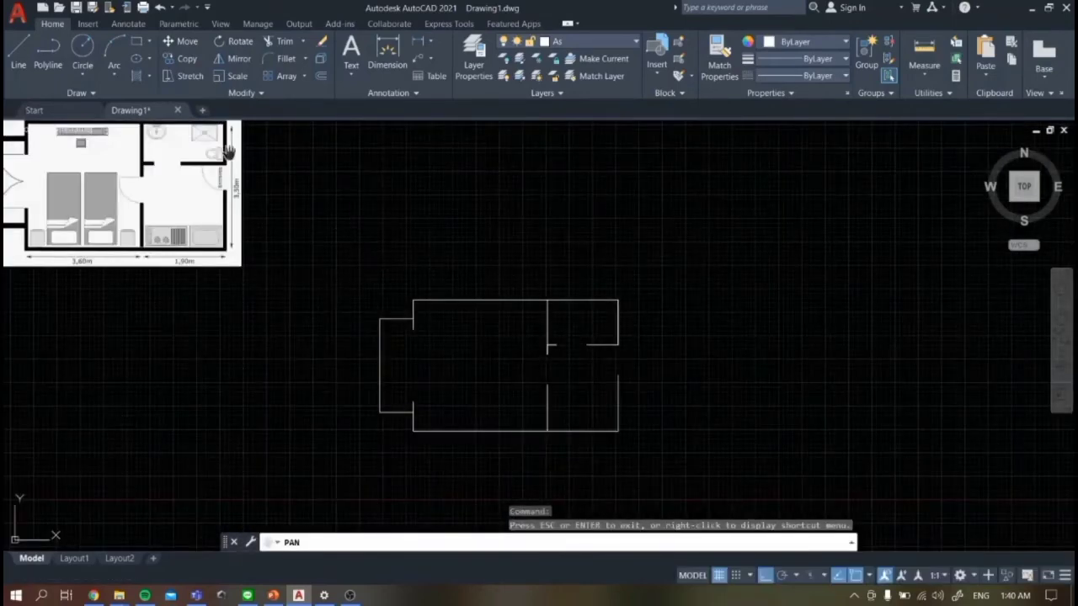
pyautogui.press('Escape')
pyautogui.click(182, 42)
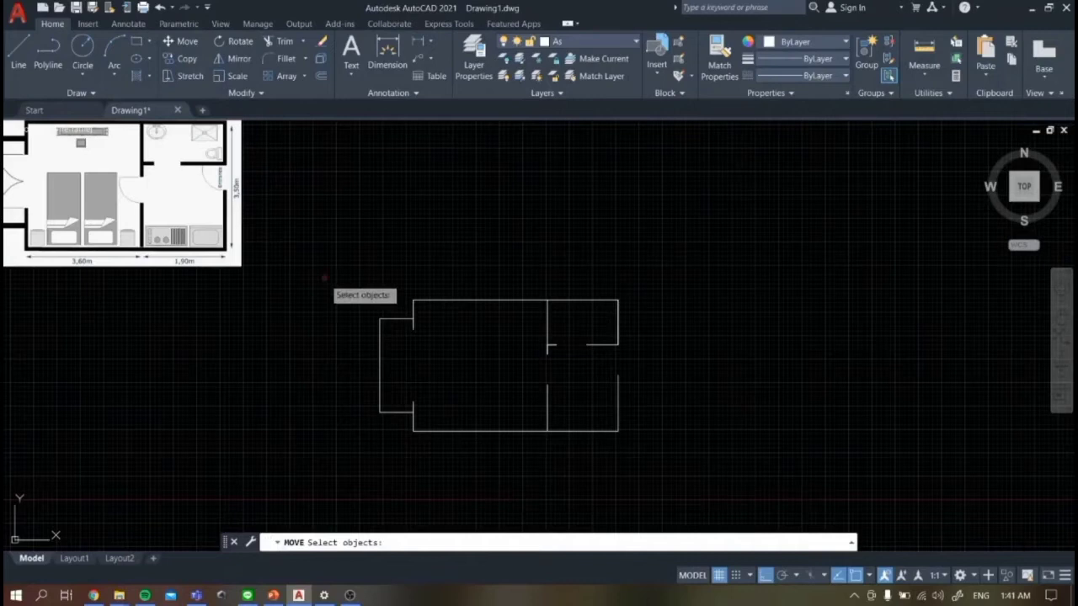
pyautogui.press('Escape')
pyautogui.click(328, 224)
pyautogui.click(722, 469)
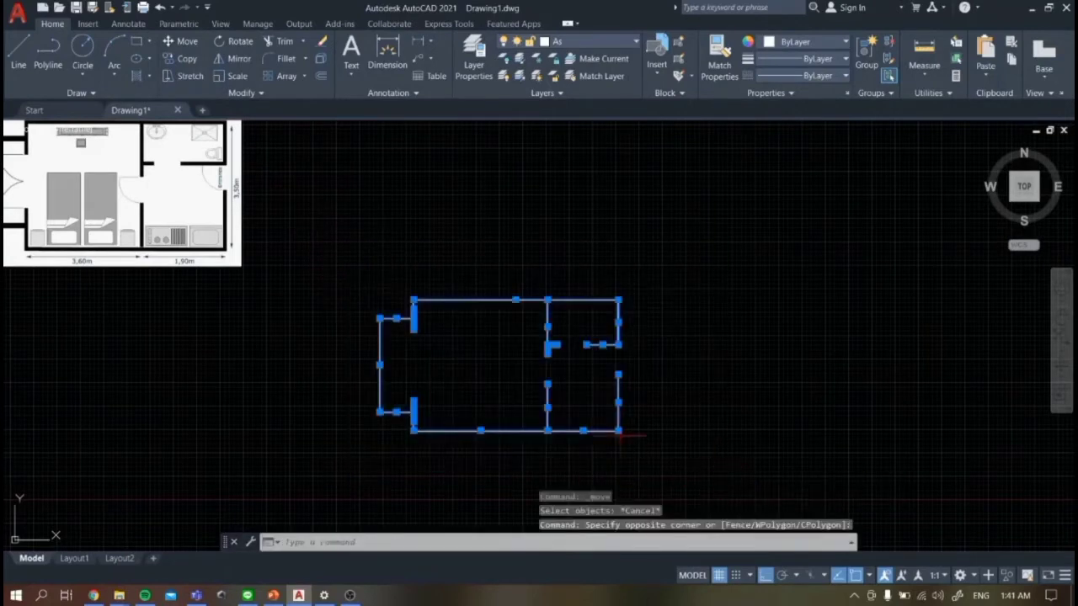
pyautogui.click(240, 42)
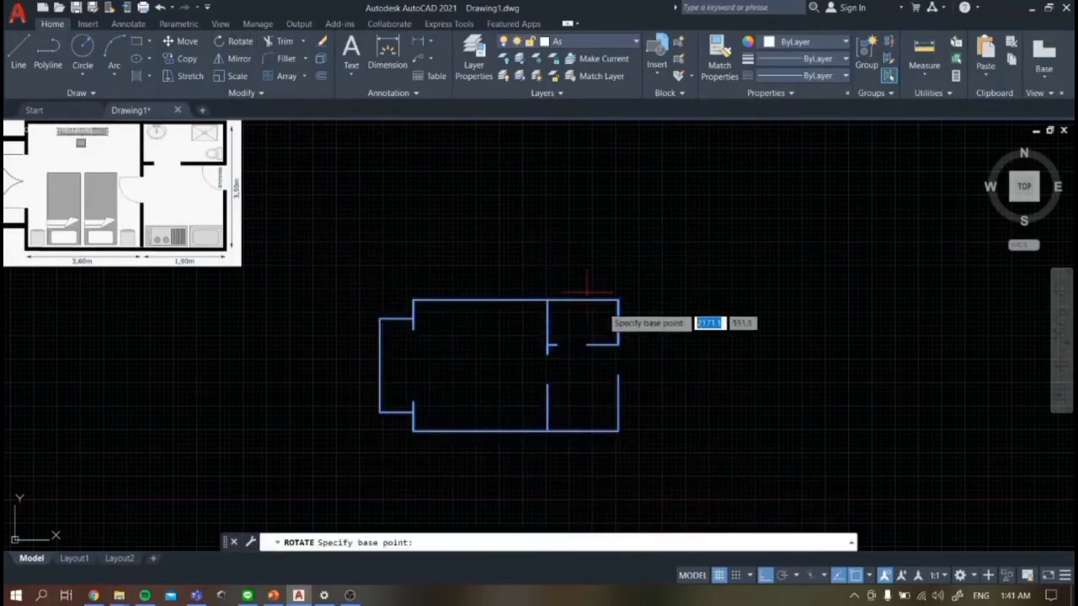
pyautogui.click(617, 431)
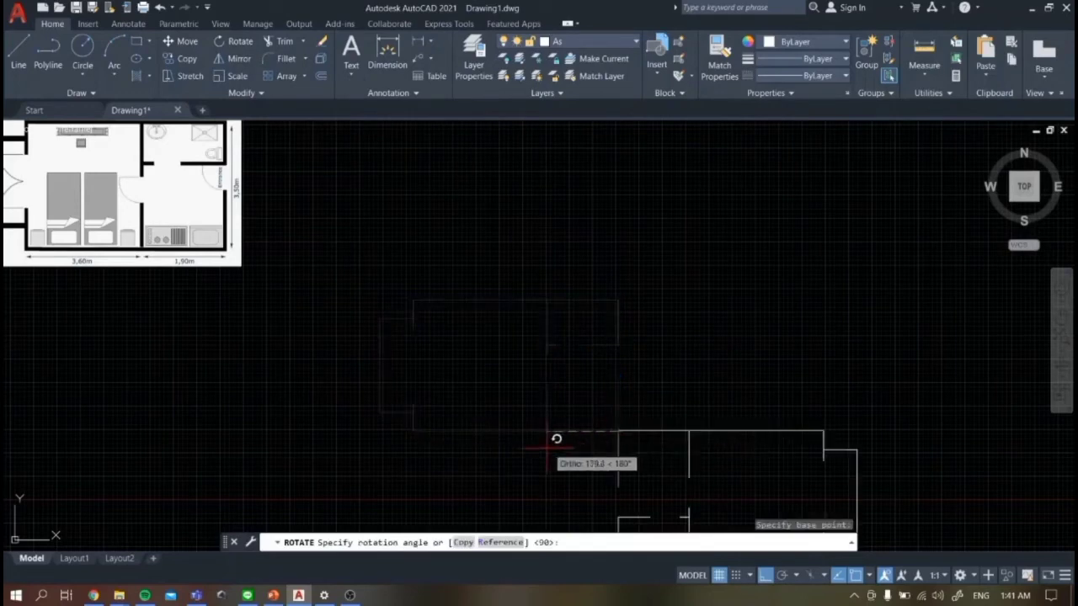
pyautogui.click(620, 447)
pyautogui.moveTo(840, 295); pyautogui.dragTo(736, 297, button='middle')
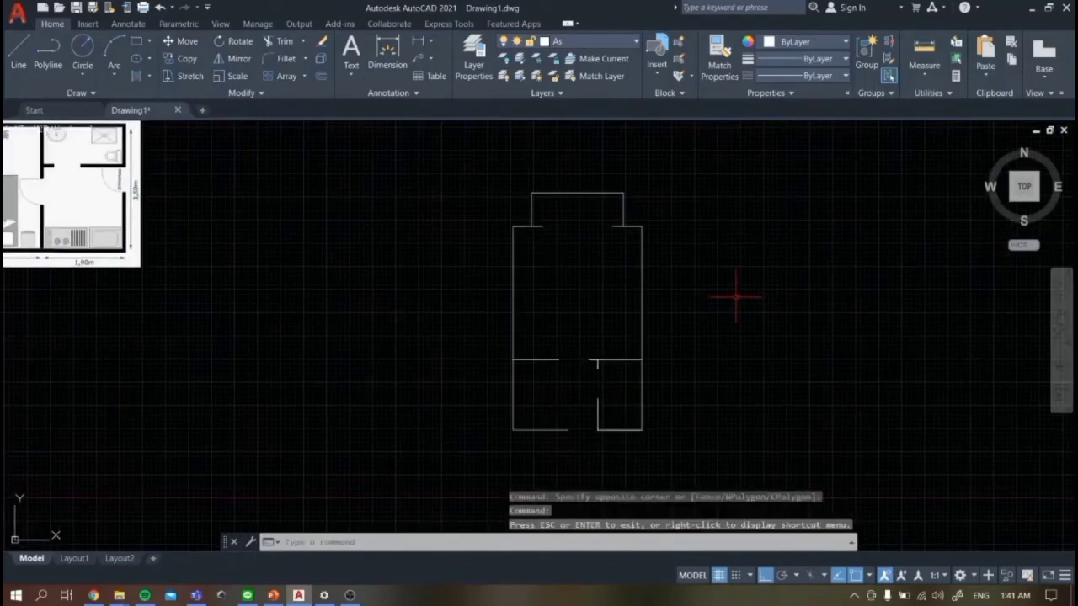
# - Offset the balcony's top, right and left lines 15 outward
pyautogui.press('Return')
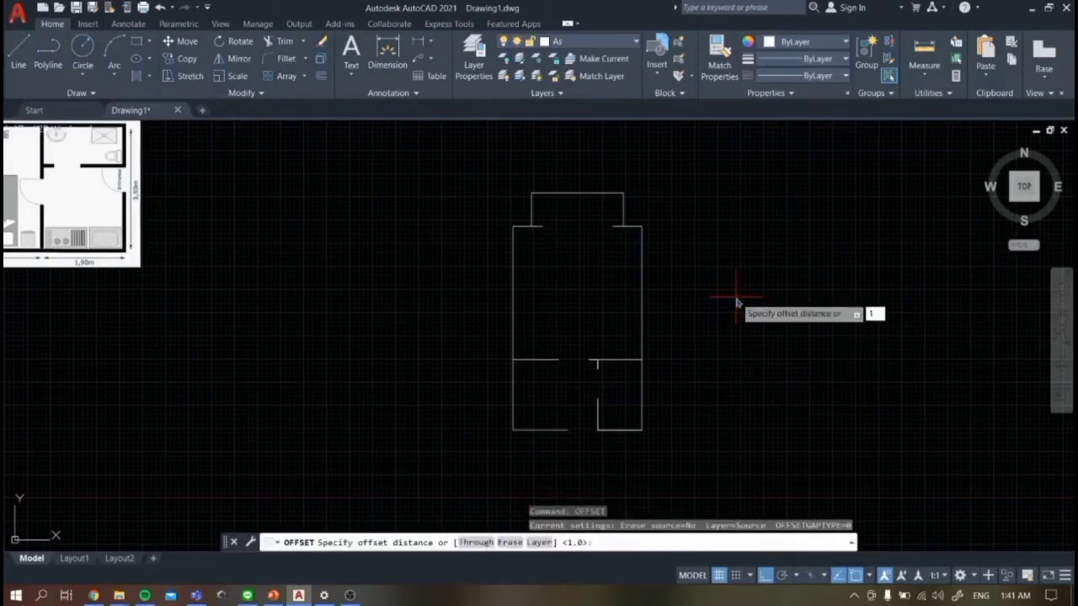
pyautogui.write('15')
pyautogui.press('Return')
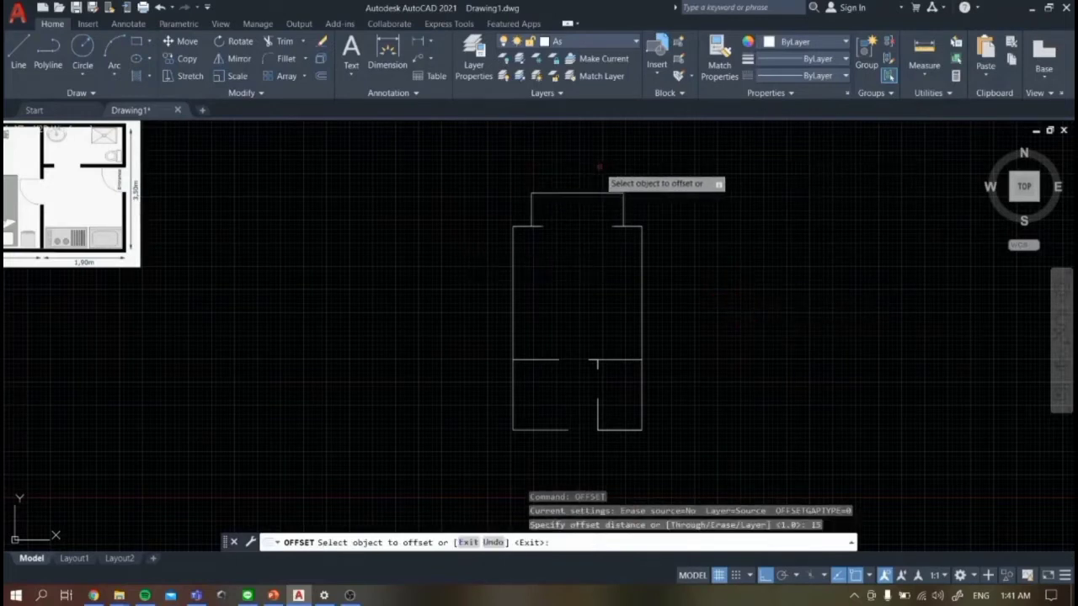
pyautogui.scroll(2, 598, 168)
pyautogui.scroll(2, 556, 171)
pyautogui.click(555, 230)
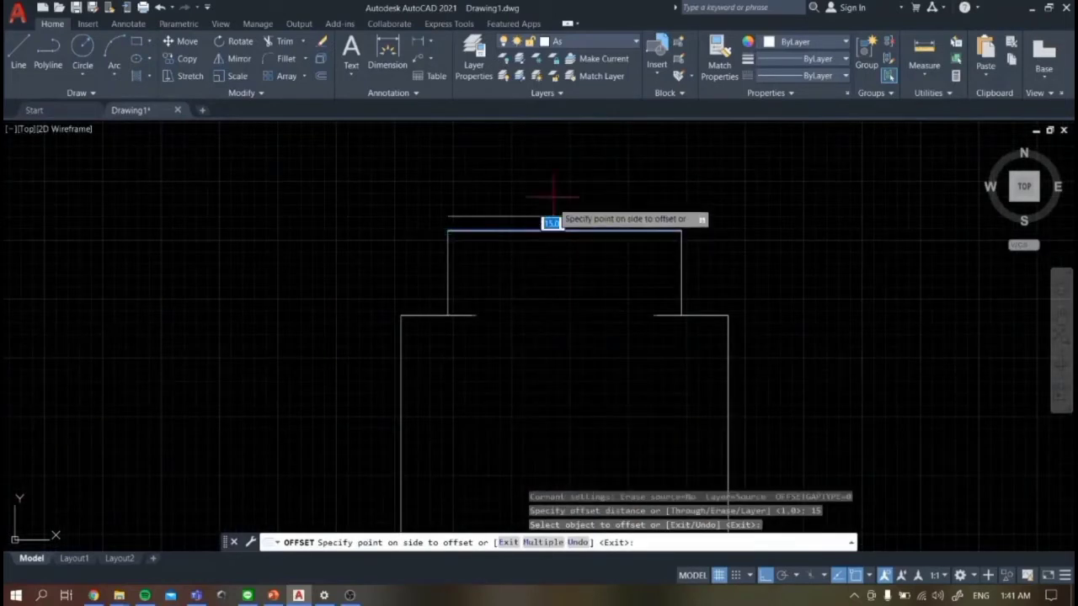
pyautogui.click(589, 203)
pyautogui.click(681, 280)
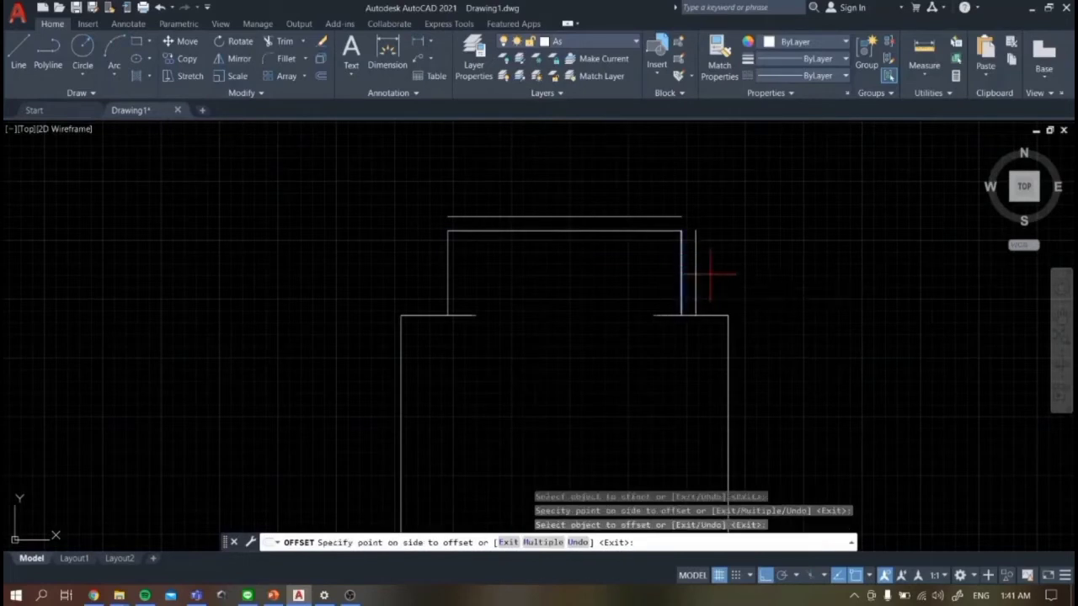
pyautogui.click(713, 271)
pyautogui.click(446, 274)
pyautogui.click(380, 275)
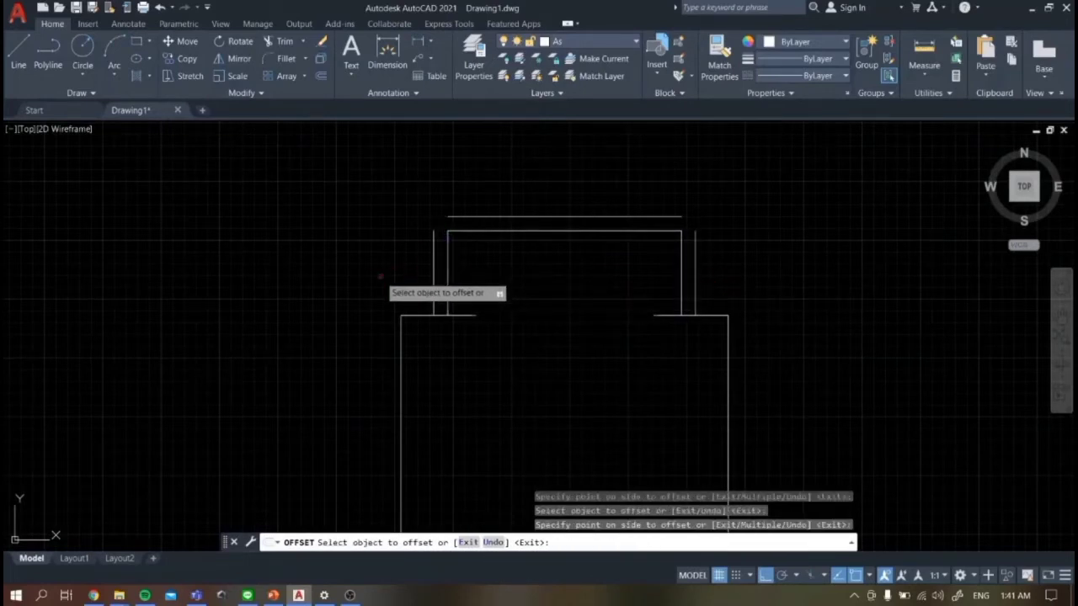
# - Offset the short wall segments on both sides of the balcony door opening 15 downward into the room
pyautogui.click(439, 318)
pyautogui.click(408, 305)
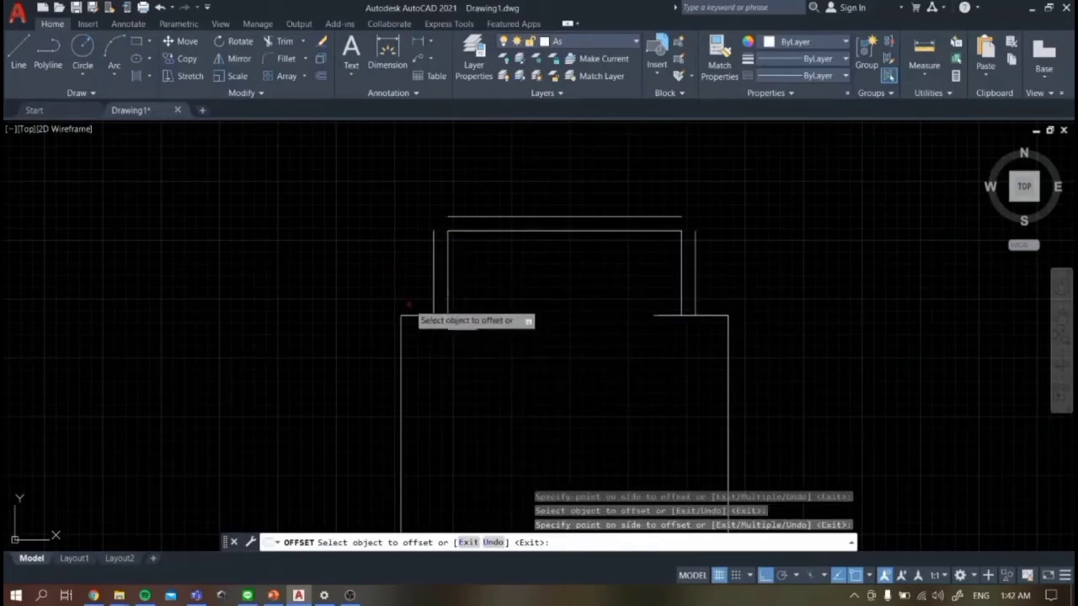
pyautogui.click(680, 317)
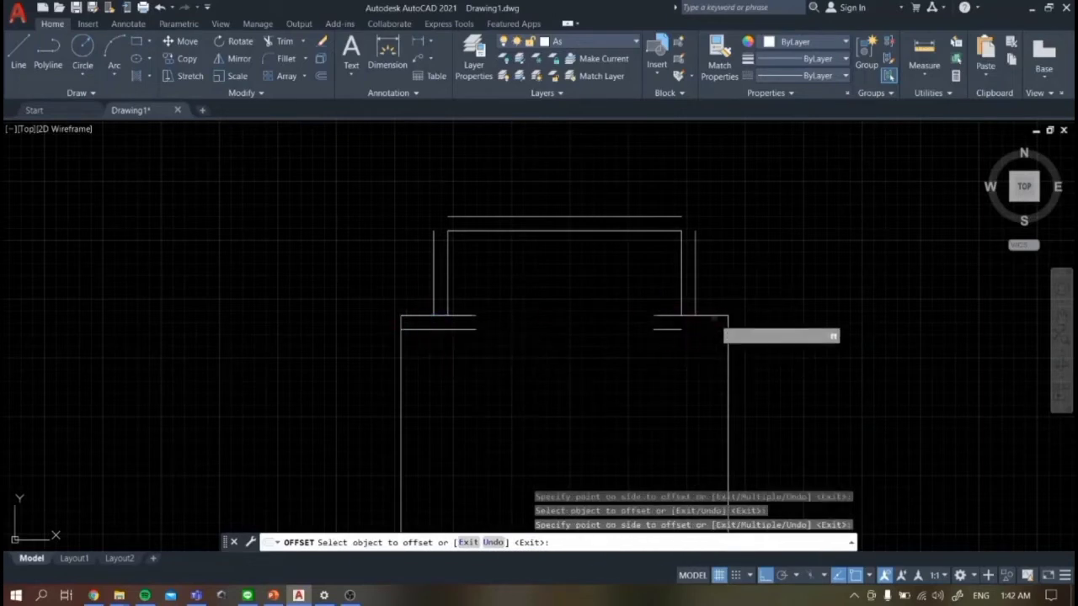
pyautogui.click(721, 335)
# - Offset the plan's left and right outer walls 15 outward along their full height
pyautogui.click(729, 383)
pyautogui.click(736, 389)
pyautogui.click(395, 372)
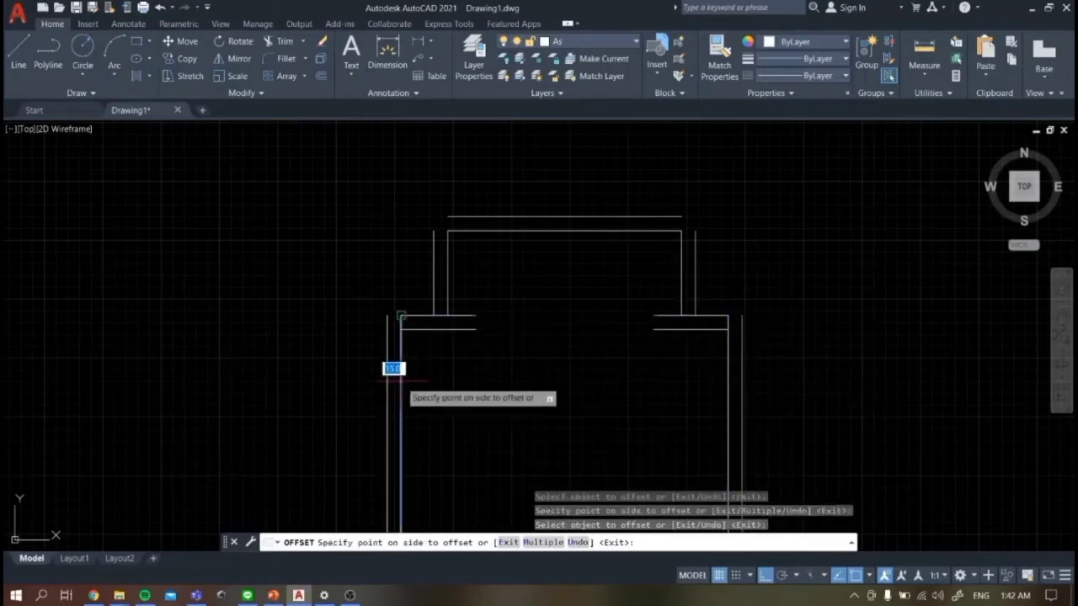
pyautogui.click(389, 370)
pyautogui.scroll(-5, 544, 358)
pyautogui.scroll(2, 534, 446)
pyautogui.scroll(2, 528, 439)
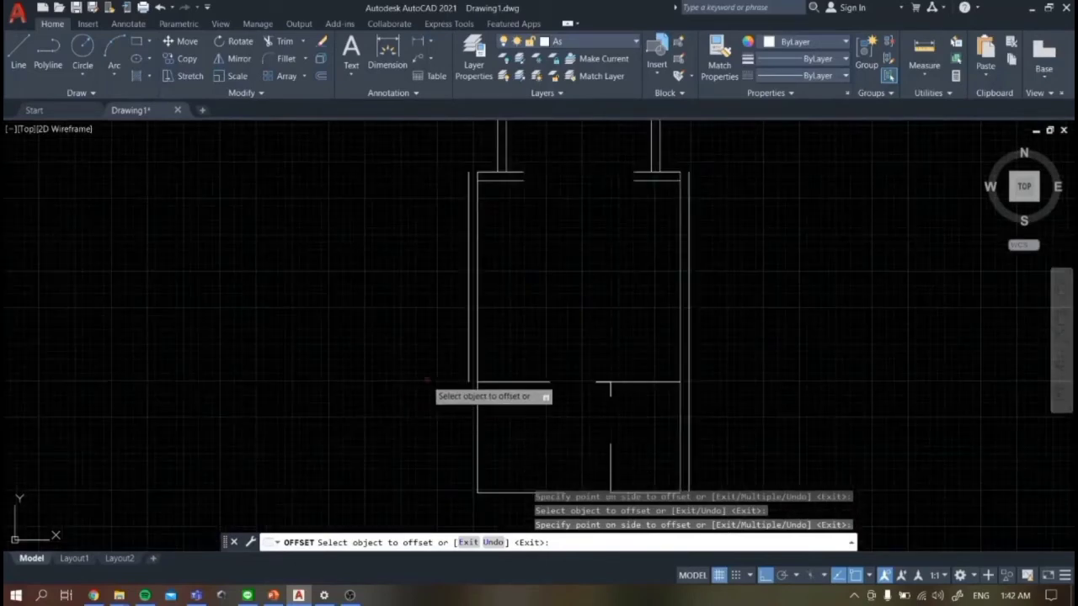
pyautogui.scroll(-4, 623, 471)
pyautogui.scroll(3, 624, 482)
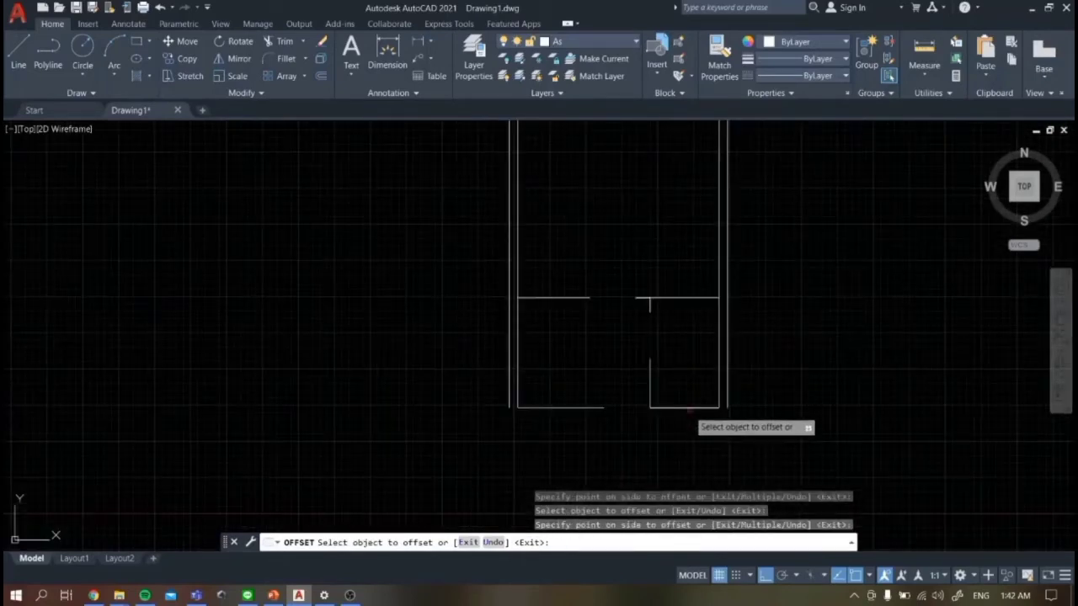
# - Offset the bottom wall segments 15 outward, the small room's vertical partition 15 to the right, and the dividing wall segments 15 upward
pyautogui.click(581, 408)
pyautogui.click(659, 390)
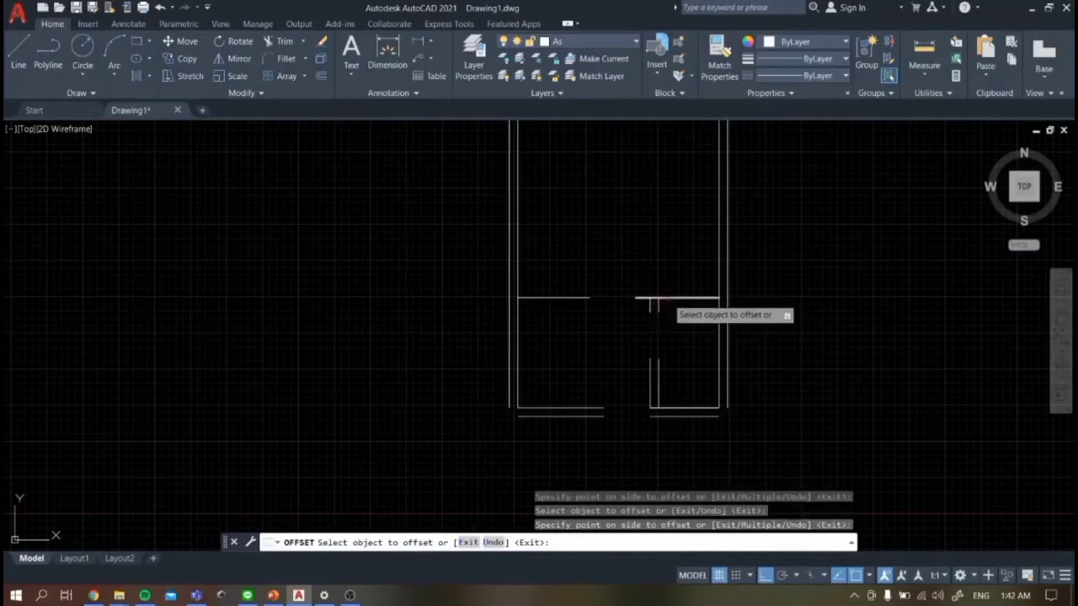
pyautogui.click(654, 299)
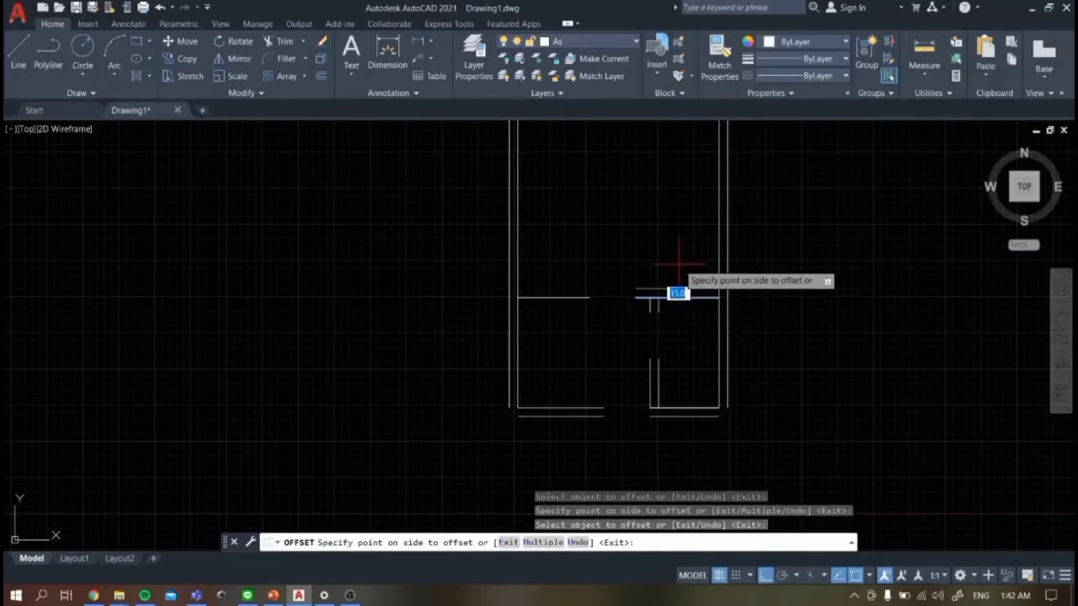
pyautogui.click(678, 277)
pyautogui.scroll(-3, 626, 266)
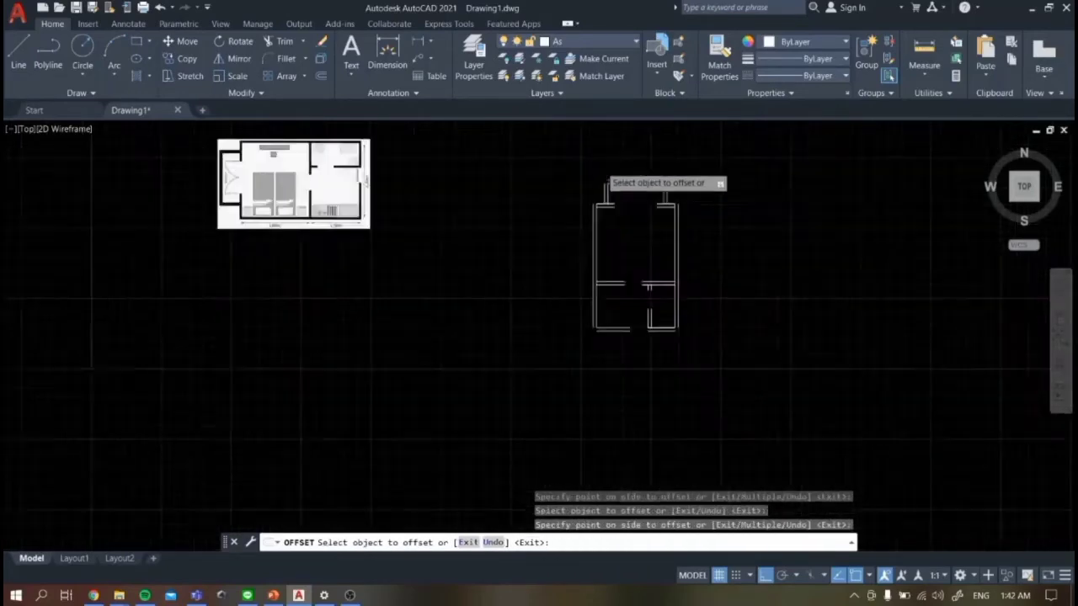
pyautogui.scroll(5, 610, 182)
pyautogui.scroll(-3, 614, 249)
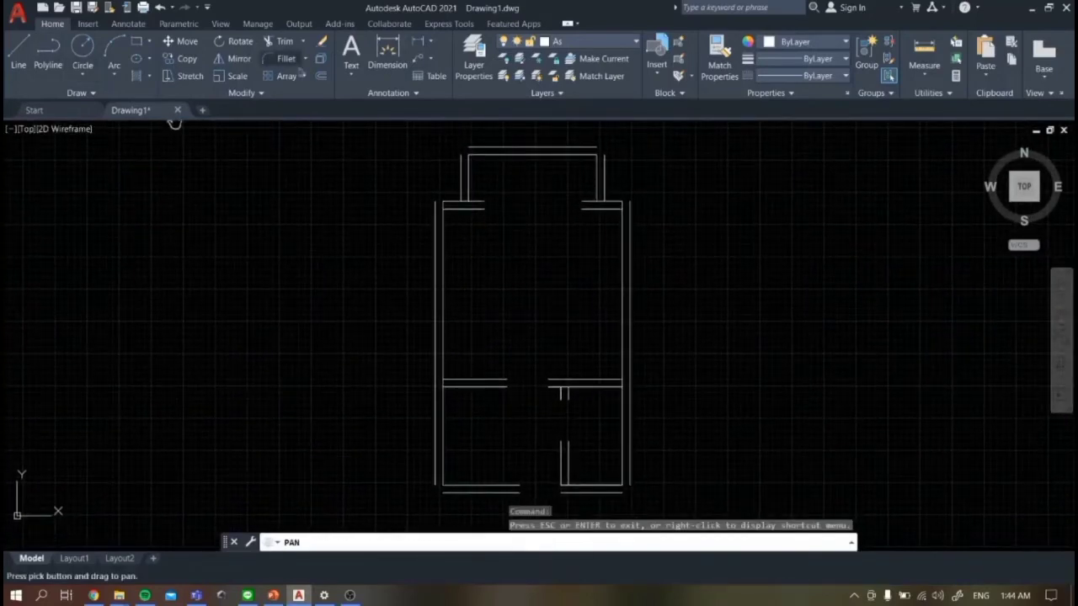
# - Join the balcony's outer top line and outer left line into a sharp corner using Fillet with radius 0
pyautogui.press('Escape')
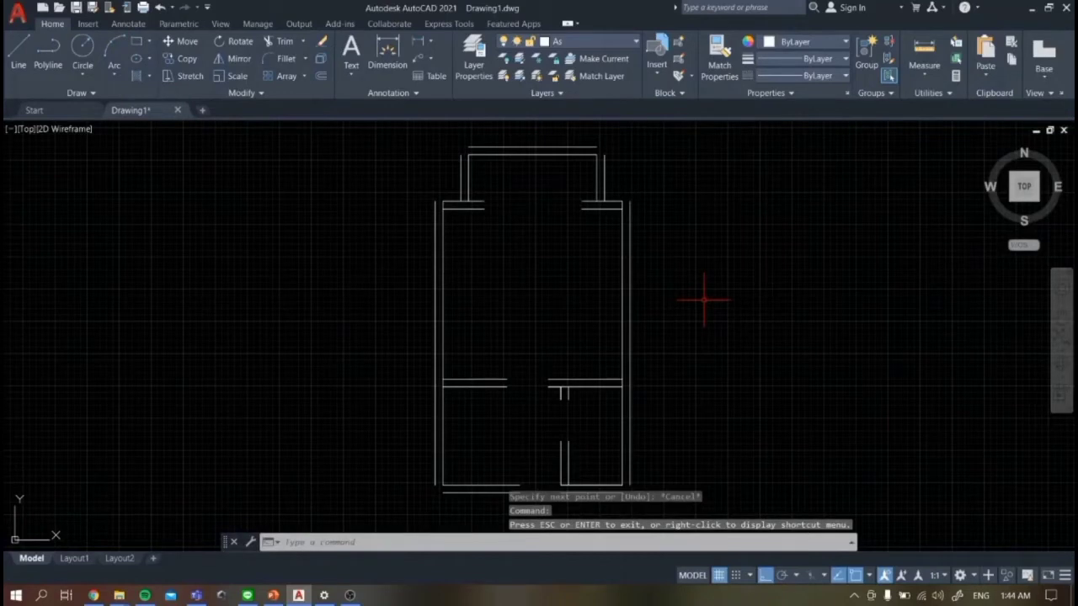
pyautogui.write('fille')
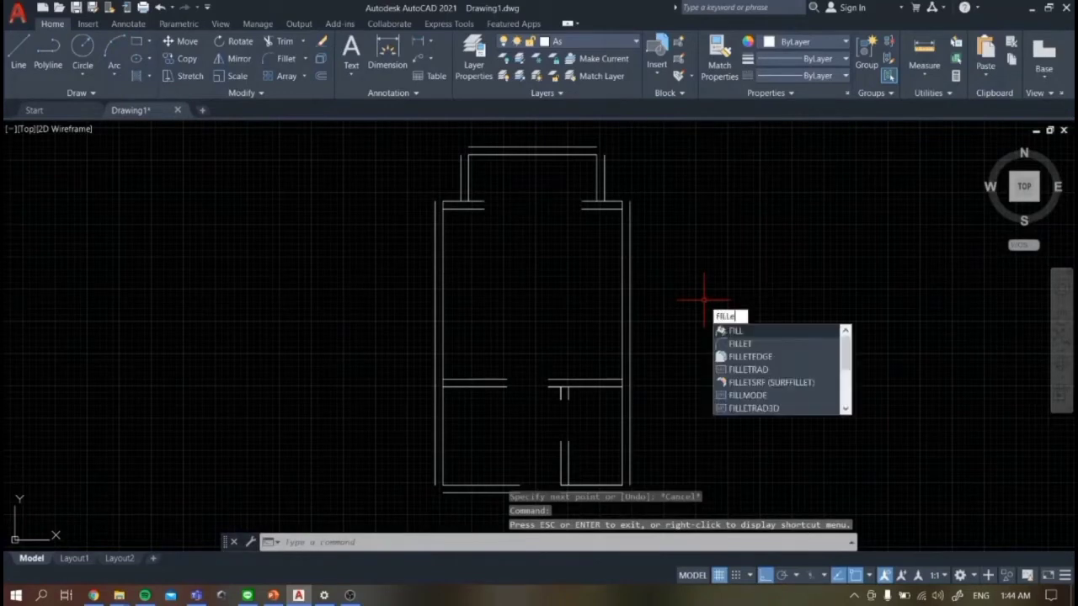
pyautogui.write('t')
pyautogui.press('Return')
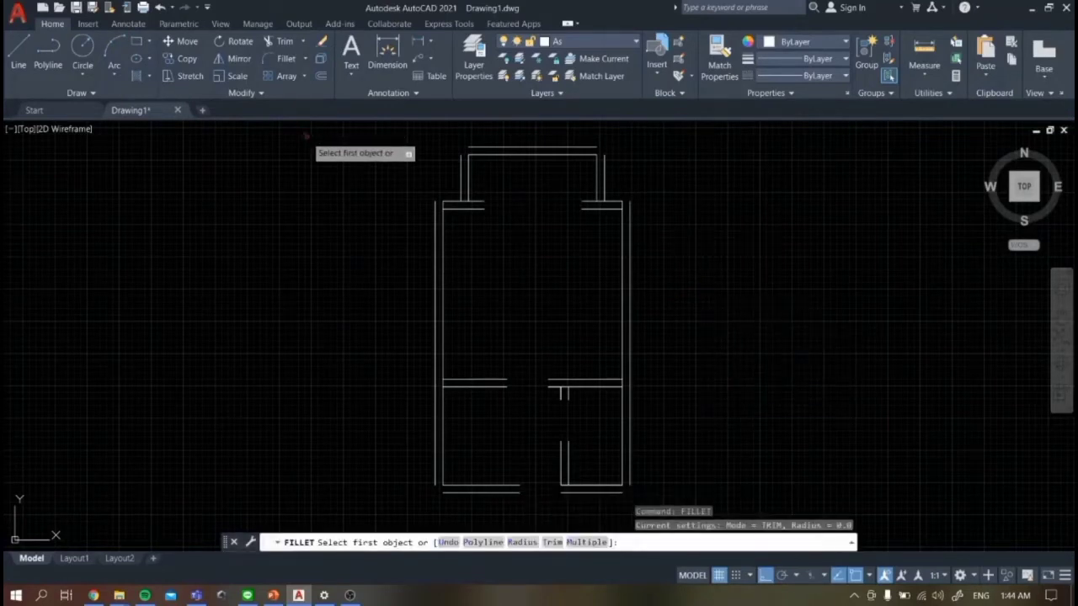
pyautogui.scroll(5, 442, 143)
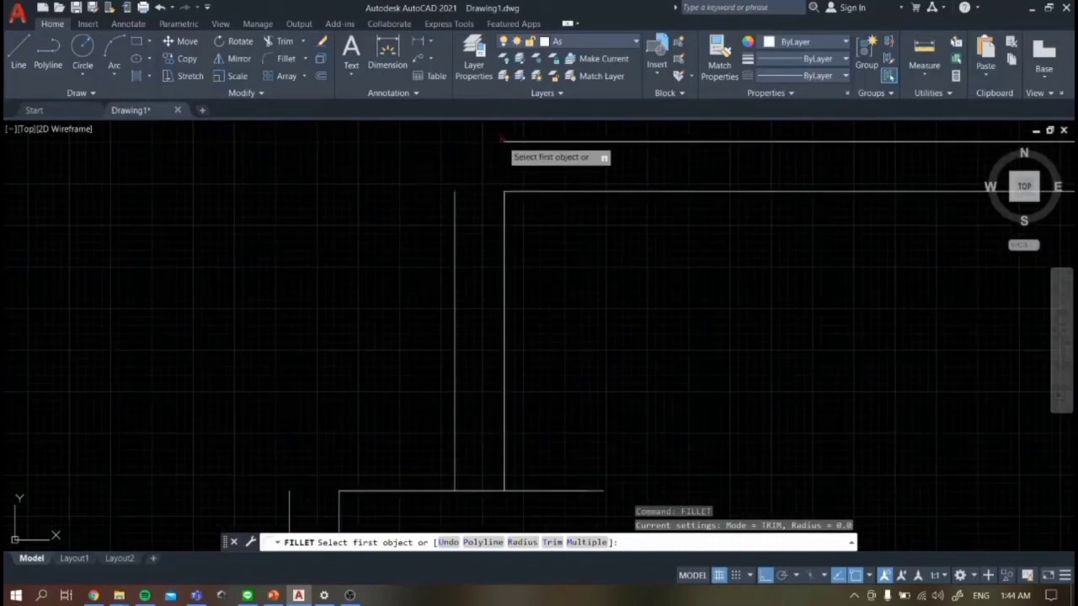
pyautogui.click(502, 142)
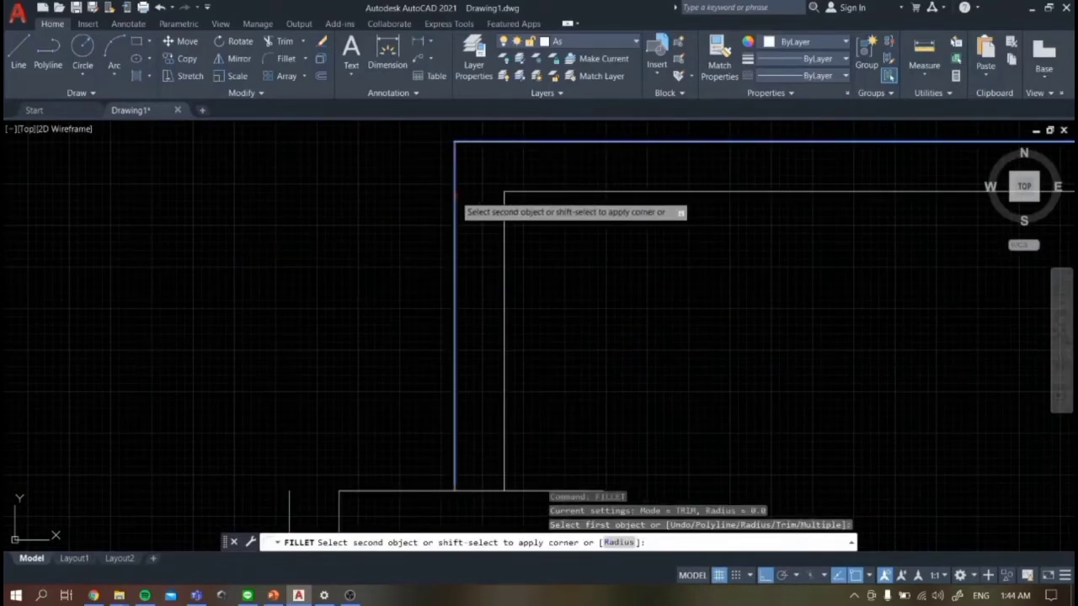
pyautogui.click(456, 195)
# - Join the balcony's outer top line and outer right line into a sharp corner with Fillet
pyautogui.scroll(-3, 500, 171)
pyautogui.moveTo(788, 171); pyautogui.dragTo(709, 172, button='middle')
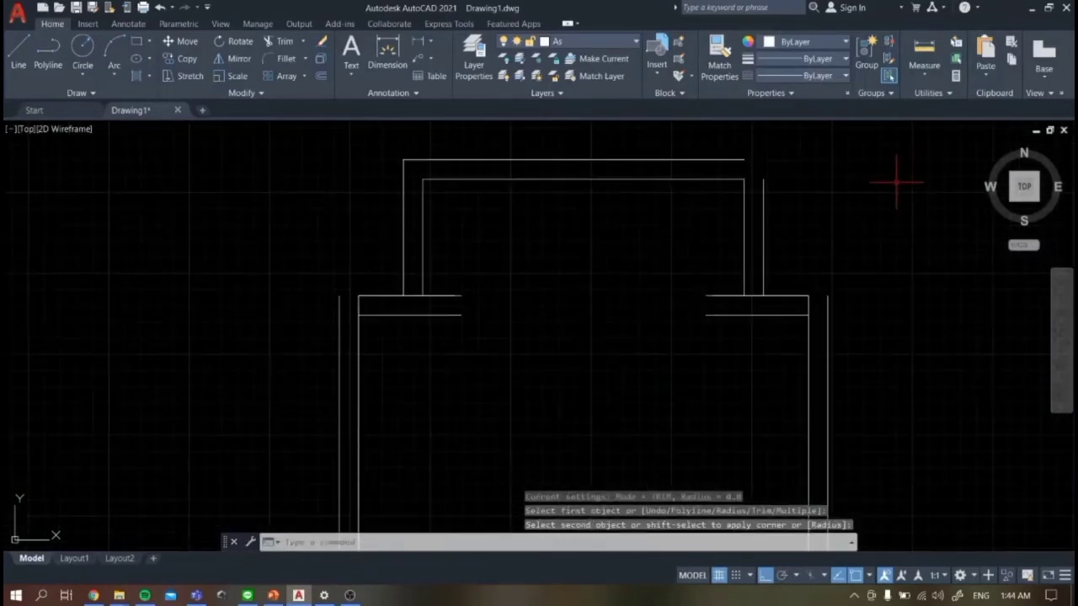
pyautogui.write('let')
pyautogui.press('Return')
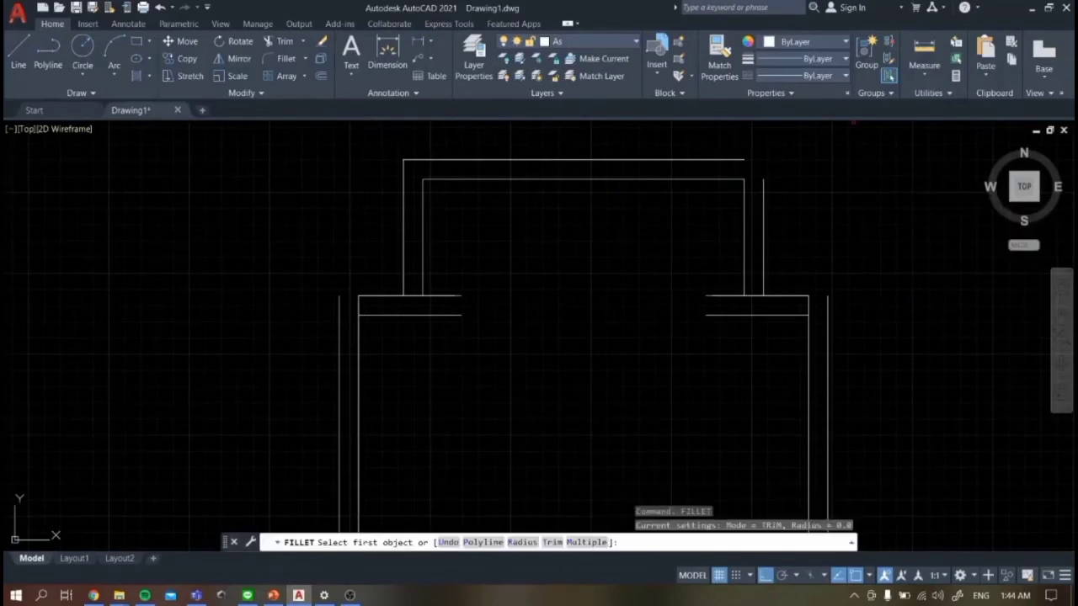
pyautogui.click(745, 160)
pyautogui.click(764, 220)
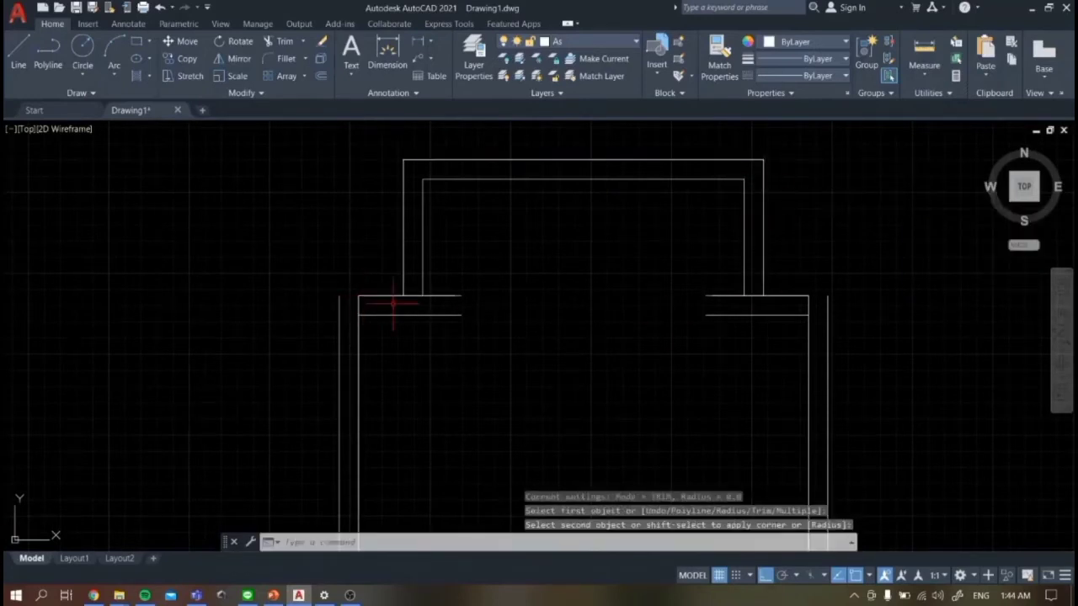
# - Fillet the plan's outer right wall line with the outer bottom line to form a sharp lower-right corner
pyautogui.scroll(-4, 725, 337)
pyautogui.scroll(2, 721, 432)
pyautogui.click(1059, 336)
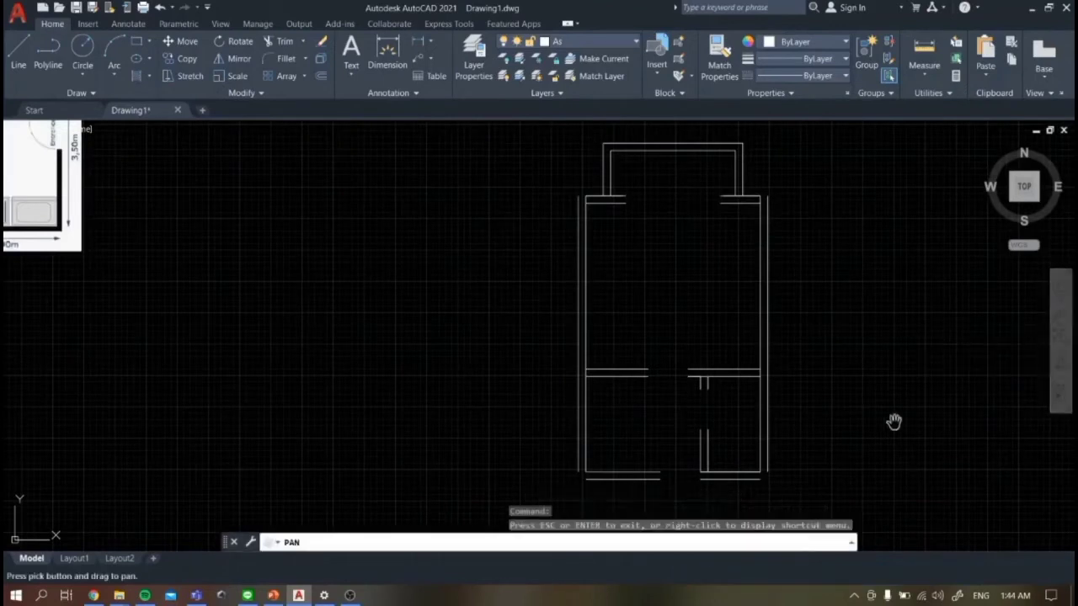
pyautogui.moveTo(895, 422); pyautogui.dragTo(849, 307, button='middle')
pyautogui.scroll(4, 710, 380)
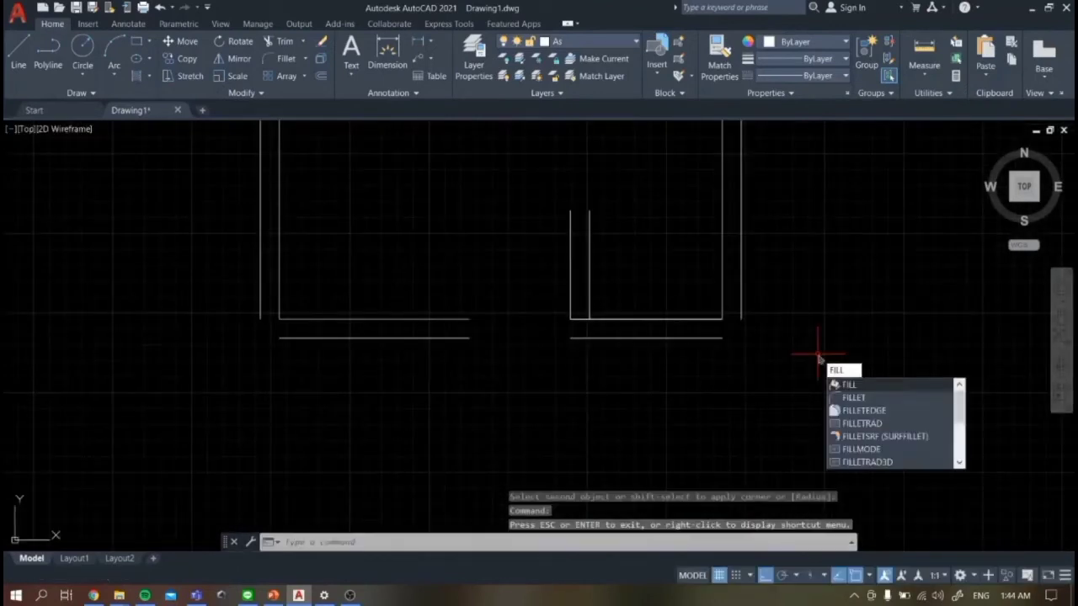
pyautogui.write('le')
pyautogui.press('Return')
pyautogui.click(738, 312)
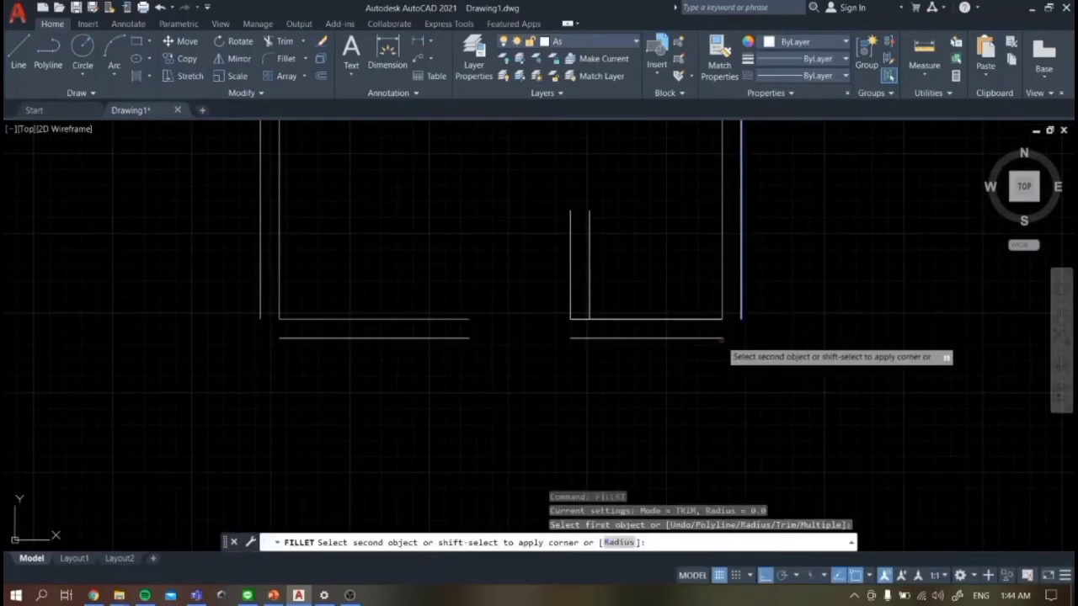
pyautogui.click(665, 338)
pyautogui.press('Escape')
# - Fillet the plan's outer left wall line with the outer bottom line to form a sharp lower-left corner
pyautogui.write('le')
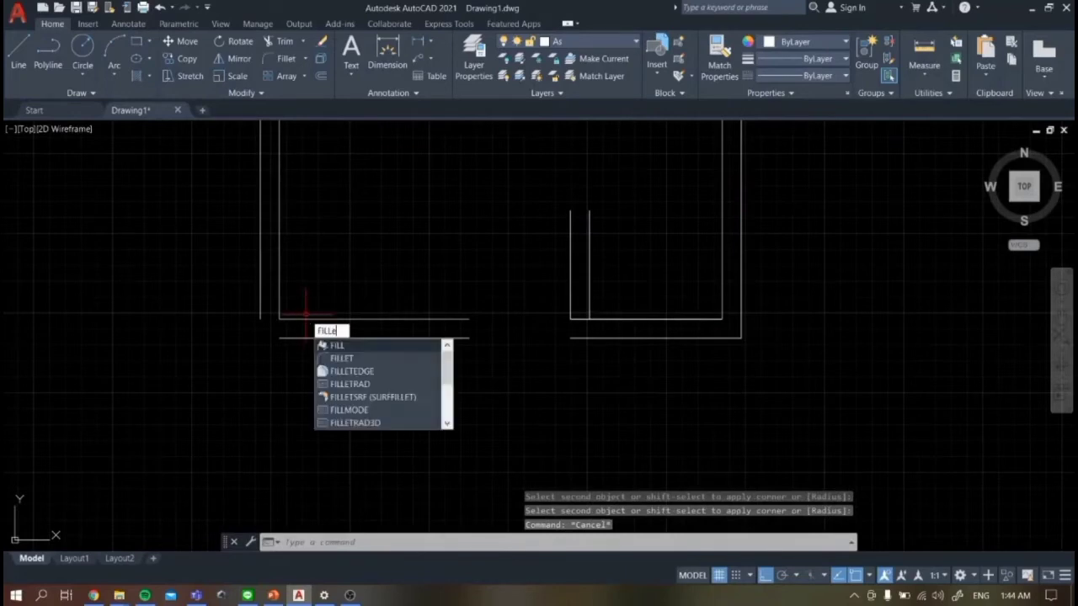
pyautogui.press('Return')
pyautogui.click(261, 313)
pyautogui.click(261, 312)
# - Draw a short line closing the top of the left outer wall between its inner and outer lines
pyautogui.scroll(-6, 417, 248)
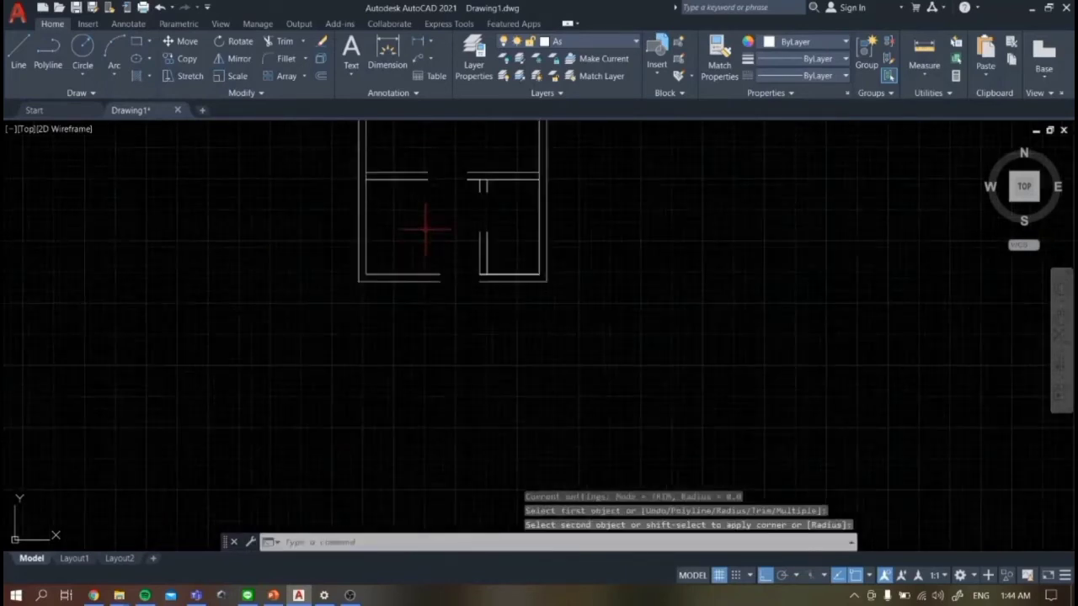
pyautogui.moveTo(580, 237)
pyautogui.mouseDown(button='middle')
pyautogui.moveTo(650, 388)
pyautogui.moveTo(645, 372)
pyautogui.mouseUp(button='middle')
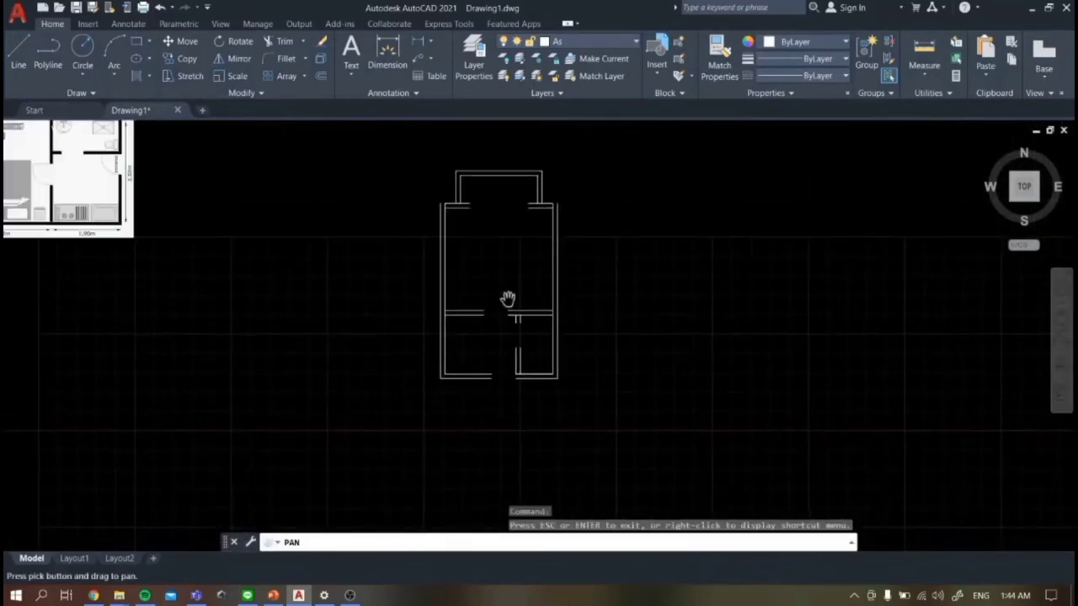
pyautogui.click(17, 55)
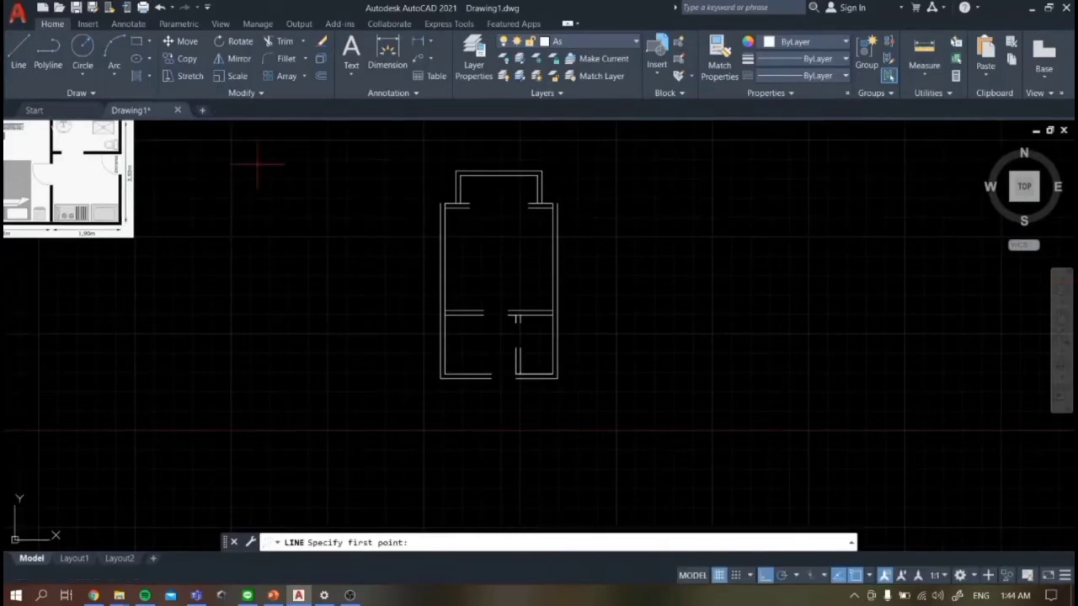
pyautogui.scroll(5, 396, 211)
pyautogui.scroll(2, 503, 181)
pyautogui.scroll(3, 497, 179)
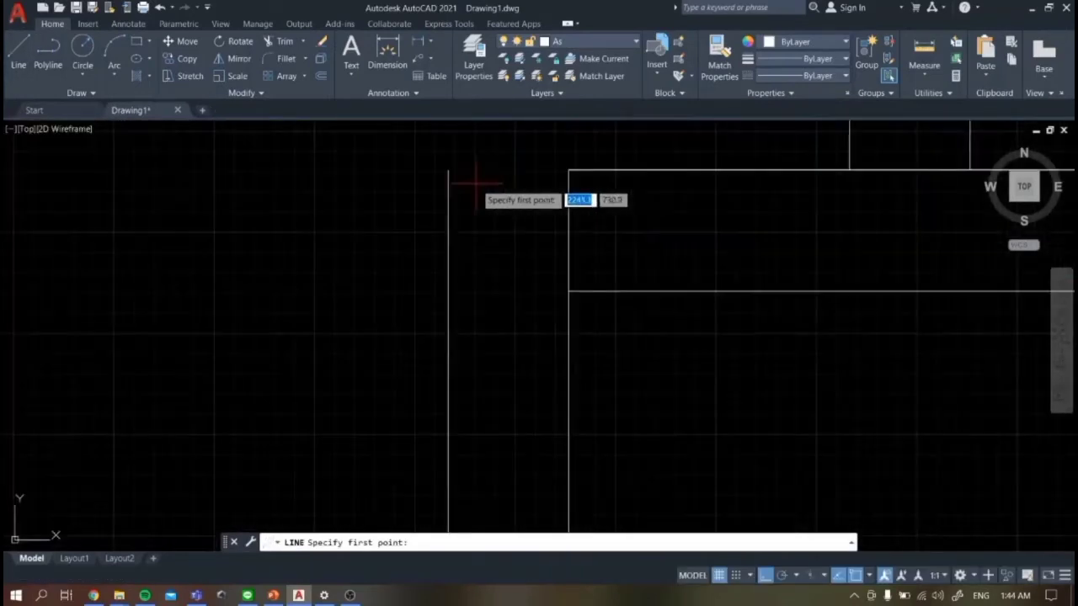
pyautogui.click(568, 170)
pyautogui.click(455, 178)
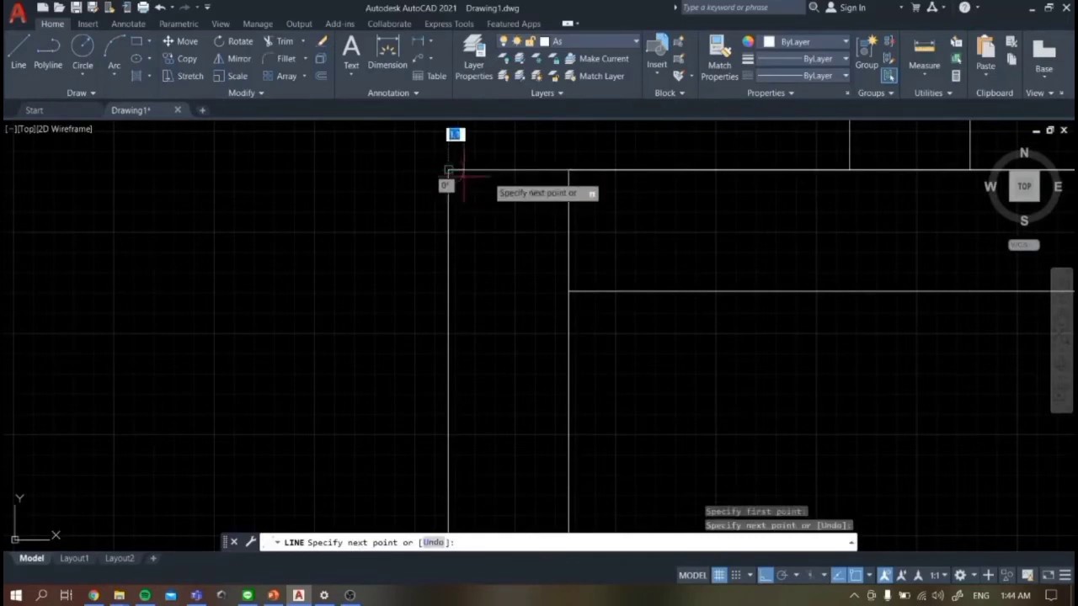
pyautogui.scroll(-3, 558, 180)
pyautogui.scroll(-2, 816, 193)
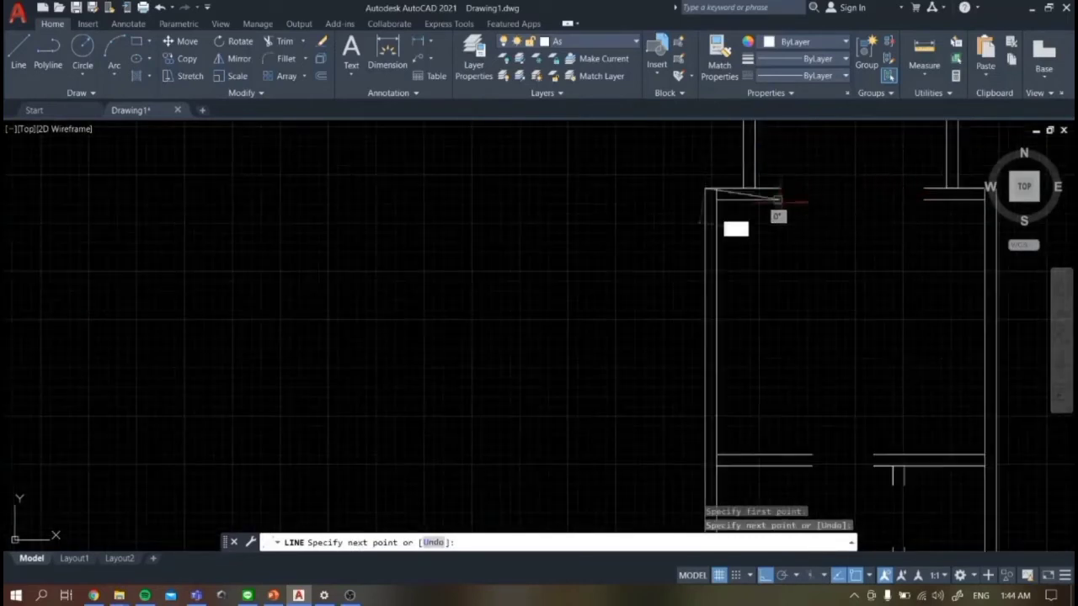
pyautogui.press('Escape')
# - Draw a line across the open end of the wall segment left of the balcony door opening
pyautogui.scroll(5, 881, 197)
pyautogui.click(19, 52)
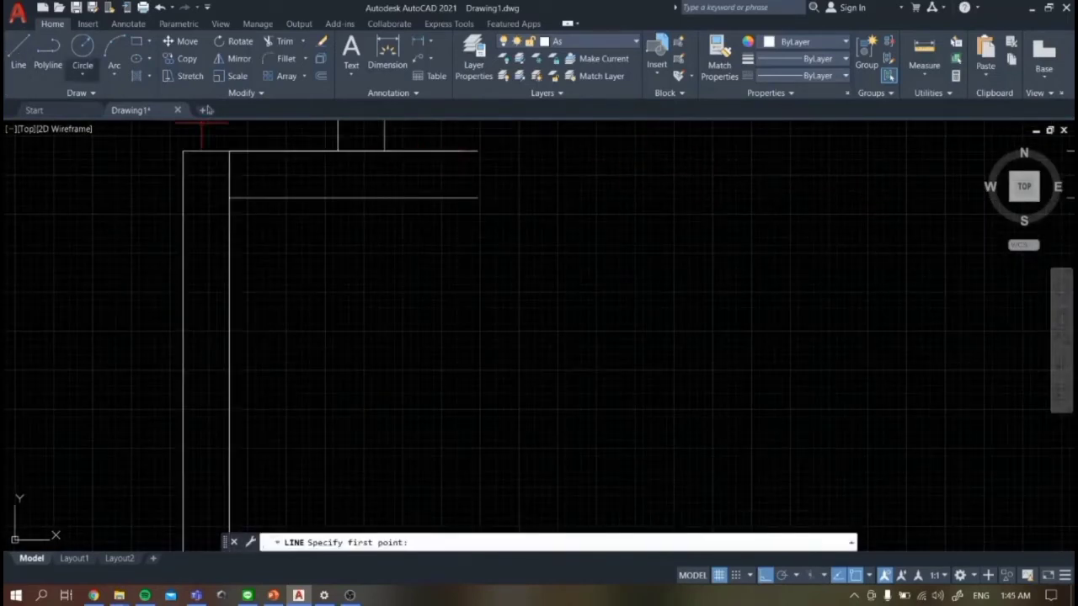
pyautogui.click(477, 194)
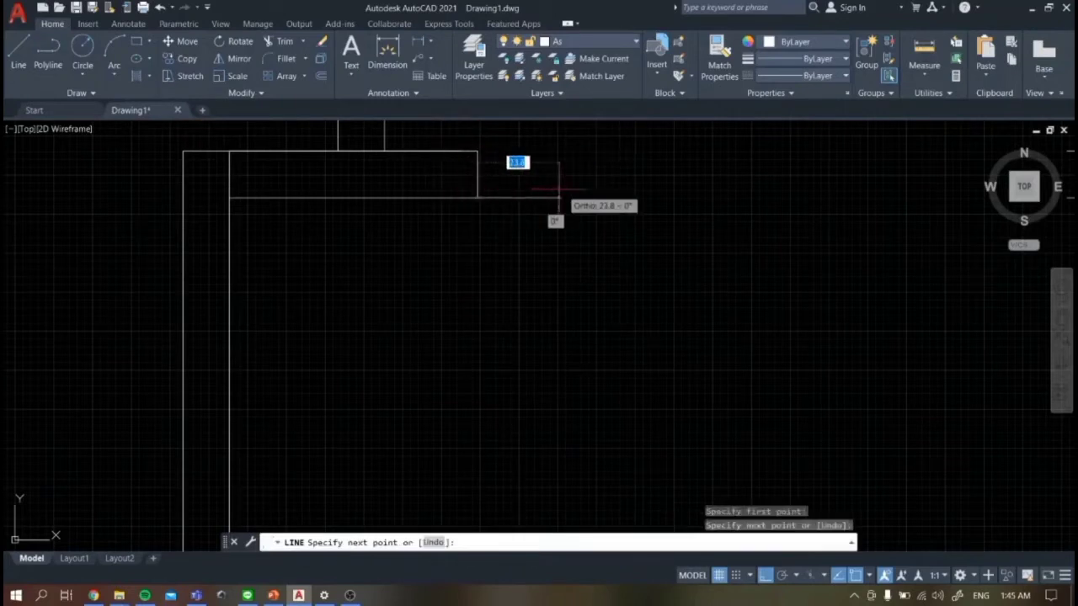
pyautogui.press('Escape')
# - Draw a short line closing the top of the right outer wall between its outer and inner lines
pyautogui.scroll(-4, 563, 189)
pyautogui.scroll(3, 710, 177)
pyautogui.click(18, 52)
pyautogui.press('Escape')
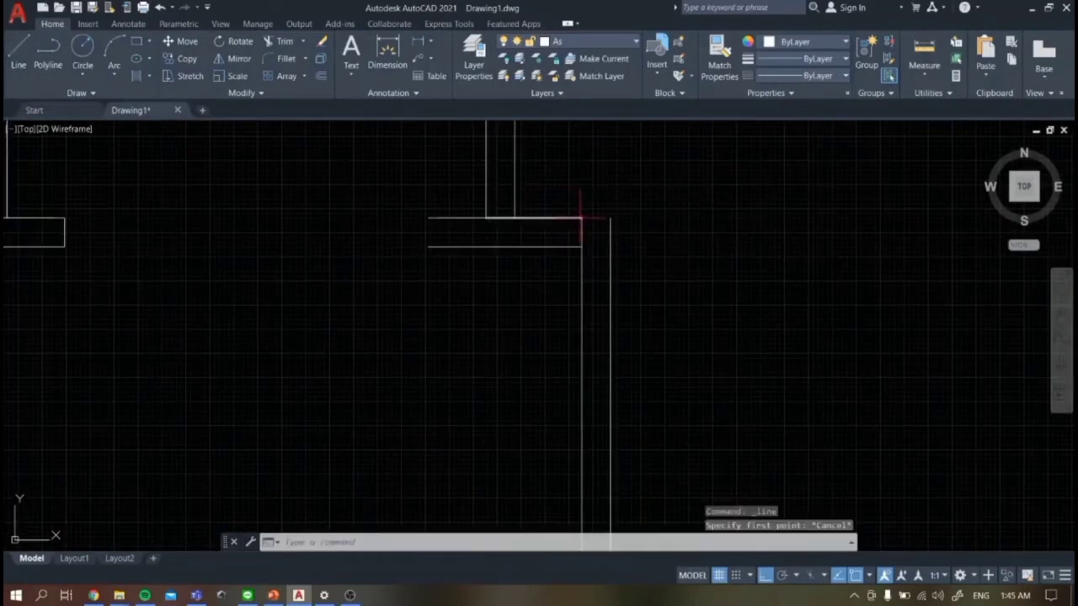
pyautogui.click(18, 53)
pyautogui.click(610, 219)
pyautogui.click(581, 219)
pyautogui.press('Escape')
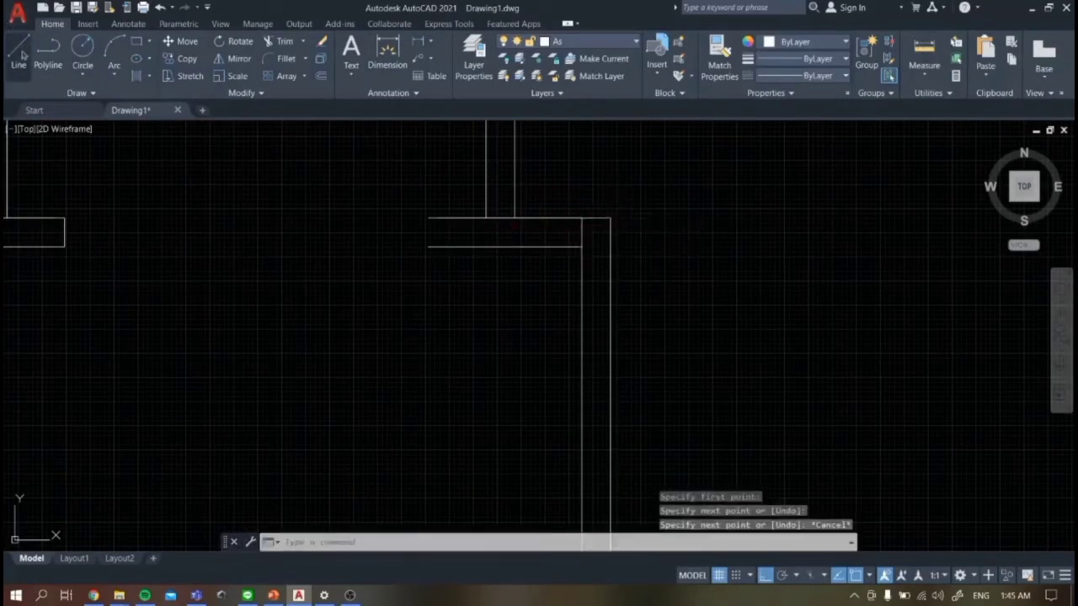
# - Draw a line across the open end of the wall segment right of the balcony door opening
pyautogui.click(18, 53)
pyautogui.click(429, 217)
pyautogui.click(429, 247)
pyautogui.press('Escape')
# - Draw closing lines across the two ends of the horizontal dividing wall at its door opening
pyautogui.scroll(-5, 408, 240)
pyautogui.scroll(4, 390, 353)
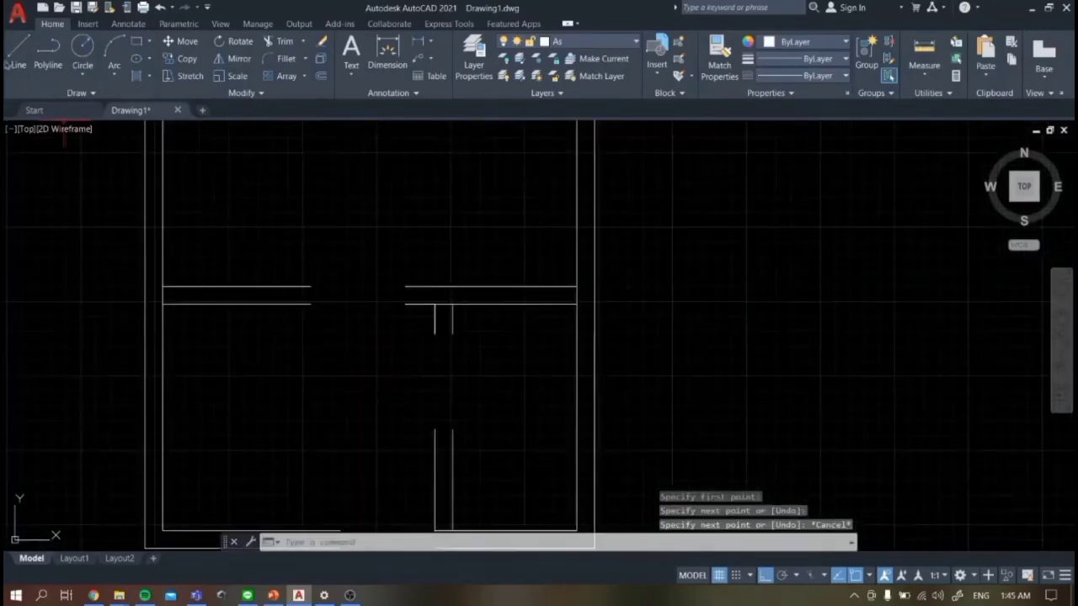
pyautogui.click(19, 52)
pyautogui.scroll(3, 218, 268)
pyautogui.click(449, 312)
pyautogui.click(449, 357)
pyautogui.press('Escape')
pyautogui.scroll(-2, 601, 357)
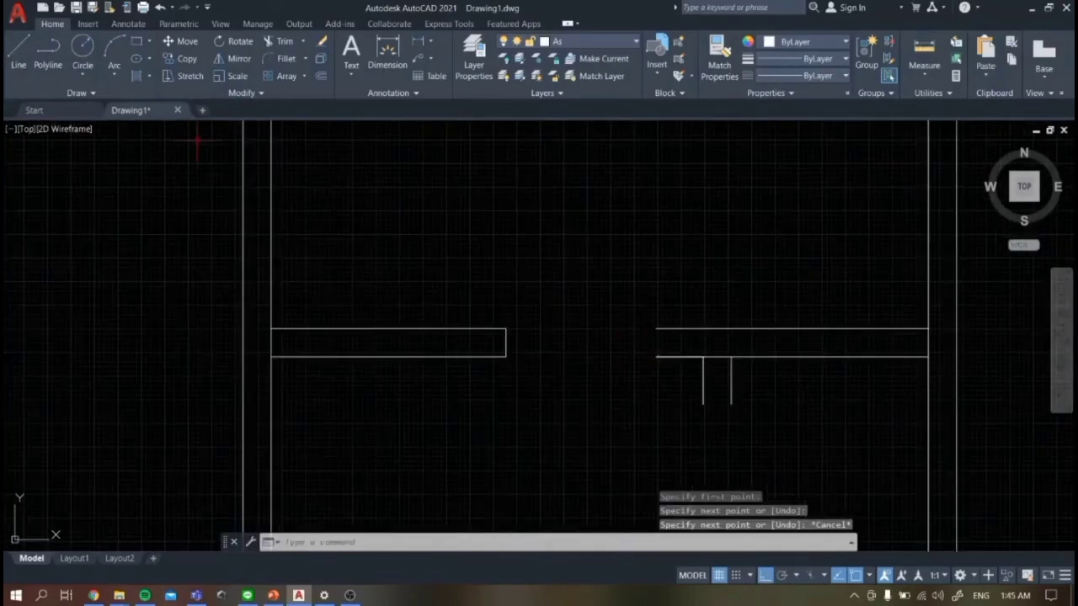
pyautogui.click(19, 52)
pyautogui.click(656, 328)
pyautogui.click(656, 357)
pyautogui.press('Escape')
# - Draw closing lines across both ends of the small room's vertical partition at its door opening
pyautogui.click(19, 52)
pyautogui.click(703, 404)
pyautogui.click(731, 404)
pyautogui.press('Escape')
pyautogui.scroll(-4, 711, 413)
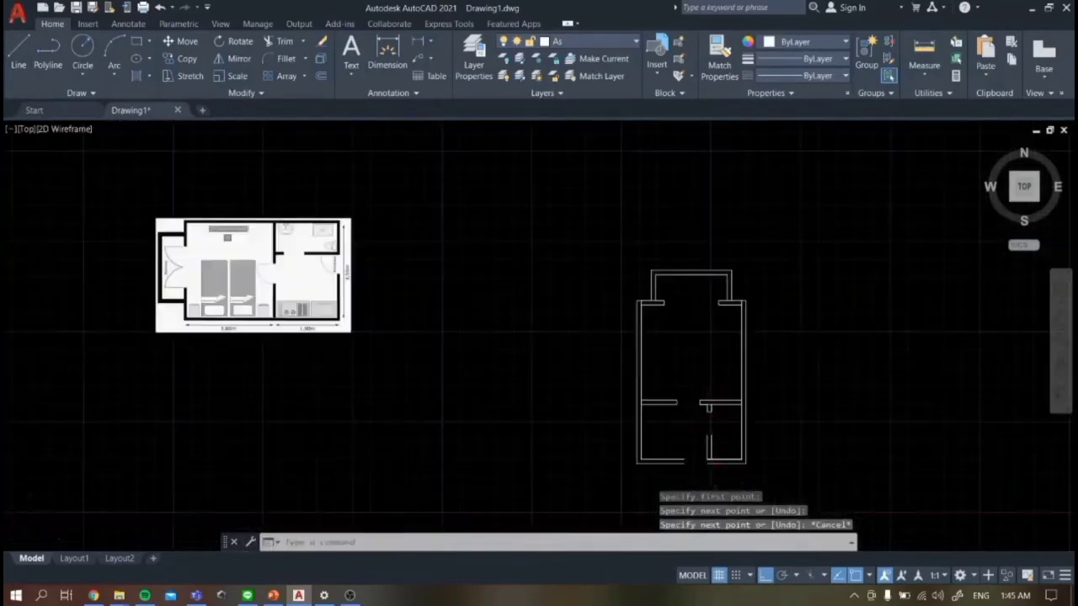
pyautogui.scroll(3, 722, 483)
pyautogui.click(18, 52)
pyautogui.click(684, 267)
pyautogui.click(667, 268)
pyautogui.press('Escape')
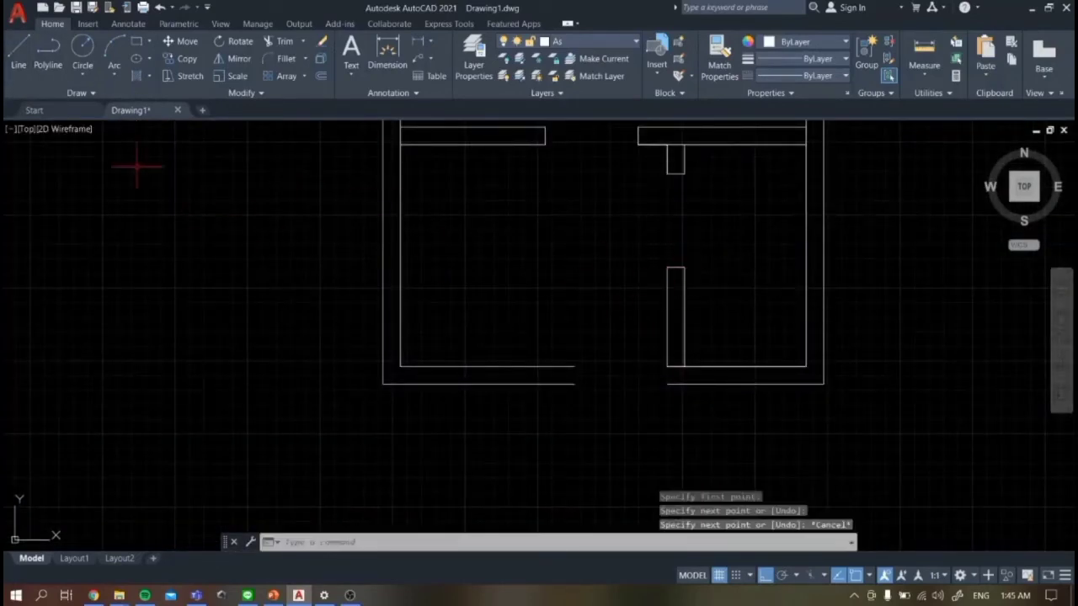
# - Draw closing lines across both ends of the bottom outer wall at the entrance opening
pyautogui.click(18, 52)
pyautogui.click(667, 384)
pyautogui.click(667, 366)
pyautogui.press('Escape')
pyautogui.click(18, 52)
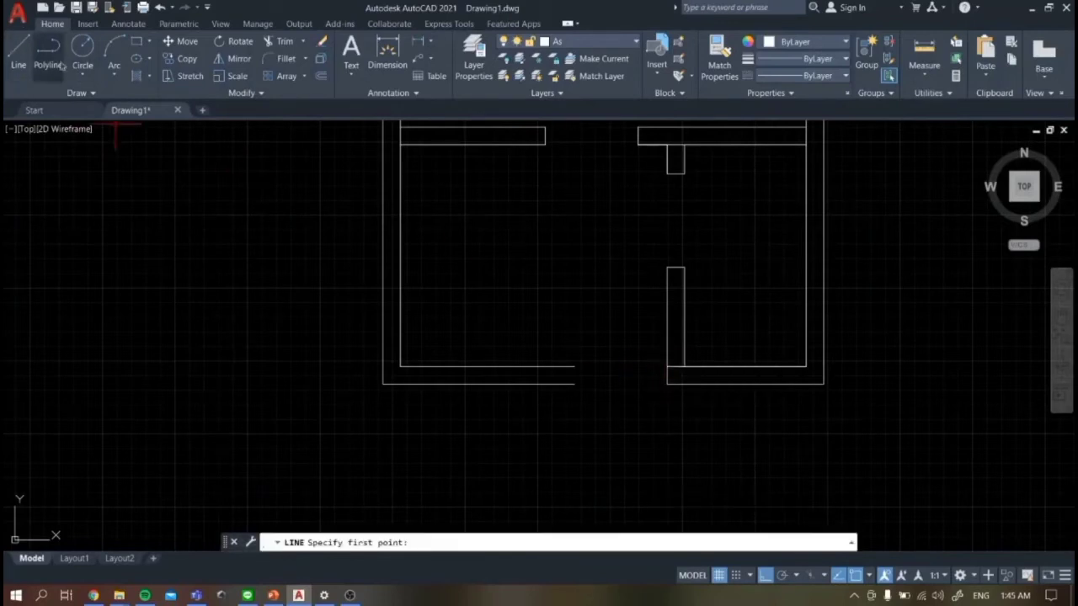
pyautogui.press('Escape')
pyautogui.scroll(-5, 621, 301)
pyautogui.scroll(2, 609, 248)
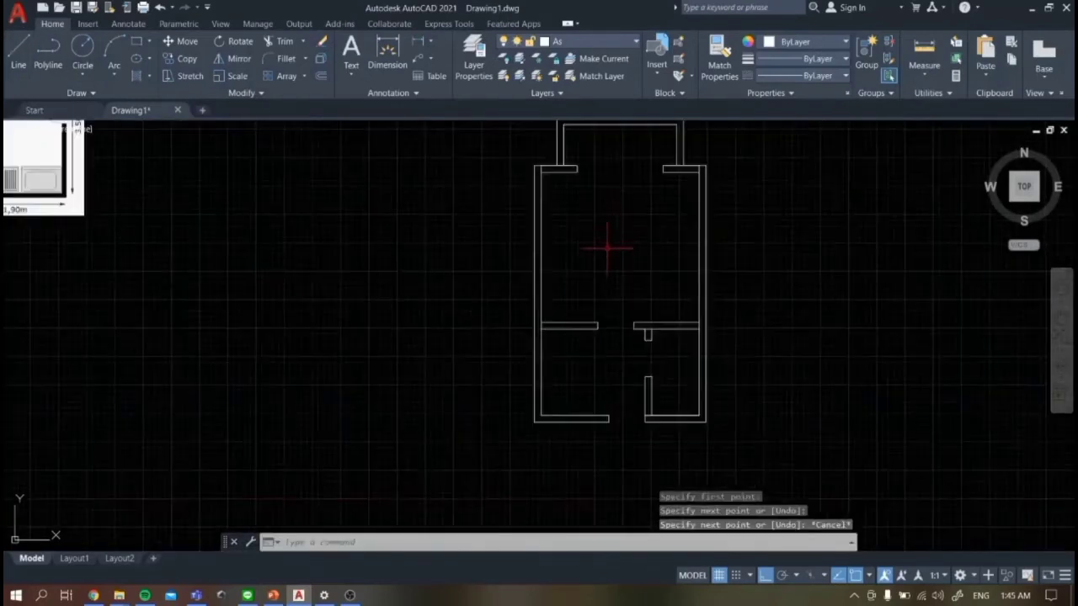
# - Trim the wall lines crossing the left balcony wall junction and the adjoining upper-left corner of the main room
pyautogui.scroll(2, 742, 198)
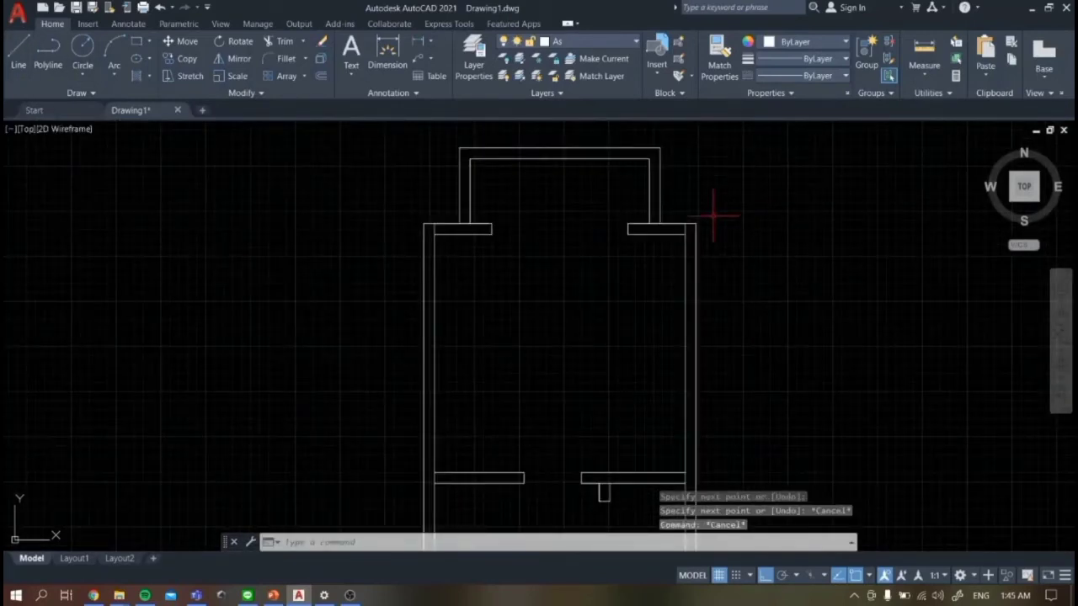
pyautogui.write('ri')
pyautogui.press('Return')
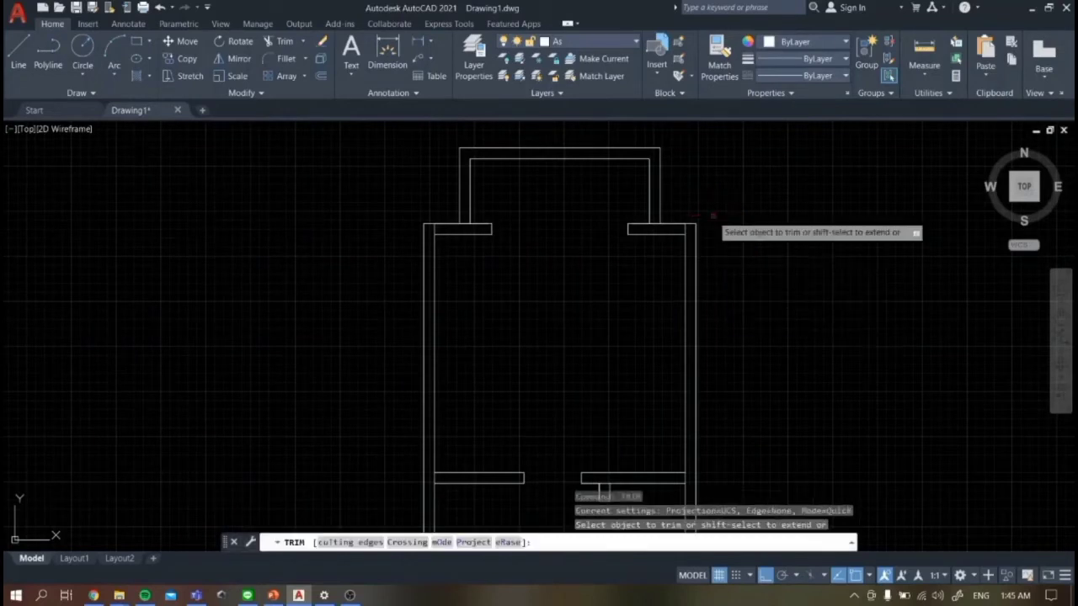
pyautogui.scroll(1, 514, 206)
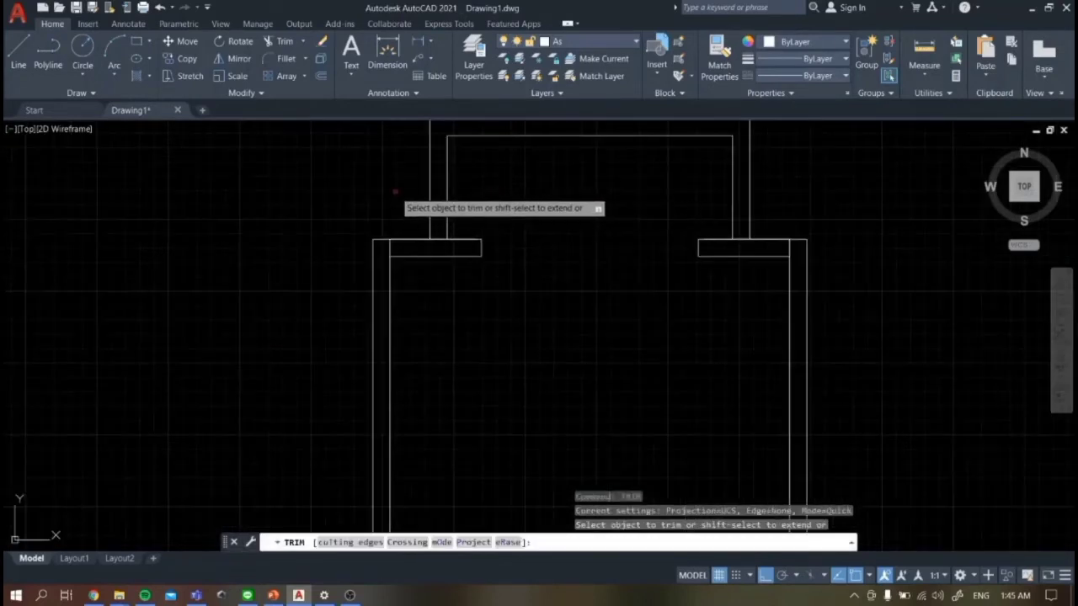
pyautogui.scroll(3, 447, 236)
pyautogui.click(425, 231)
pyautogui.click(397, 260)
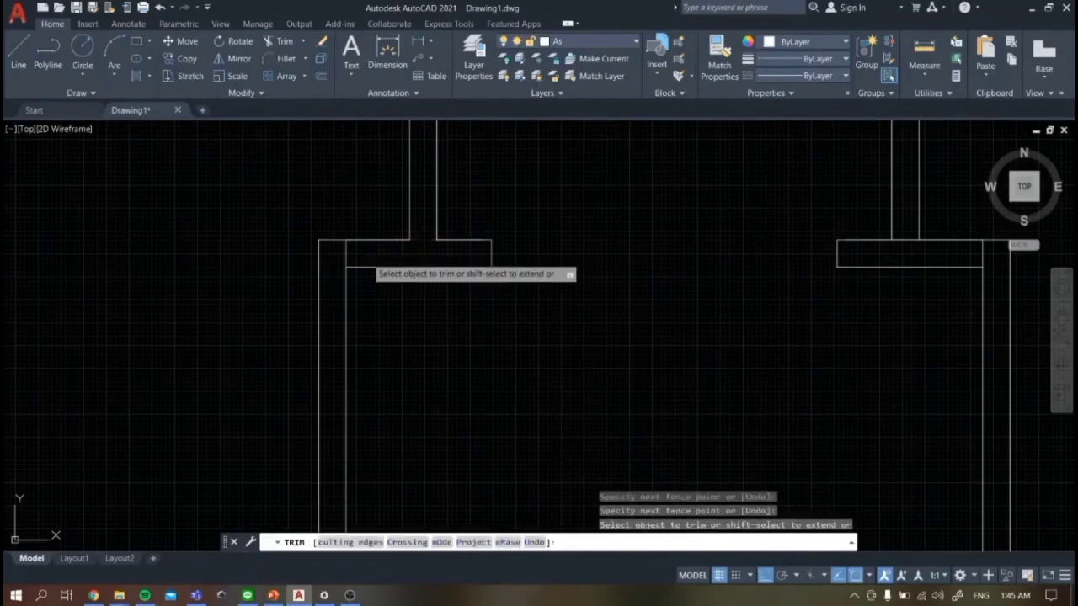
pyautogui.click(366, 257)
pyautogui.click(337, 255)
# - Trim the wall lines crossing the horizontal dividing wall's junctions with both side walls and the short partition stub
pyautogui.scroll(-3, 361, 246)
pyautogui.scroll(3, 369, 431)
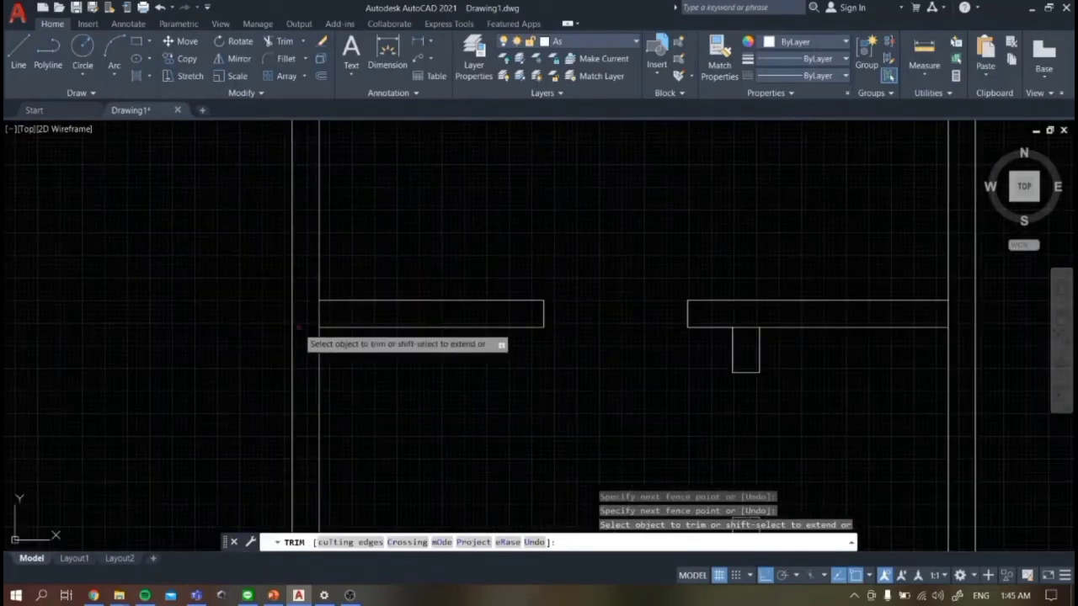
pyautogui.click(305, 314)
pyautogui.click(342, 310)
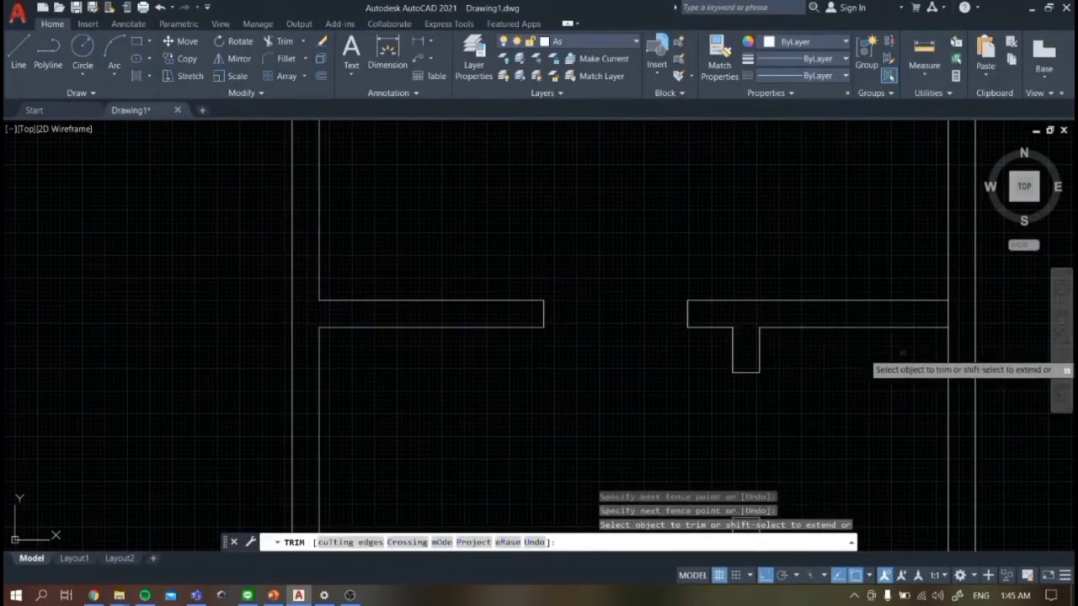
pyautogui.scroll(-6, 897, 346)
pyautogui.scroll(6, 894, 337)
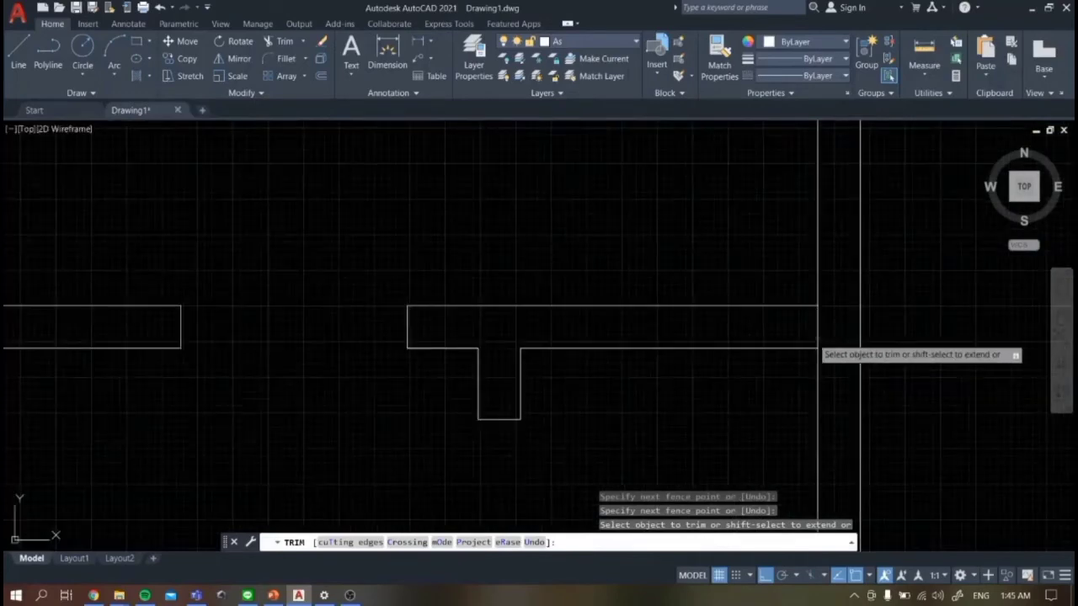
pyautogui.click(811, 334)
pyautogui.click(829, 325)
# - Trim the line crossing the junction of the small room's vertical partition and the bottom outer wall
pyautogui.scroll(-7, 829, 325)
pyautogui.scroll(6, 769, 425)
pyautogui.scroll(-3, 680, 257)
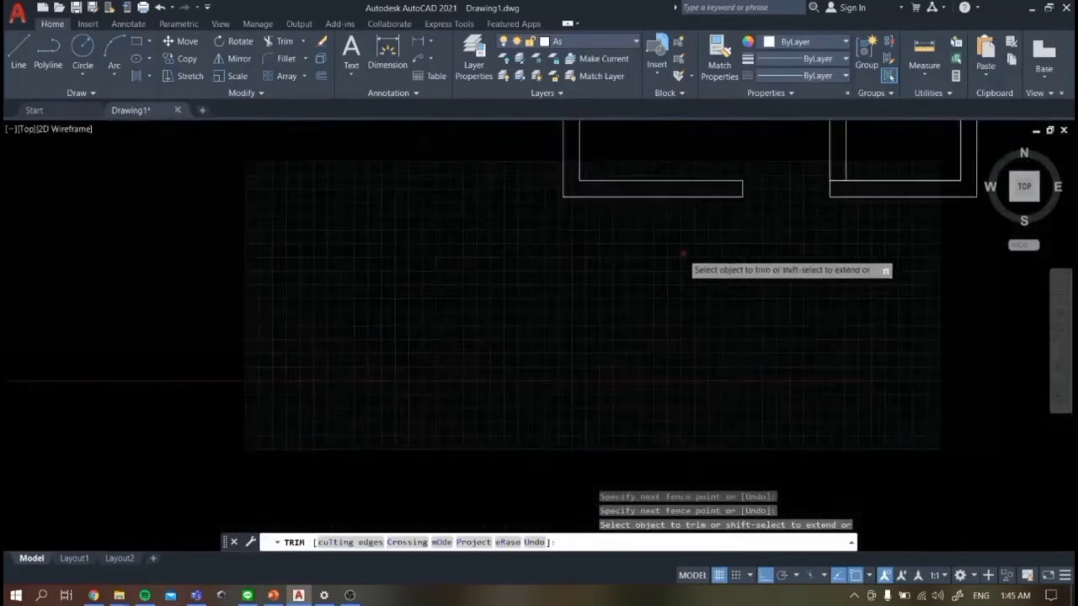
pyautogui.scroll(4, 804, 188)
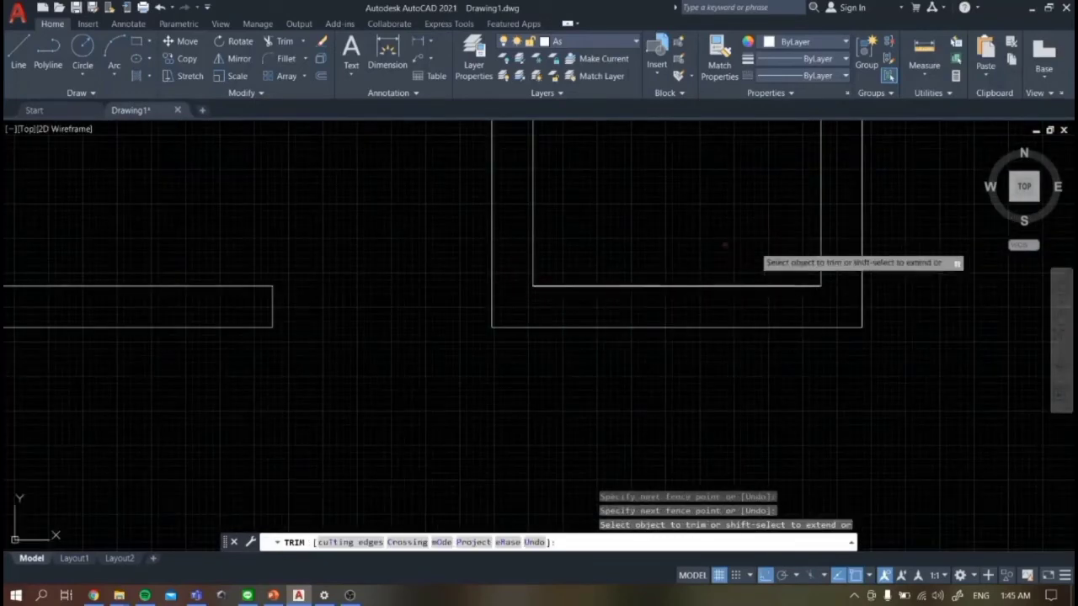
pyautogui.click(1060, 316)
pyautogui.scroll(-6, 877, 306)
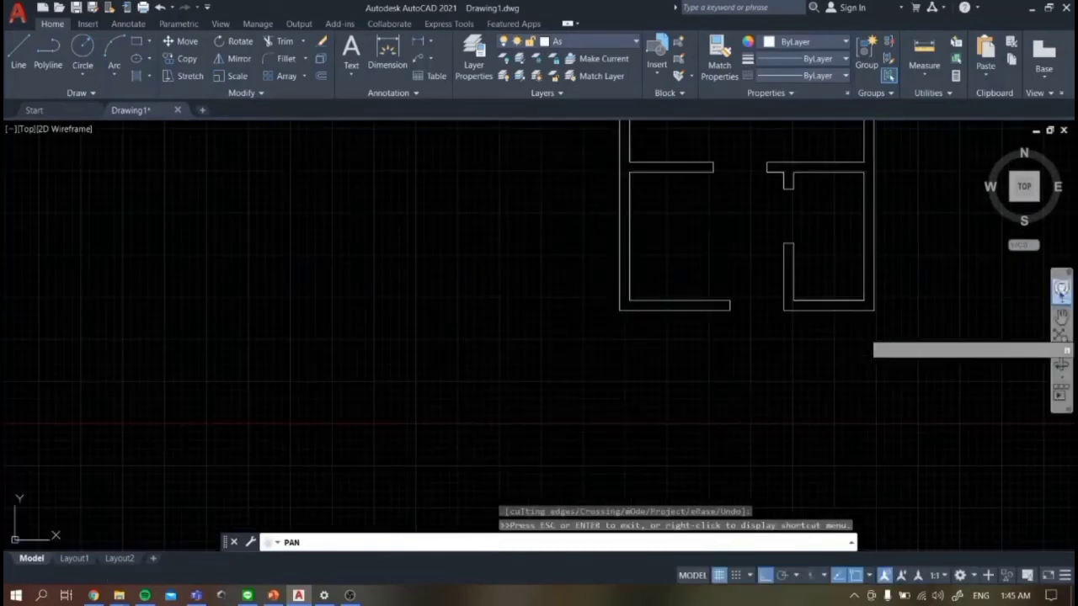
pyautogui.moveTo(954, 268); pyautogui.dragTo(901, 416)
pyautogui.press('Escape')
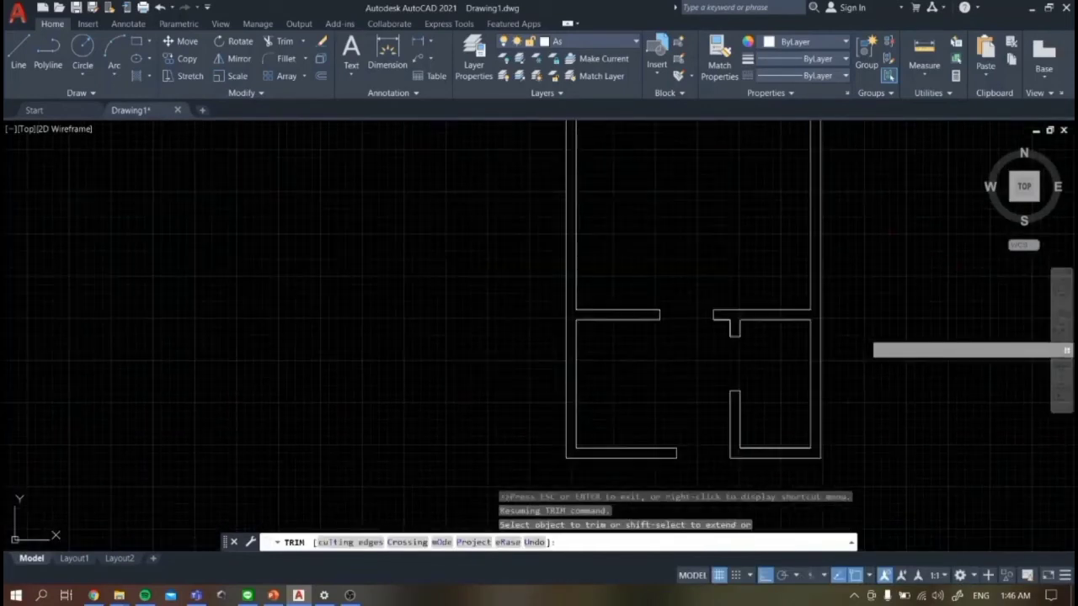
pyautogui.scroll(-3, 846, 232)
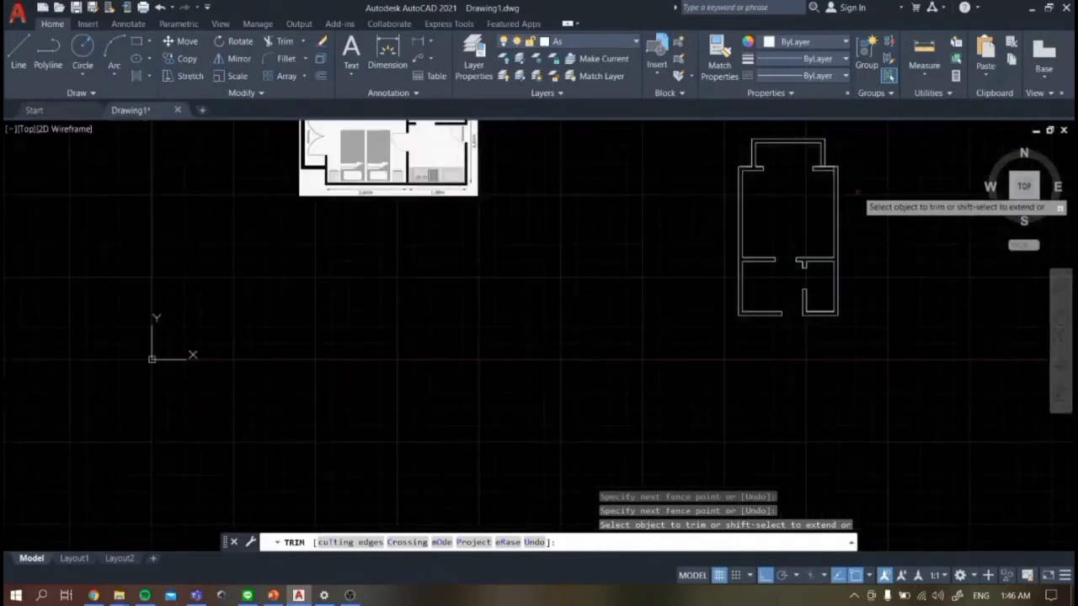
# - Trim the wall lines crossing the main room's upper-right corner and the right balcony wall junction
pyautogui.scroll(7, 797, 190)
pyautogui.click(798, 189)
pyautogui.click(817, 190)
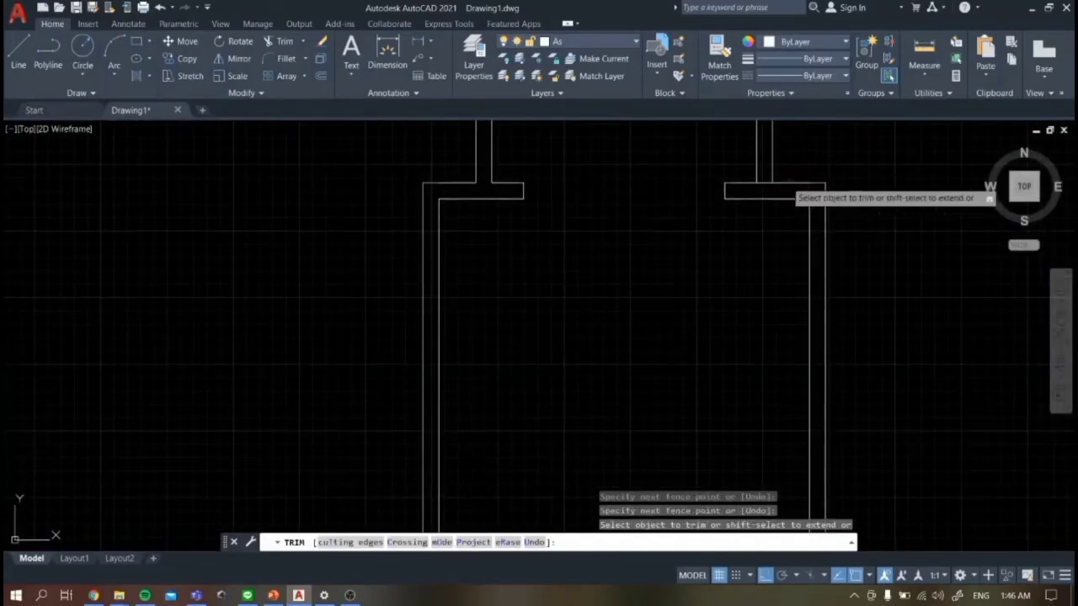
pyautogui.scroll(-2, 705, 179)
pyautogui.scroll(3, 706, 139)
pyautogui.scroll(-6, 792, 304)
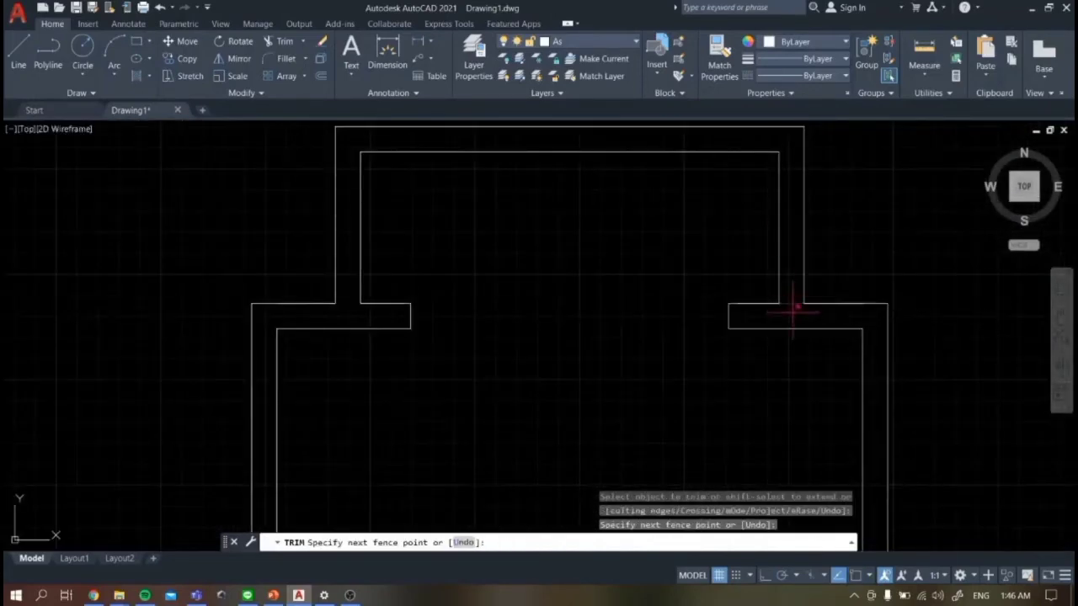
pyautogui.scroll(-1, 870, 388)
pyautogui.scroll(2, 870, 388)
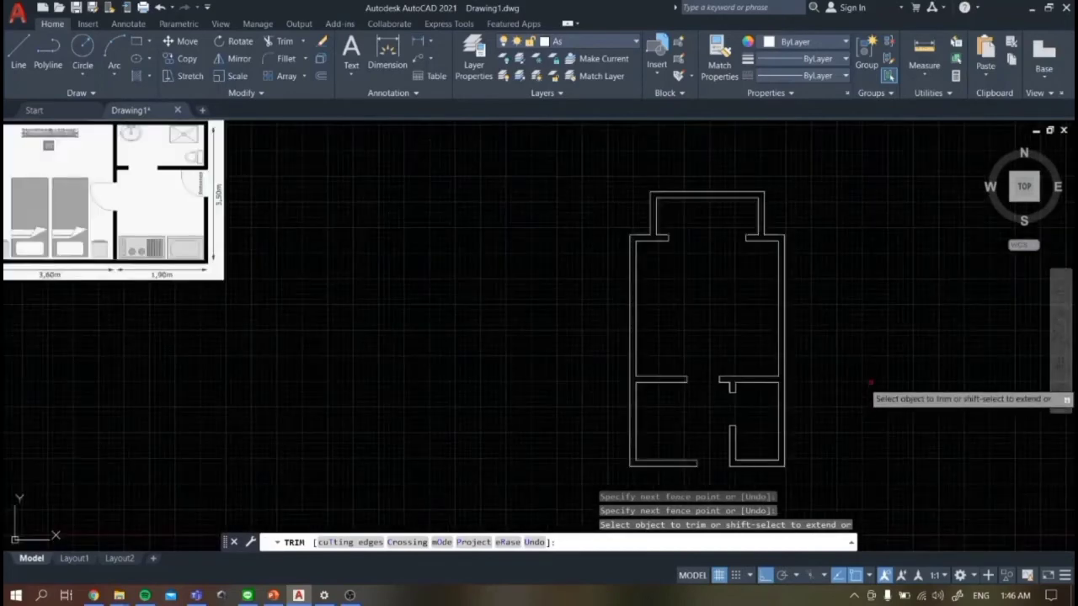
pyautogui.scroll(-1, 867, 396)
pyautogui.scroll(2, 857, 413)
pyautogui.press('Escape')
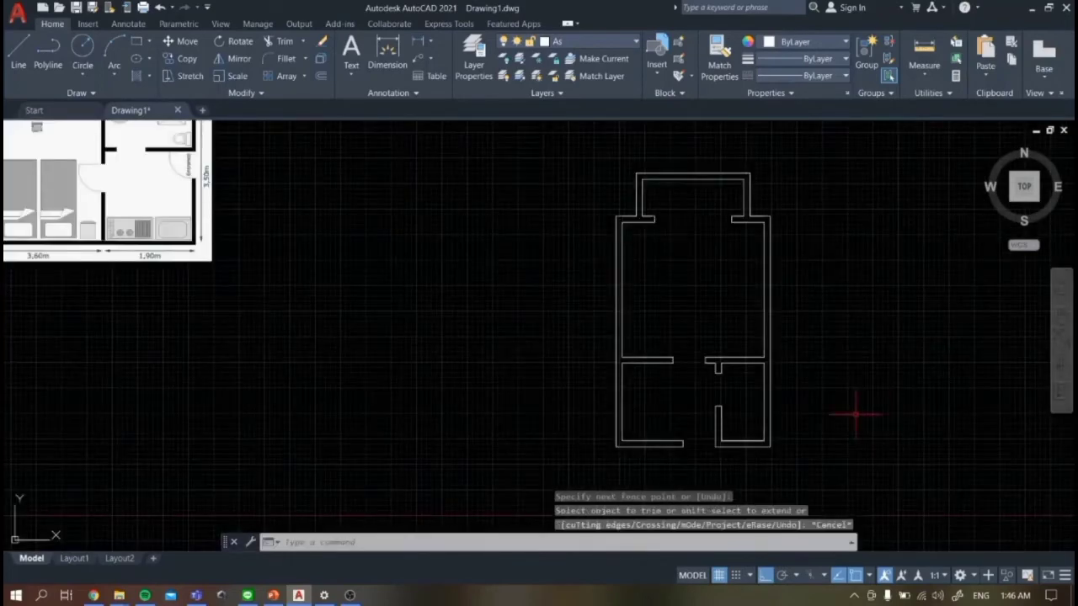
pyautogui.click(541, 130)
pyautogui.click(870, 457)
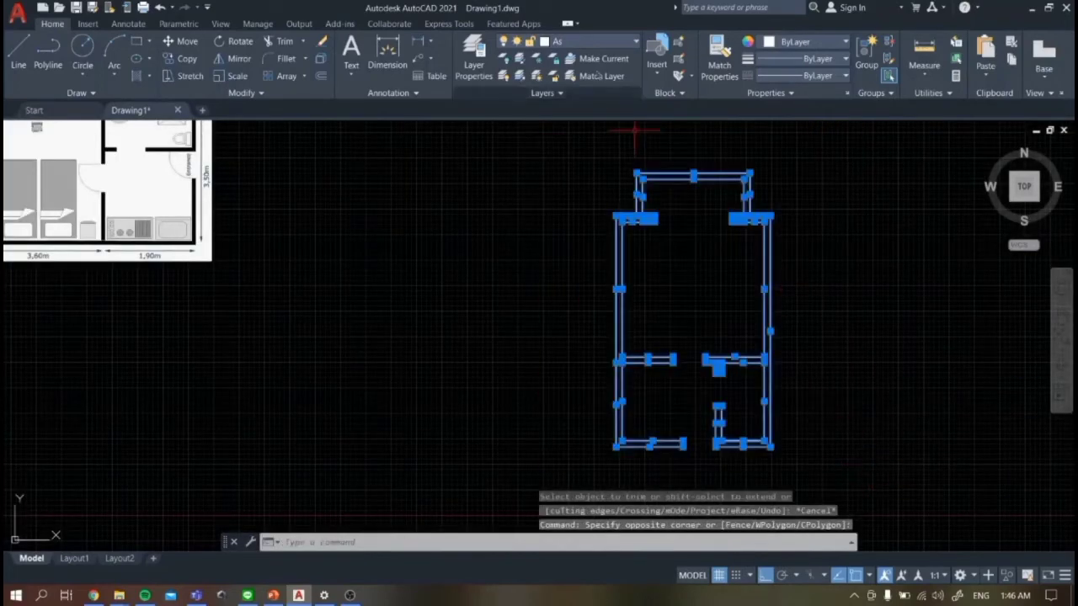
pyautogui.click(628, 42)
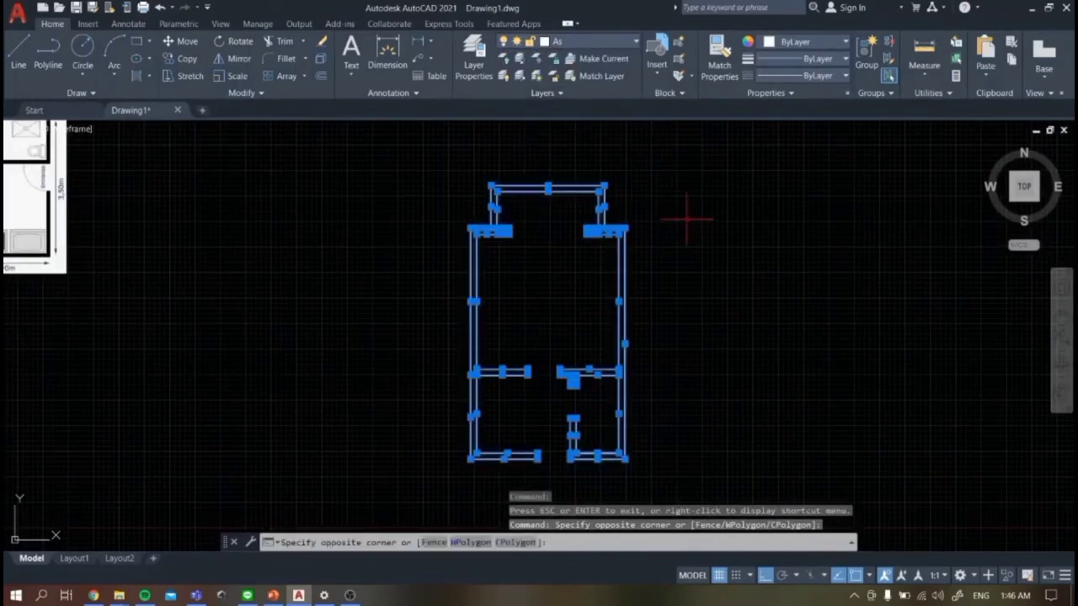
pyautogui.press('Escape')
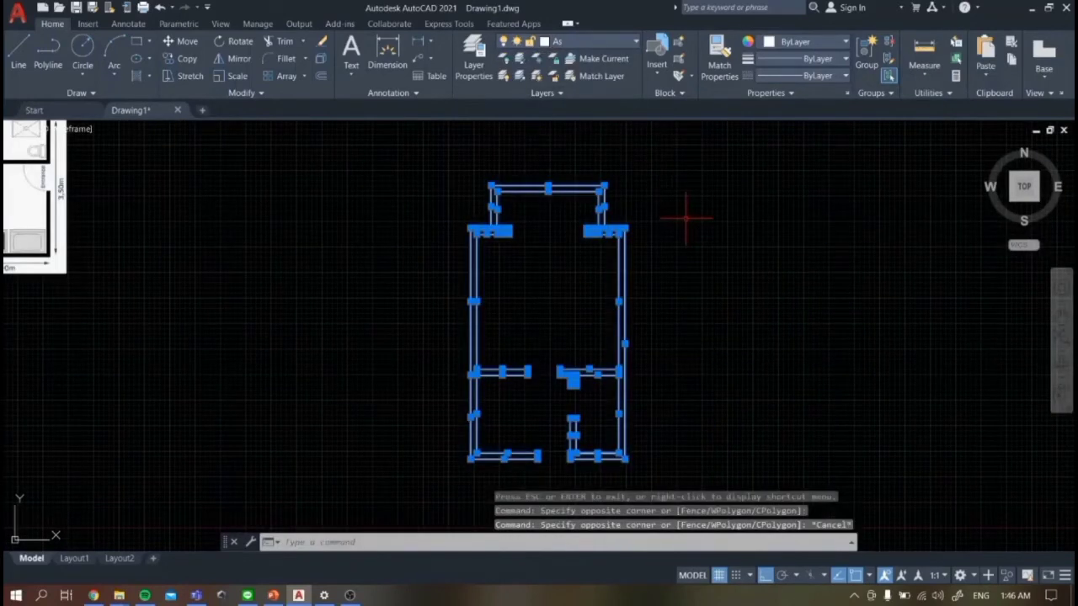
pyautogui.press('Escape')
pyautogui.scroll(-1, 684, 215)
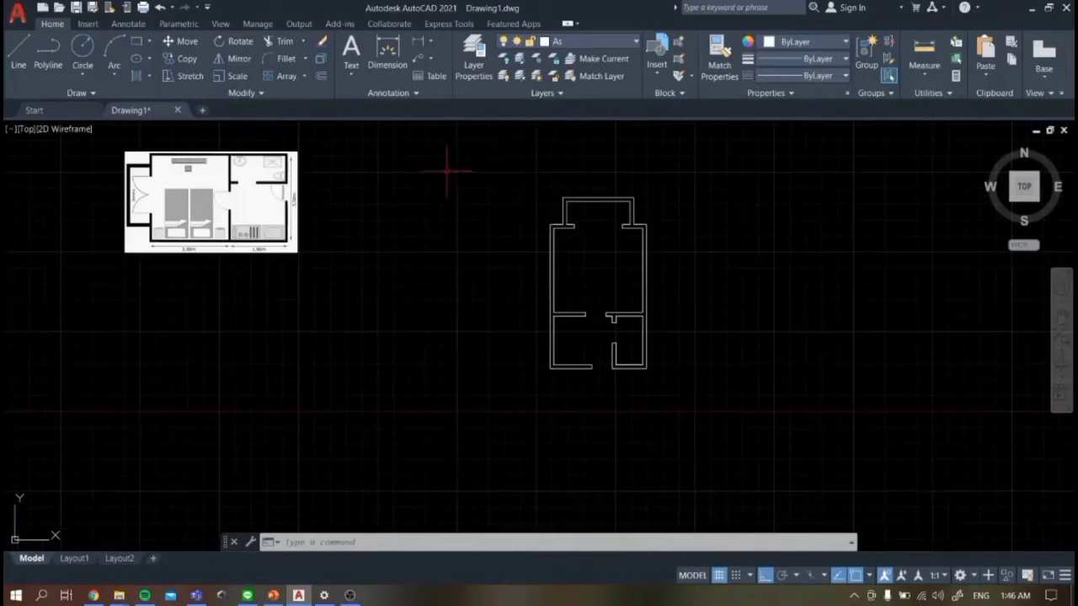
# - Rotate the whole floor plan 90 degrees counter-clockwise about the balcony's upper-left outer corner
pyautogui.click(498, 149)
pyautogui.click(758, 380)
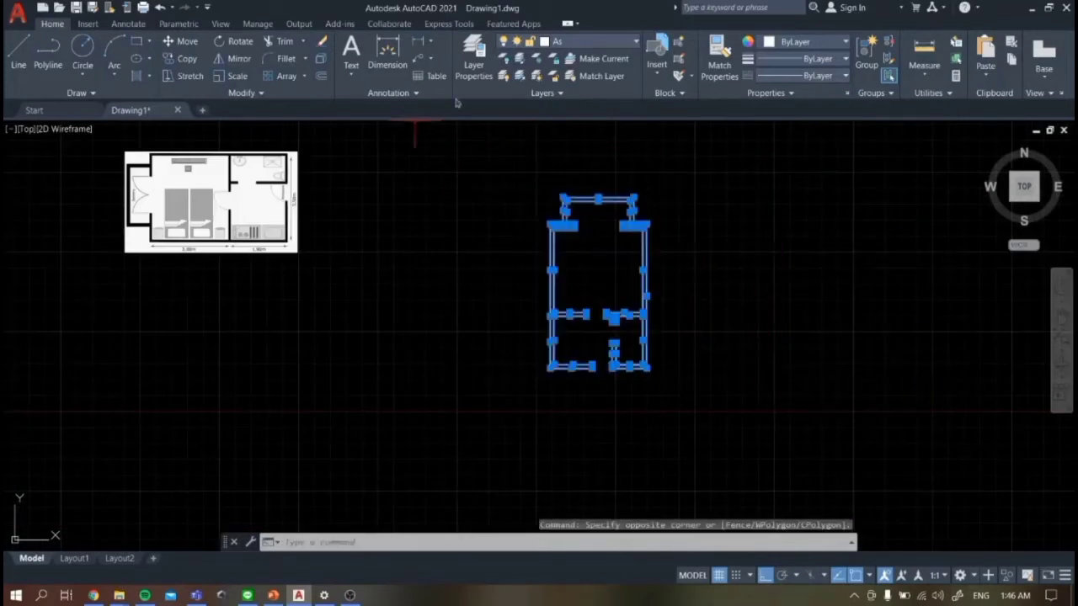
pyautogui.click(222, 44)
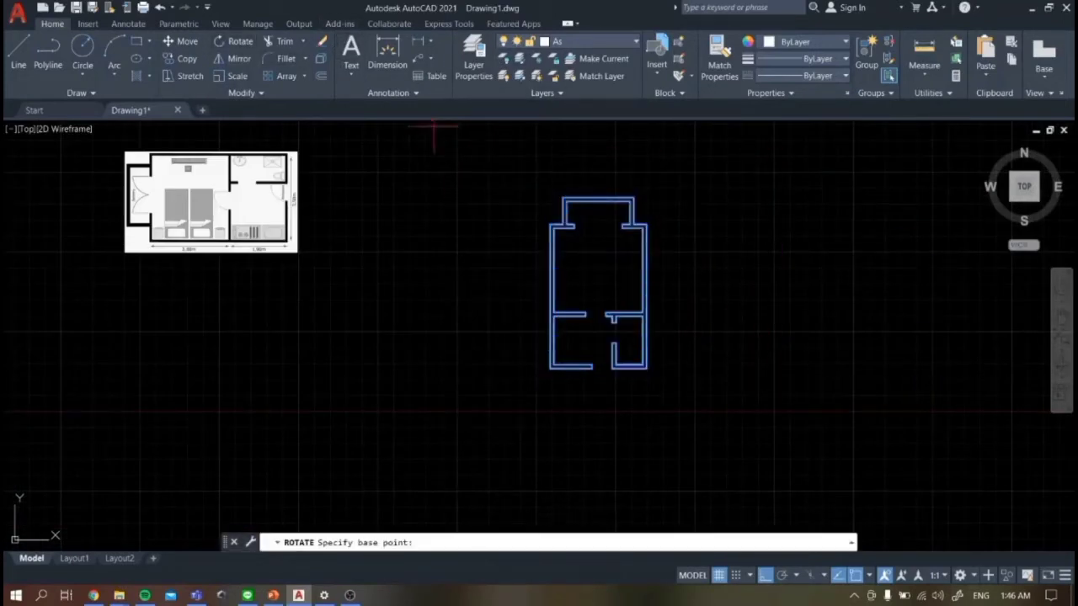
pyautogui.click(562, 197)
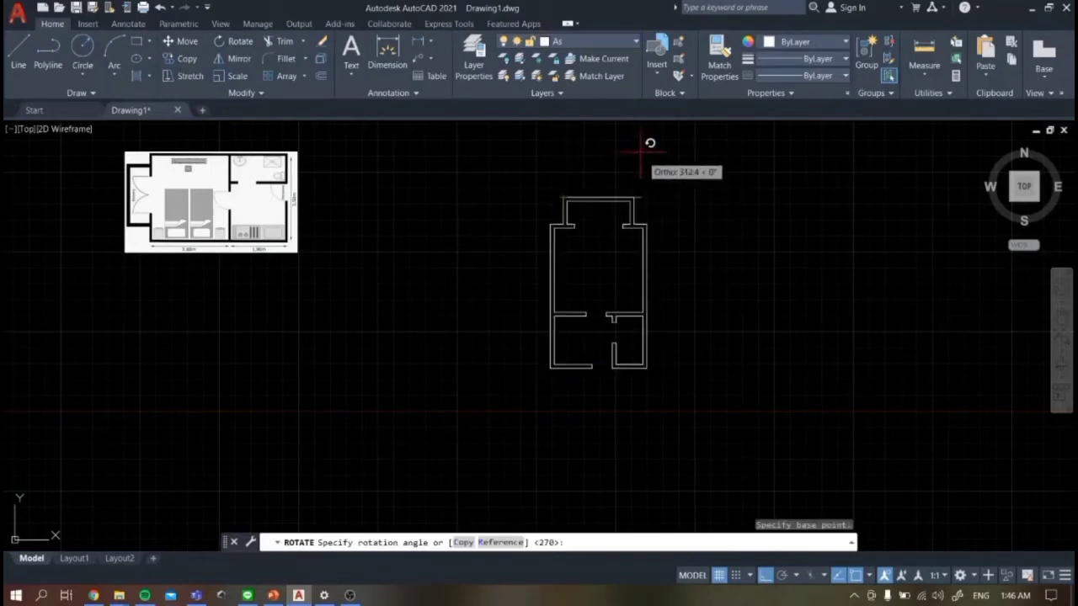
pyautogui.click(595, 129)
pyautogui.click(1061, 319)
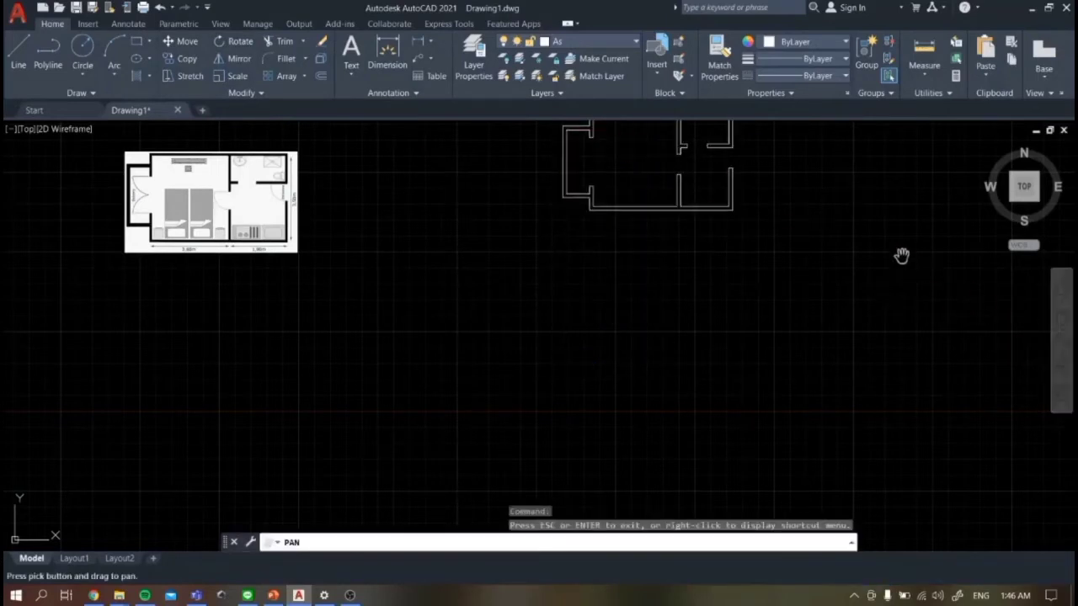
pyautogui.moveTo(830, 206); pyautogui.dragTo(757, 337)
pyautogui.press('Escape')
# - Make Doors the current layer and draw a line across the entrance opening, flush with the outer wall's inner face
pyautogui.click(443, 180)
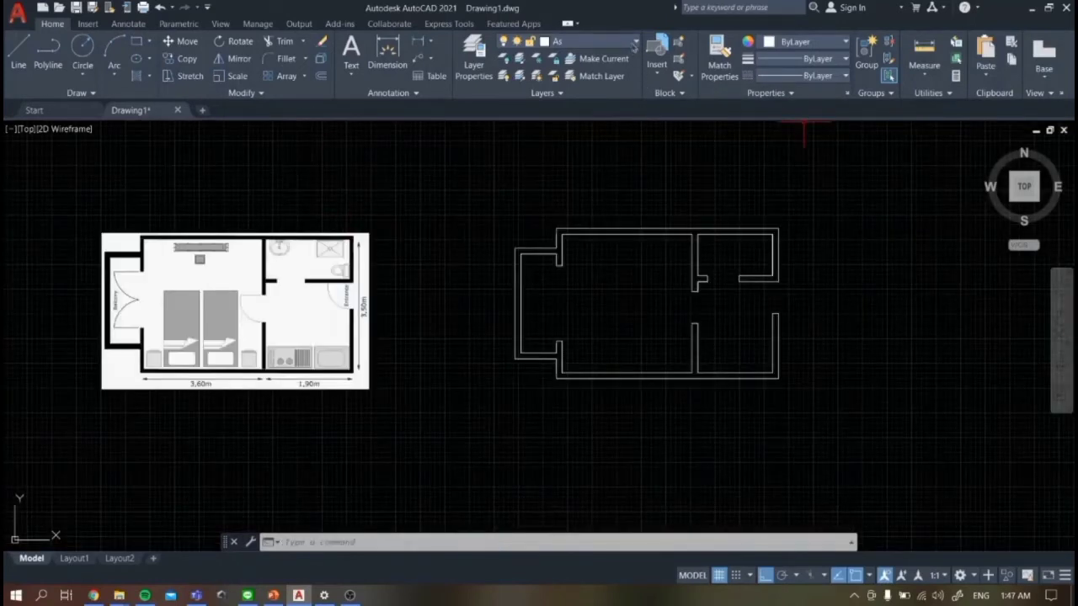
pyautogui.click(589, 42)
pyautogui.click(606, 108)
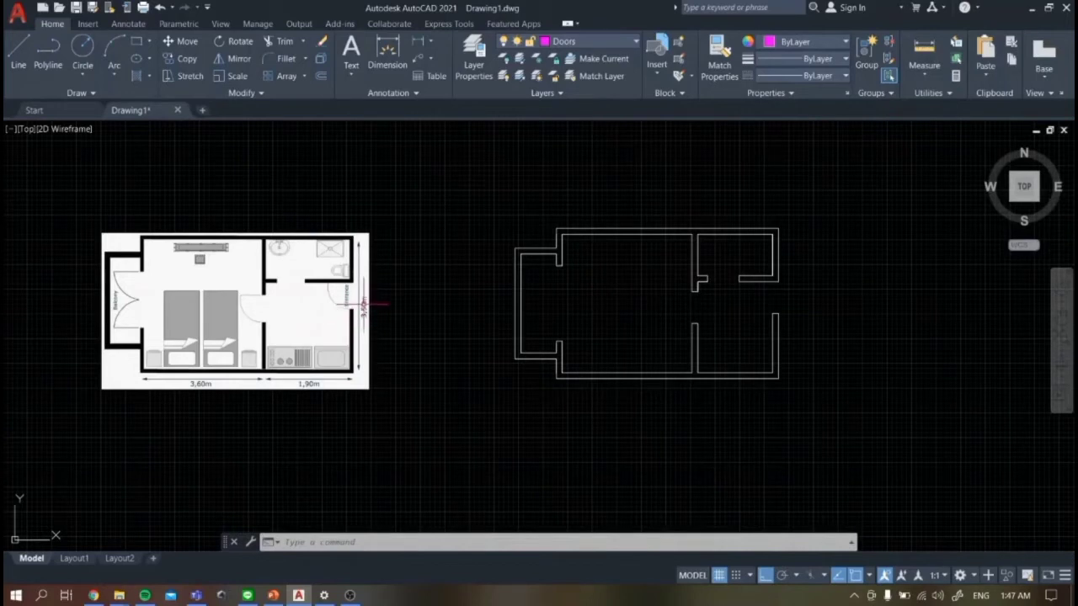
pyautogui.scroll(2, 886, 314)
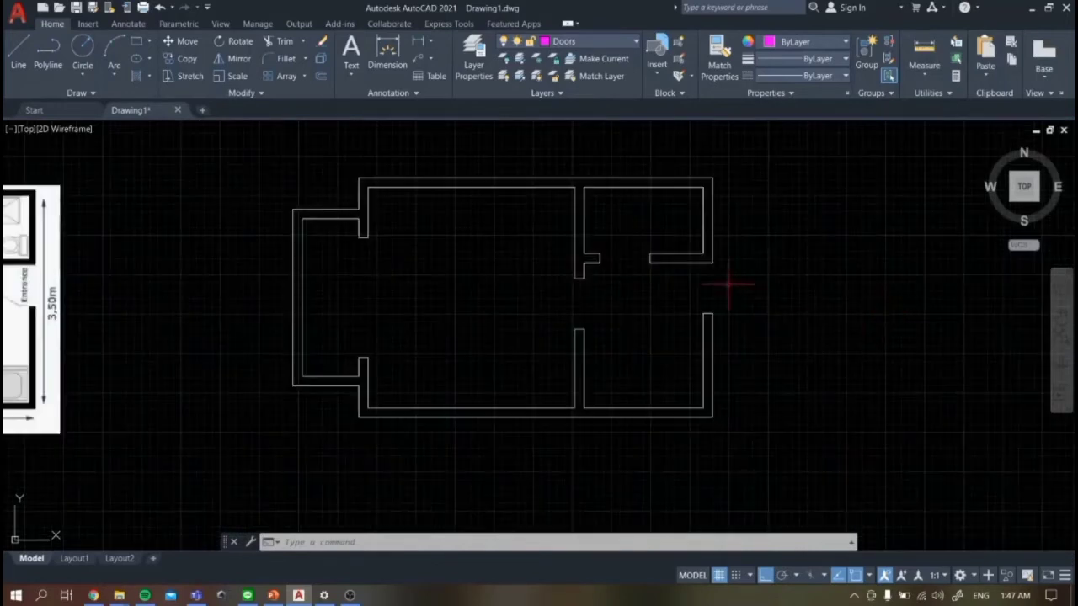
pyautogui.scroll(2, 631, 276)
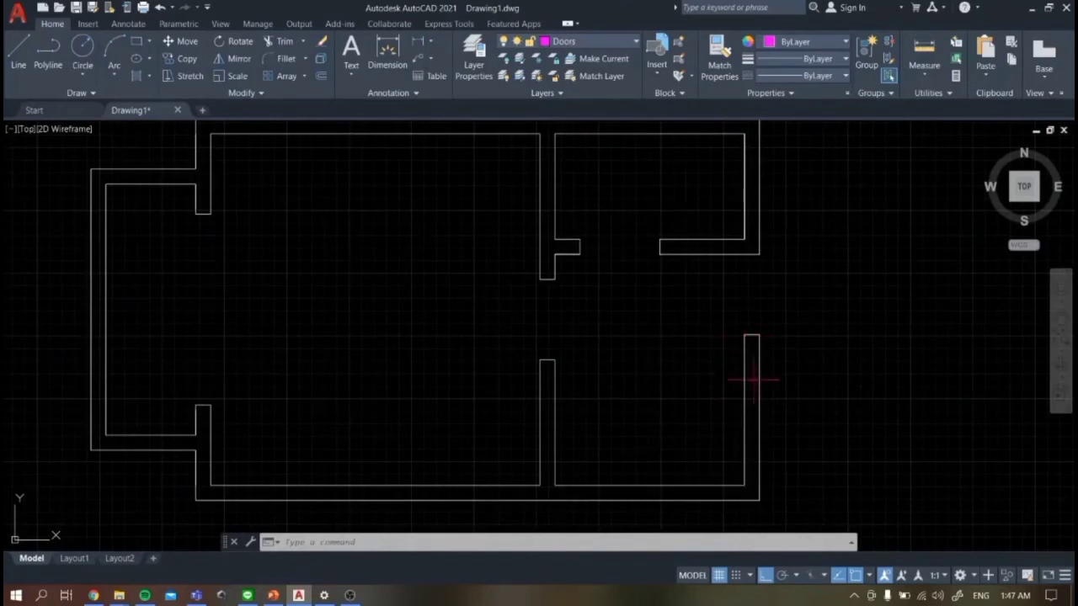
pyautogui.click(17, 52)
pyautogui.scroll(2, 746, 337)
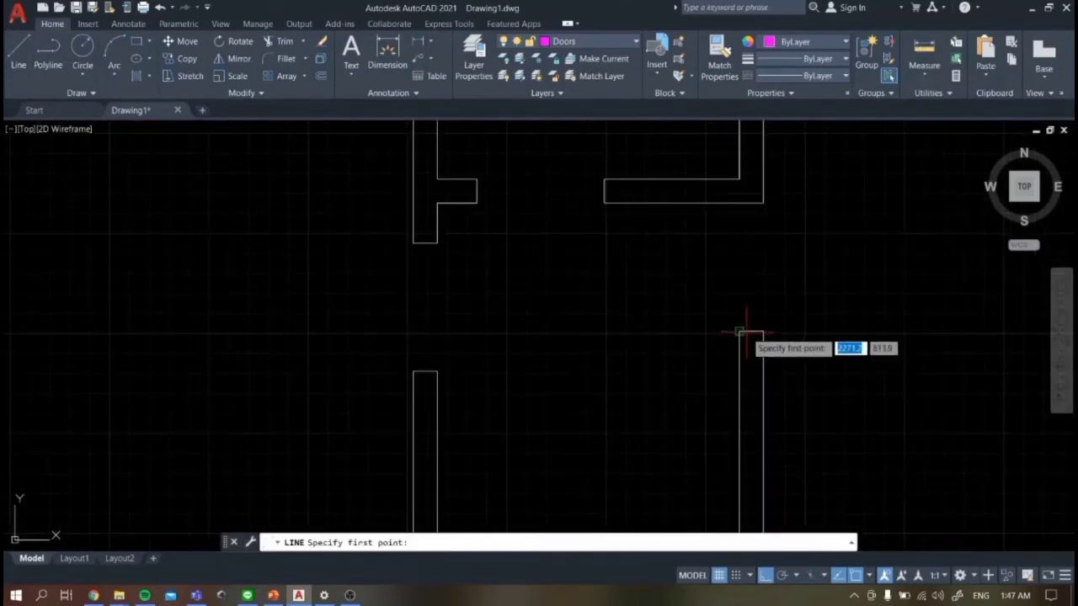
pyautogui.click(739, 331)
pyautogui.click(740, 204)
pyautogui.press('Escape')
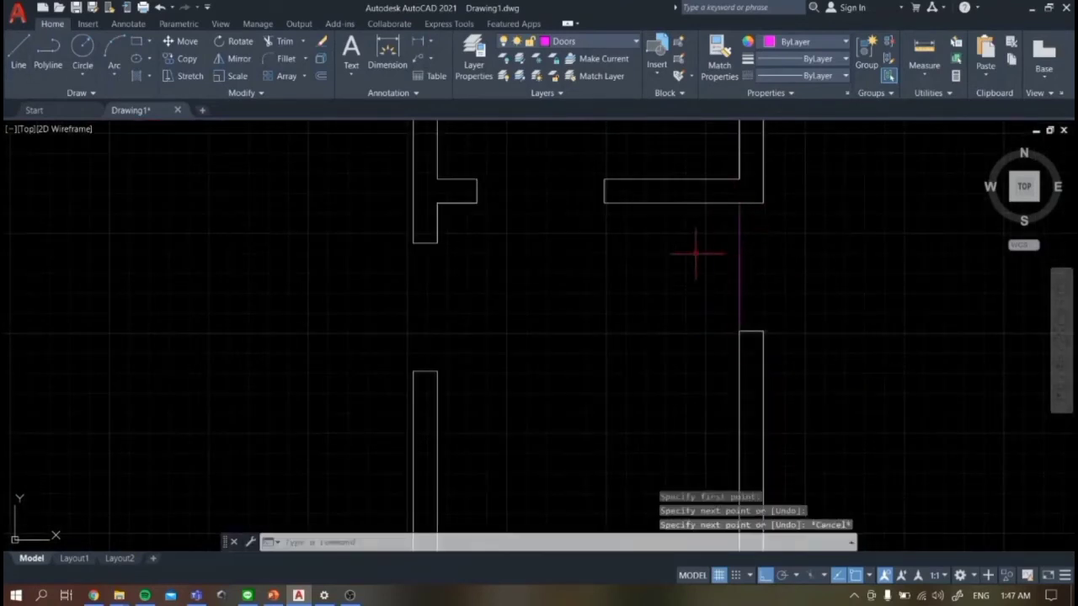
# - Draw a circle centred on the entrance line's upper end with its radius reaching the line's lower end
pyautogui.click(85, 62)
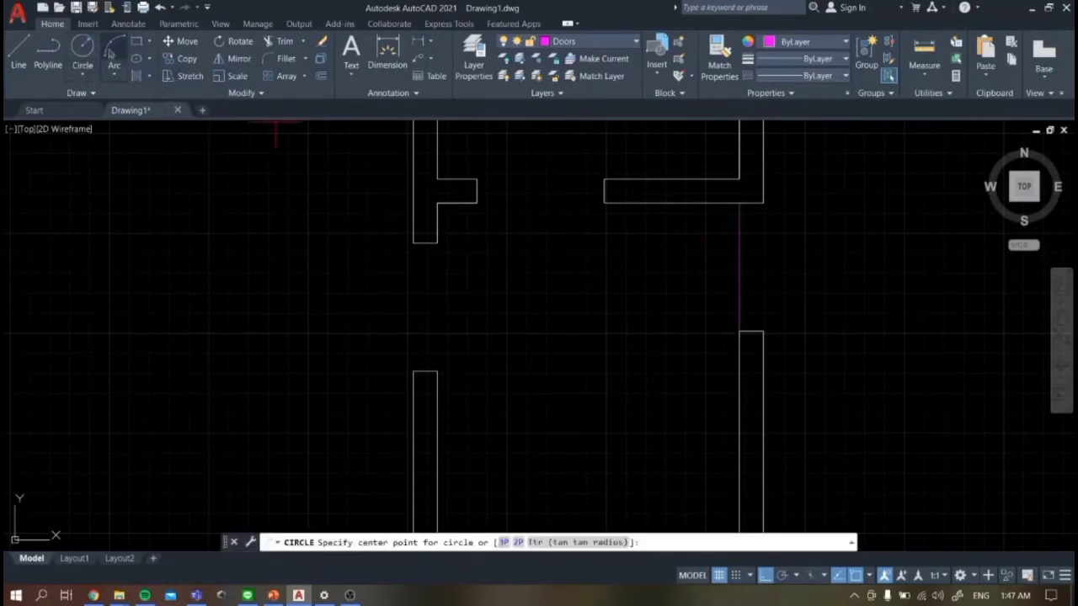
pyautogui.click(84, 53)
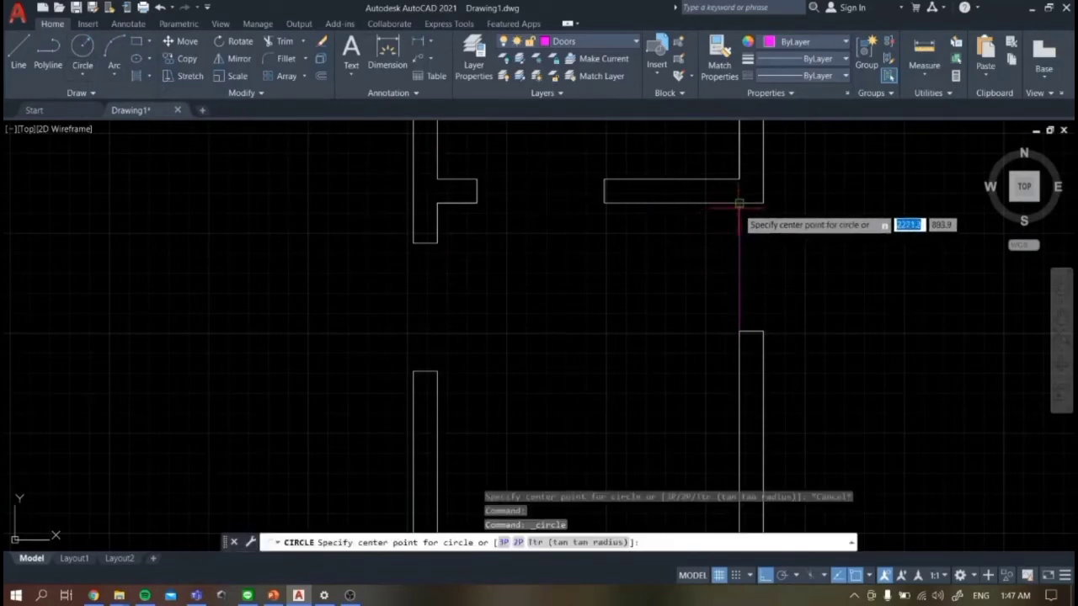
pyautogui.click(739, 204)
pyautogui.click(740, 331)
pyautogui.press('Escape')
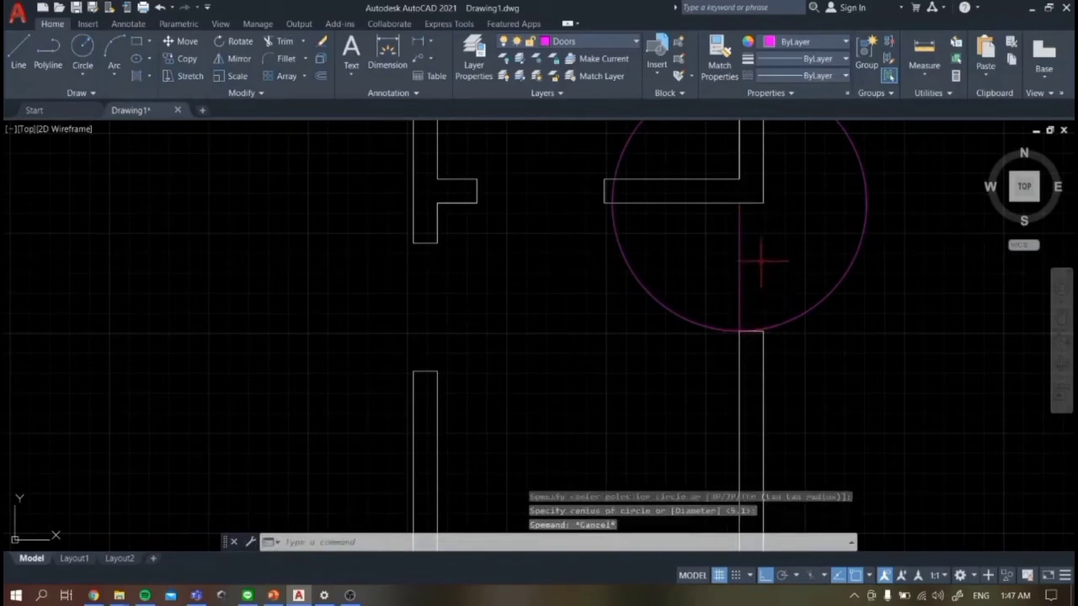
# - Draw a horizontal line along the small room's lower wall face from the circle's centre to the circle's left edge
pyautogui.click(17, 53)
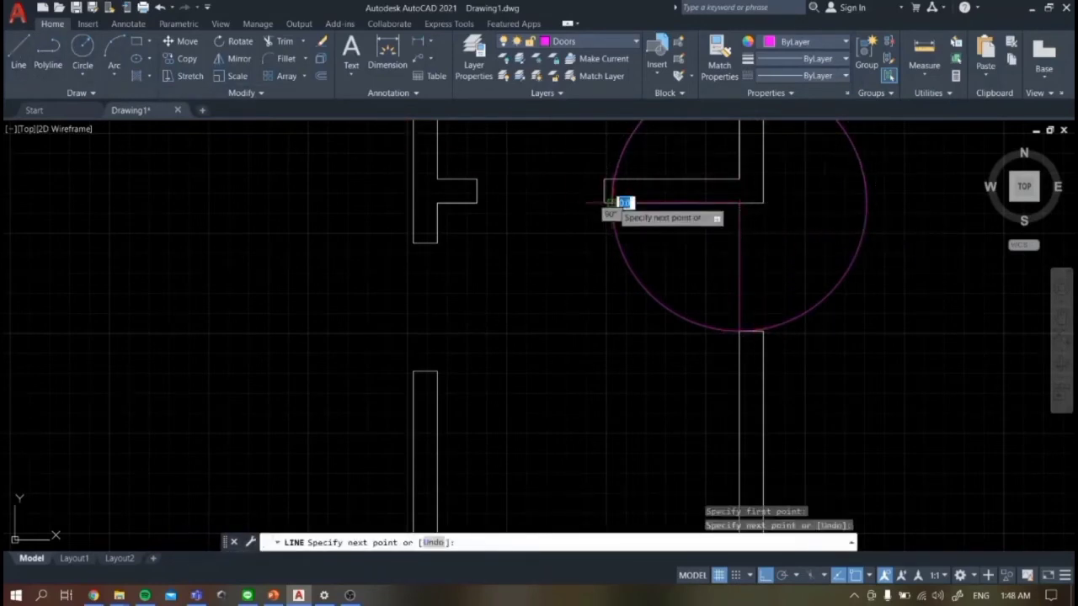
pyautogui.press('Escape')
pyautogui.scroll(-5, 713, 216)
pyautogui.scroll(2, 740, 162)
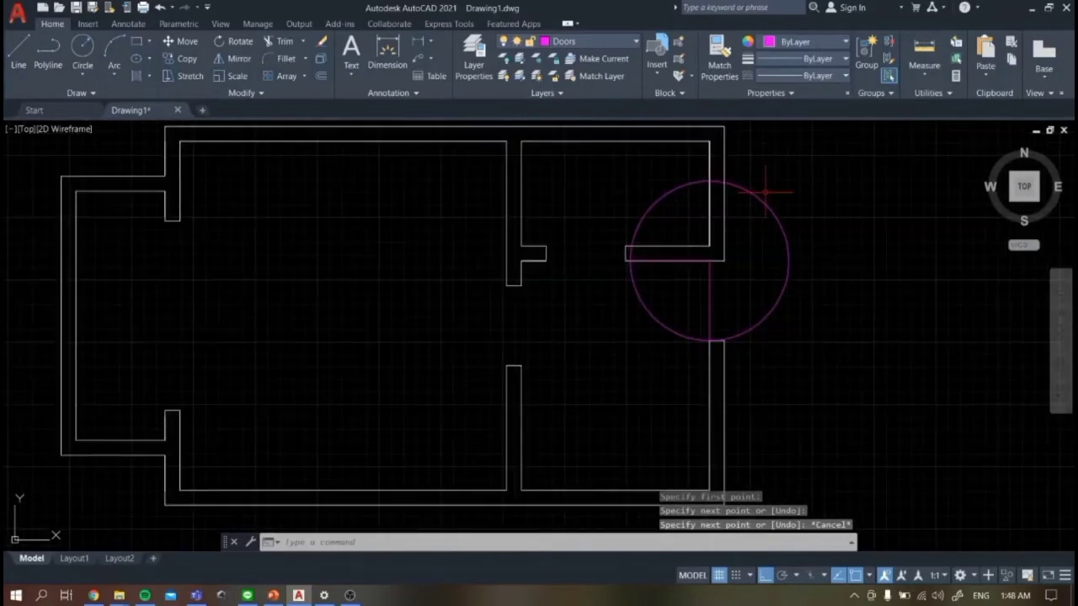
# - Trim the entrance circle to its lower-left quarter arc and remove the line across the entrance opening
pyautogui.press('Return')
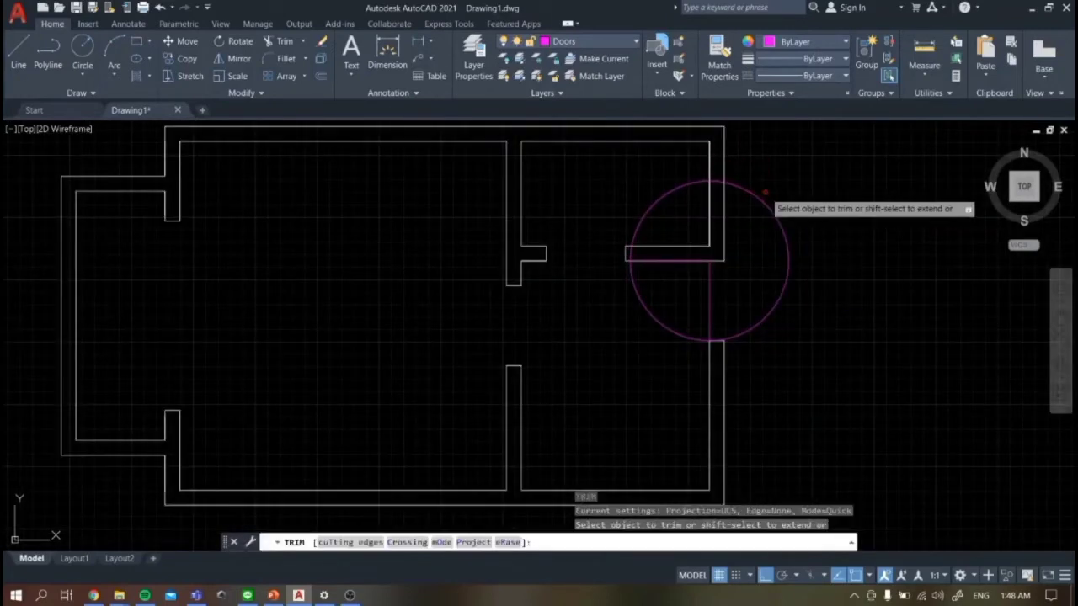
pyautogui.moveTo(669, 209); pyautogui.dragTo(641, 202)
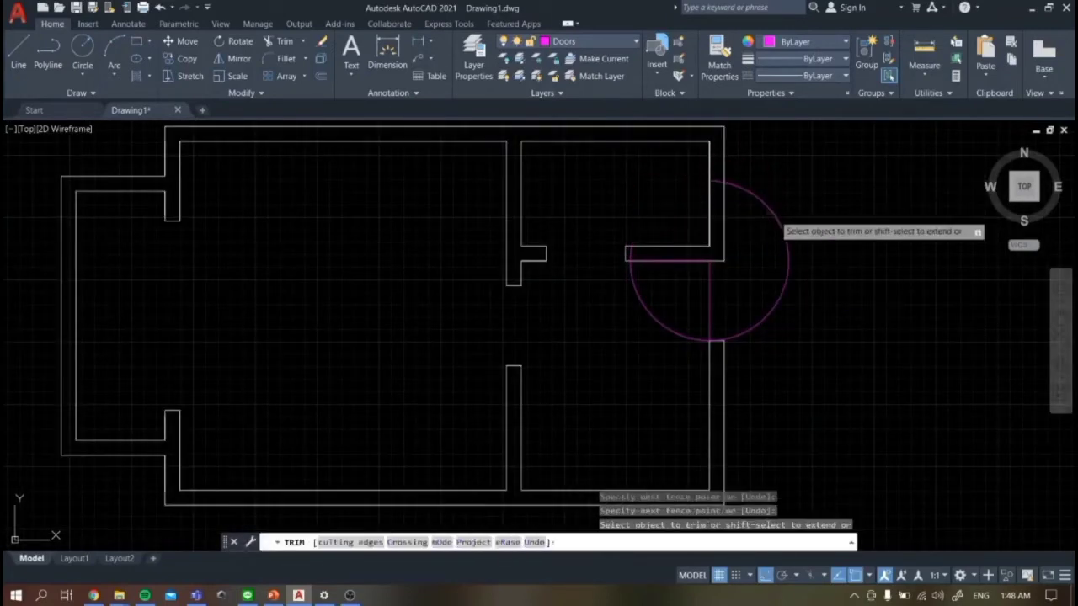
pyautogui.moveTo(783, 187); pyautogui.dragTo(762, 357)
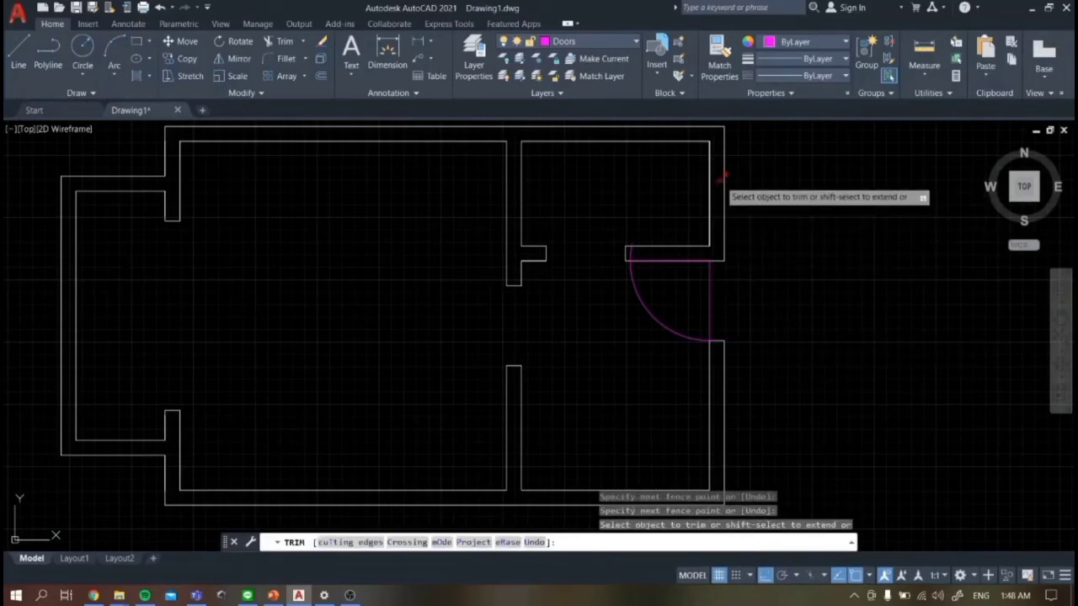
pyautogui.scroll(2, 630, 253)
pyautogui.moveTo(636, 250); pyautogui.dragTo(704, 256)
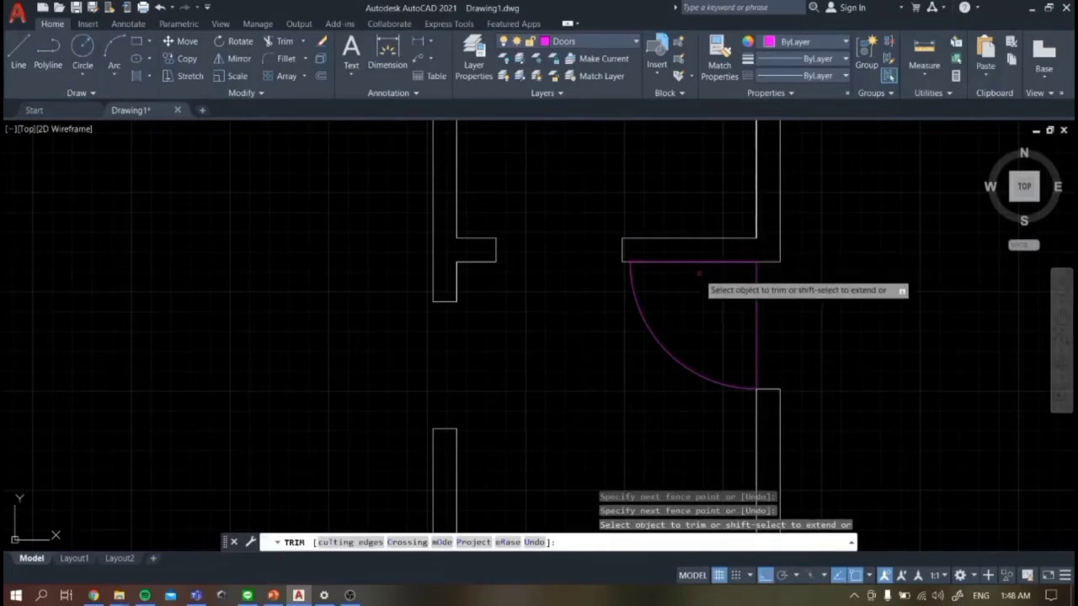
pyautogui.scroll(3, 699, 252)
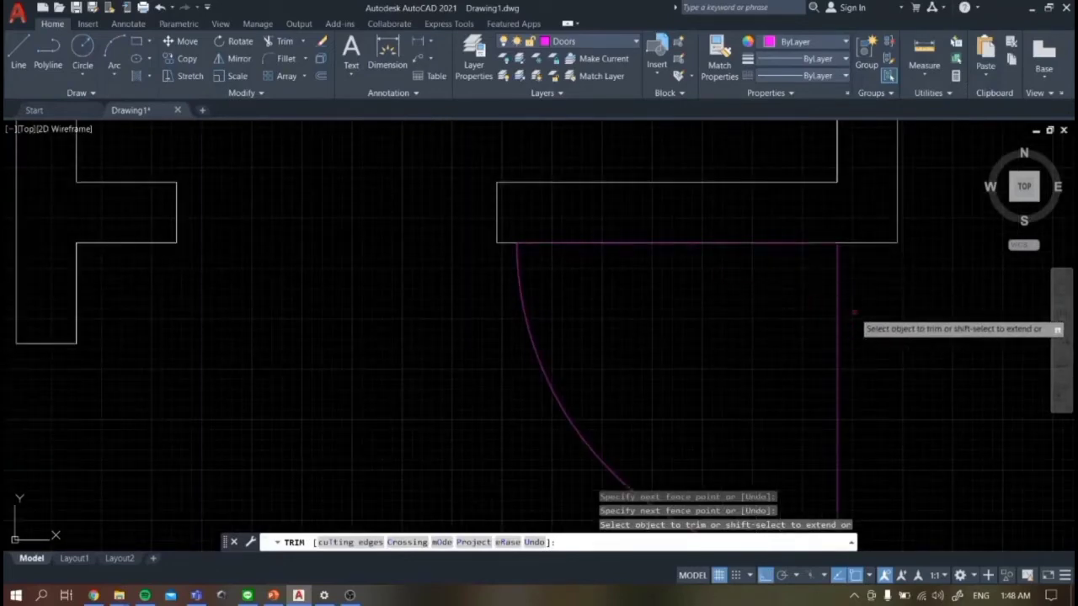
pyautogui.scroll(-5, 815, 313)
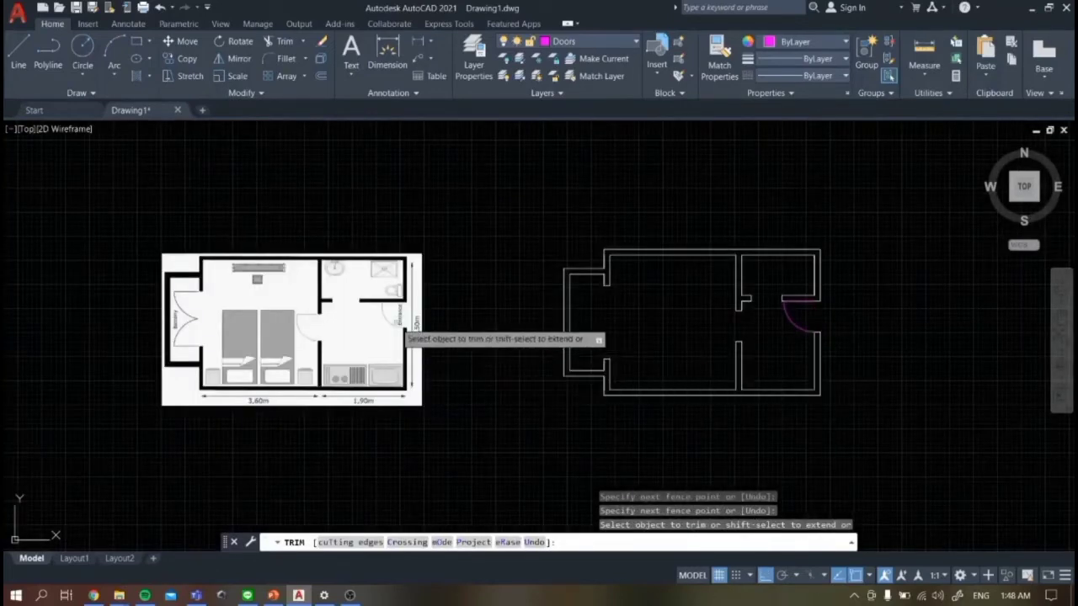
pyautogui.scroll(4, 783, 318)
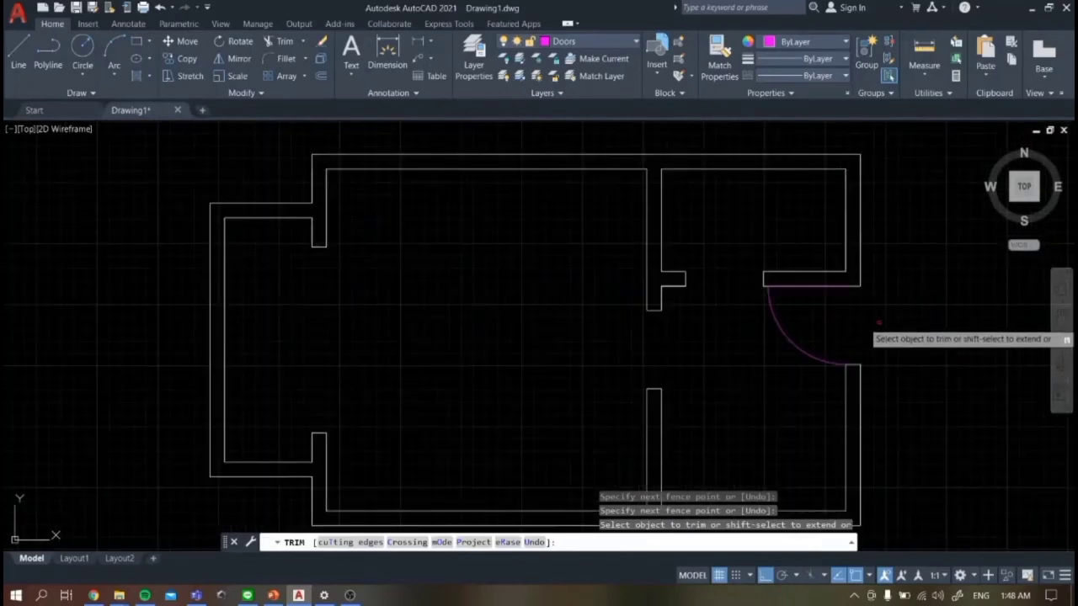
pyautogui.press('Escape')
# - Draw a vertical line across the doorway in the interior wall, flush with the wall's bedroom-side face
pyautogui.write('l')
pyautogui.press('Return')
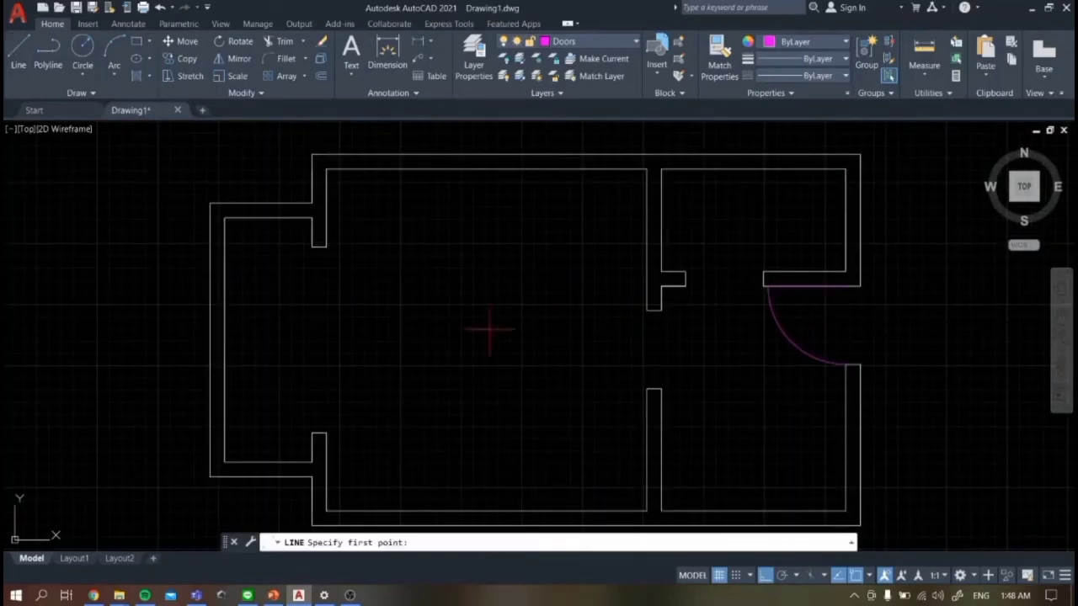
pyautogui.scroll(2, 698, 405)
pyautogui.click(616, 256)
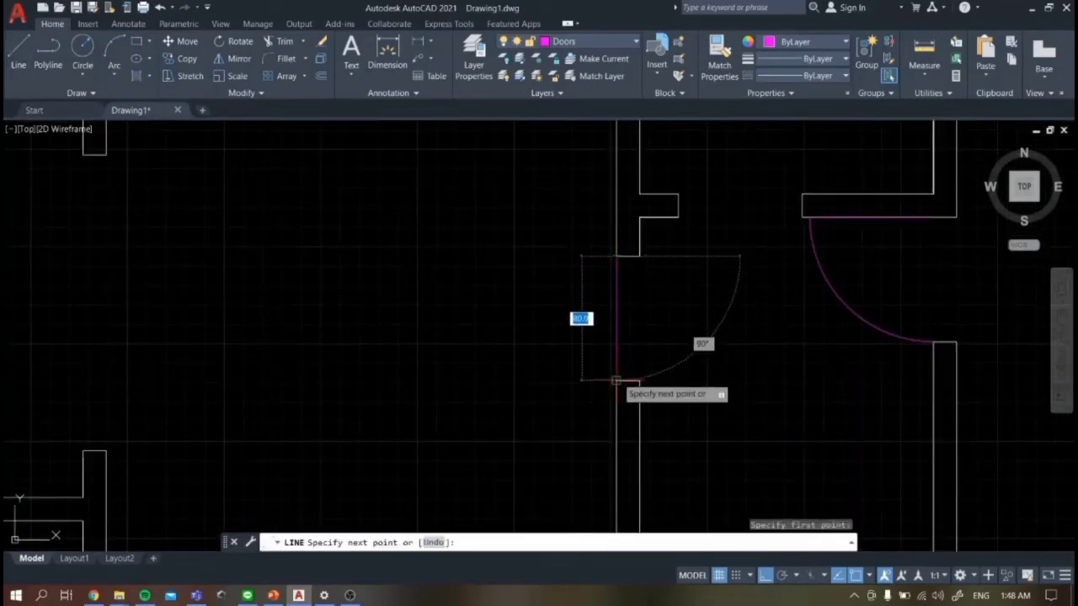
pyautogui.click(616, 381)
pyautogui.press('Escape')
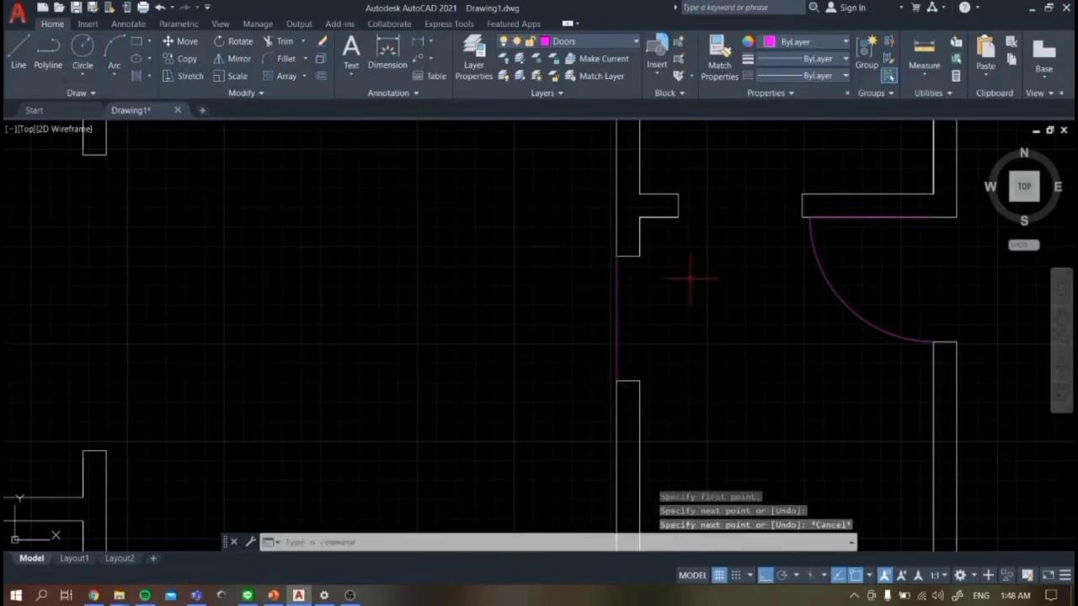
# - Draw a circle centred on the doorway line's upper end reaching its lower end, and a horizontal line from the centre past the circle's left edge
pyautogui.click(81, 46)
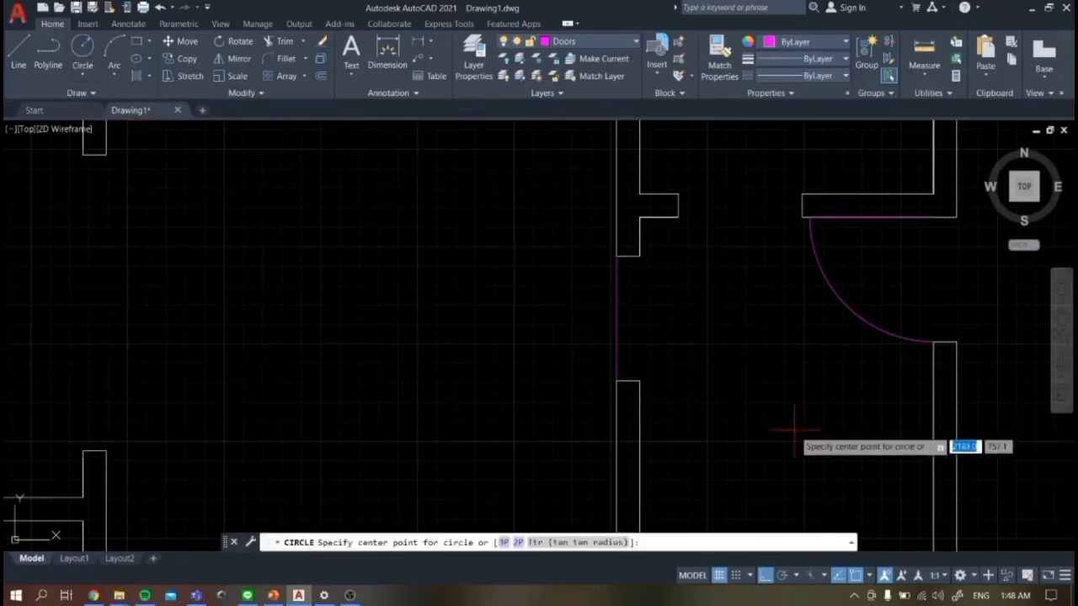
pyautogui.click(615, 256)
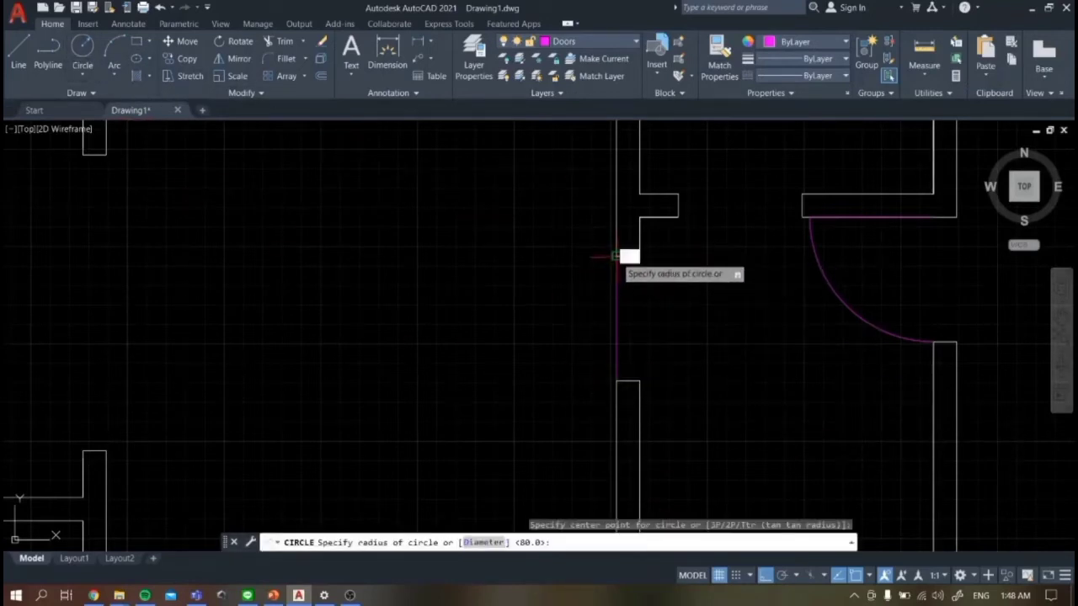
pyautogui.click(615, 381)
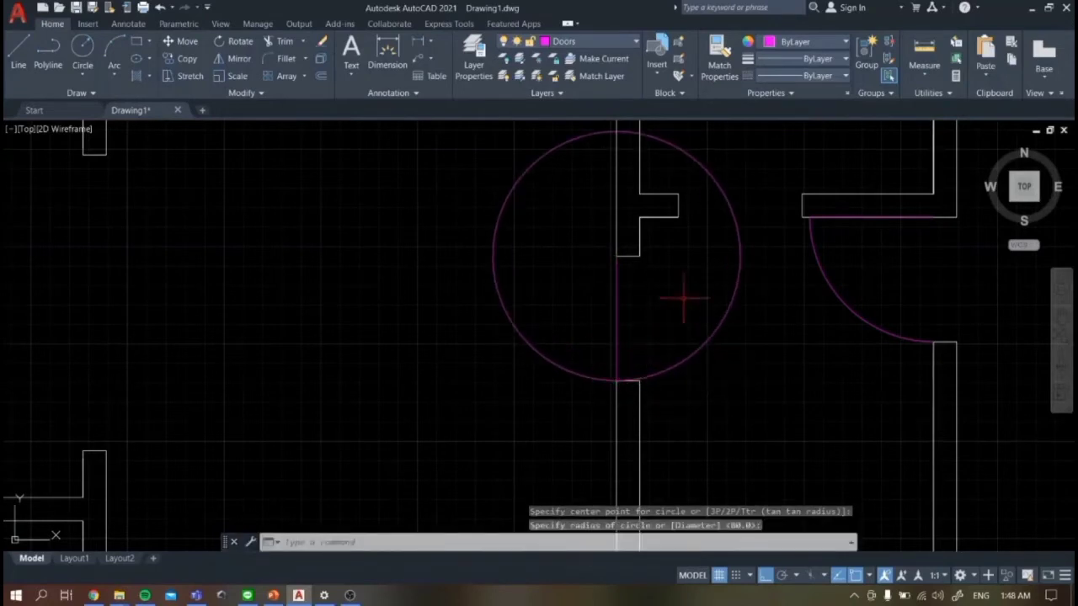
pyautogui.click(9, 59)
pyautogui.click(615, 255)
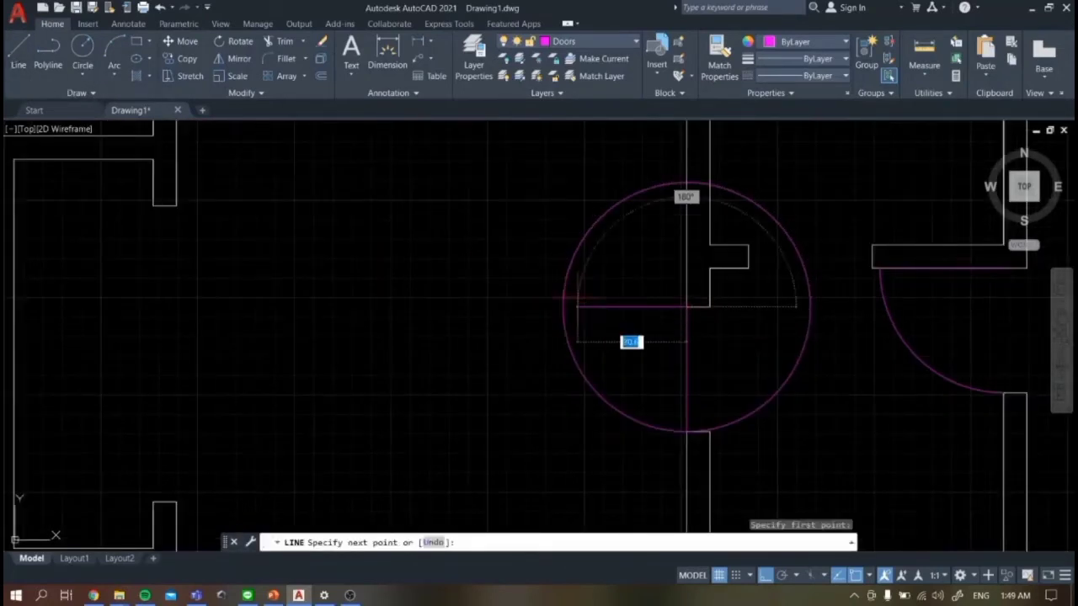
pyautogui.click(548, 306)
pyautogui.press('Escape')
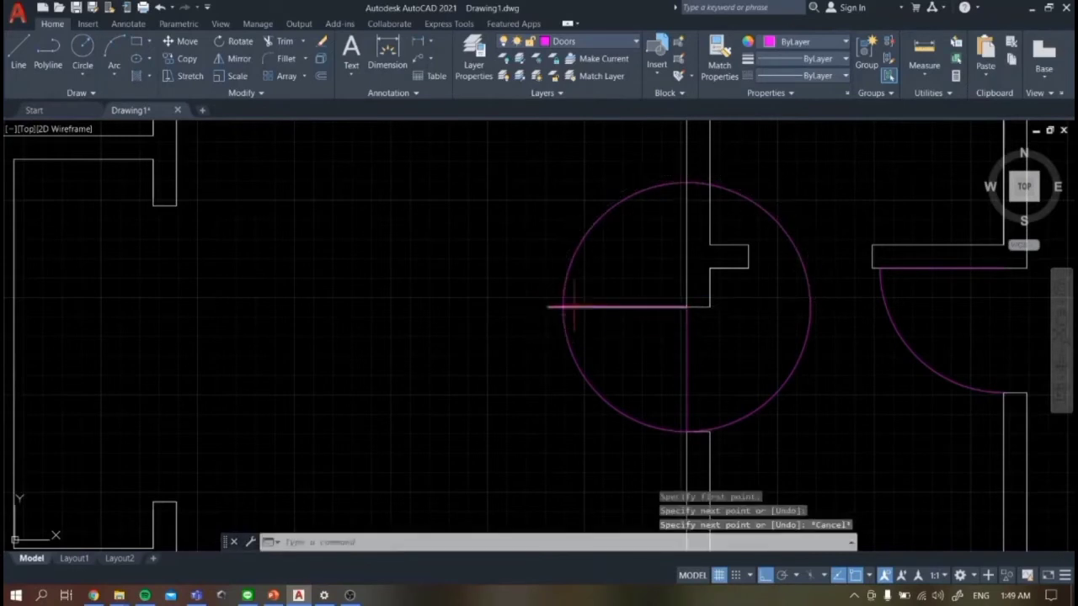
# - Trim the bedroom doorway circle to its lower-left quarter arc and remove the horizontal line's overhang and the line across the opening
pyautogui.write('tr')
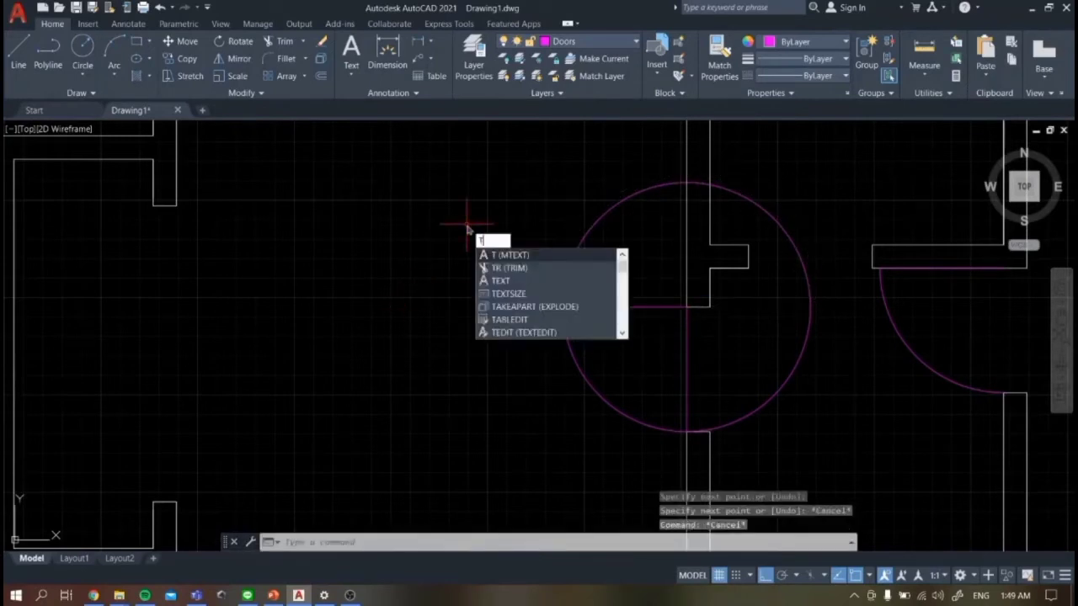
pyautogui.press('Return')
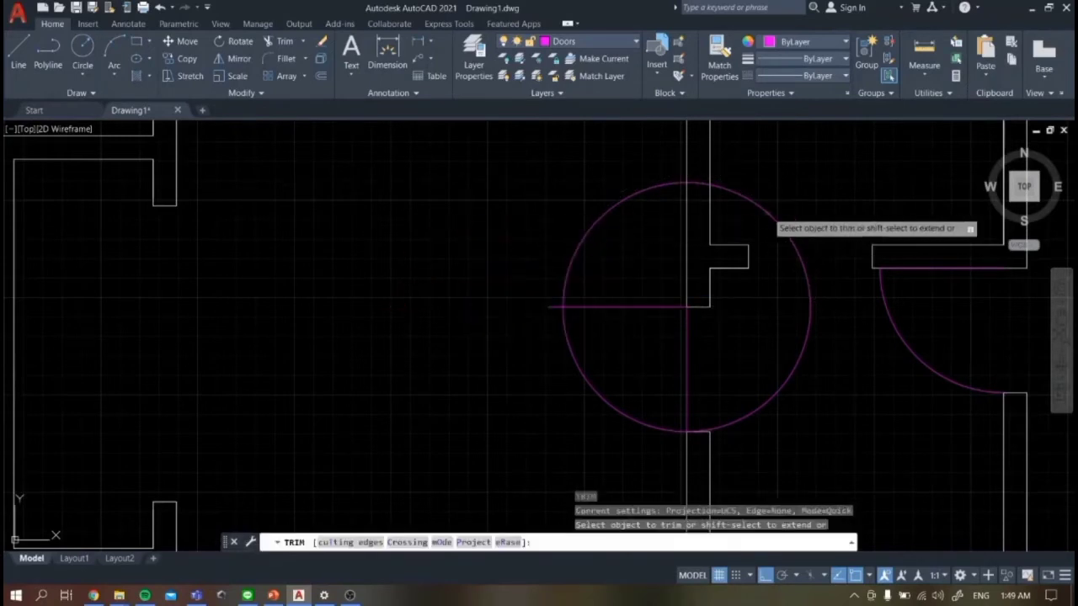
pyautogui.click(767, 211)
pyautogui.moveTo(699, 184); pyautogui.dragTo(650, 207)
pyautogui.click(555, 305)
pyautogui.moveTo(676, 378)
pyautogui.mouseDown()
pyautogui.moveTo(712, 371)
pyautogui.moveTo(703, 318)
pyautogui.mouseUp()
pyautogui.scroll(-6, 725, 341)
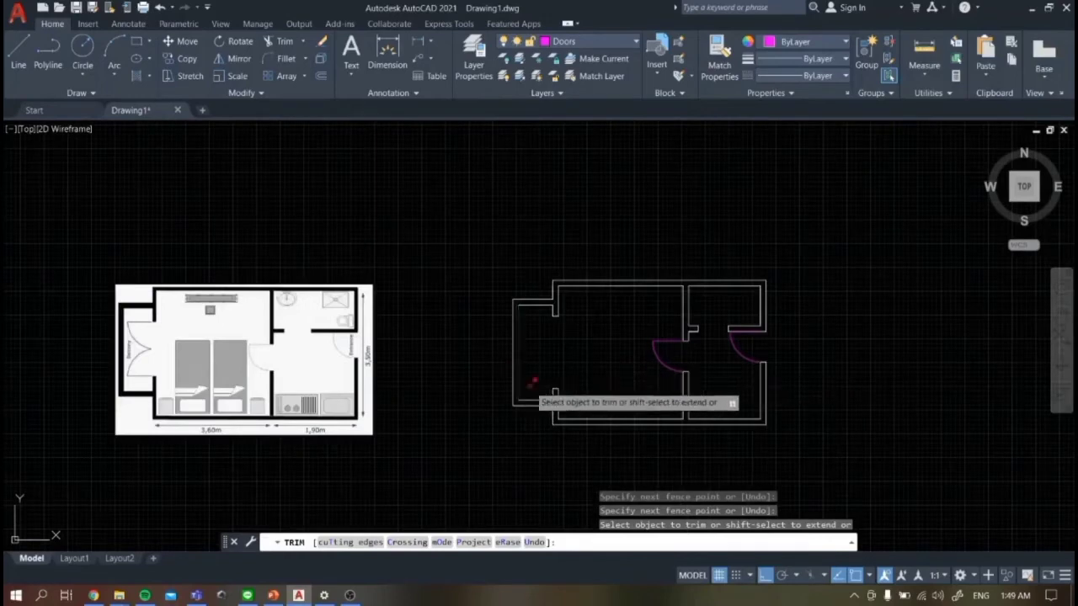
# - Draw a vertical line across the balcony opening, flush with the wall's balcony-side face
pyautogui.scroll(4, 532, 383)
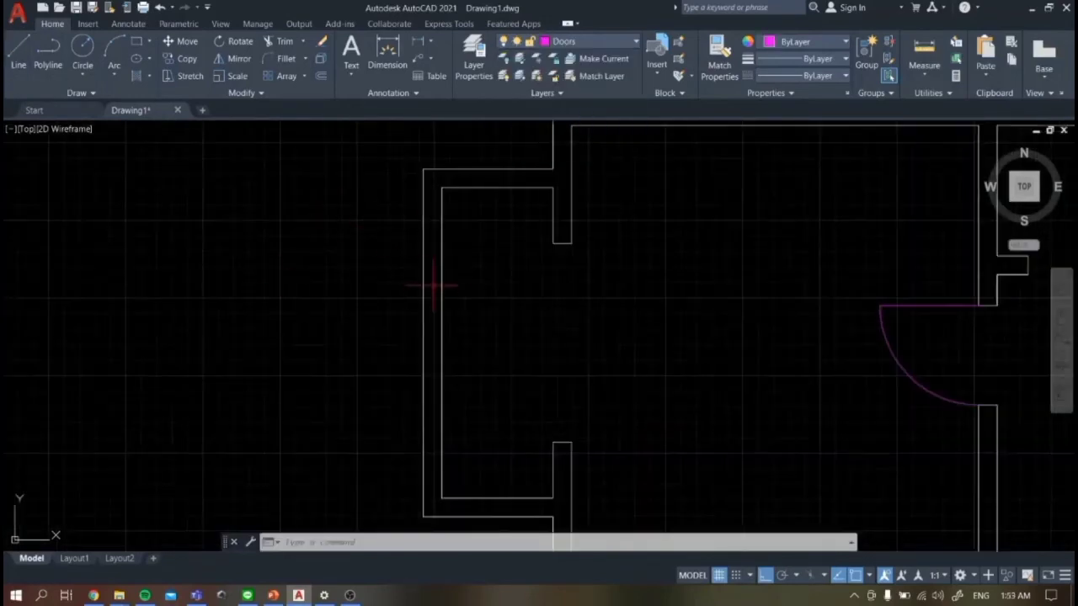
pyautogui.click(20, 56)
pyautogui.click(554, 243)
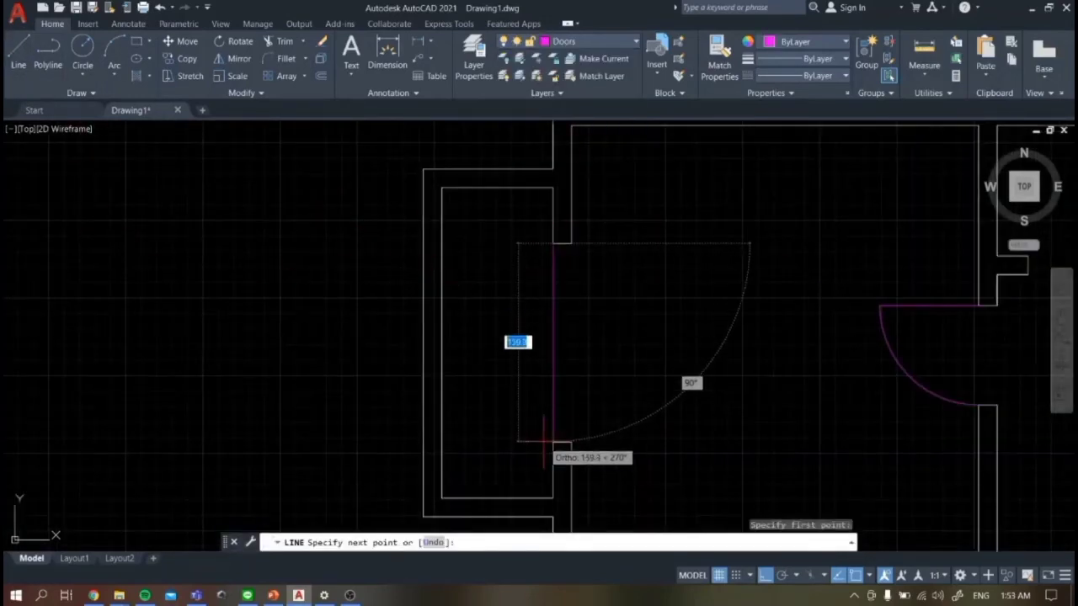
pyautogui.click(553, 440)
pyautogui.press('Escape')
# - Draw two circles of radius 80 centred on the upper and lower ends of the balcony opening line
pyautogui.click(82, 50)
pyautogui.click(553, 243)
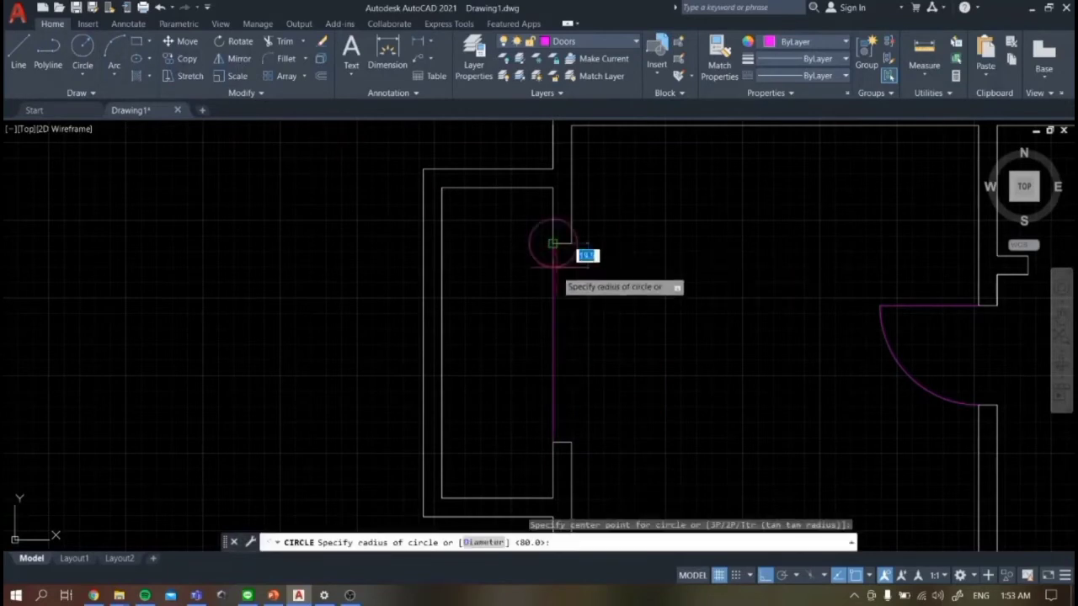
pyautogui.write('80')
pyautogui.press('Return')
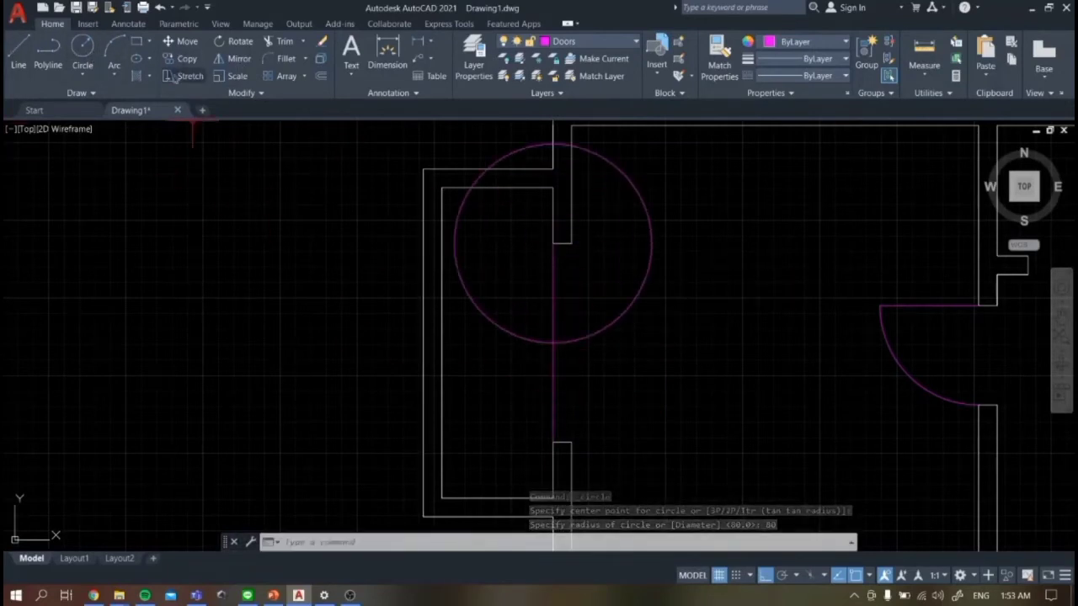
pyautogui.press('space')
pyautogui.click(556, 442)
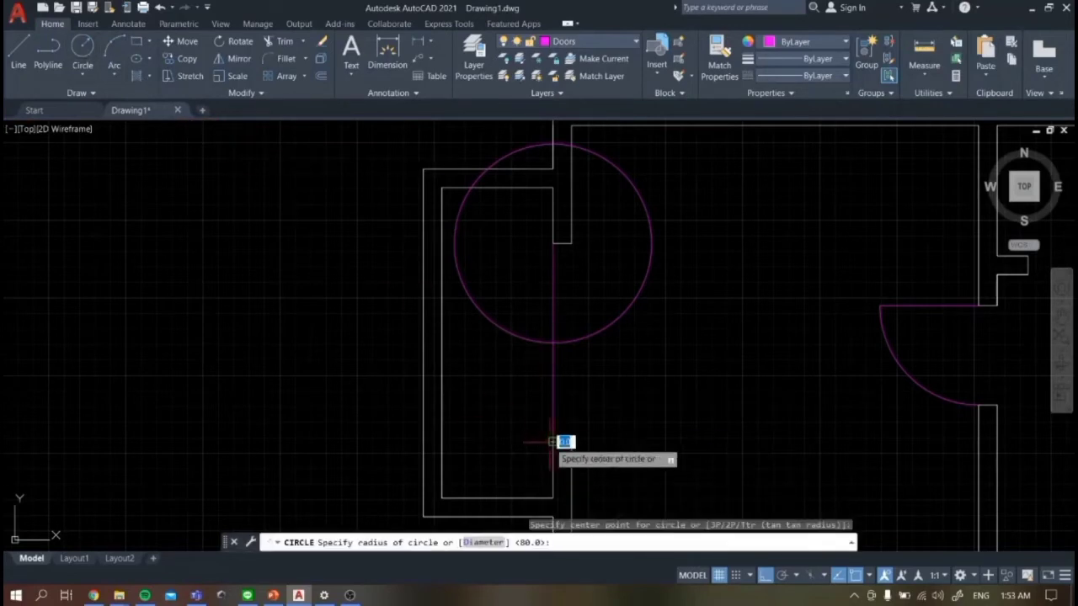
pyautogui.press('Return')
pyautogui.scroll(-3, 510, 240)
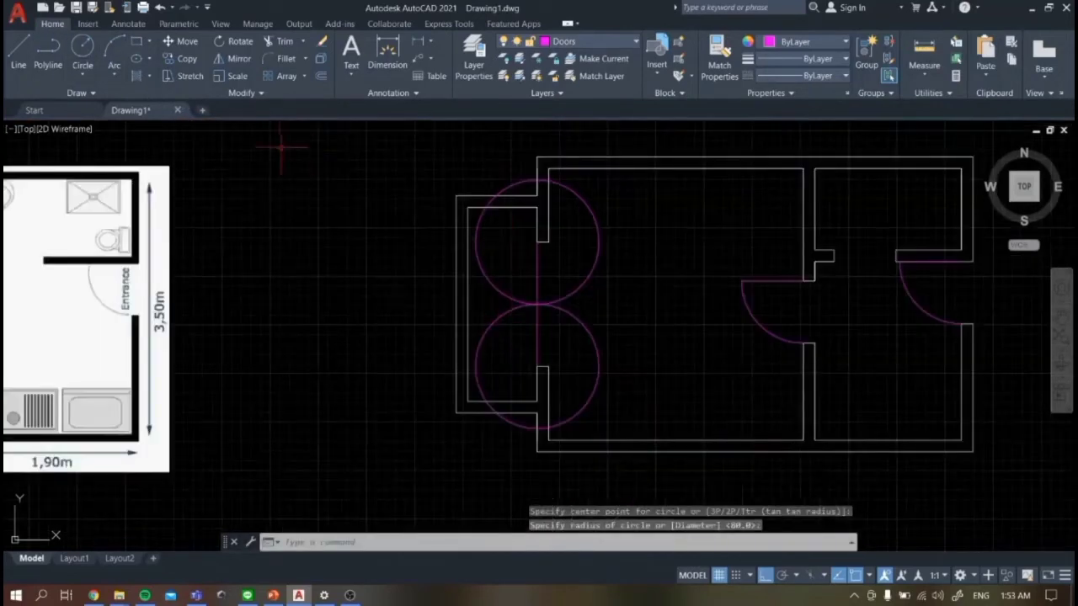
# - Draw a horizontal line from the upper balcony circle's centre to just past its left edge
pyautogui.write('l')
pyautogui.press('Return')
pyautogui.scroll(3, 554, 205)
pyautogui.click(552, 200)
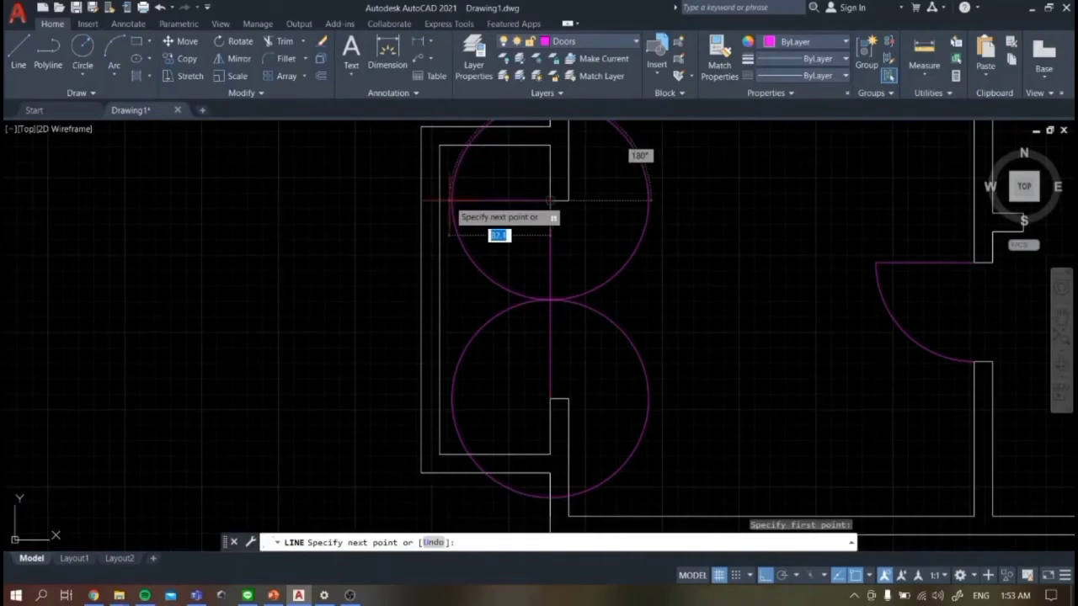
pyautogui.scroll(2, 441, 201)
pyautogui.click(444, 201)
pyautogui.hotkey('ctrl', 'z')
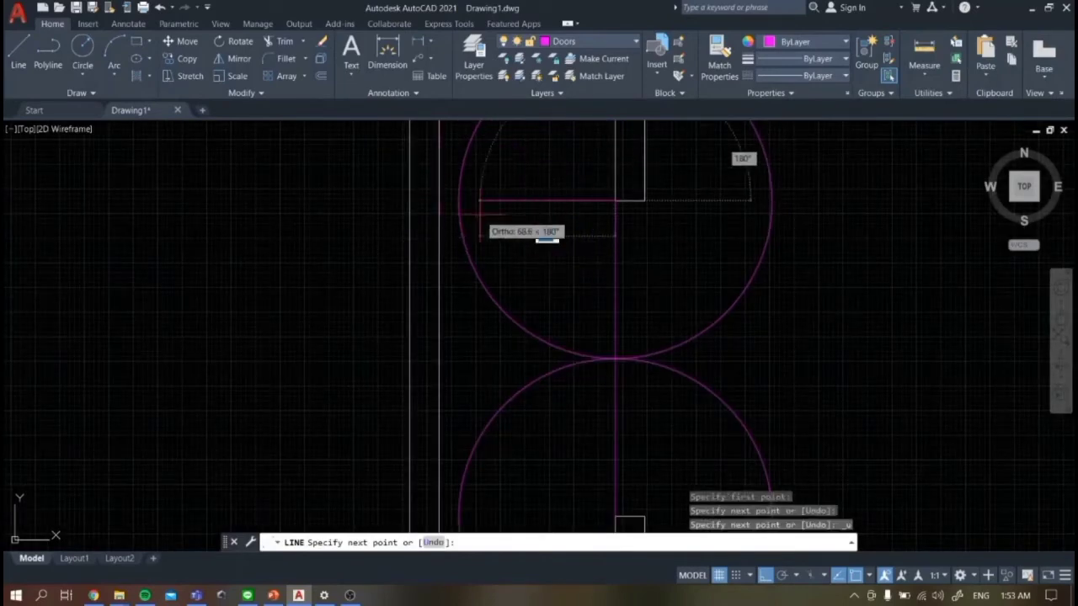
pyautogui.press('Escape')
pyautogui.scroll(-4, 493, 173)
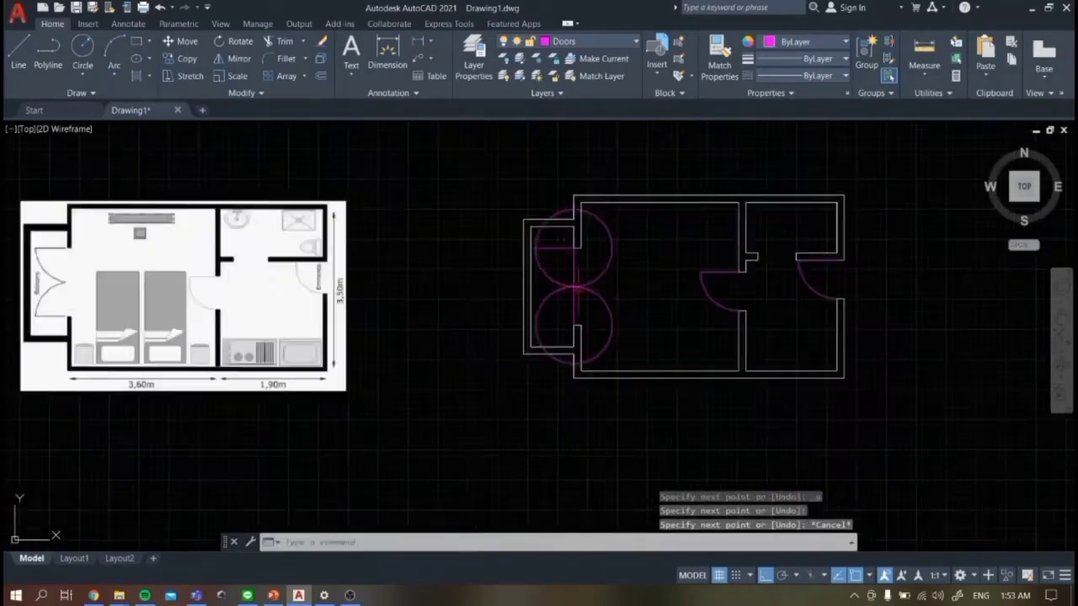
pyautogui.scroll(3, 229, 127)
pyautogui.write('l')
pyautogui.press('Return')
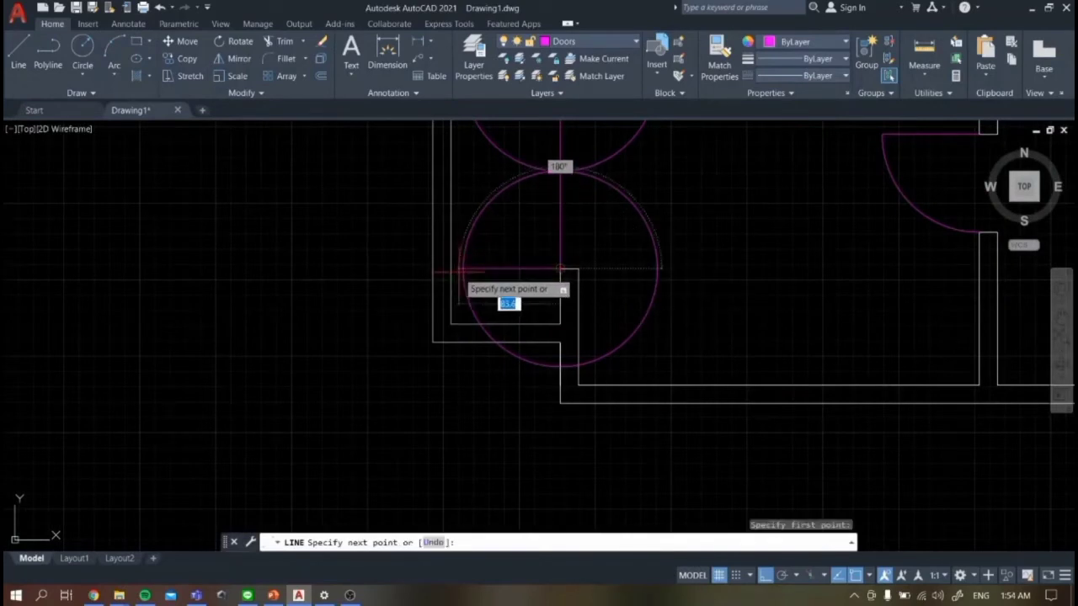
pyautogui.click(463, 271)
pyautogui.press('Escape')
# - Draw a horizontal line from the lower balcony circle's centre to just past its left edge
pyautogui.click(18, 57)
pyautogui.click(560, 271)
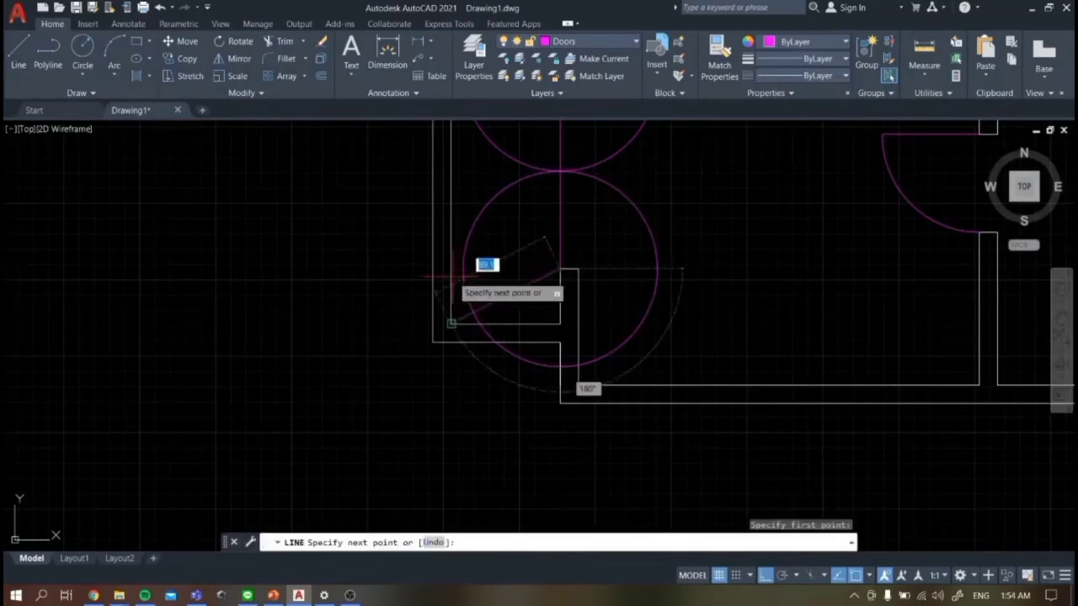
pyautogui.scroll(2, 462, 270)
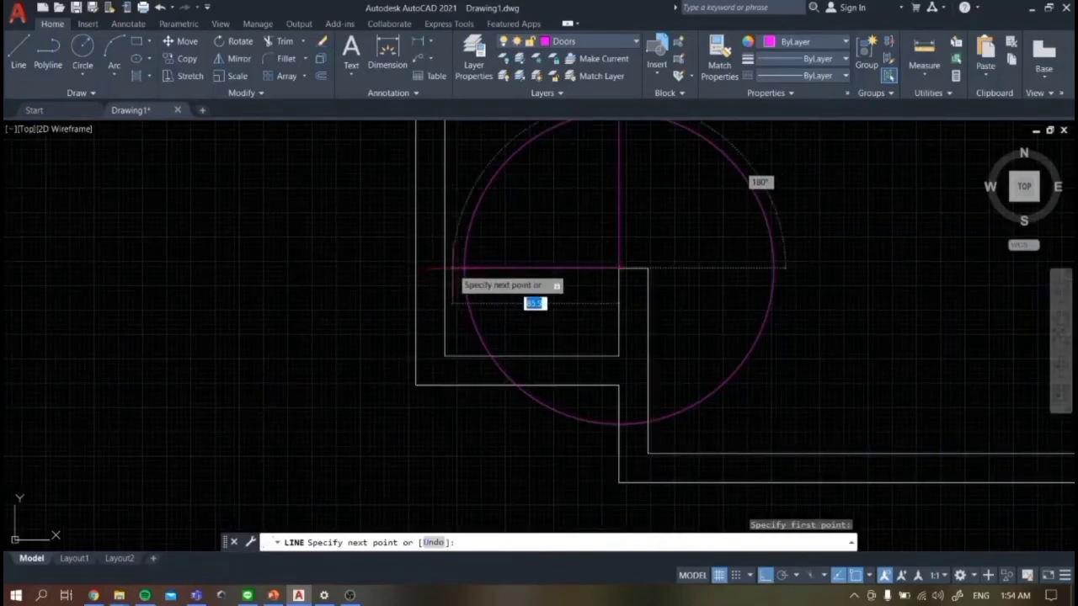
pyautogui.press('Escape')
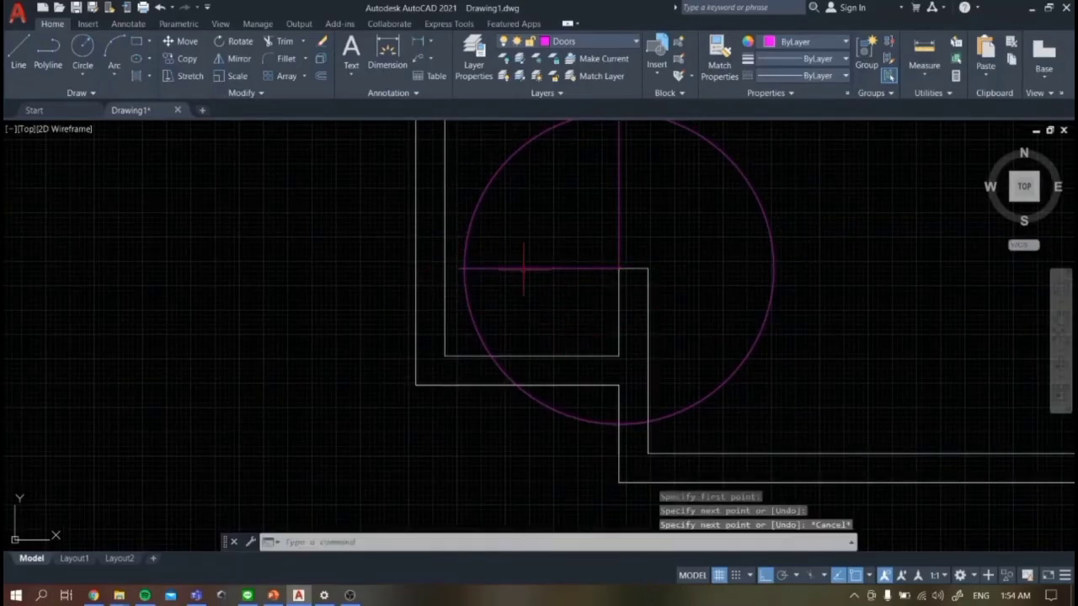
# - Trim the upper balcony circle to its lower-left quarter arc and cut off the horizontal line's overhang beyond the arc
pyautogui.scroll(-3, 525, 267)
pyautogui.scroll(-2, 638, 186)
pyautogui.moveTo(861, 242); pyautogui.dragTo(829, 354, button='middle')
pyautogui.write('tr')
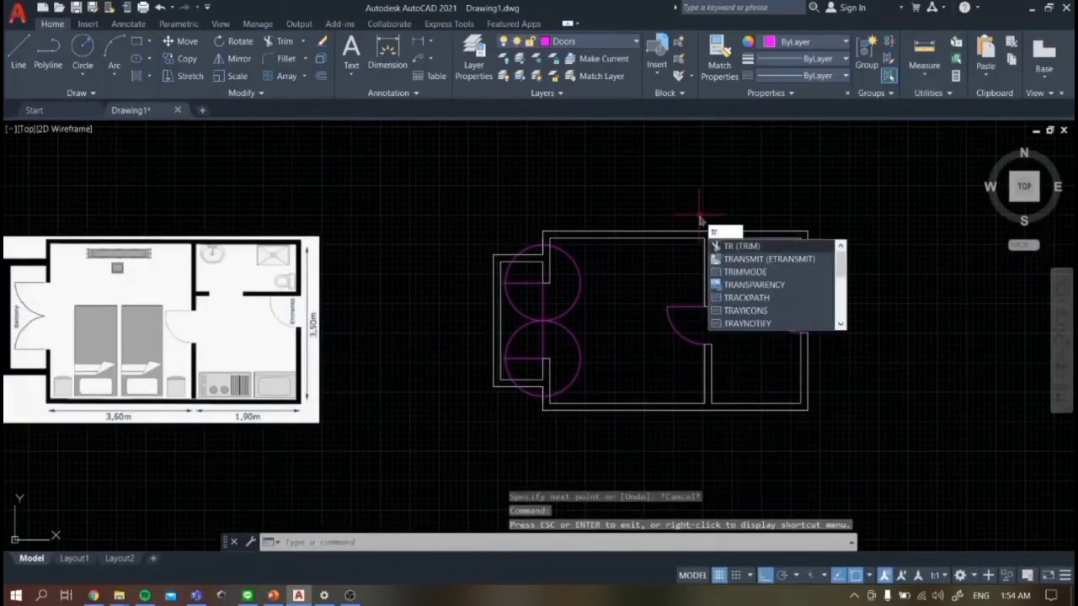
pyautogui.press('Return')
pyautogui.scroll(4, 527, 253)
pyautogui.moveTo(536, 225); pyautogui.dragTo(637, 228)
pyautogui.scroll(6, 554, 204)
pyautogui.scroll(-4, 578, 308)
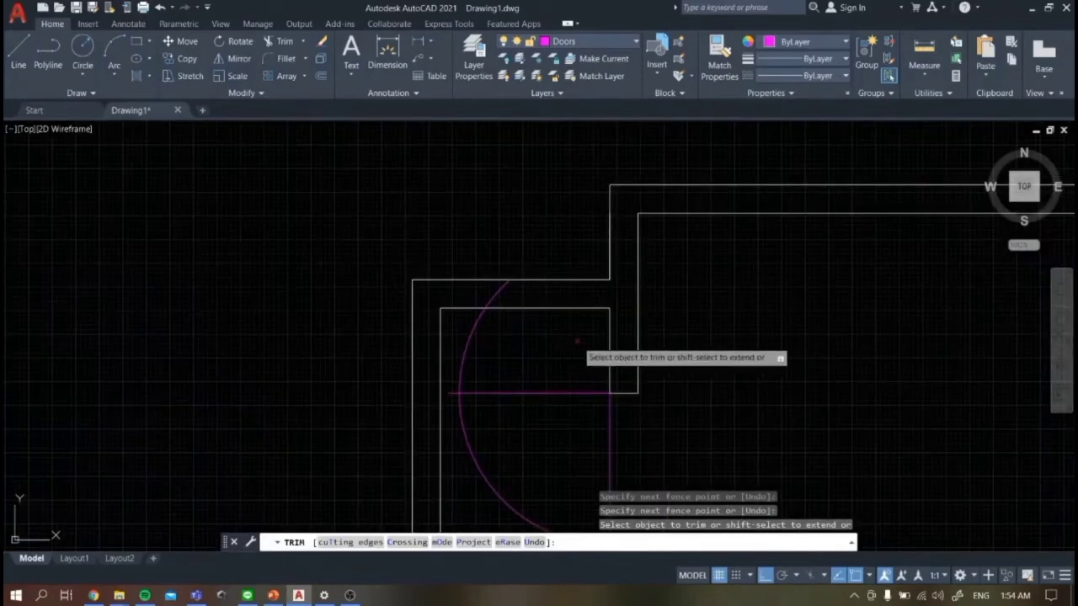
pyautogui.moveTo(454, 393); pyautogui.dragTo(470, 345)
pyautogui.scroll(-5, 510, 353)
# - Trim the lower balcony circle to its upper-left quarter arc and cut off its horizontal line's overhang
pyautogui.scroll(3, 442, 431)
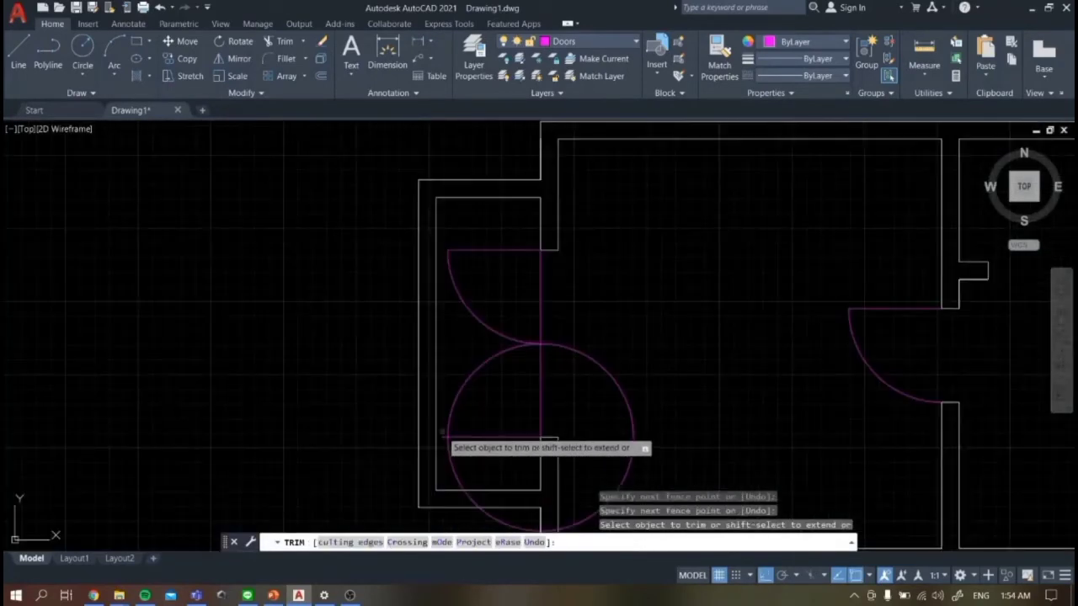
pyautogui.moveTo(599, 402); pyautogui.dragTo(641, 408)
pyautogui.moveTo(476, 468); pyautogui.dragTo(450, 479)
pyautogui.scroll(-2, 465, 468)
pyautogui.scroll(3, 475, 496)
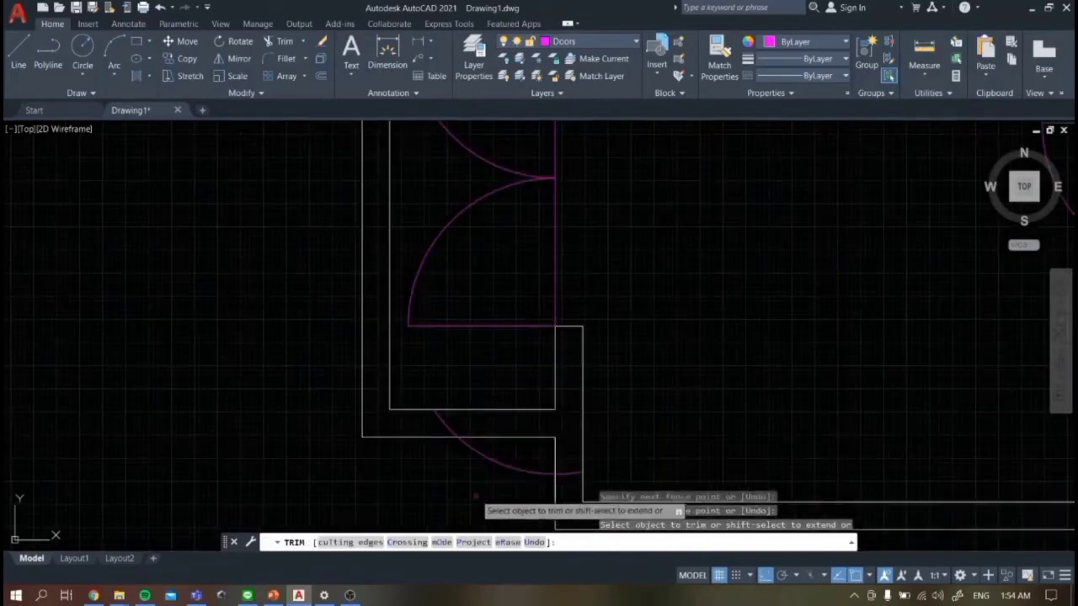
pyautogui.scroll(-5, 503, 318)
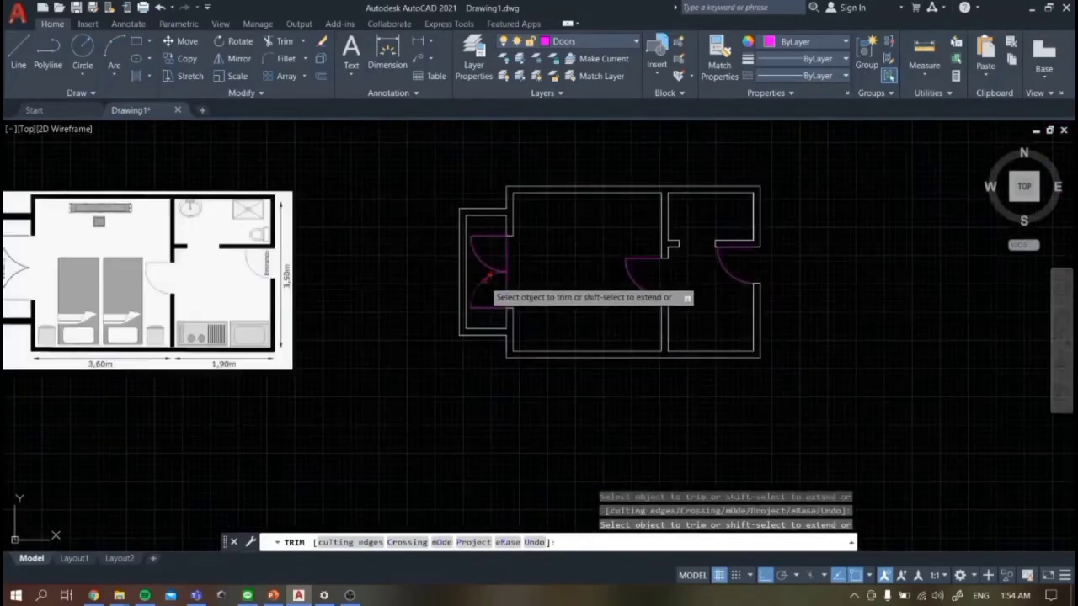
# - End the Trim command and make Furniture the current layer
pyautogui.scroll(2, 486, 282)
pyautogui.scroll(-4, 578, 289)
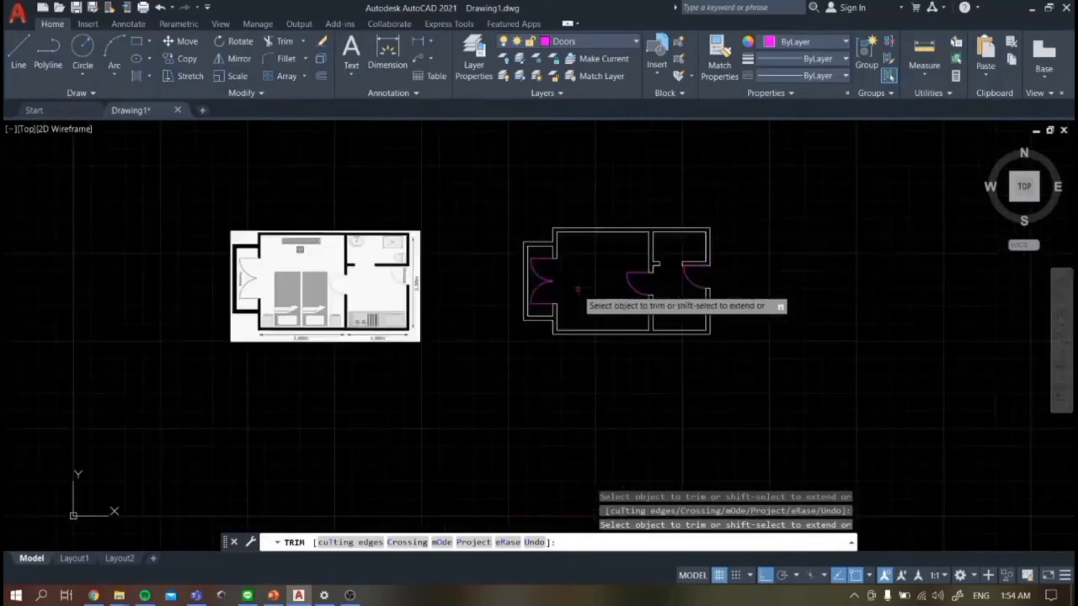
pyautogui.press('Escape')
pyautogui.scroll(4, 710, 235)
pyautogui.scroll(-2, 710, 236)
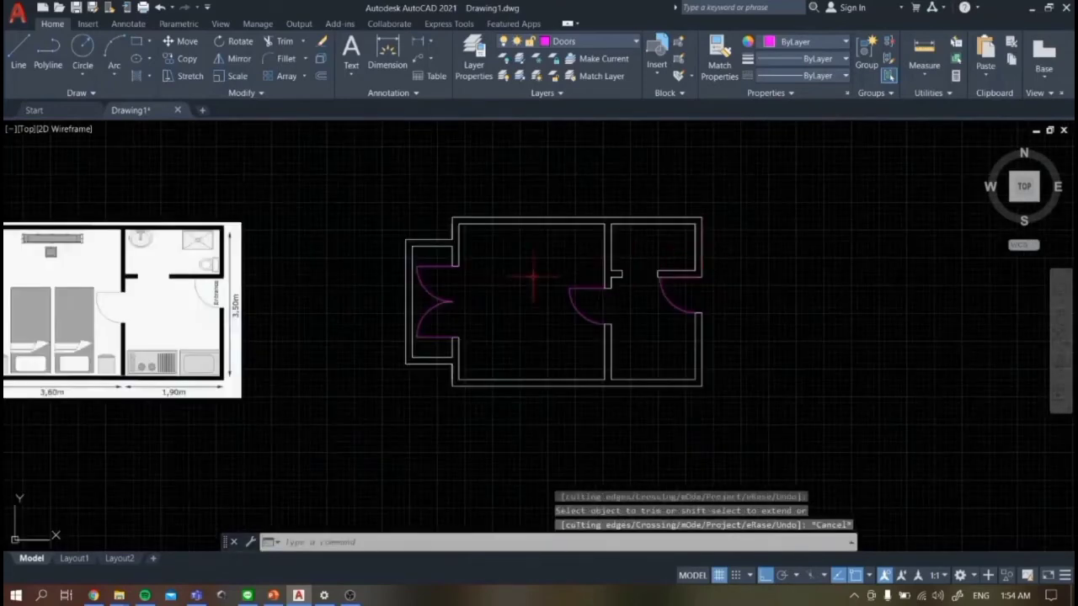
pyautogui.scroll(-2, 529, 274)
pyautogui.scroll(2, 515, 268)
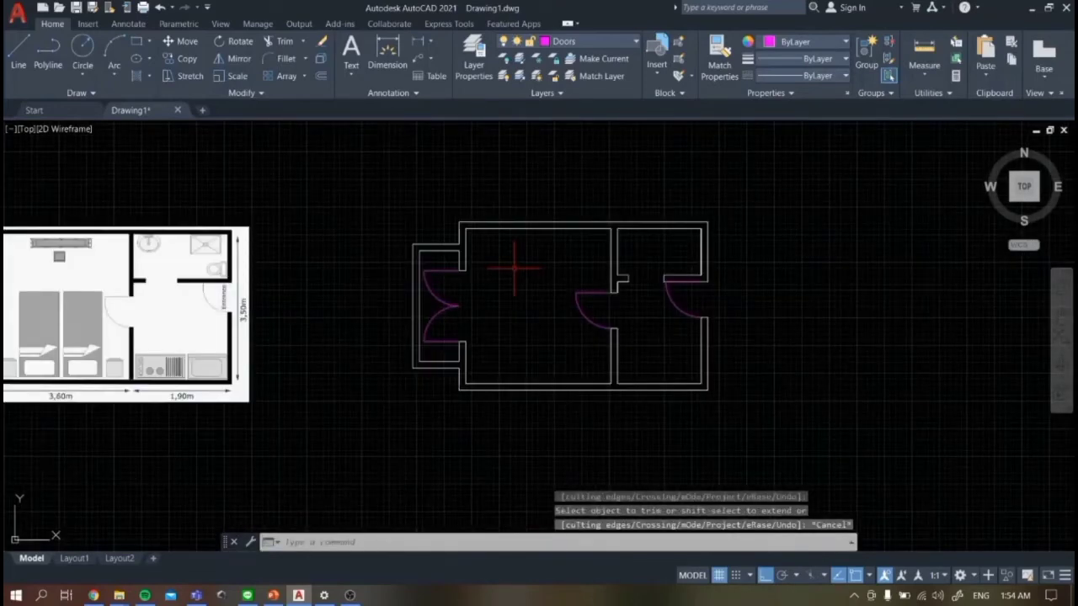
pyautogui.click(590, 41)
pyautogui.click(581, 108)
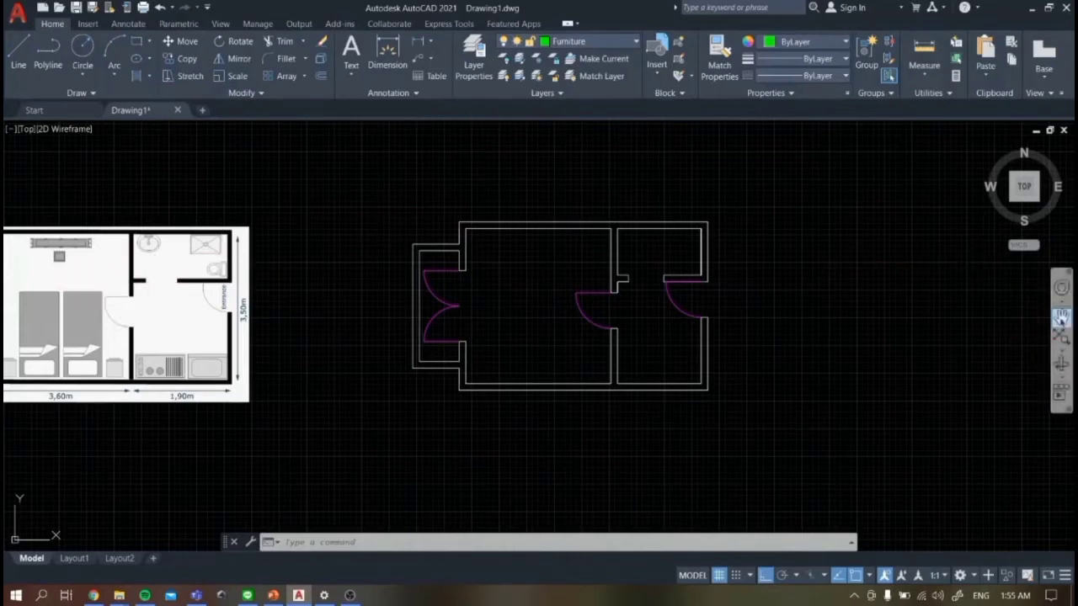
pyautogui.click(1061, 316)
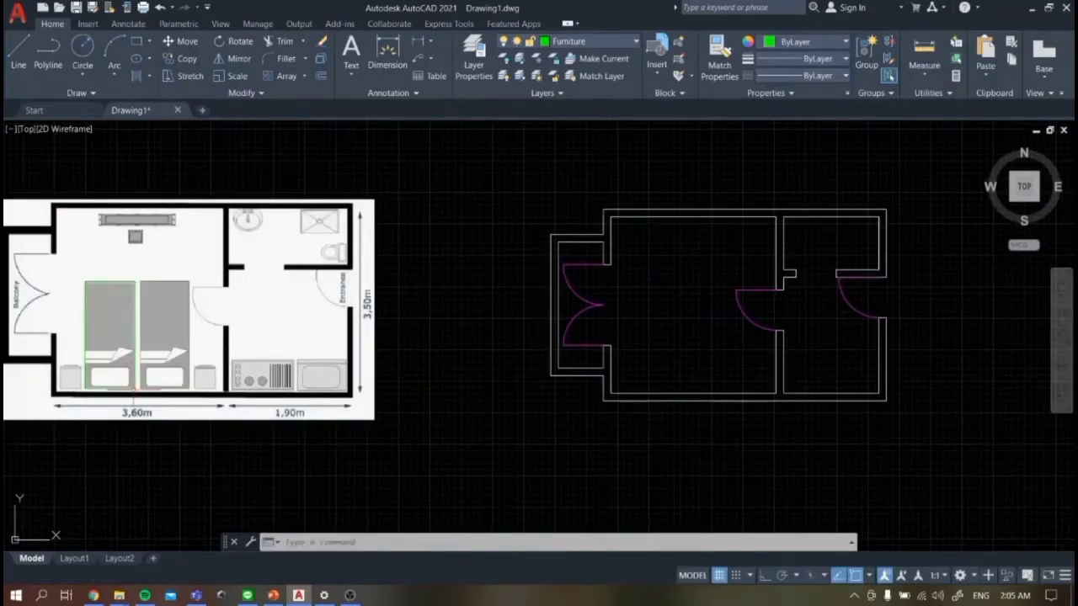
# - Move the bed rectangle from the reference image into the drawn bedroom, just inside the lower wall and beside the door swing
pyautogui.click(181, 40)
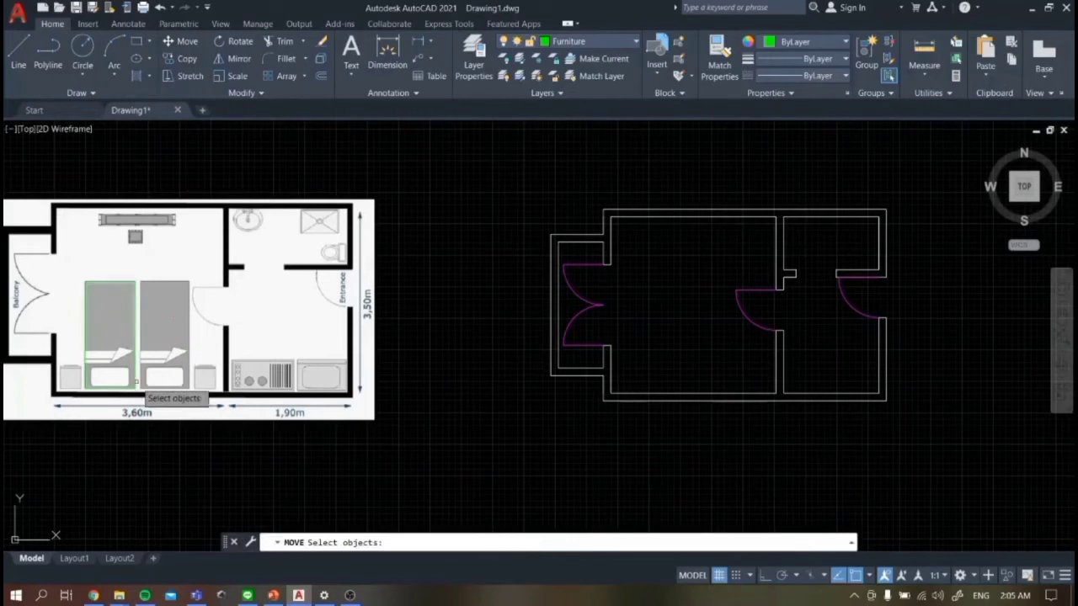
pyautogui.press('Escape')
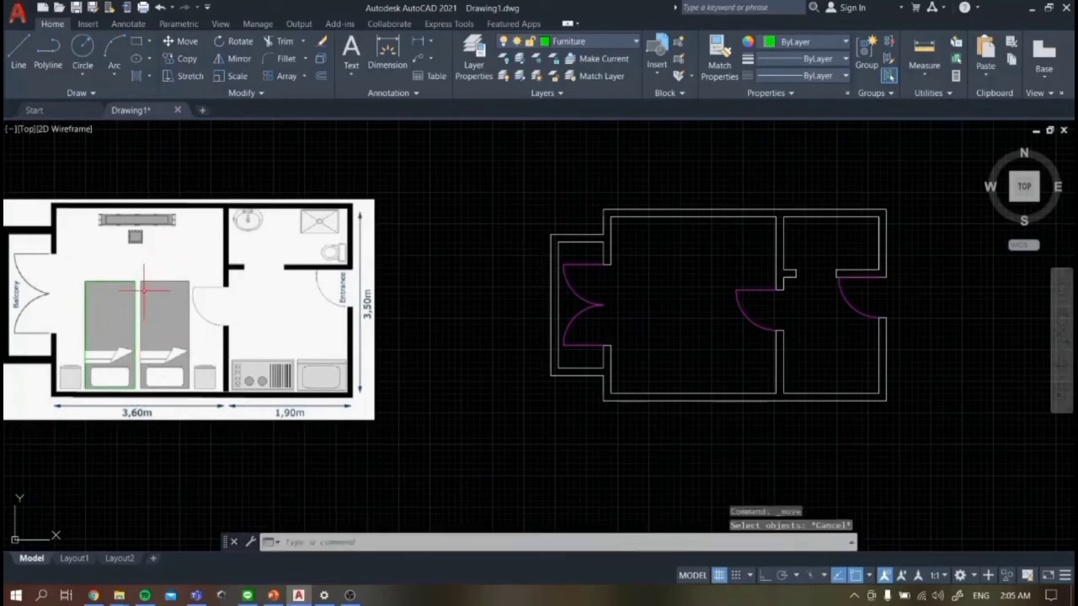
pyautogui.click(136, 288)
pyautogui.click(189, 40)
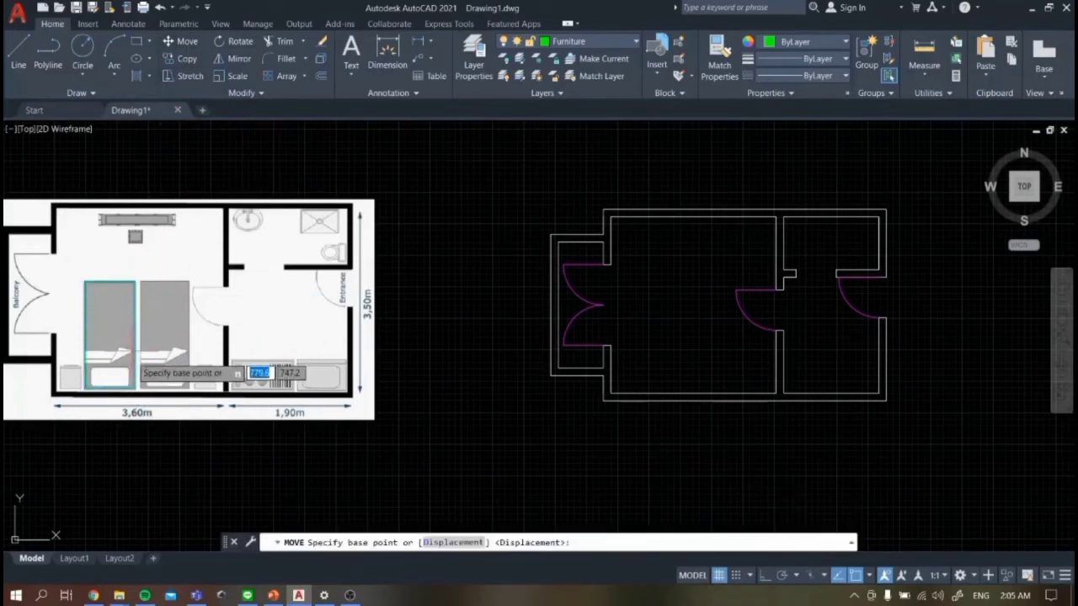
pyautogui.click(135, 388)
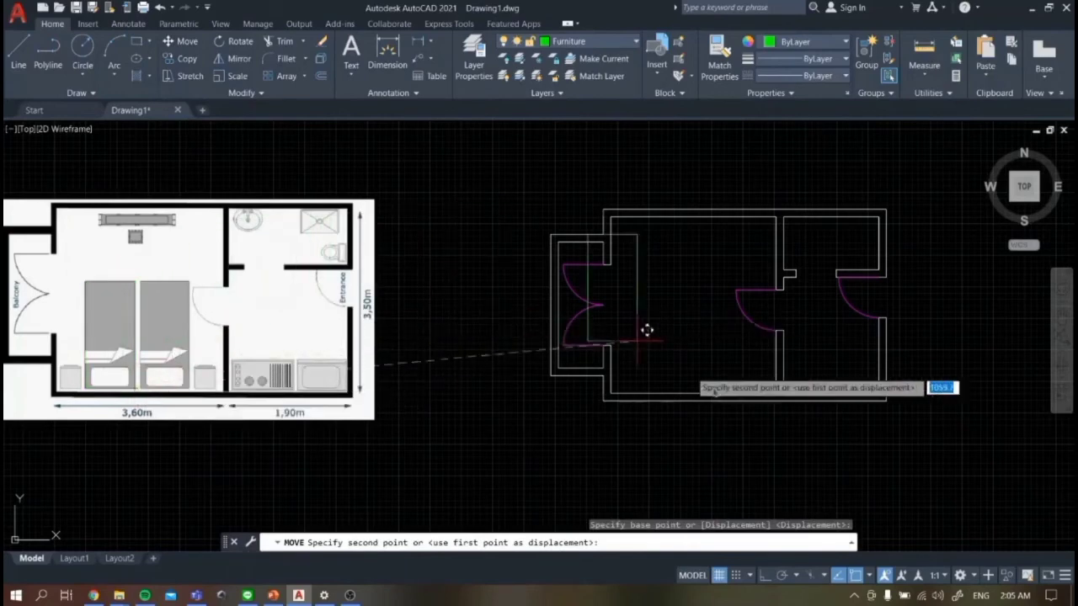
pyautogui.scroll(2, 738, 394)
pyautogui.scroll(-2, 674, 311)
pyautogui.scroll(2, 692, 310)
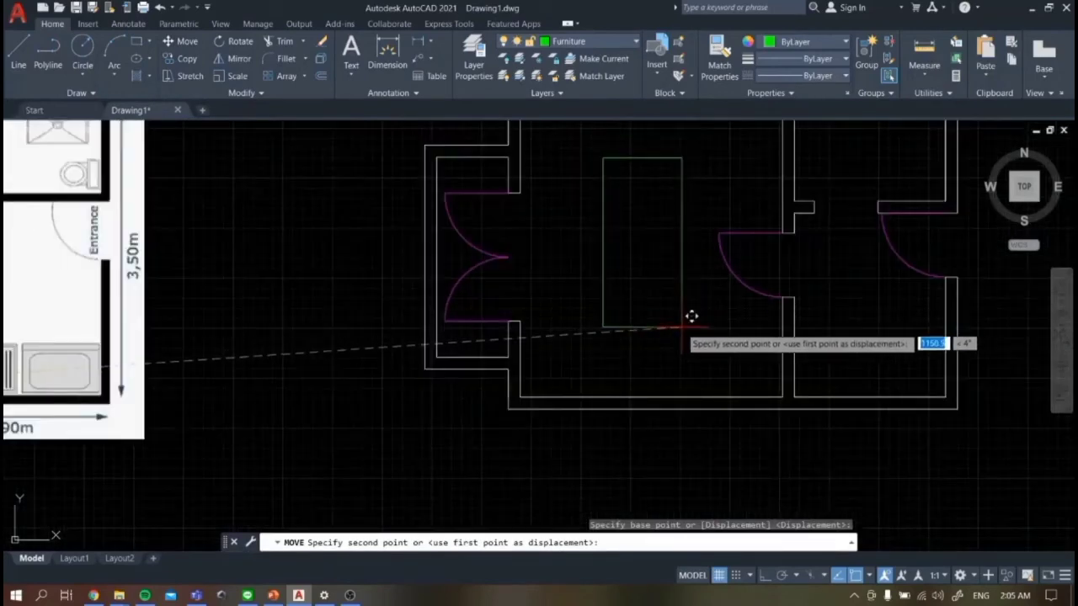
pyautogui.scroll(-2, 691, 315)
pyautogui.scroll(2, 690, 316)
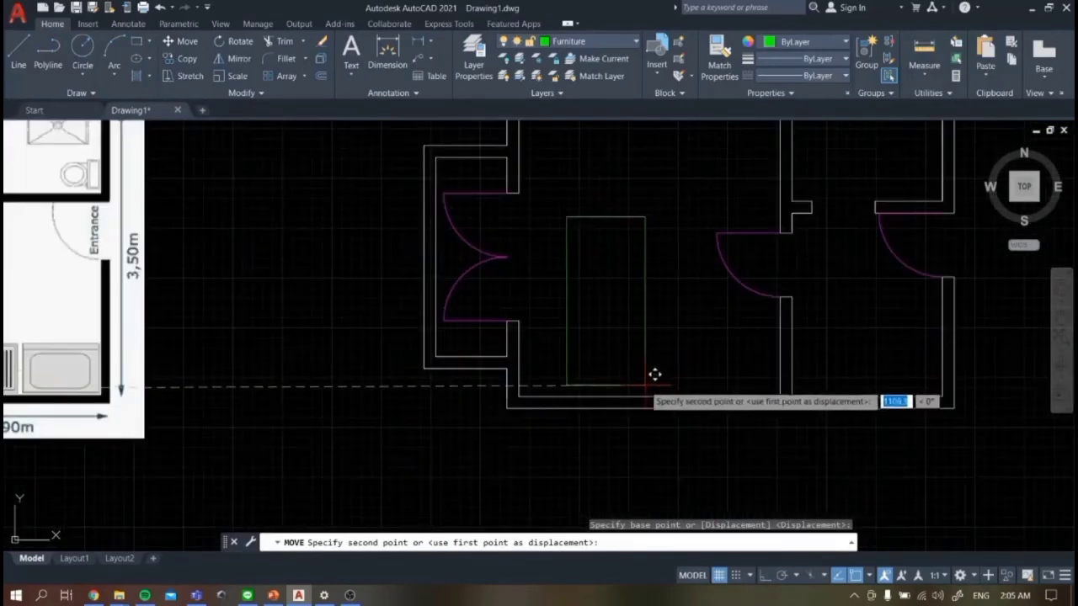
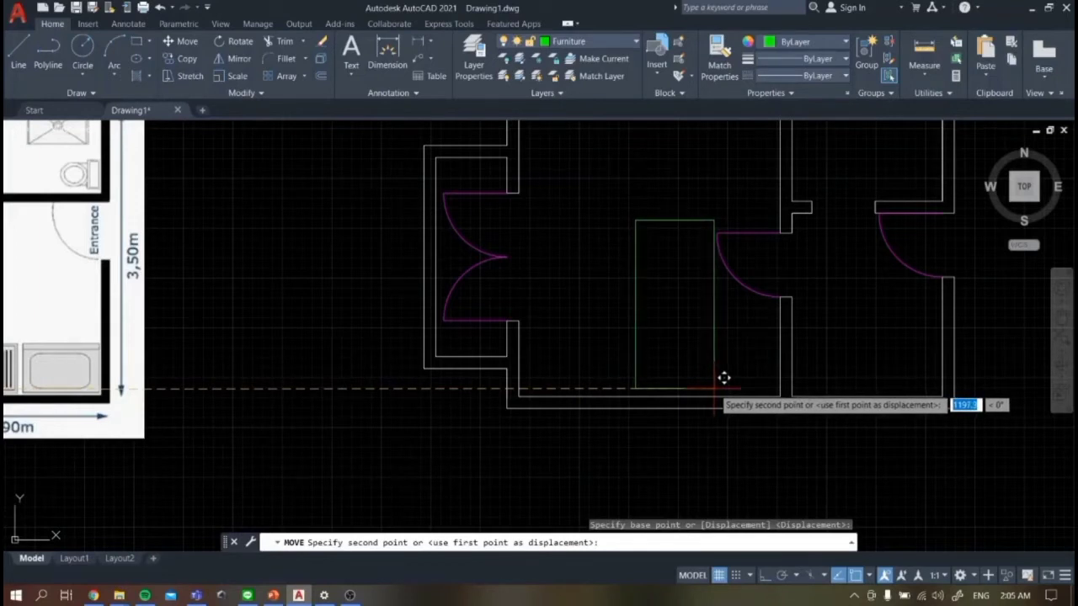
pyautogui.click(715, 389)
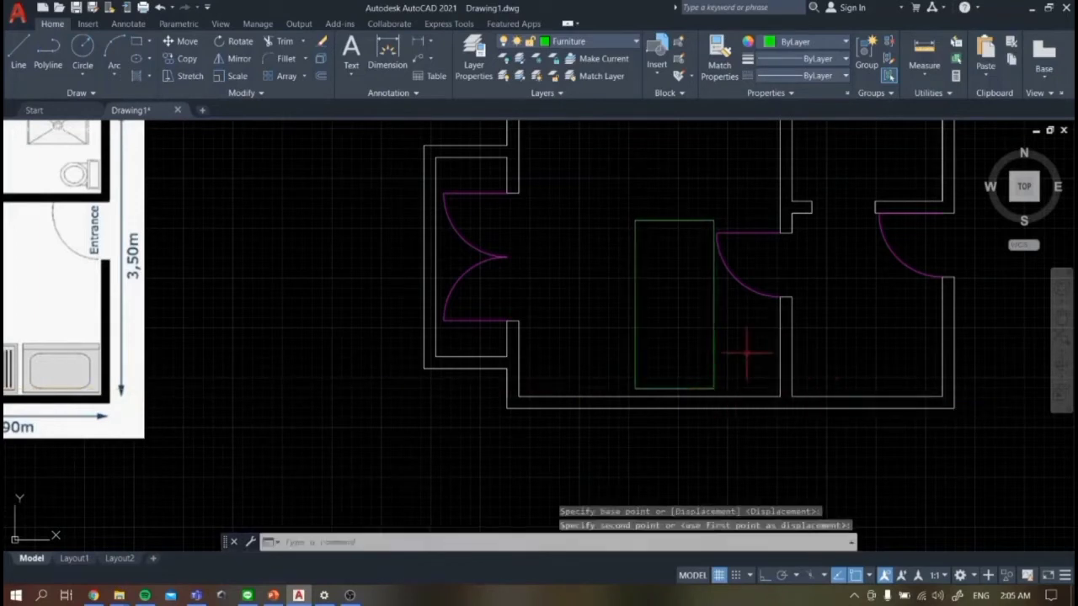
# - Copy the bed rectangle and paste the duplicate level with it on its left, leaving a narrow gap between the two beds
pyautogui.scroll(-3, 746, 354)
pyautogui.scroll(3, 626, 225)
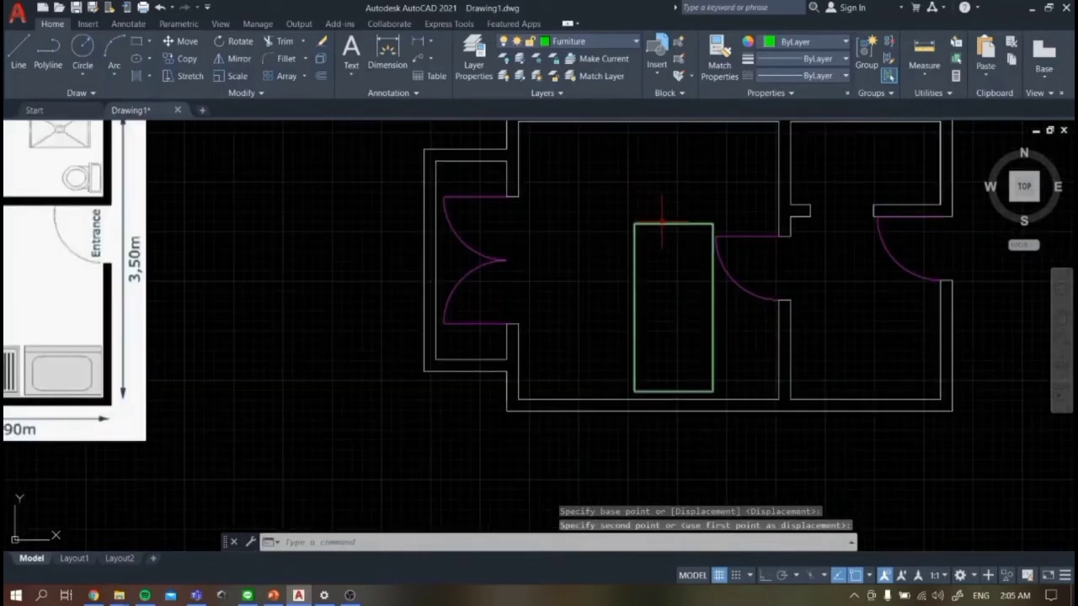
pyautogui.click(662, 223)
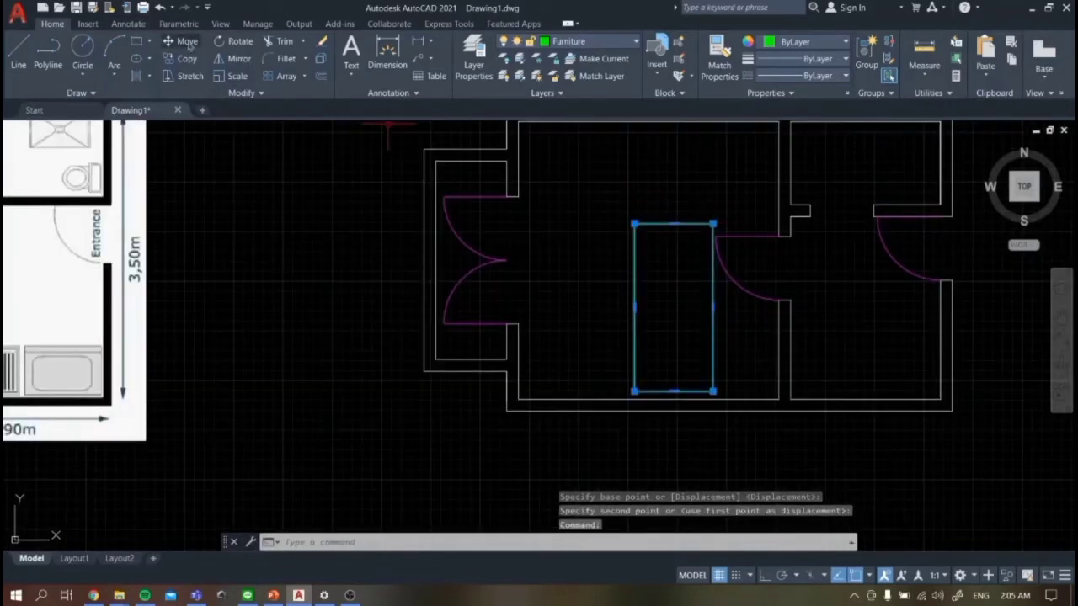
pyautogui.hotkey('ctrl', 'c')
pyautogui.hotkey('ctrl', 'v')
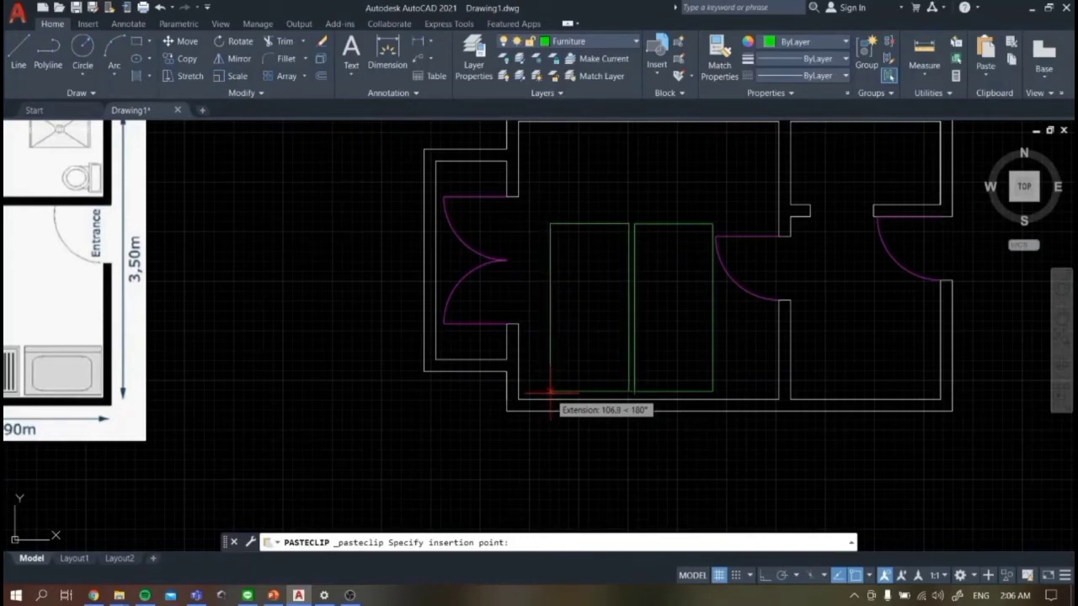
pyautogui.click(552, 392)
# - Trace the left nightstand on the reference image with a rectangle
pyautogui.scroll(-4, 558, 300)
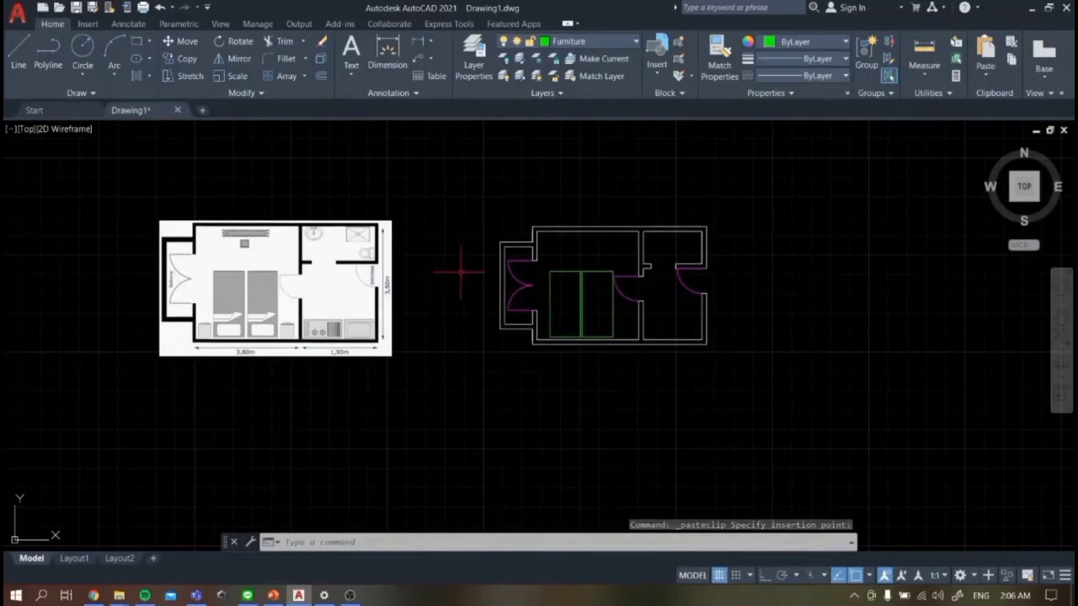
pyautogui.scroll(2, 241, 325)
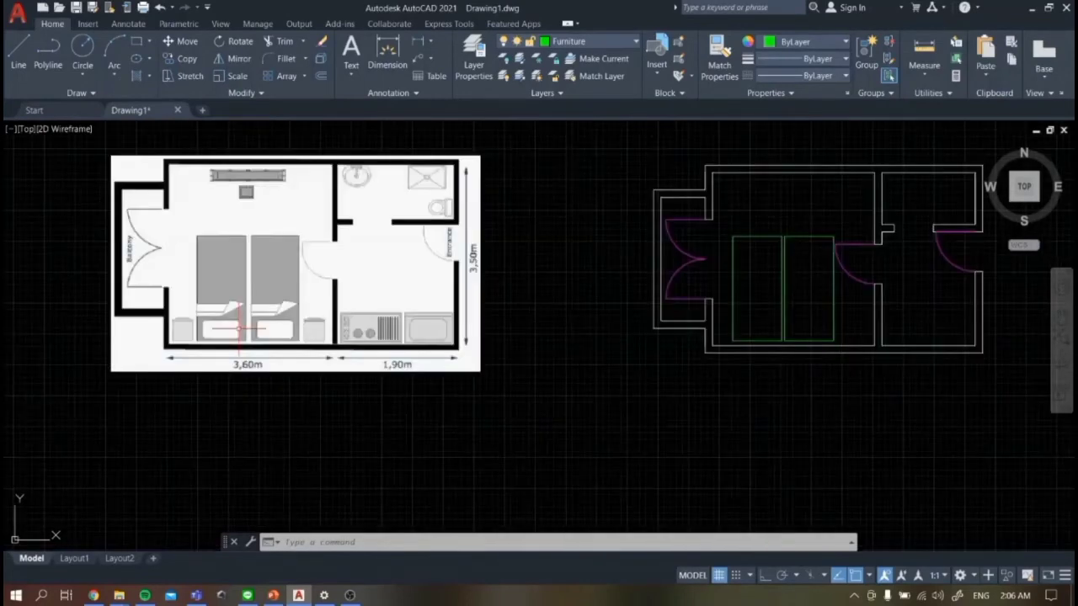
pyautogui.scroll(3, 239, 210)
pyautogui.scroll(-5, 226, 174)
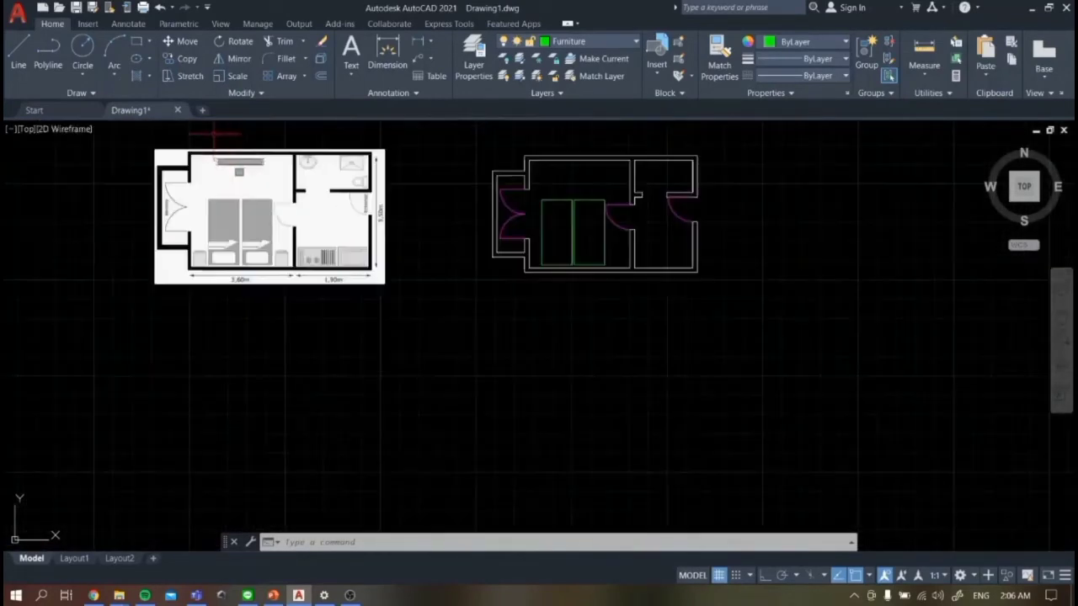
pyautogui.scroll(5, 213, 163)
pyautogui.scroll(-3, 265, 276)
pyautogui.scroll(3, 221, 393)
pyautogui.scroll(4, 179, 401)
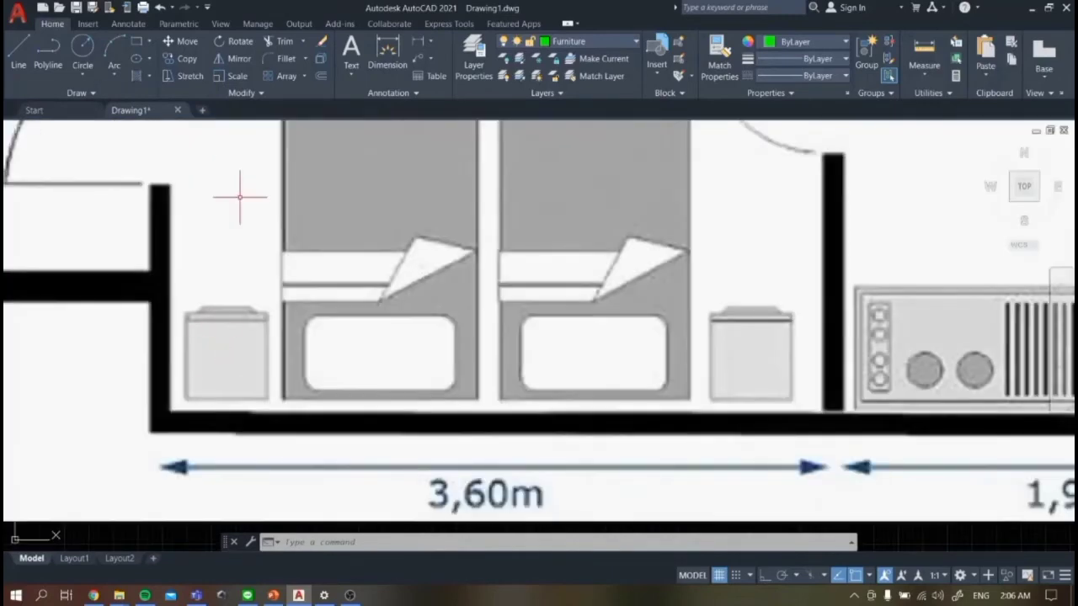
pyautogui.click(135, 41)
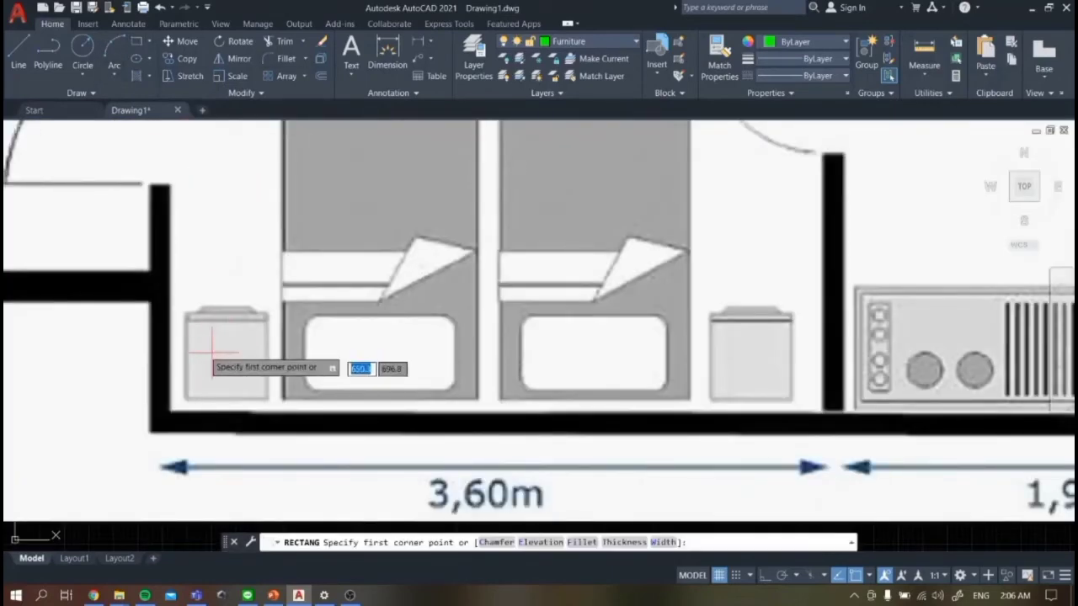
pyautogui.click(186, 312)
pyautogui.click(269, 401)
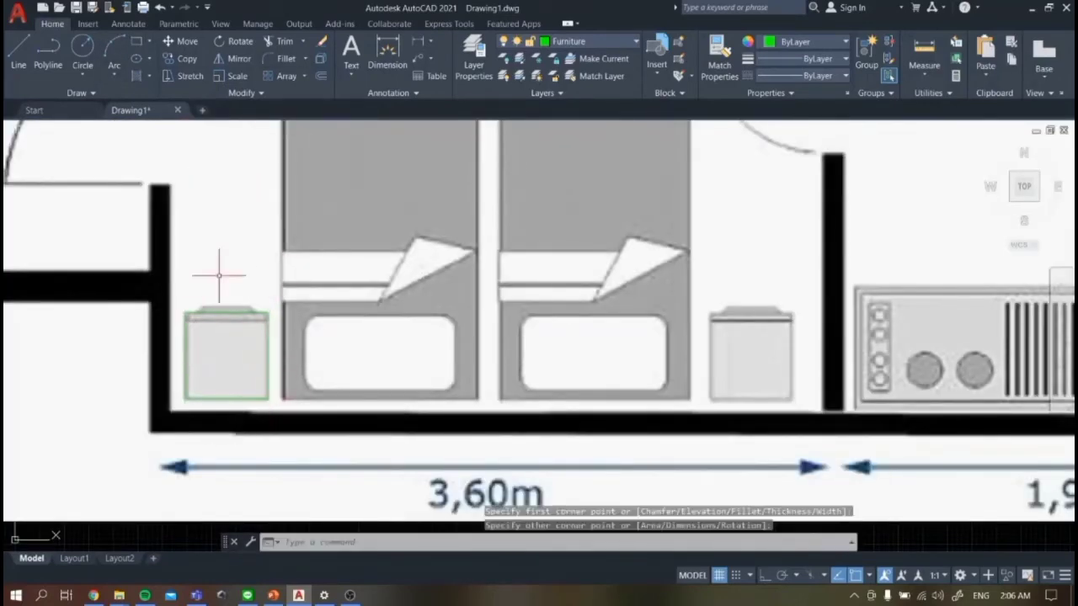
# - Move the nightstand rectangle from the reference image to the empty area just left of the drawn floor plan
pyautogui.click(187, 42)
pyautogui.press('Escape')
pyautogui.click(250, 312)
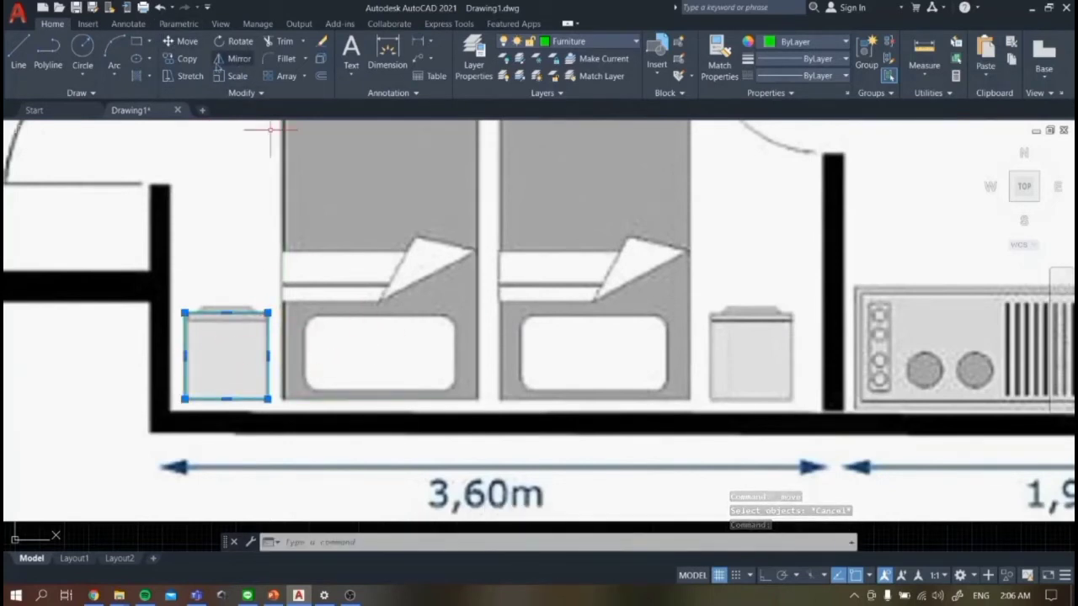
pyautogui.click(187, 42)
pyautogui.click(269, 401)
pyautogui.scroll(-5, 405, 392)
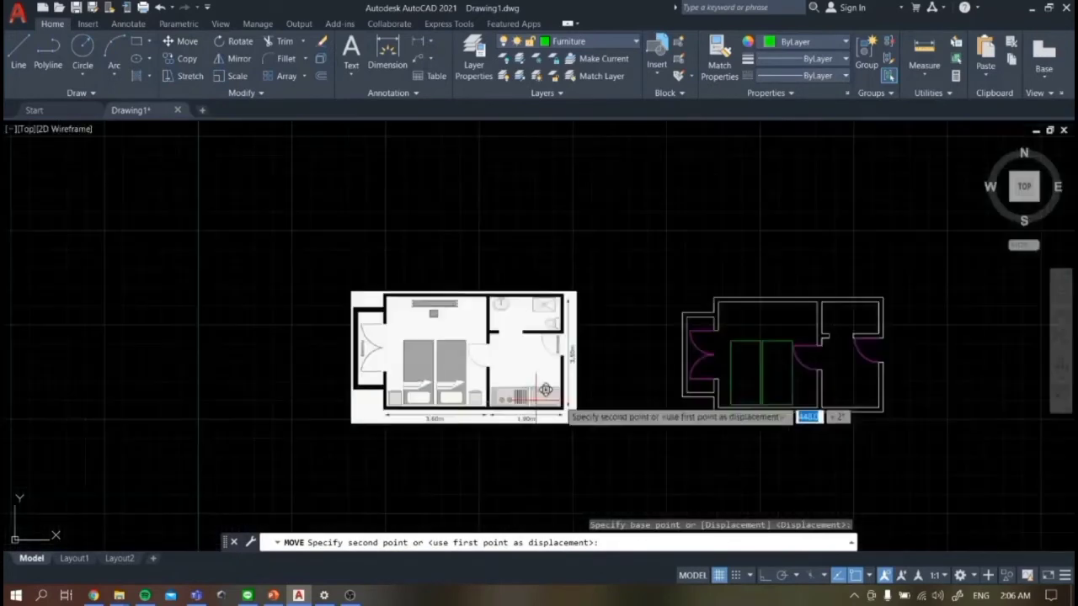
pyautogui.scroll(6, 741, 394)
pyautogui.scroll(-4, 732, 390)
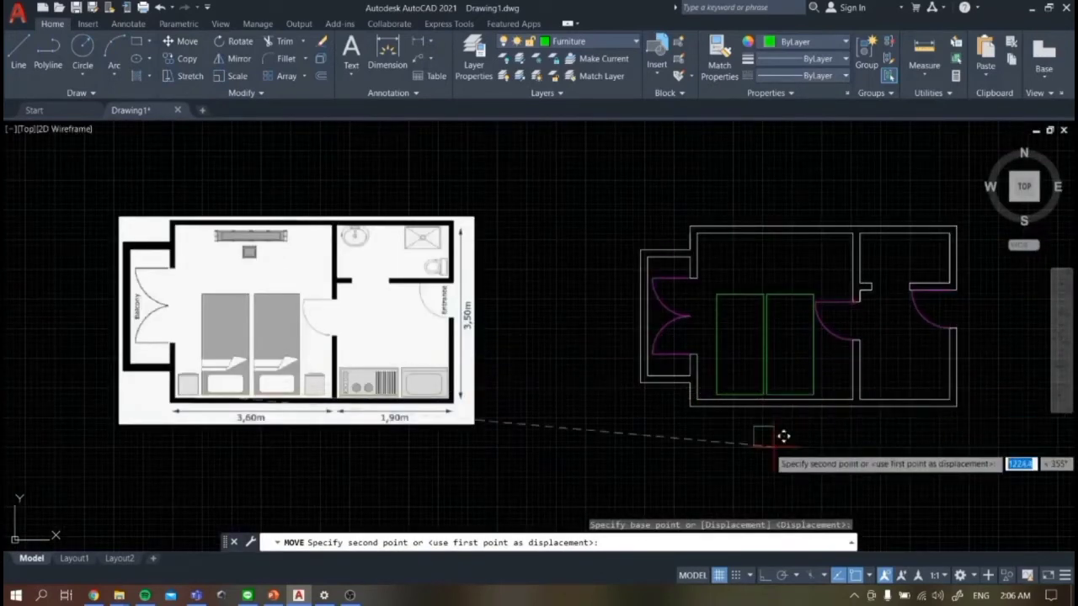
pyautogui.scroll(6, 783, 435)
pyautogui.scroll(-2, 617, 428)
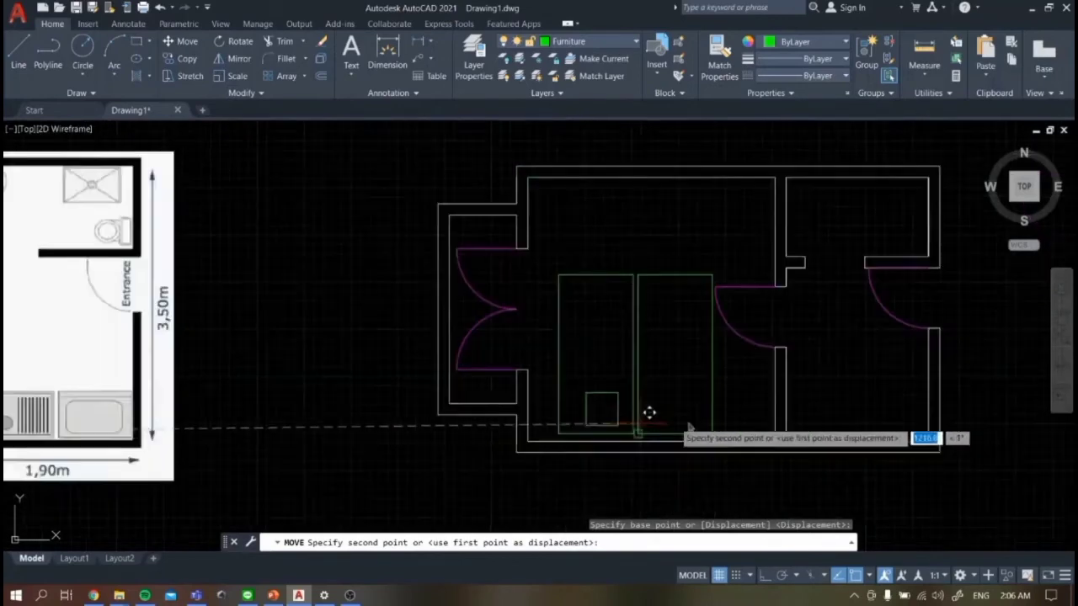
pyautogui.scroll(2, 496, 454)
pyautogui.click(545, 409)
# - Scale the nightstand rectangle down about its lower-left corner to a little under two thirds of its size
pyautogui.click(466, 341)
pyautogui.click(562, 421)
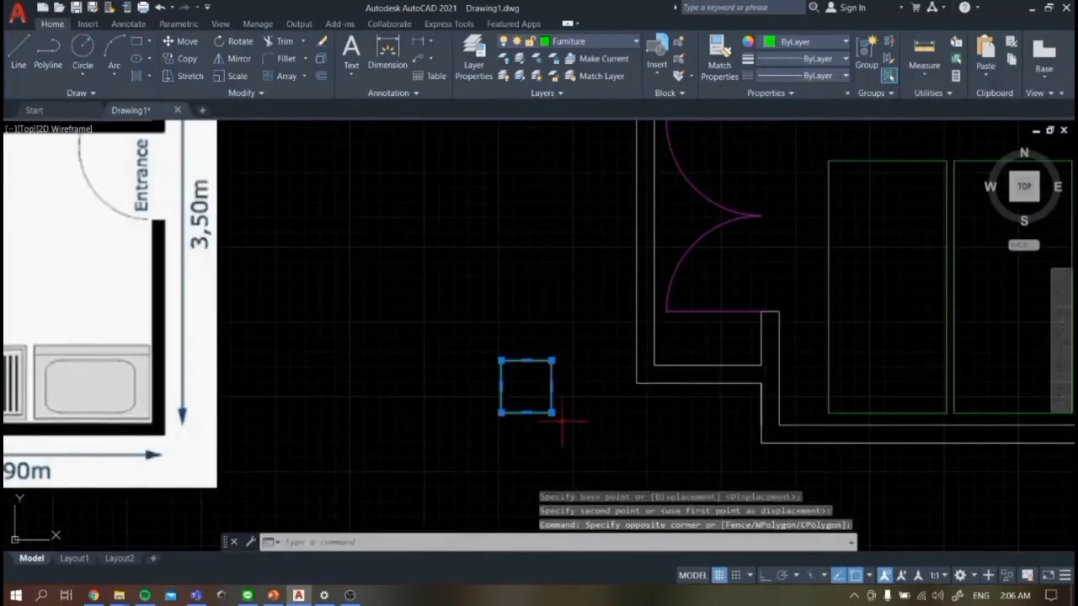
pyautogui.click(237, 76)
pyautogui.click(502, 412)
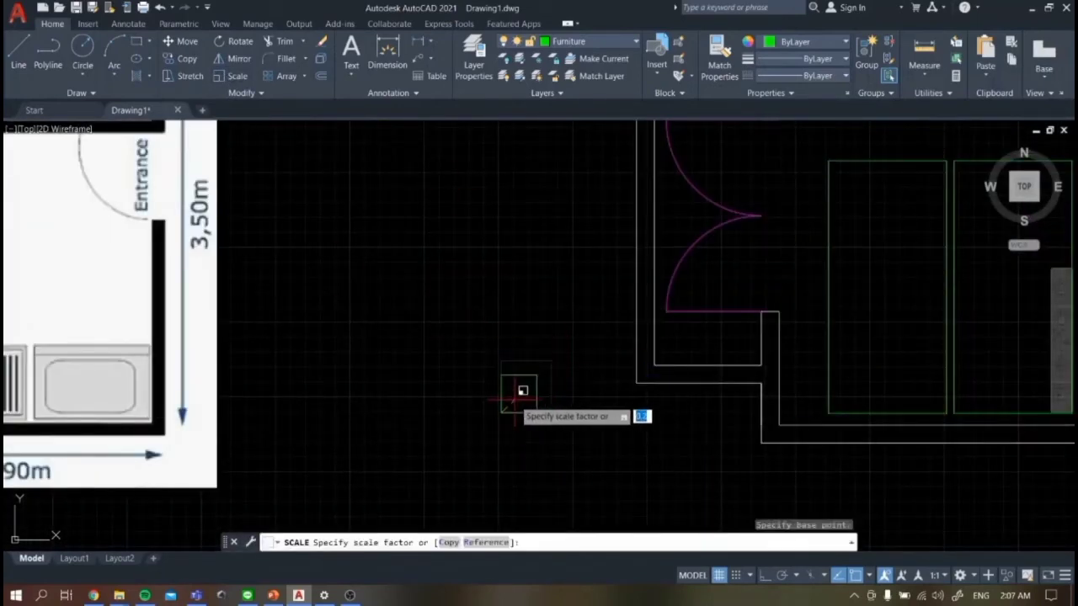
pyautogui.click(512, 400)
# - Move the reduced nightstand rectangle into the bedroom's lower-left corner, between the wall and the left bed
pyautogui.click(481, 366)
pyautogui.click(553, 438)
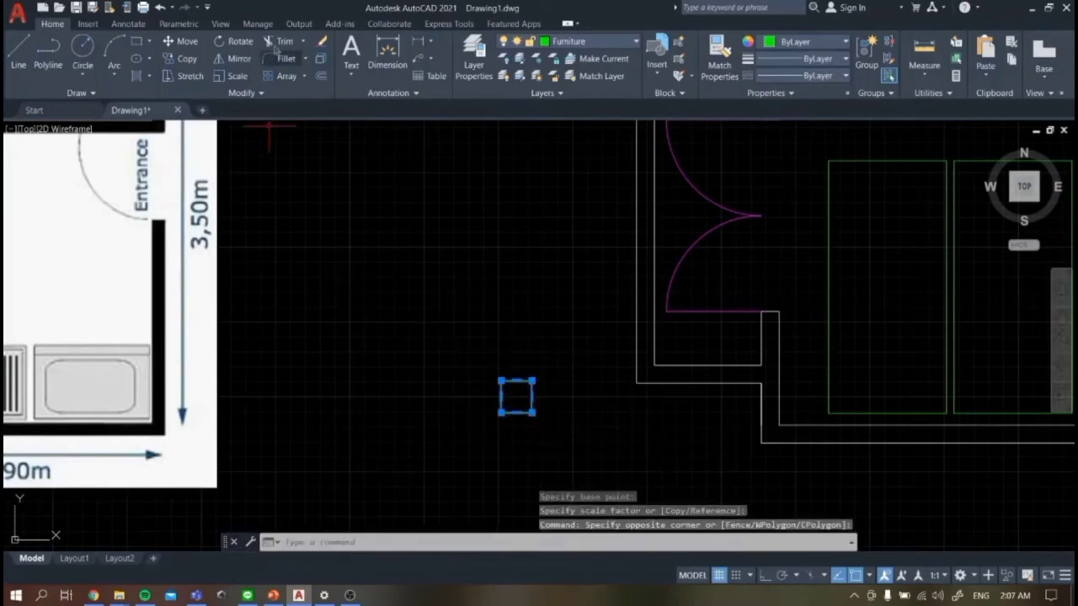
pyautogui.click(181, 41)
pyautogui.click(532, 412)
pyautogui.scroll(2, 820, 407)
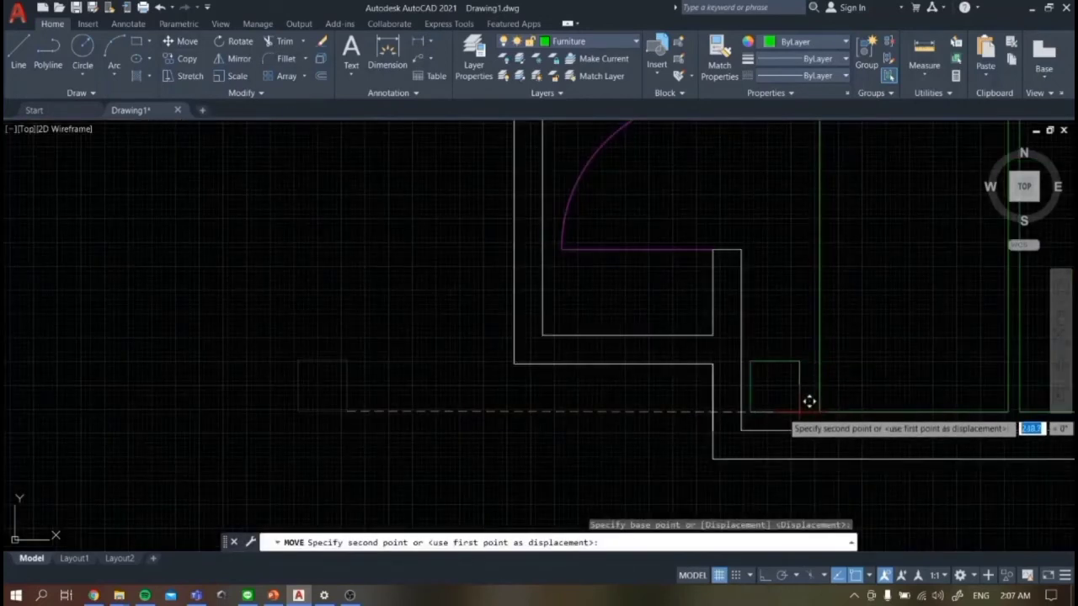
pyautogui.click(809, 405)
pyautogui.scroll(-8, 809, 405)
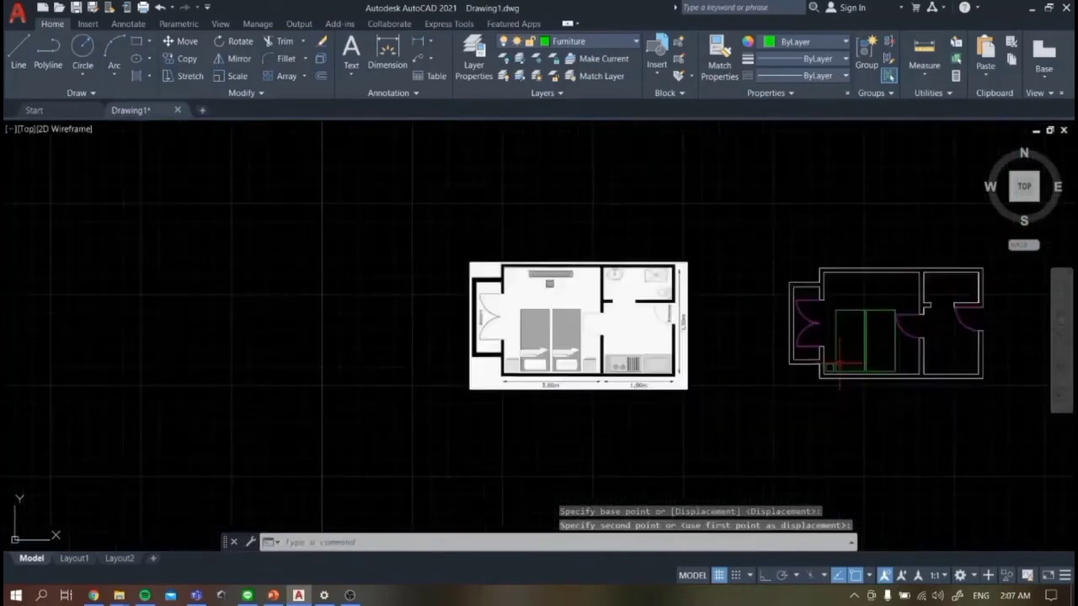
pyautogui.scroll(2, 881, 396)
pyautogui.hotkey('ctrl', 'v')
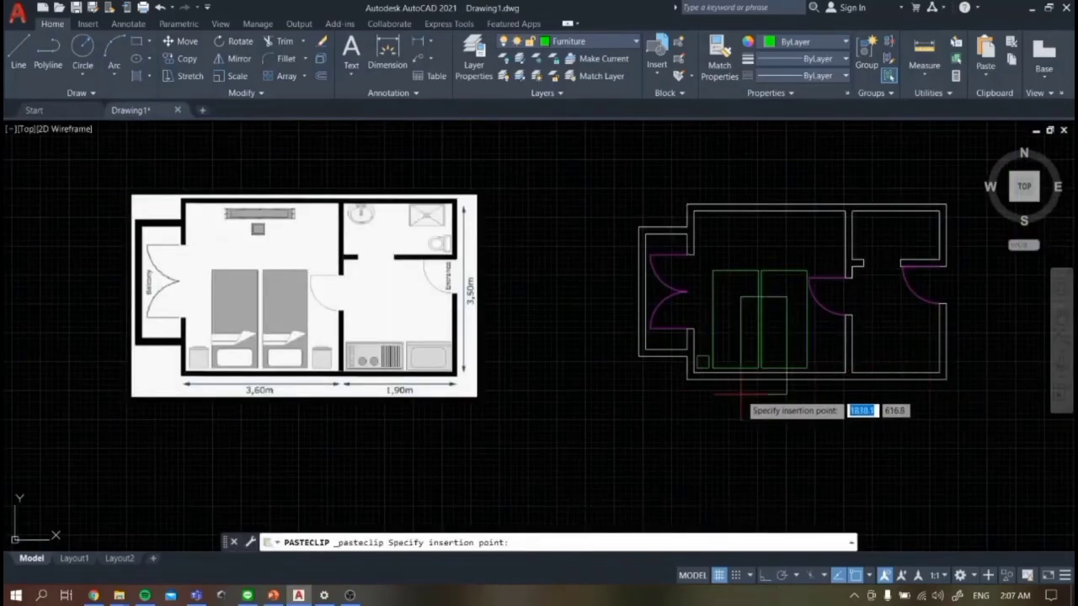
pyautogui.press('Escape')
# - Draw a new rectangle about 40 units wide over the left nightstand on the reference image
pyautogui.scroll(5, 169, 354)
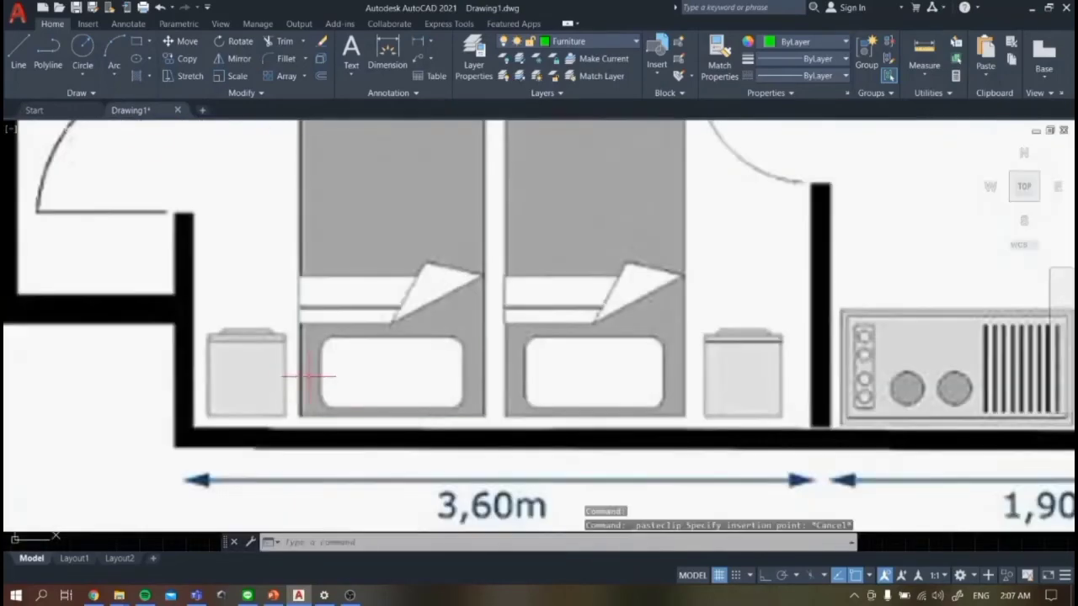
pyautogui.click(137, 41)
pyautogui.click(209, 333)
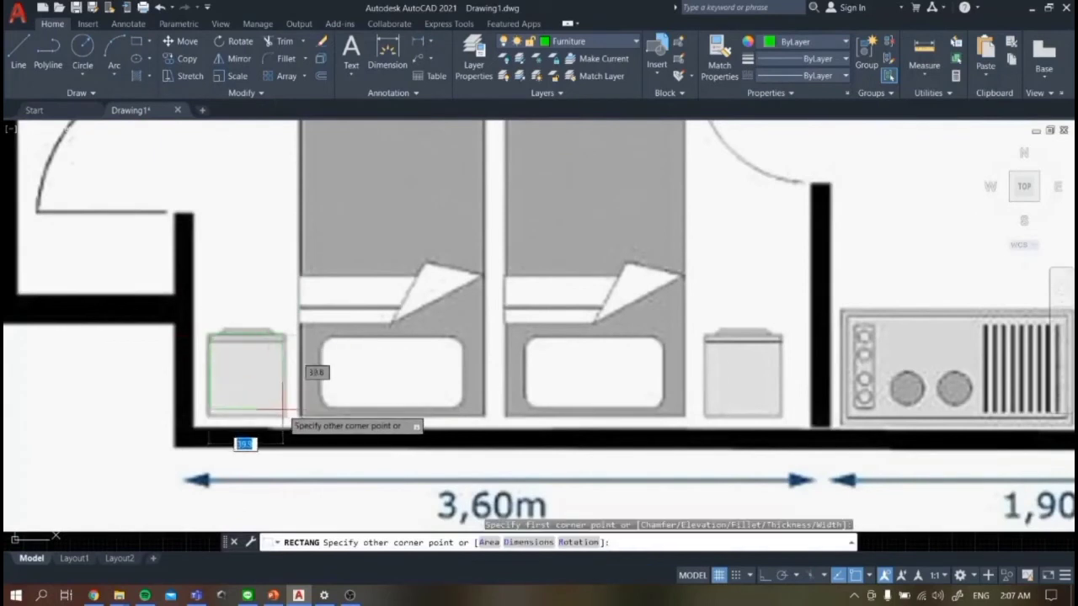
pyautogui.click(287, 417)
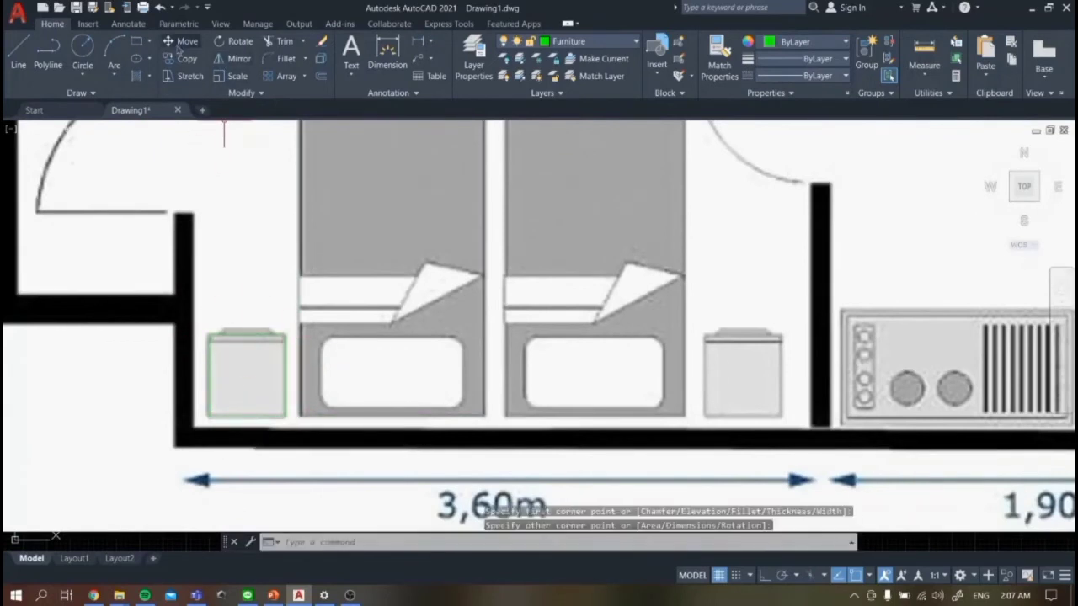
# - Move the new nightstand rectangle from the reference image into the bedroom's lower-right corner, between the right bed and the wall
pyautogui.click(181, 42)
pyautogui.press('Escape')
pyautogui.click(285, 416)
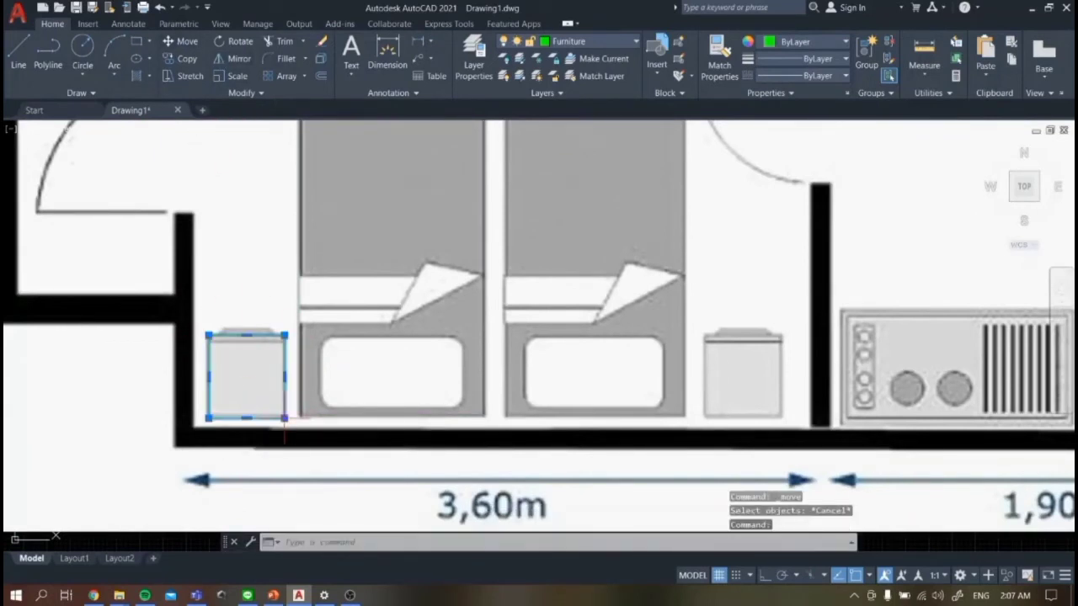
pyautogui.click(285, 418)
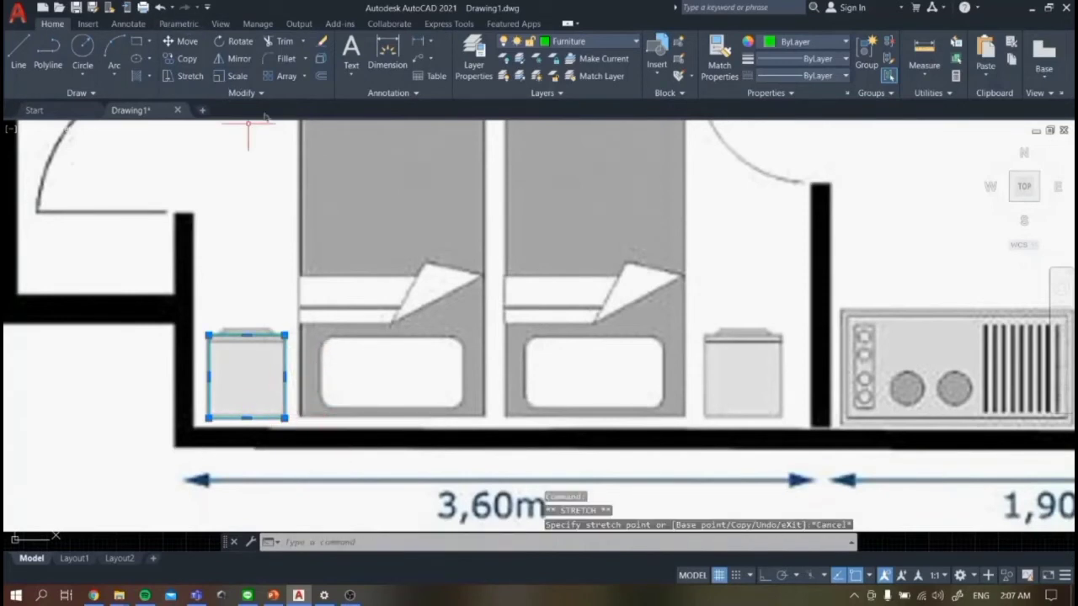
pyautogui.click(187, 42)
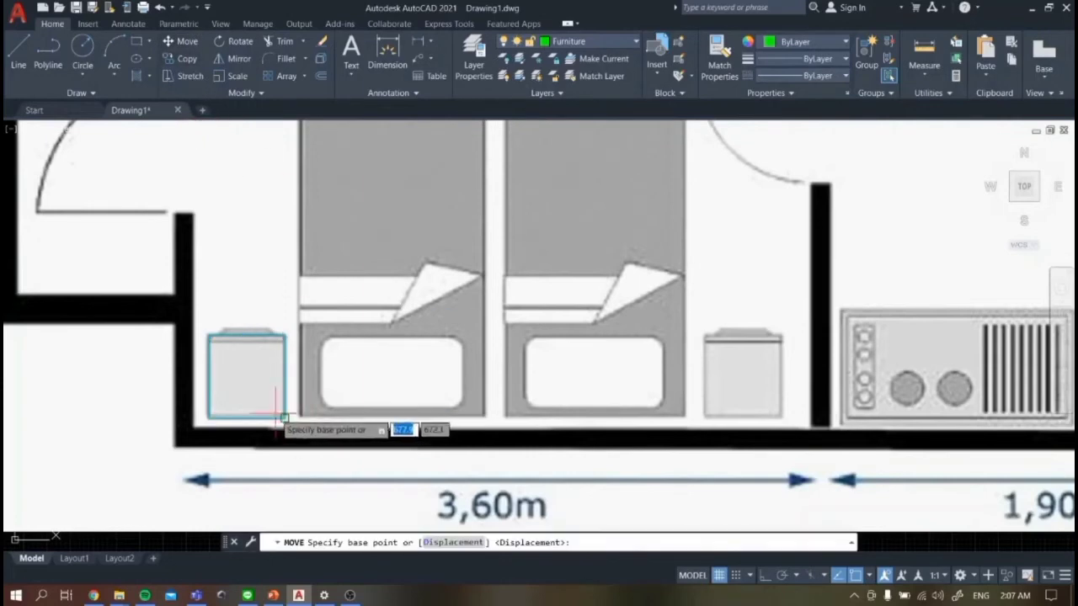
pyautogui.click(285, 416)
pyautogui.scroll(-5, 337, 357)
pyautogui.scroll(4, 987, 378)
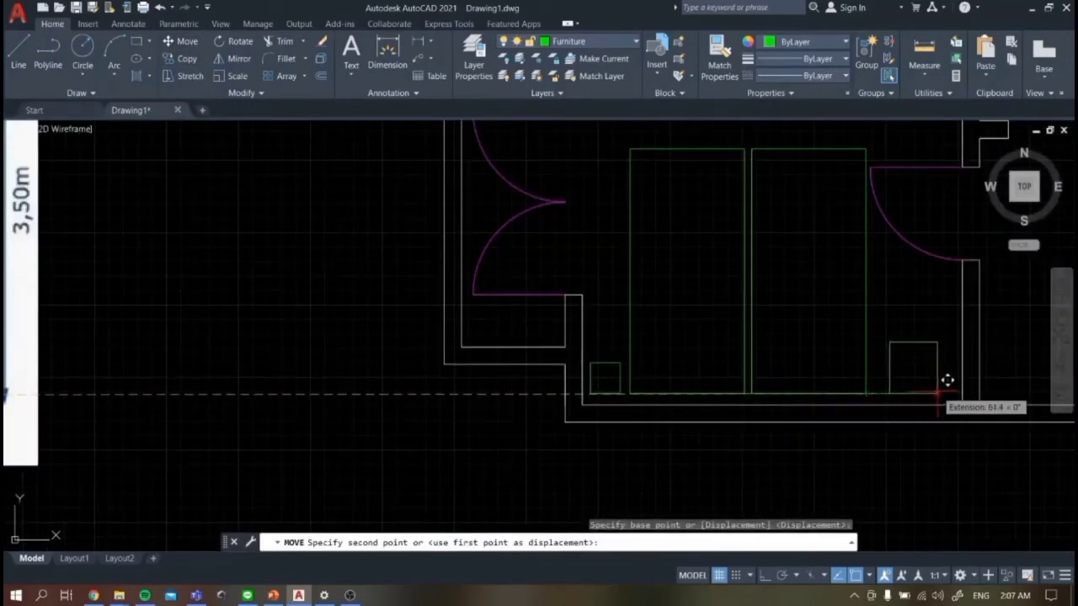
pyautogui.click(948, 379)
pyautogui.scroll(-4, 935, 392)
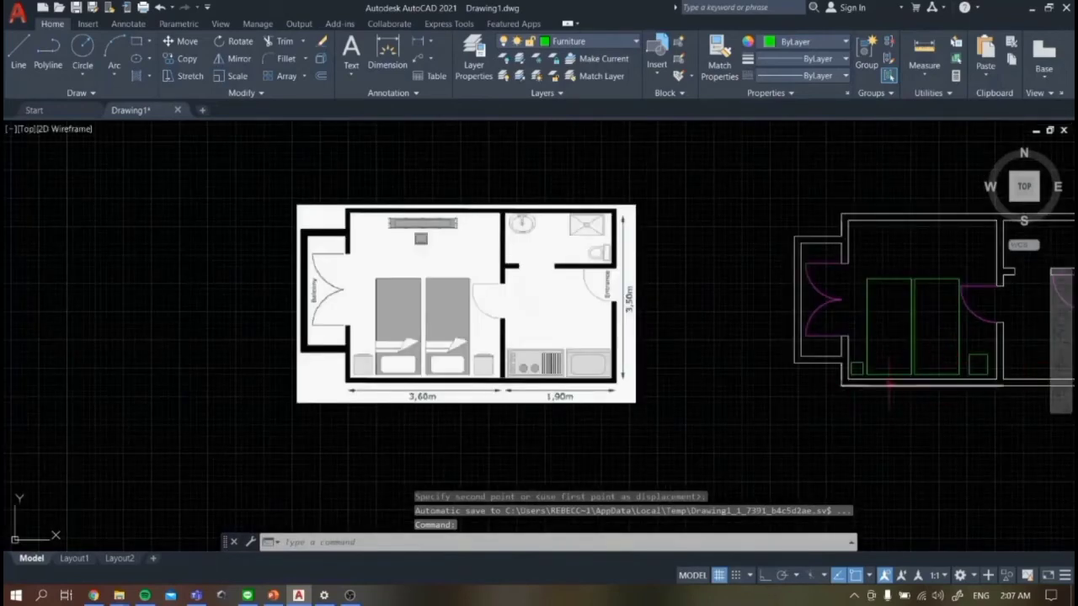
# - Draw a horizontal line across the left nightstand, about 5 units below its top edge
pyautogui.click(1060, 316)
pyautogui.click(1061, 316)
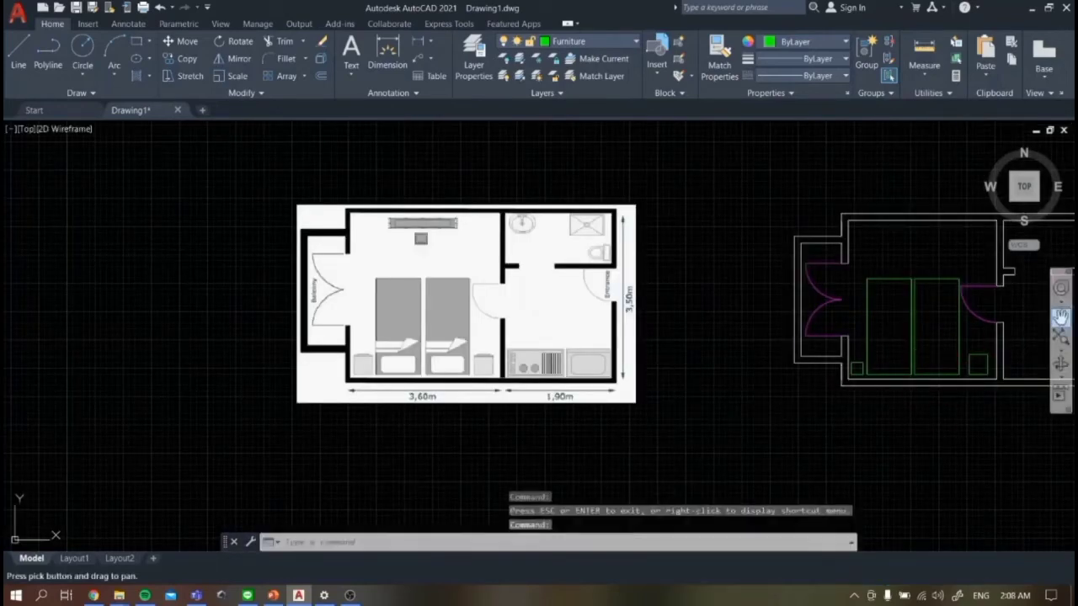
pyautogui.moveTo(971, 327); pyautogui.dragTo(659, 356)
pyautogui.scroll(4, 561, 371)
pyautogui.scroll(2, 523, 342)
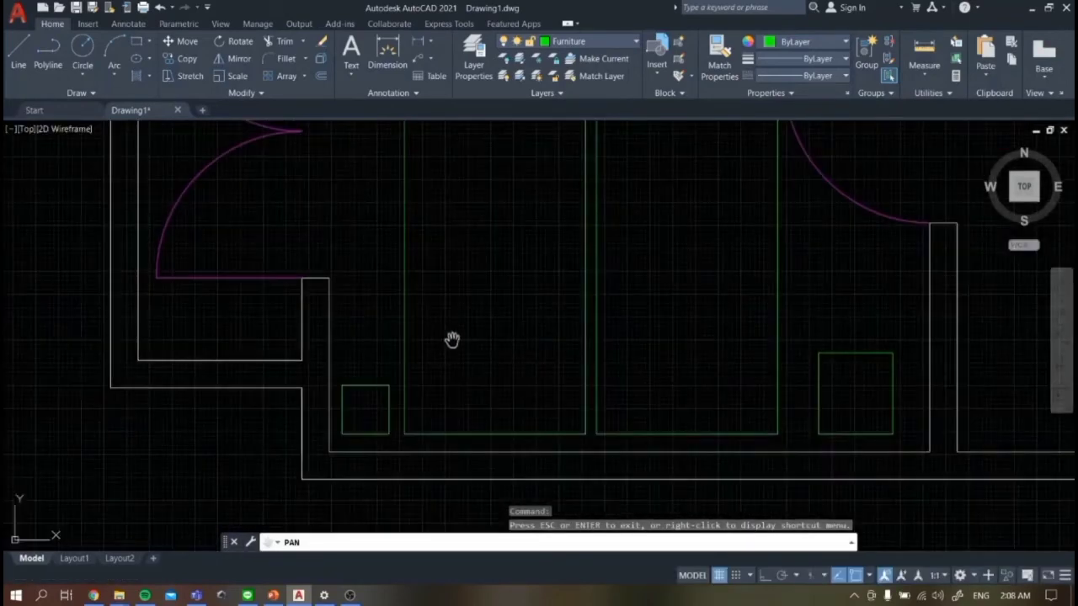
pyautogui.press('Escape')
pyautogui.write('l')
pyautogui.press('Return')
pyautogui.click(342, 393)
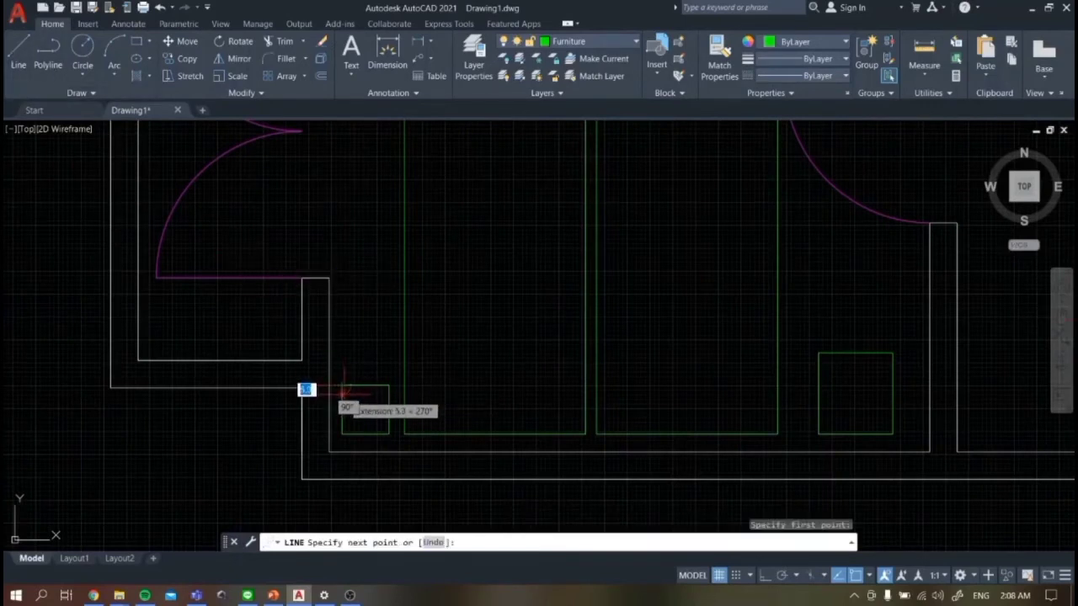
pyautogui.click(389, 393)
pyautogui.press('Escape')
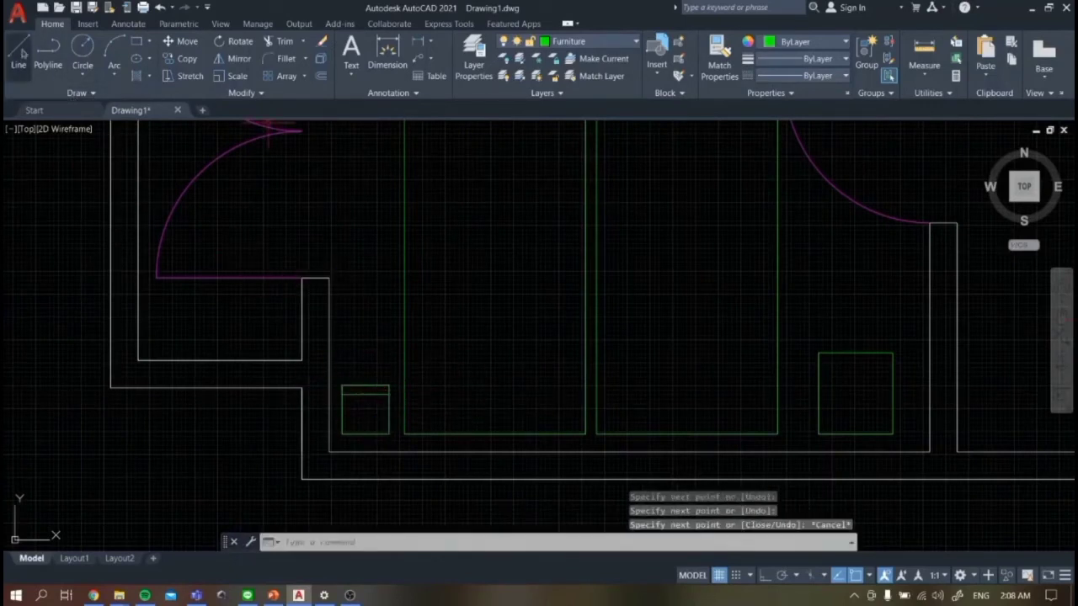
pyautogui.press('Return')
pyautogui.click(820, 355)
pyautogui.click(847, 360)
pyautogui.press('Escape')
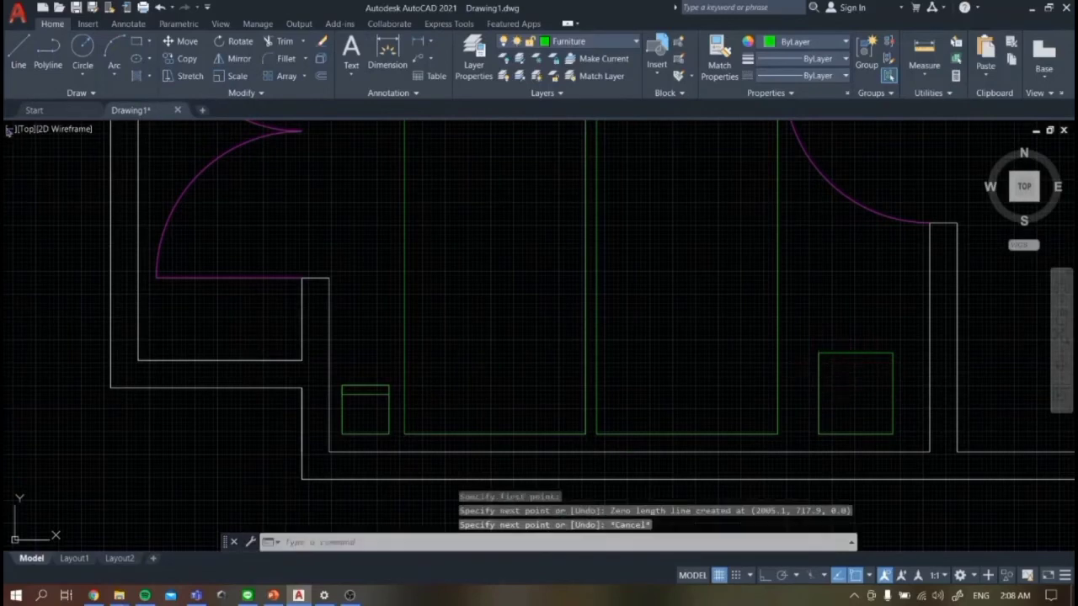
# - Draw a horizontal line across the right nightstand, about 5 units below its top edge
pyautogui.press('Return')
pyautogui.scroll(4, 837, 377)
pyautogui.click(793, 335)
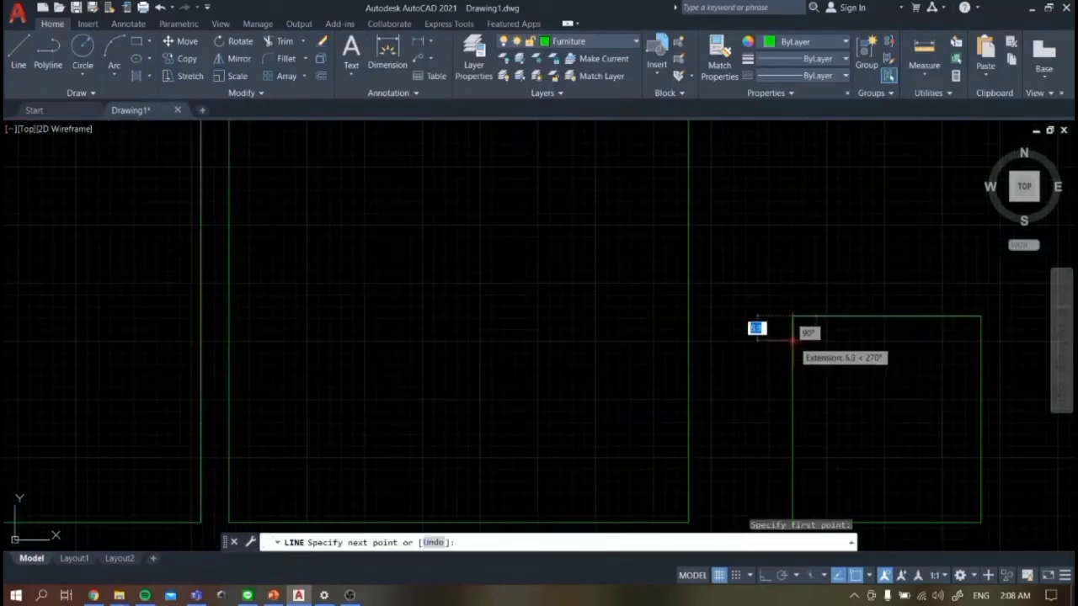
pyautogui.click(968, 328)
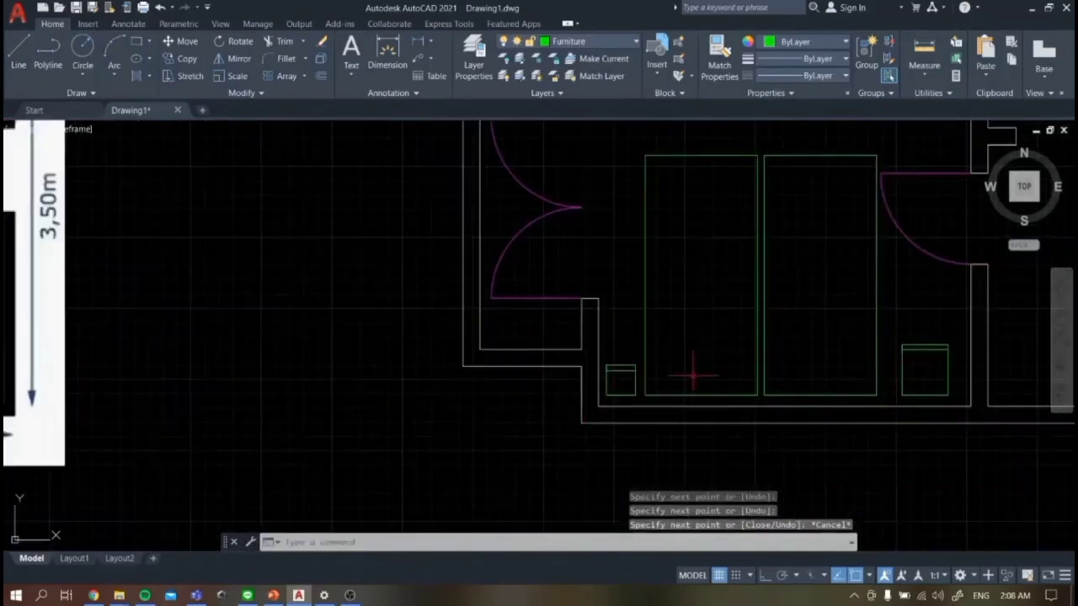
pyautogui.scroll(-5, 693, 376)
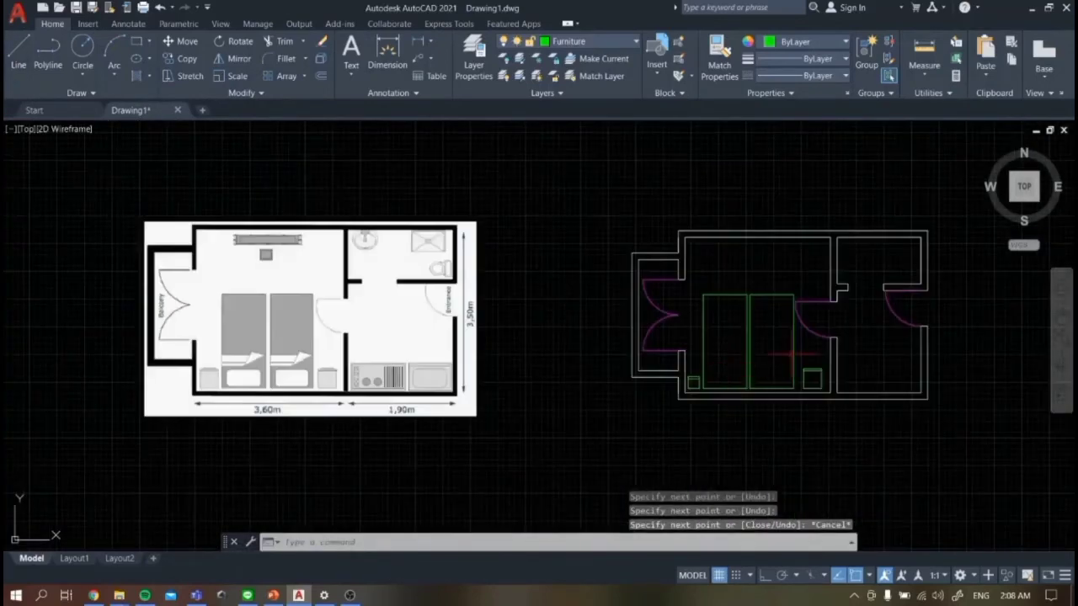
# - Draw a line from the left nightstand's top-left corner, 4 units along the top edge and 3 units straight up
pyautogui.scroll(10, 589, 362)
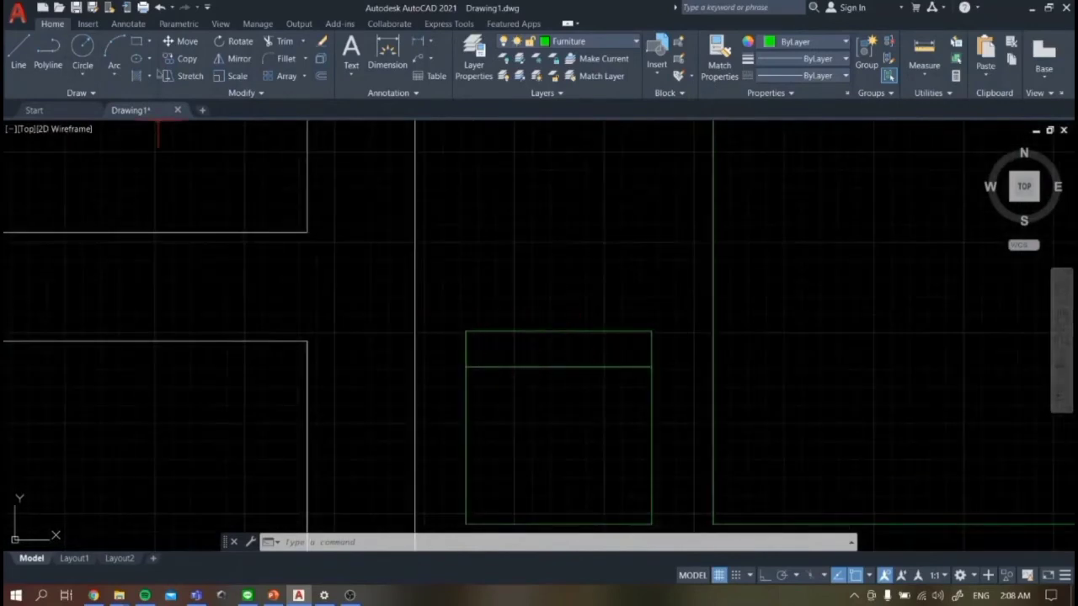
pyautogui.click(17, 54)
pyautogui.click(465, 331)
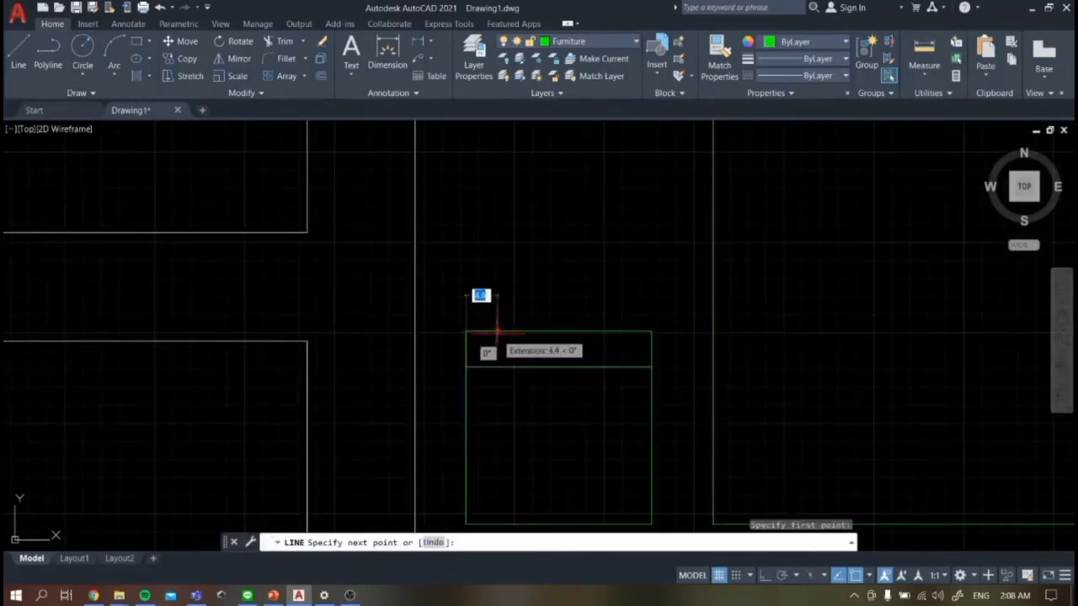
pyautogui.write('4')
pyautogui.press('Return')
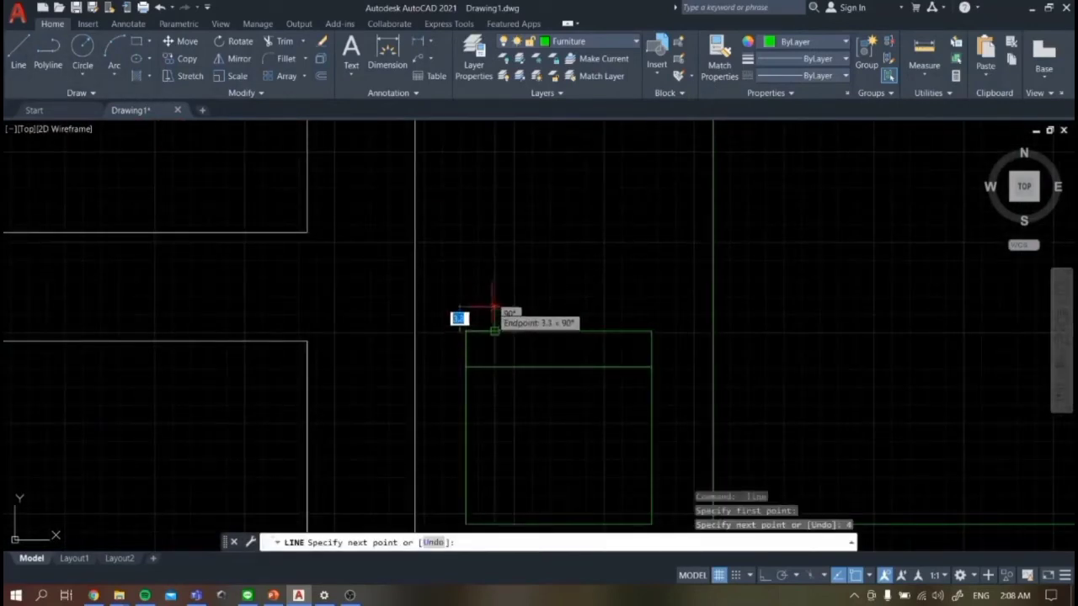
pyautogui.write('3')
pyautogui.press('Return')
pyautogui.press('Escape')
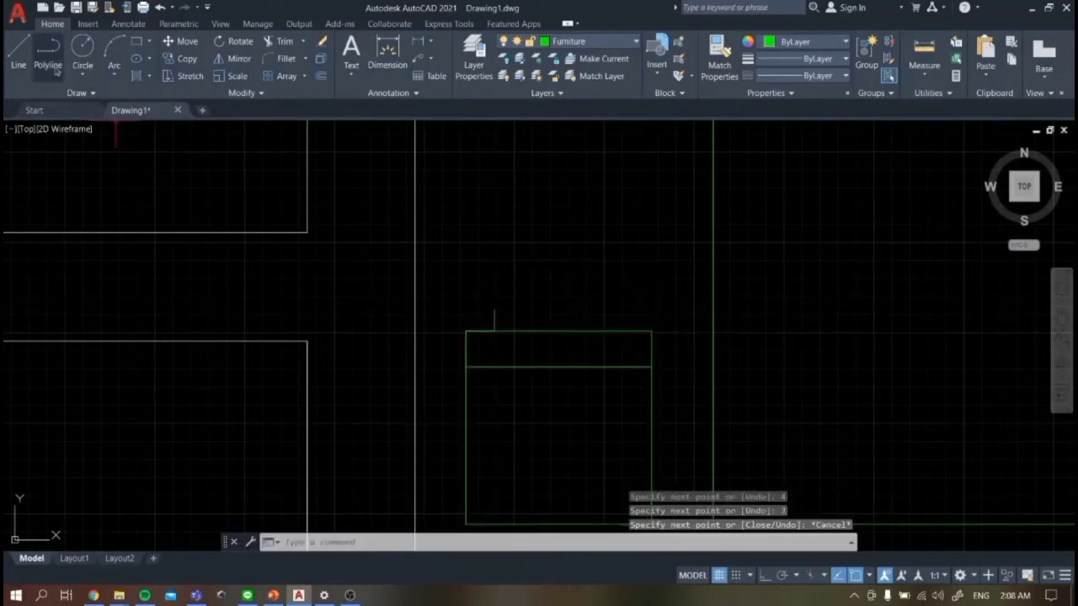
# - Complete the left nightstand's raised strip with a line from its top-right corner, 4 units inward, up and across to the short vertical
pyautogui.click(18, 55)
pyautogui.click(651, 331)
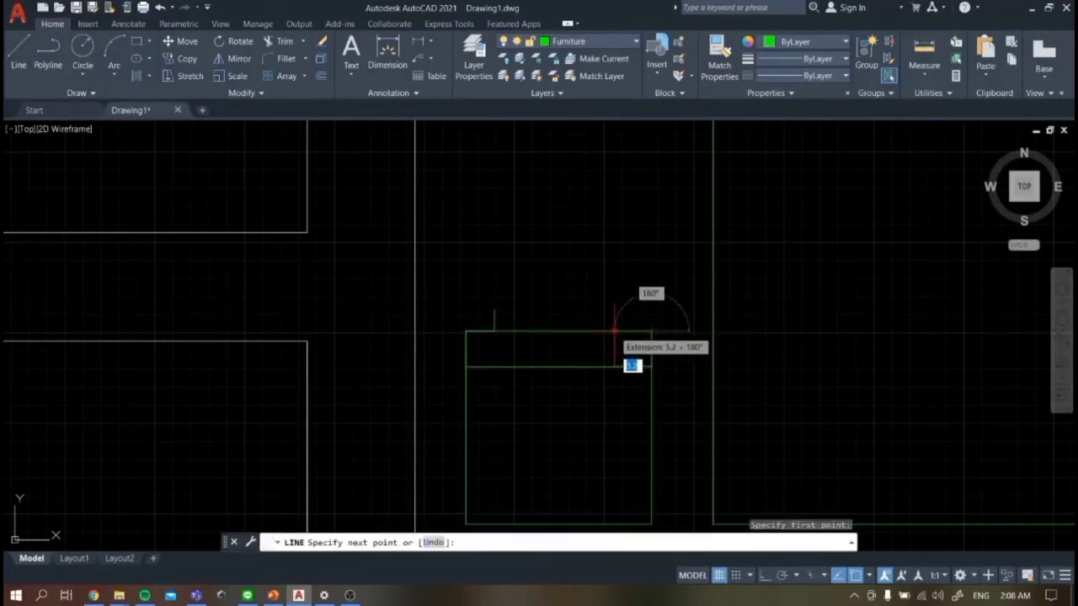
pyautogui.write('4')
pyautogui.press('Return')
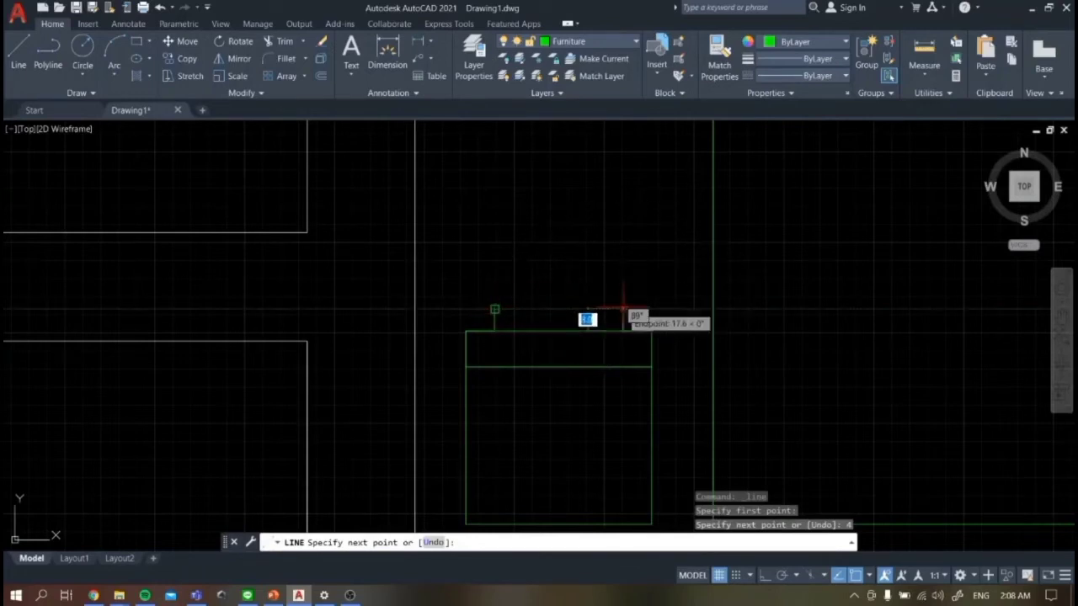
pyautogui.click(623, 308)
pyautogui.click(495, 309)
pyautogui.press('Escape')
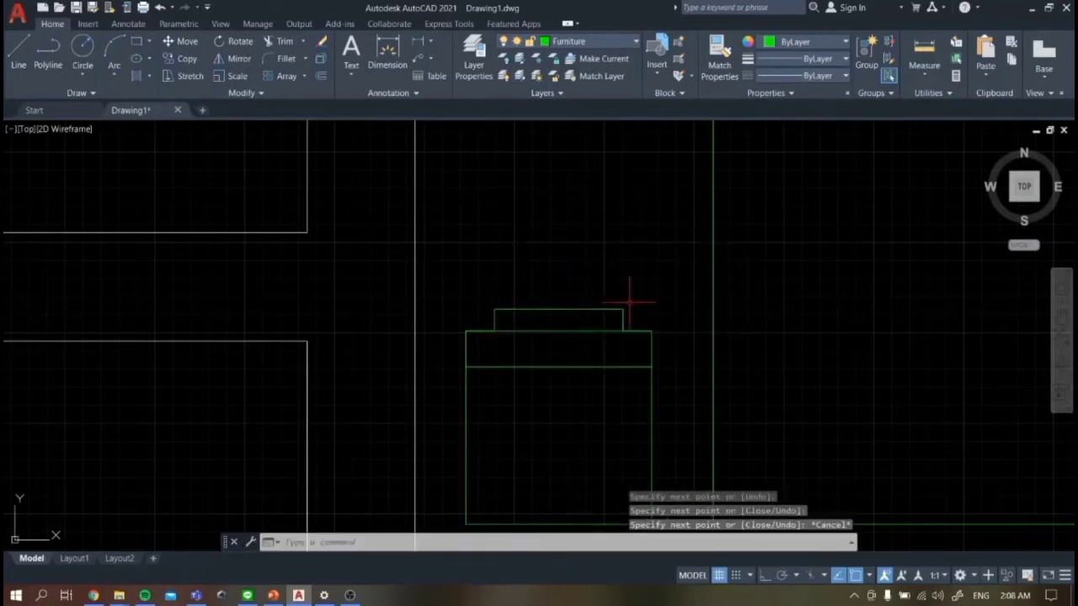
# - Draw a 4-unit line along the right nightstand's top edge from its top-left corner and turn on ortho mode
pyautogui.scroll(-5, 766, 288)
pyautogui.scroll(4, 689, 337)
pyautogui.scroll(-4, 637, 241)
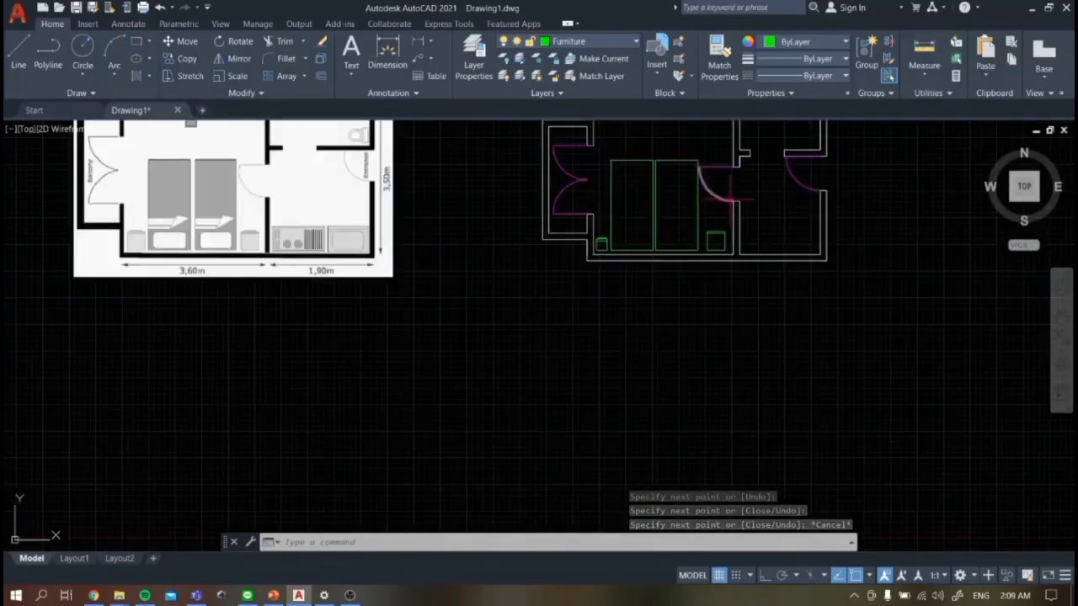
pyautogui.scroll(6, 691, 245)
pyautogui.click(17, 53)
pyautogui.click(605, 256)
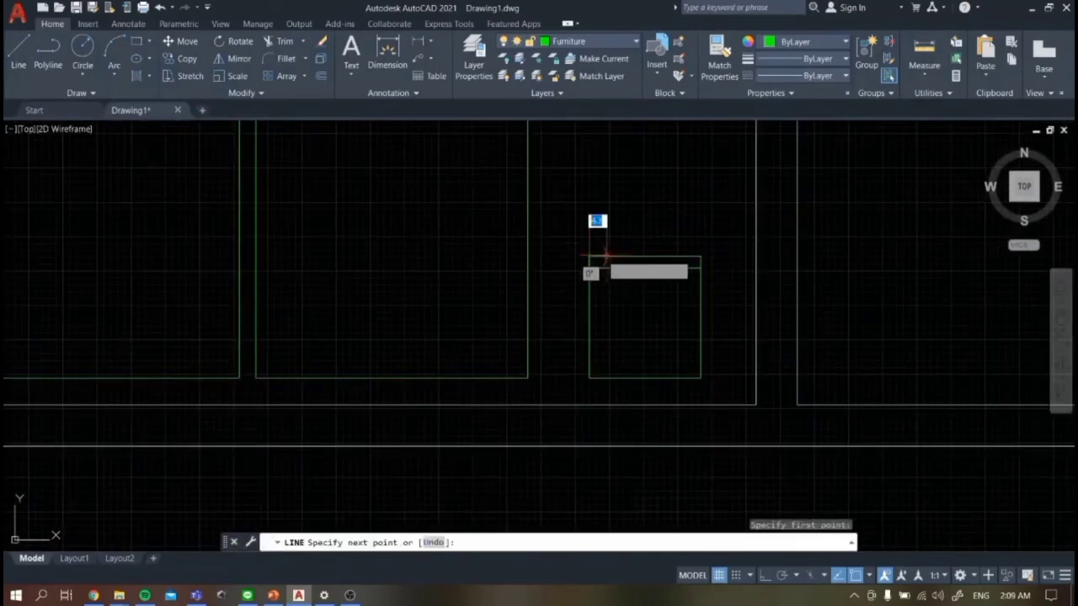
pyautogui.write('4')
pyautogui.press('Return')
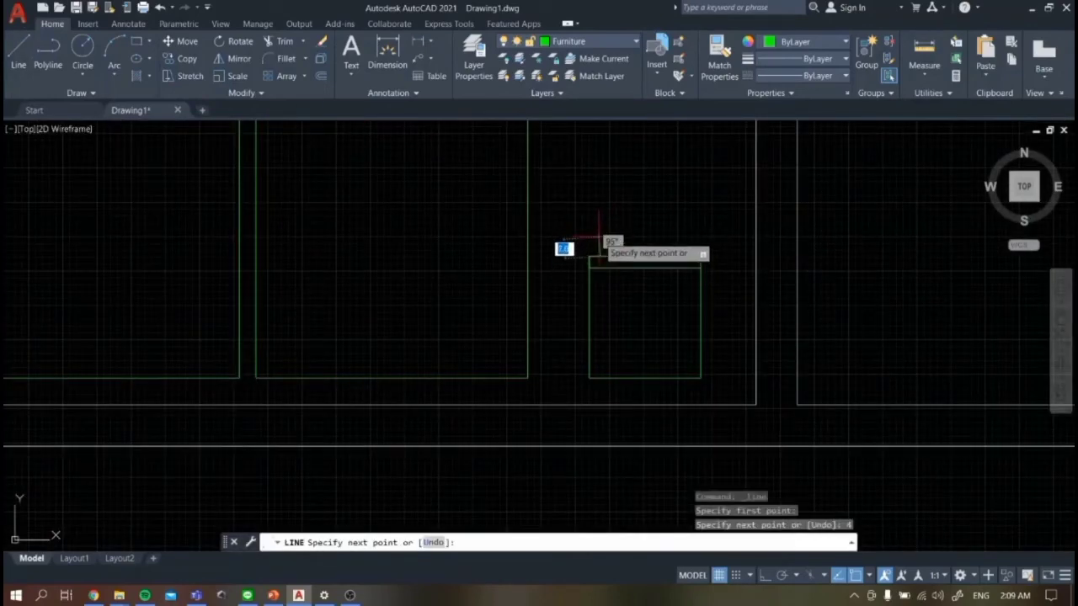
pyautogui.press('Escape')
pyautogui.scroll(5, 601, 258)
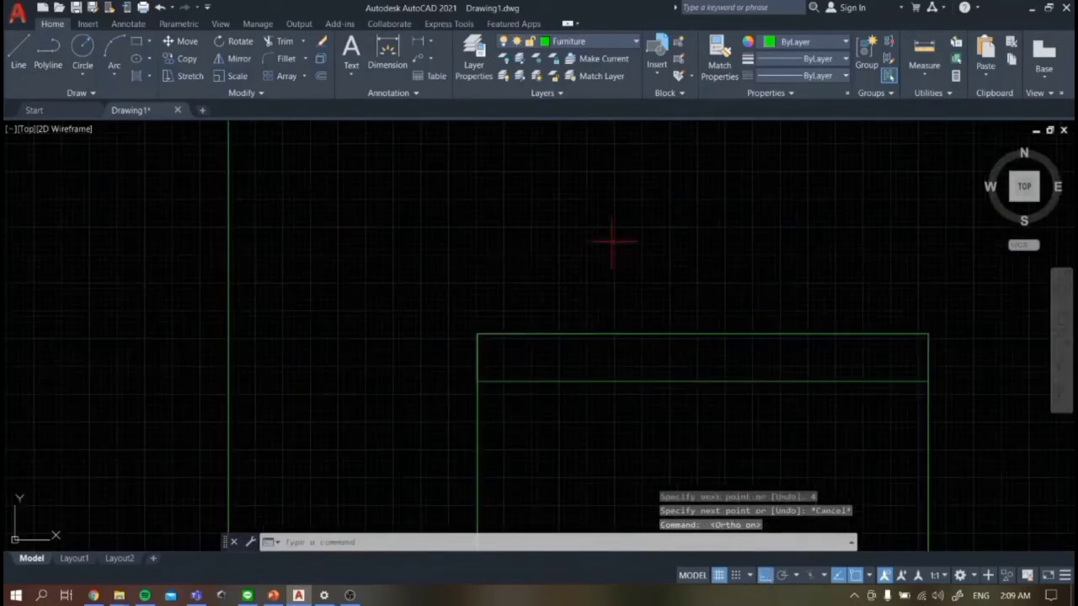
# - Draw a 3-unit vertical line upward from the inner end of the short segment on the right nightstand
pyautogui.click(18, 72)
pyautogui.click(520, 335)
pyautogui.write('3')
pyautogui.press('Return')
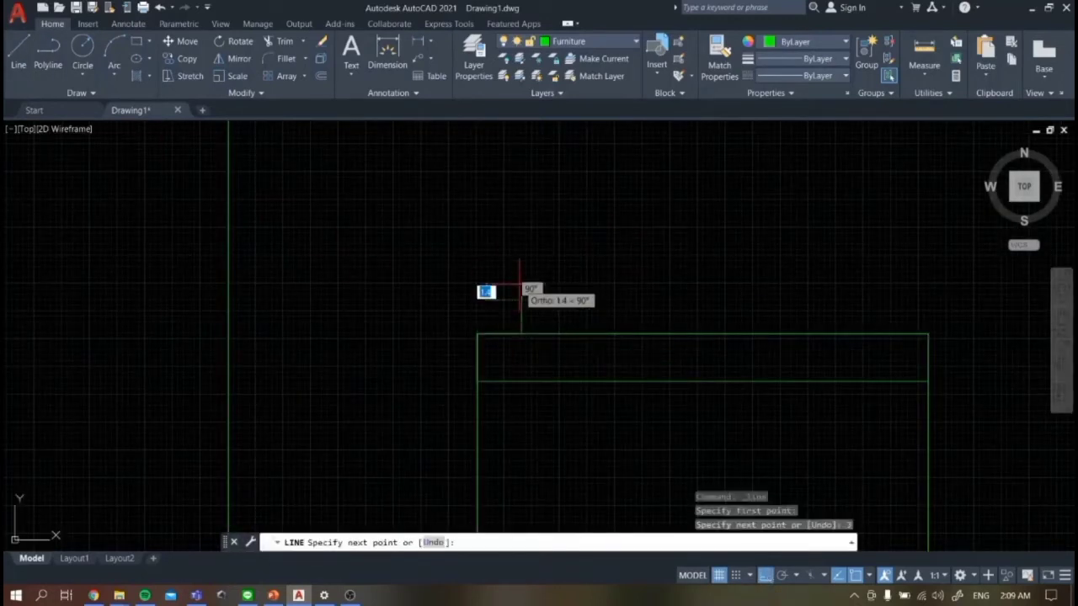
pyautogui.press('Escape')
# - Complete the right nightstand's raised strip from its top-right corner: 4 units inward, 3 units up and across to the short vertical
pyautogui.click(19, 59)
pyautogui.click(928, 335)
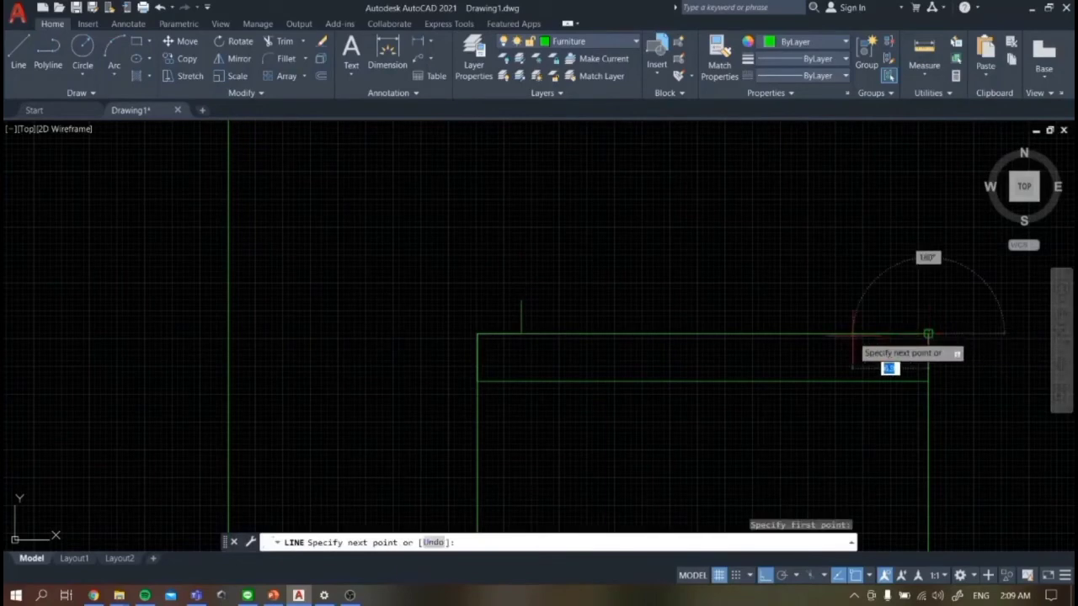
pyautogui.write('3')
pyautogui.press('Return')
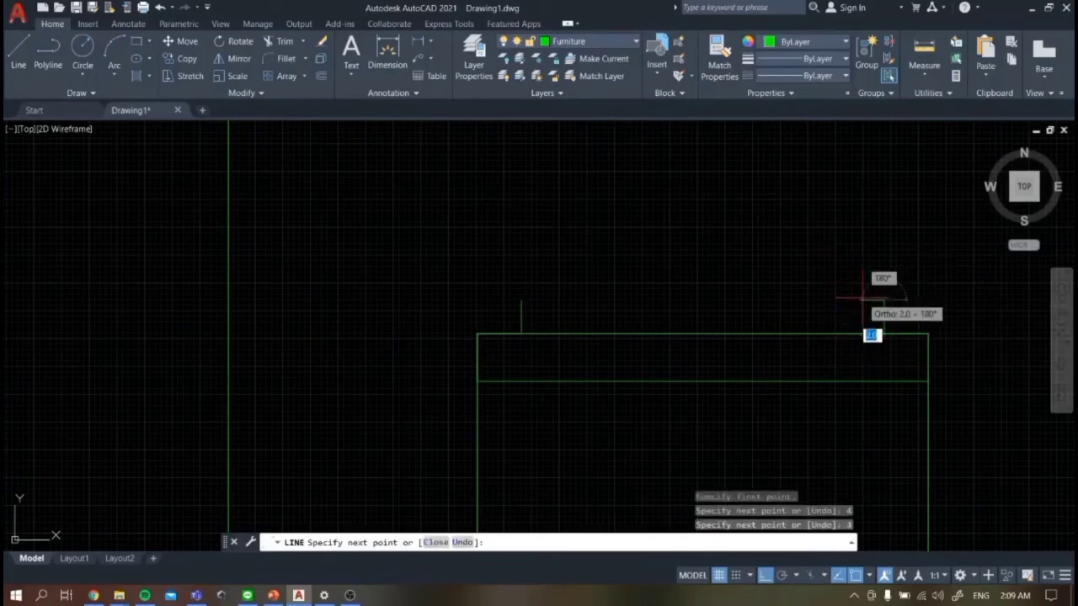
pyautogui.click(521, 300)
pyautogui.press('Escape')
# - Draw a rectangle over the left bed's pillow on the reference image
pyautogui.scroll(-10, 557, 285)
pyautogui.moveTo(194, 255); pyautogui.dragTo(312, 260, button='middle')
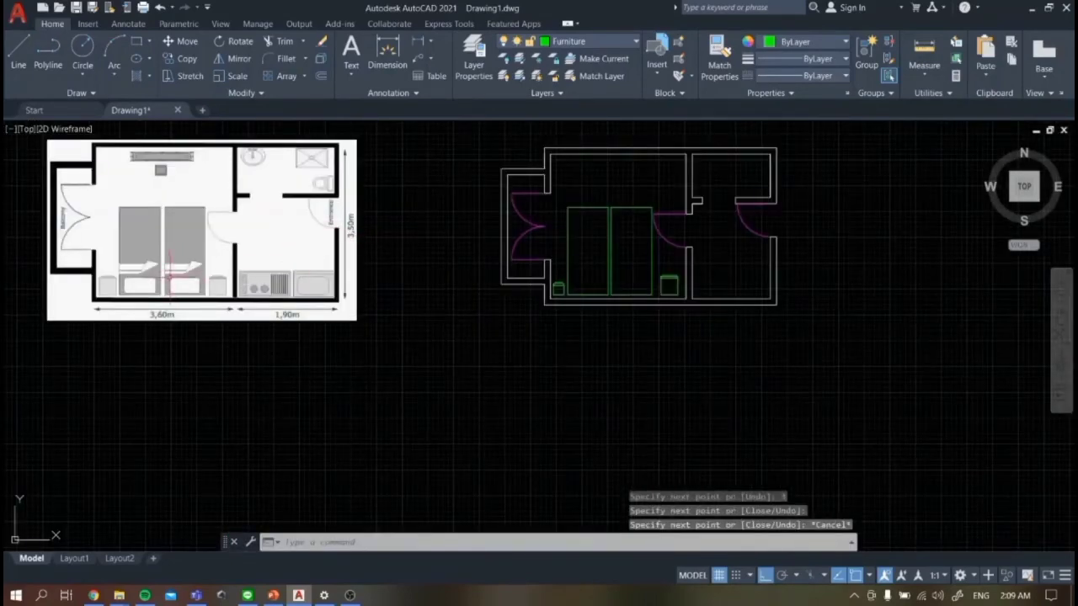
pyautogui.scroll(5, 169, 271)
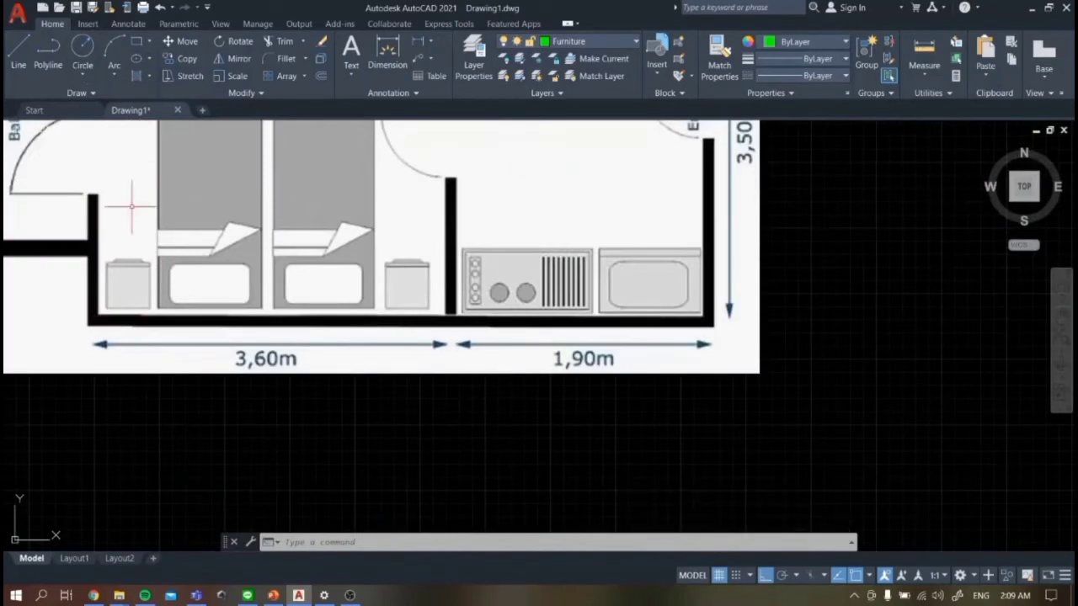
pyautogui.scroll(2, 130, 206)
pyautogui.write('rec')
pyautogui.press('Return')
pyautogui.click(192, 297)
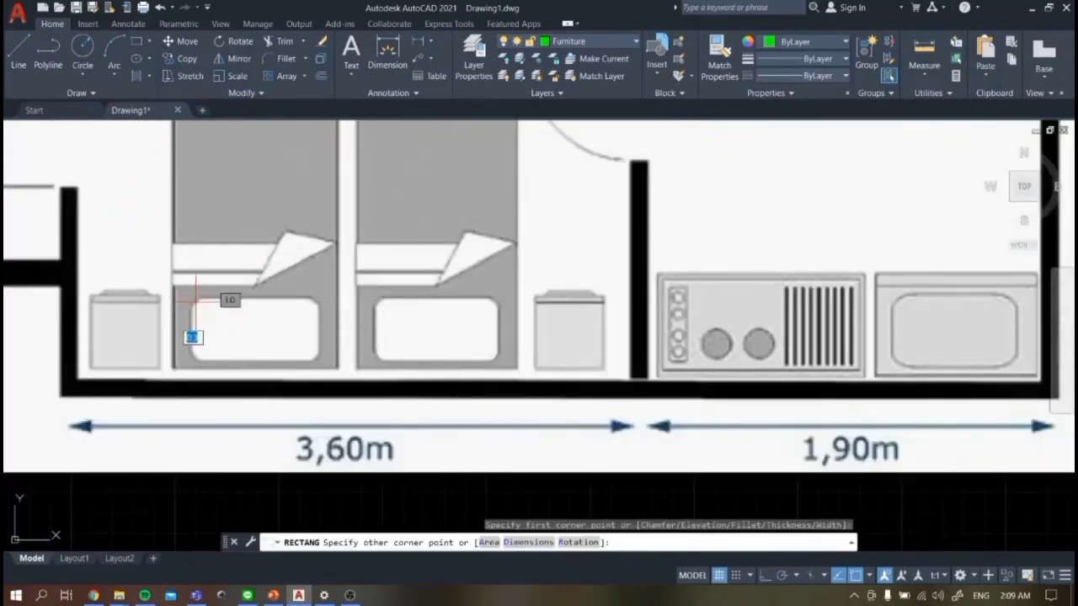
pyautogui.click(319, 363)
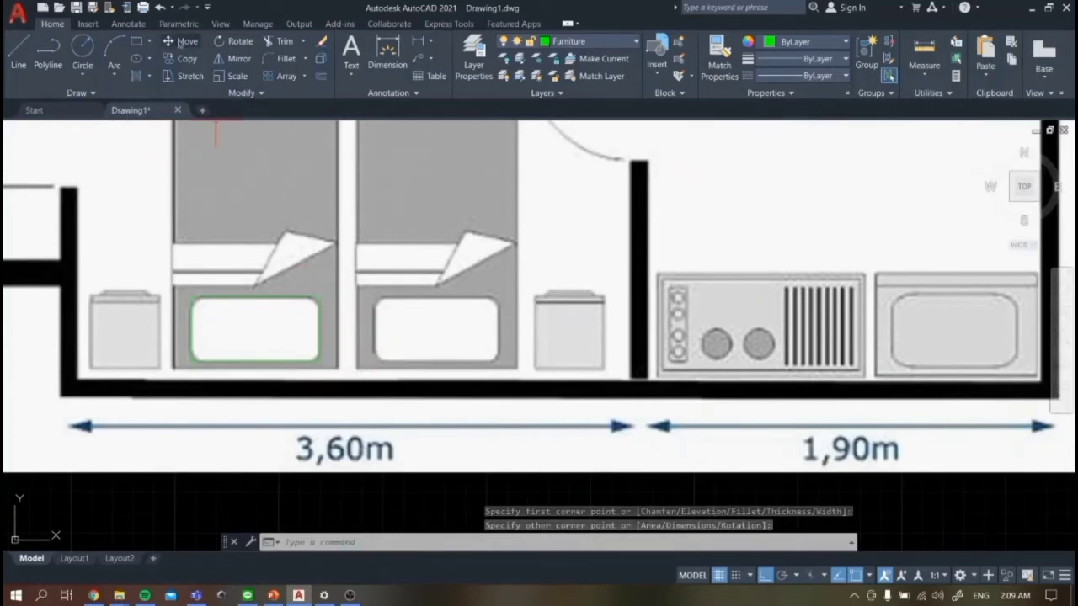
# - Move the pillow rectangle from the reference image onto the lower end of the left bed in the drawn plan
pyautogui.click(187, 42)
pyautogui.press('Escape')
pyautogui.click(301, 298)
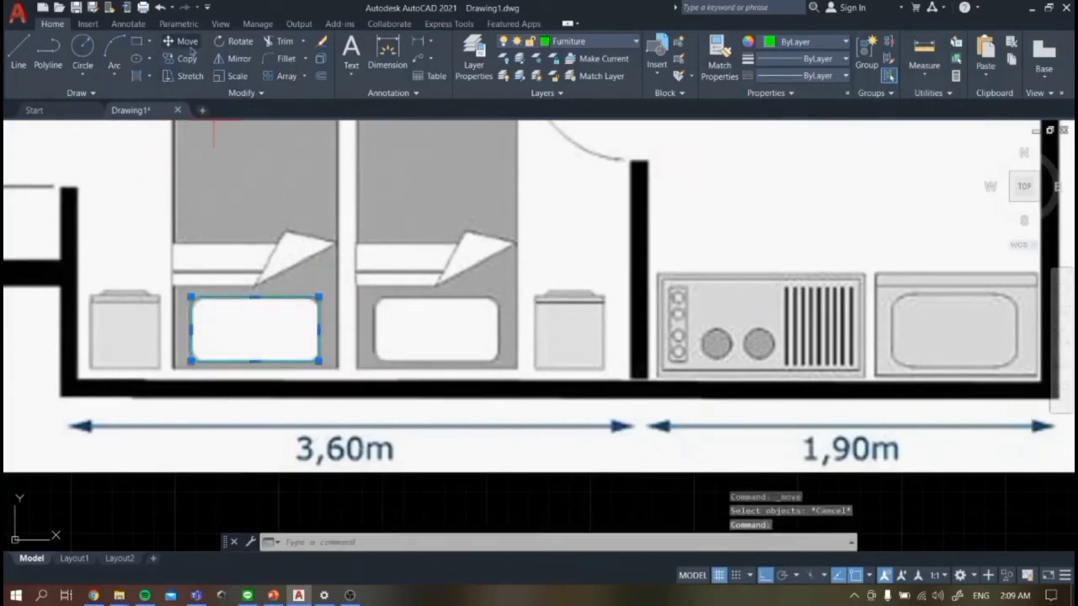
pyautogui.click(187, 41)
pyautogui.click(320, 363)
pyautogui.scroll(-5, 589, 362)
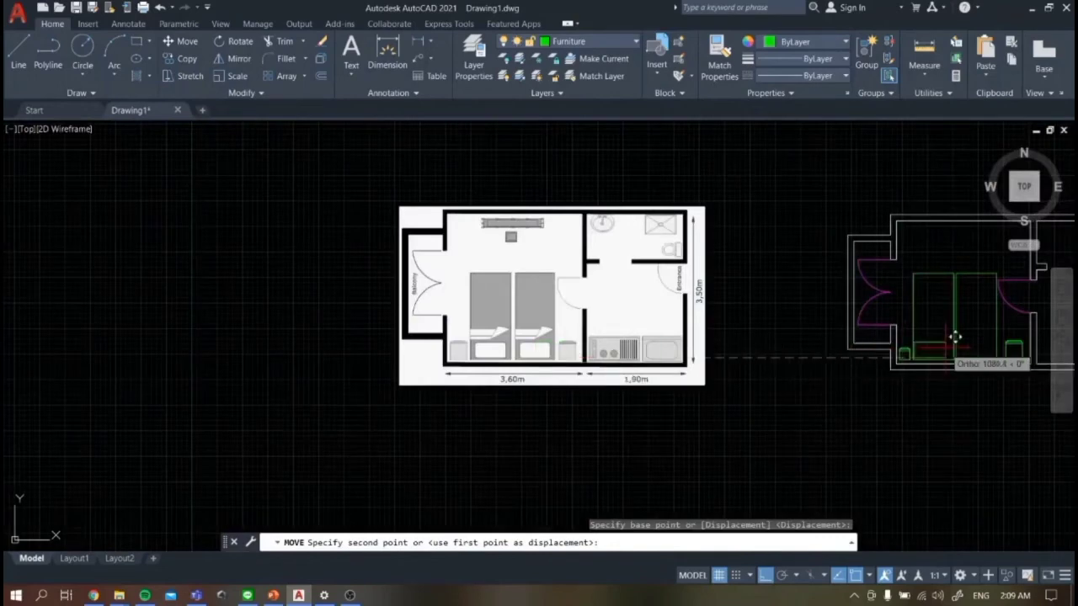
pyautogui.scroll(5, 955, 337)
pyautogui.scroll(-3, 943, 341)
pyautogui.scroll(5, 965, 347)
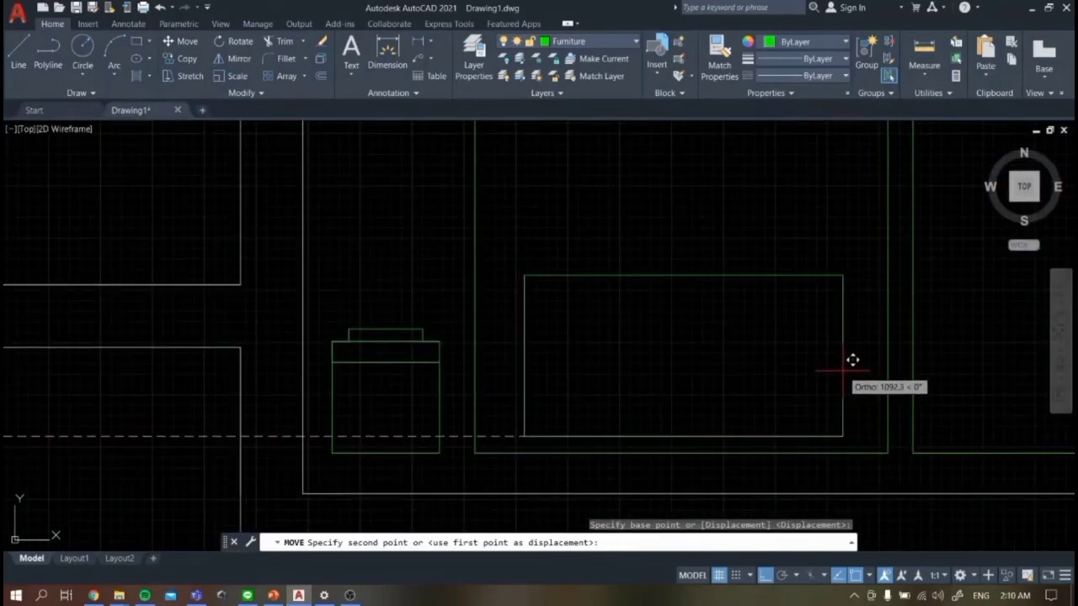
pyautogui.click(852, 361)
# - Copy the left bed's pillow rectangle and paste it at the same height on the lower end of the right bed
pyautogui.scroll(-3, 885, 364)
pyautogui.scroll(2, 481, 337)
pyautogui.click(485, 292)
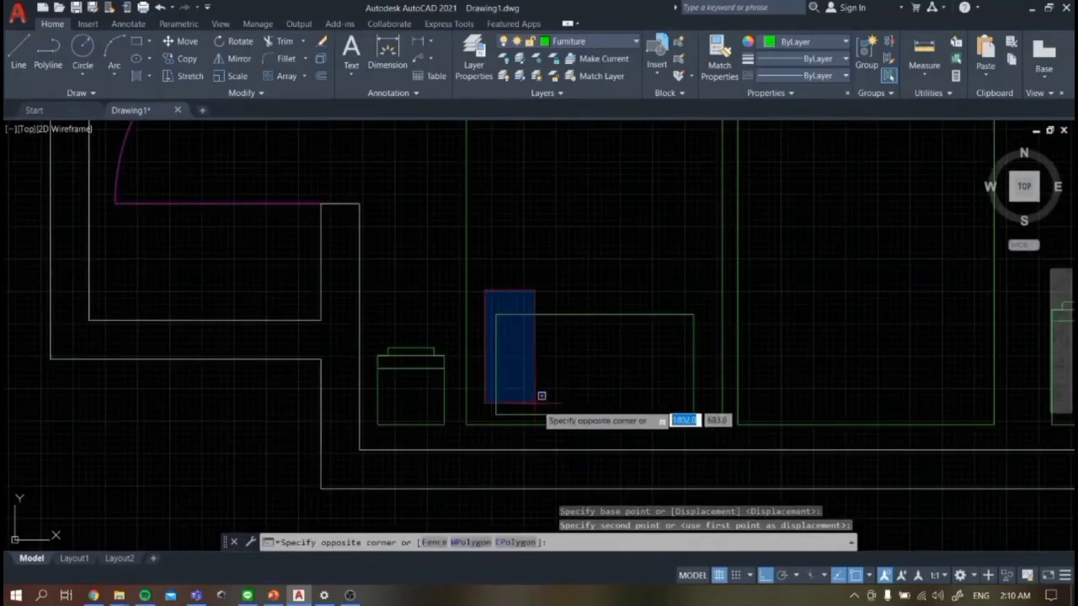
pyautogui.click(718, 414)
pyautogui.hotkey('ctrl', 'c')
pyautogui.hotkey('ctrl', 'v')
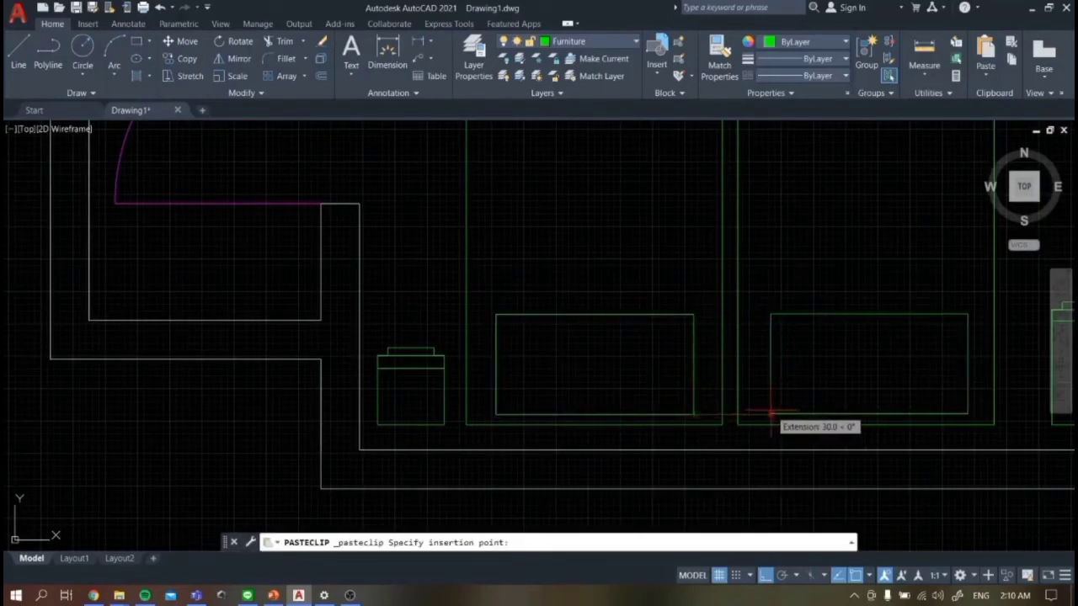
pyautogui.click(769, 413)
pyautogui.scroll(-5, 761, 345)
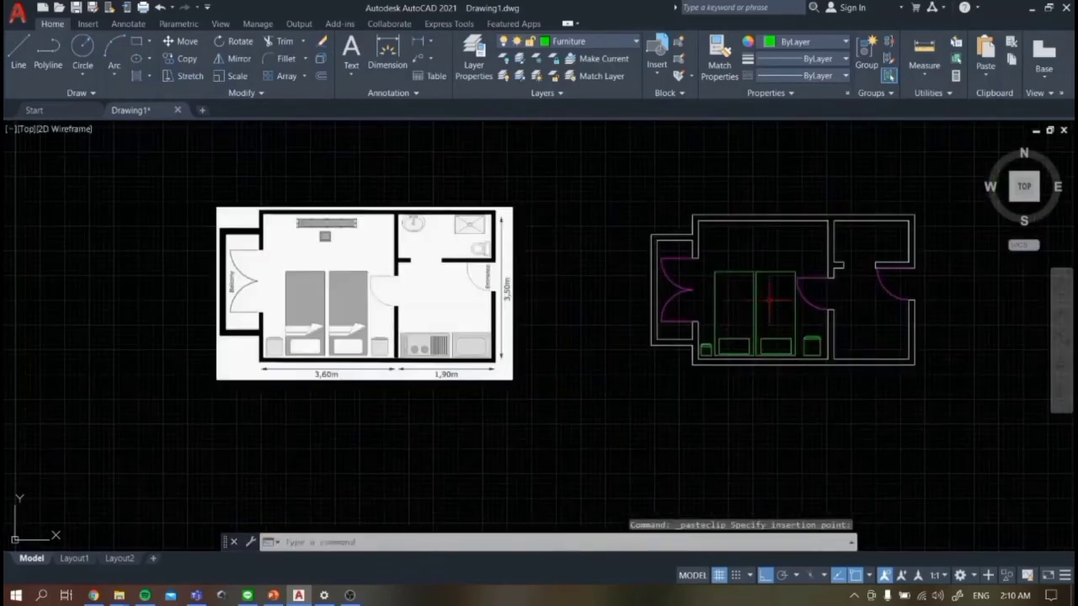
# - Try to outline the long console by the bedroom's upper wall on the reference image with a rectangle
pyautogui.scroll(2, 826, 277)
pyautogui.scroll(-1, 822, 282)
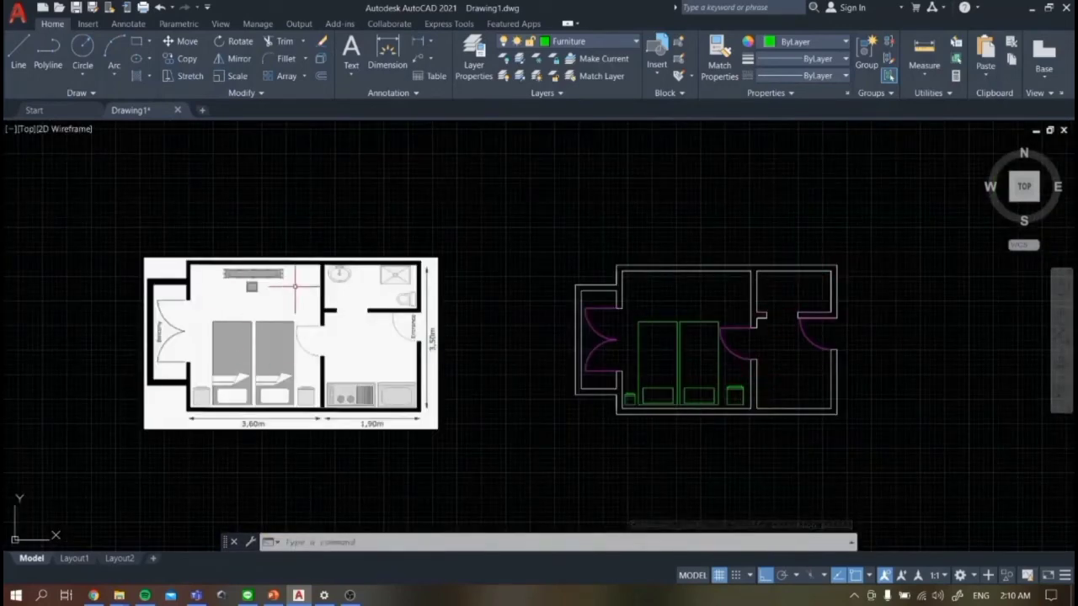
pyautogui.scroll(3, 194, 310)
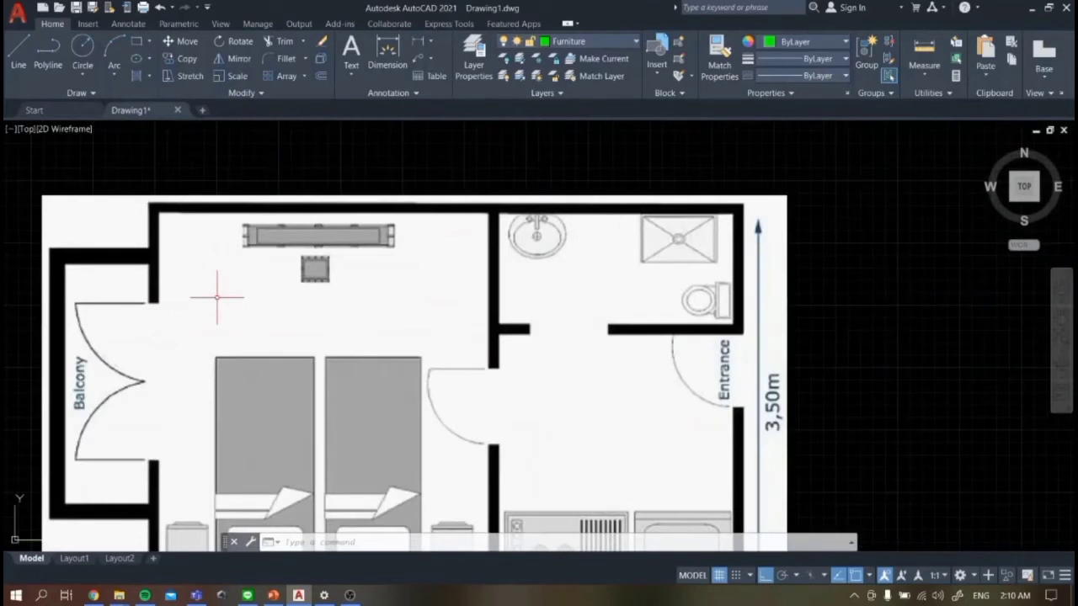
pyautogui.scroll(2, 164, 142)
pyautogui.click(137, 41)
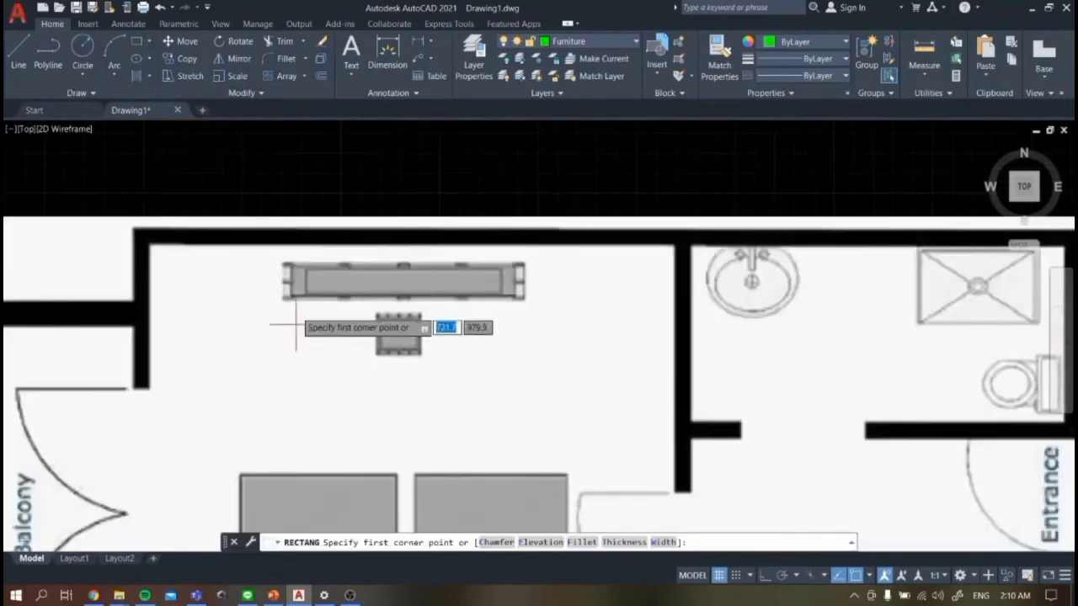
pyautogui.click(284, 265)
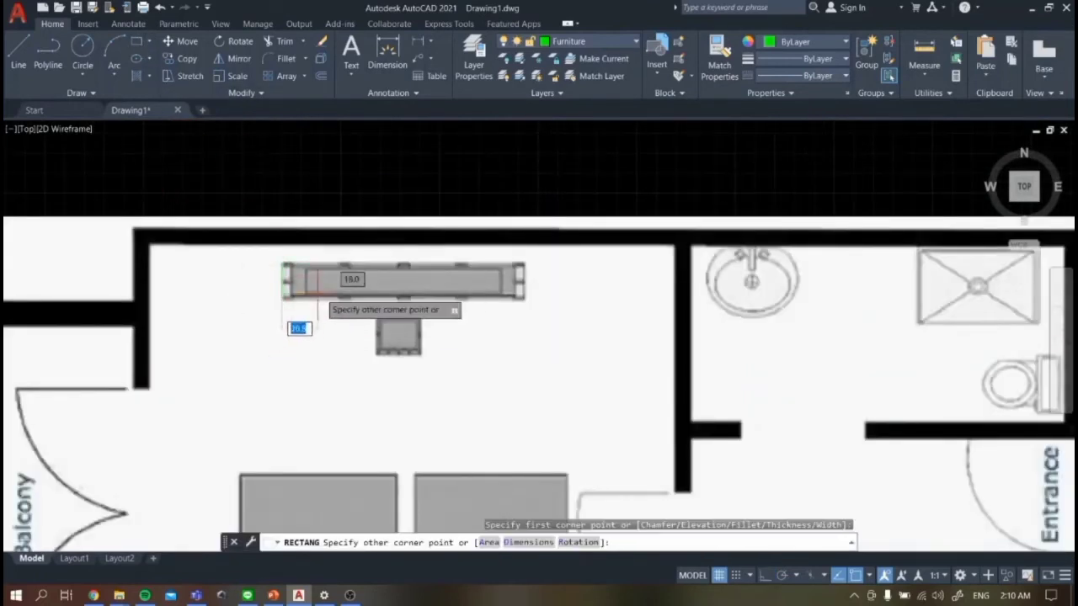
pyautogui.click(526, 296)
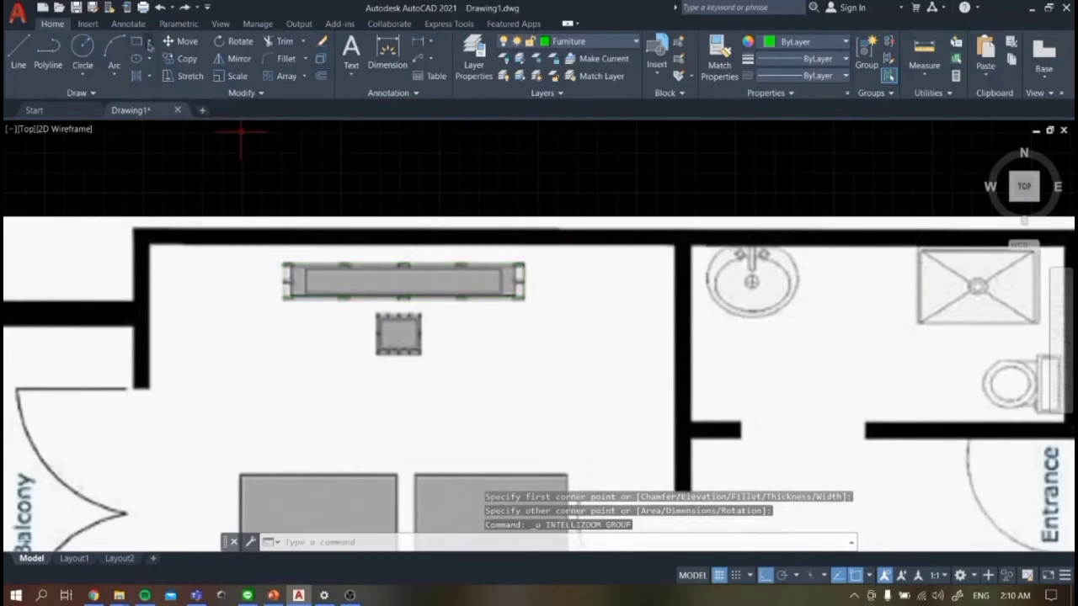
# - Draw a rectangle around the full outline of the long console on the reference image, including its lower edge
pyautogui.click(136, 41)
pyautogui.click(284, 266)
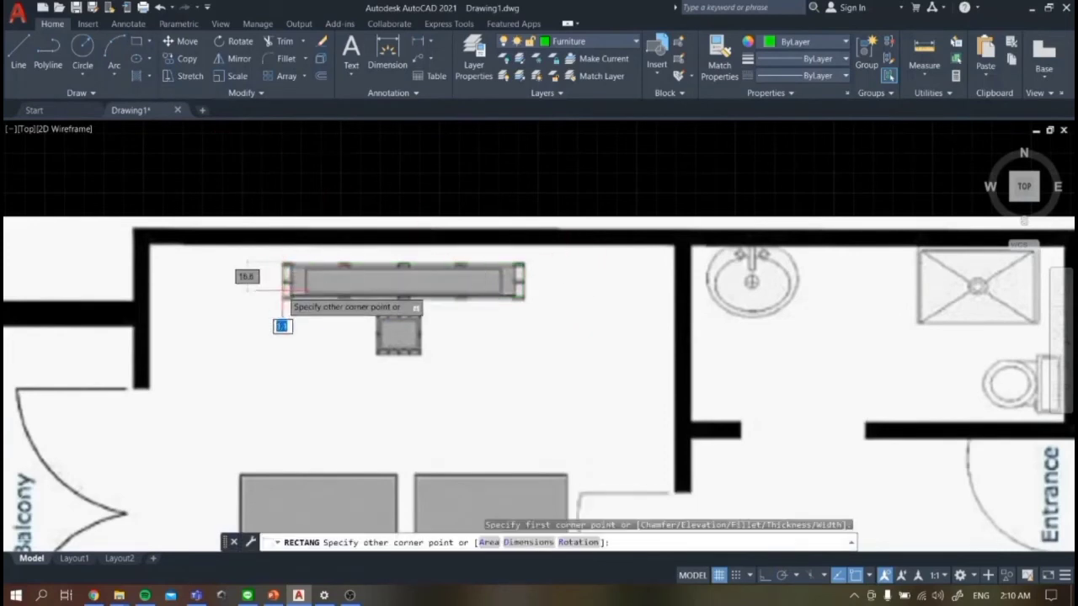
pyautogui.click(525, 300)
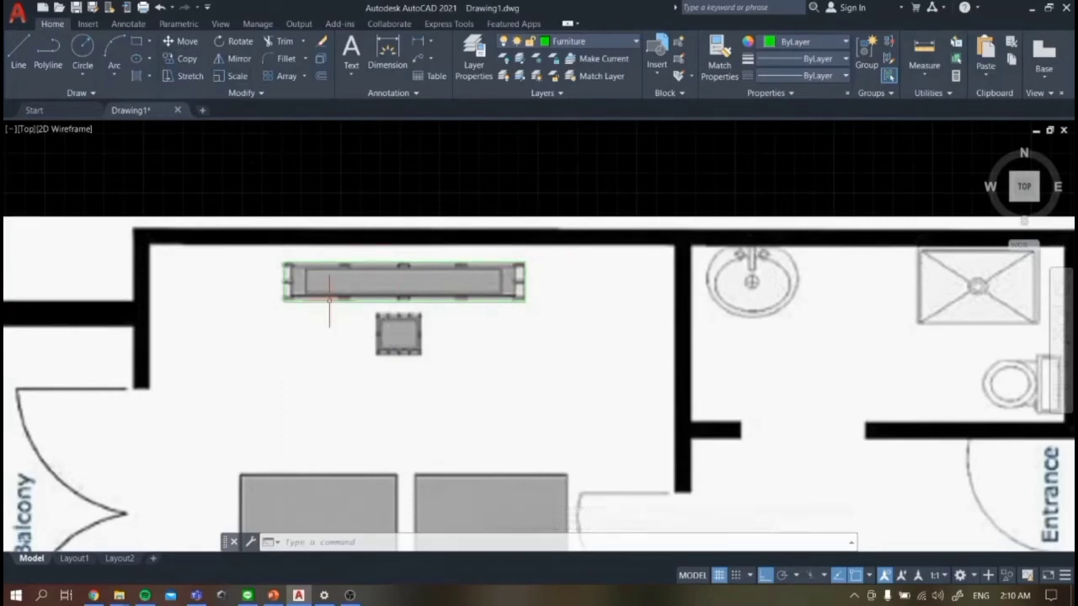
pyautogui.click(372, 250)
pyautogui.press('Escape')
pyautogui.click(381, 278)
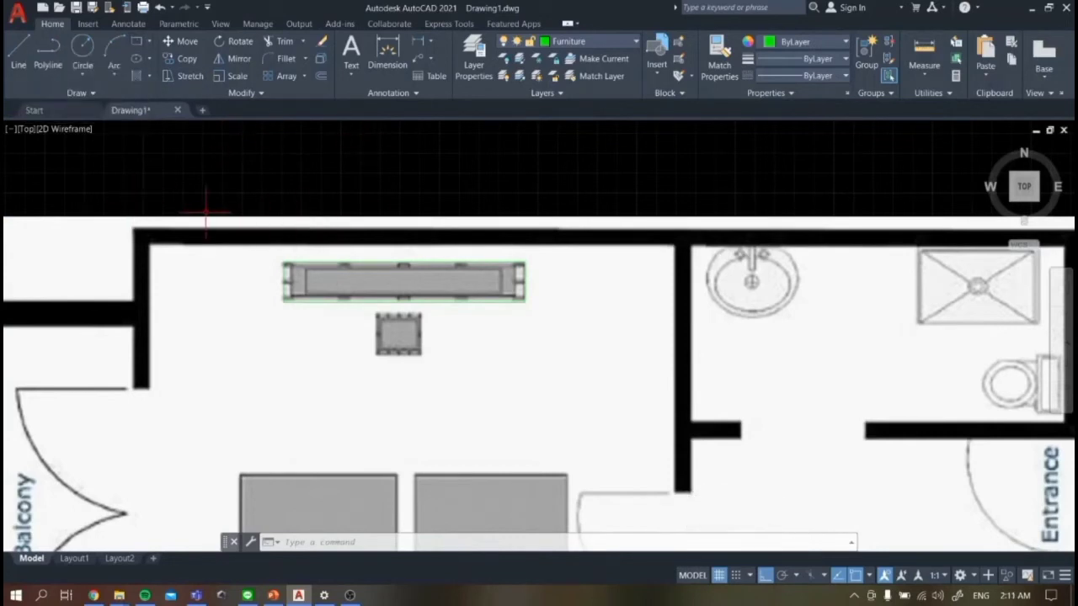
# - Move the console rectangle horizontally off the reference image into the empty space before the drawn plan
pyautogui.click(181, 42)
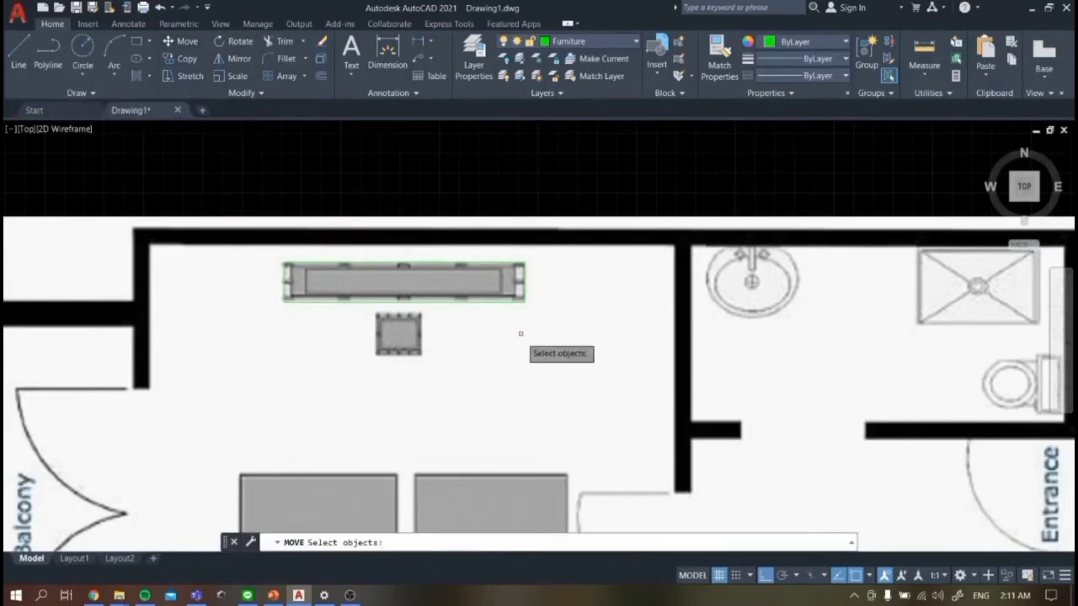
pyautogui.click(521, 297)
pyautogui.press('Return')
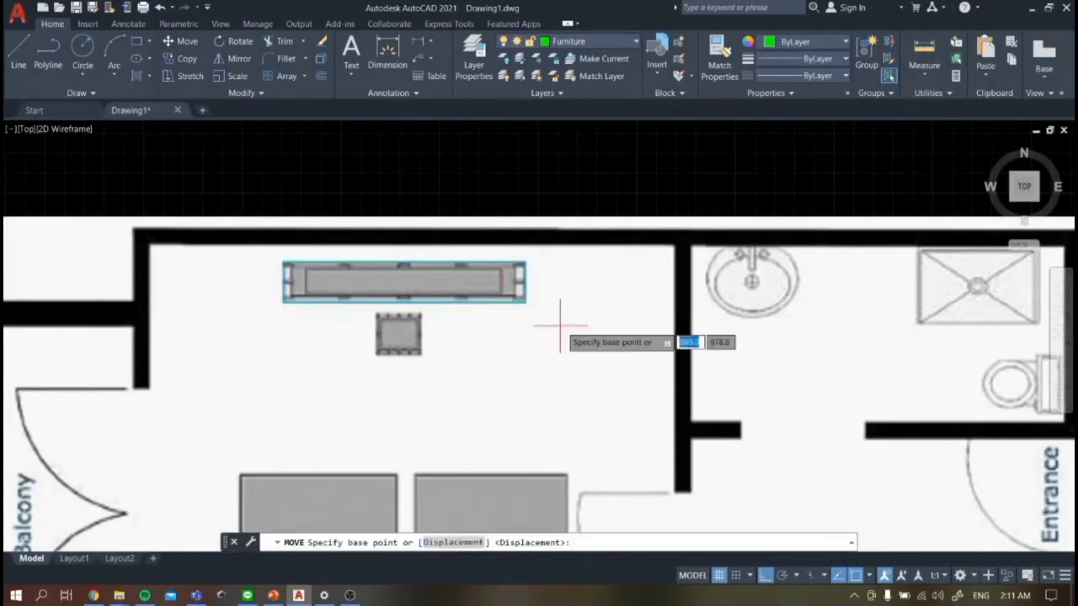
pyautogui.click(525, 301)
pyautogui.scroll(-6, 535, 291)
pyautogui.scroll(2, 964, 311)
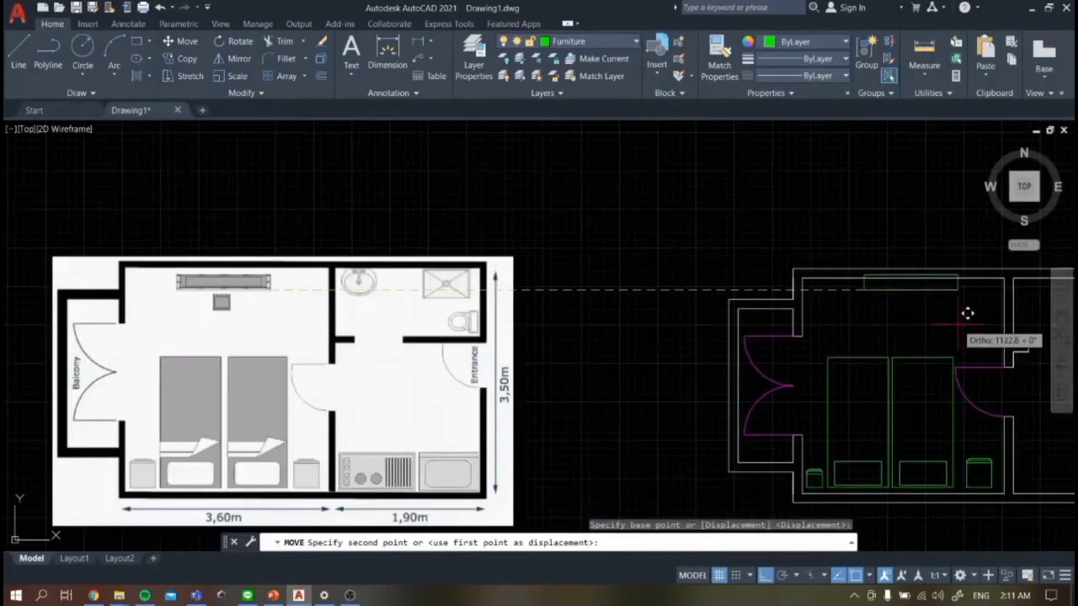
pyautogui.click(677, 296)
# - Turn Ortho off and move the console rectangle into the plan's bedroom, just below the upper wall and above the beds
pyautogui.scroll(2, 678, 296)
pyautogui.click(492, 234)
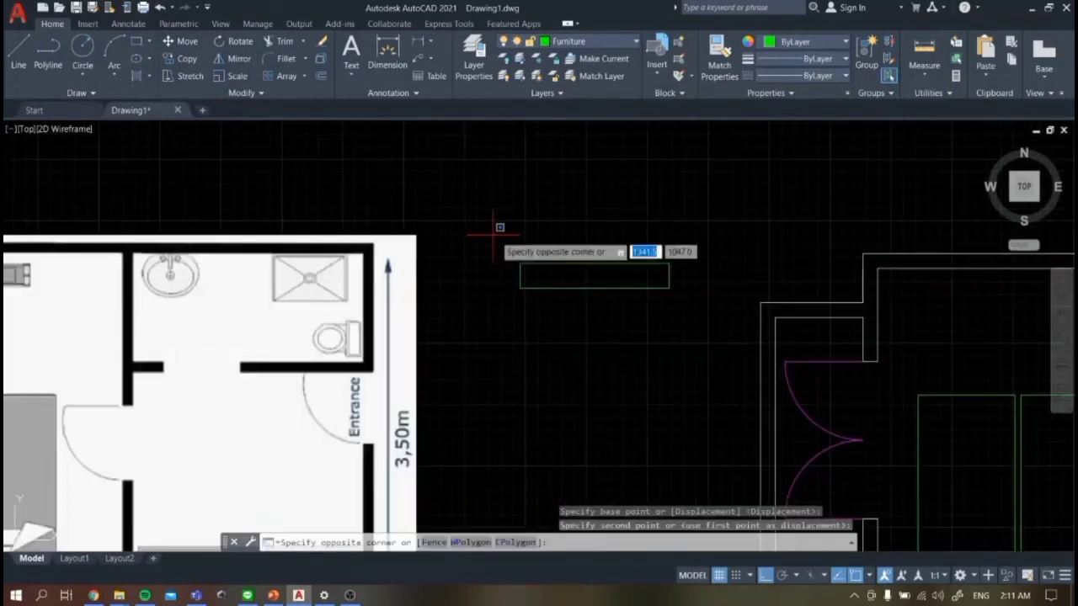
pyautogui.click(738, 328)
pyautogui.press('F8')
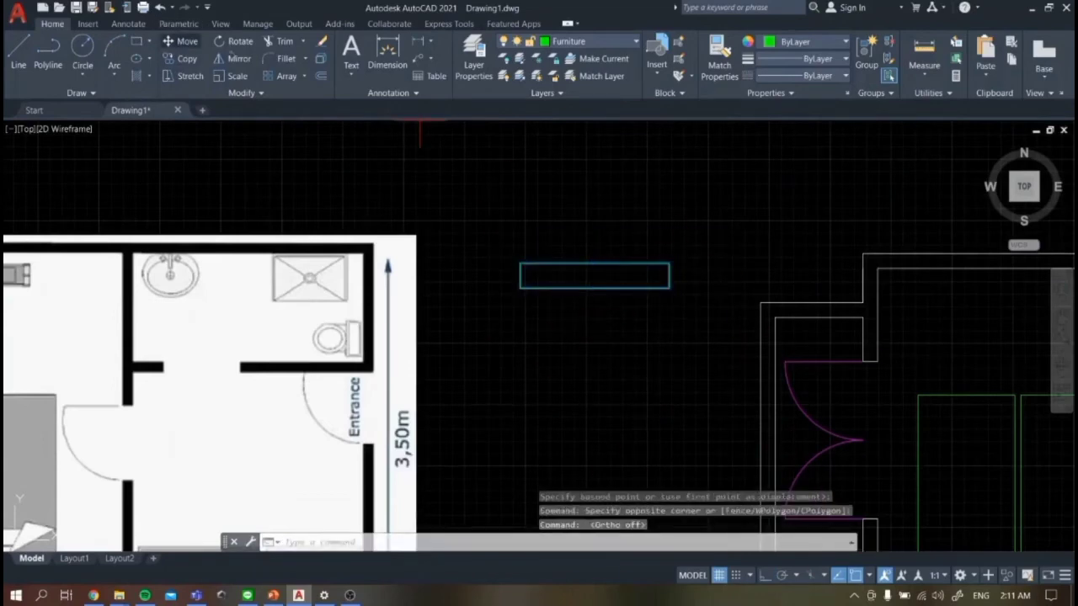
pyautogui.click(668, 288)
pyautogui.scroll(-5, 663, 301)
pyautogui.scroll(5, 861, 320)
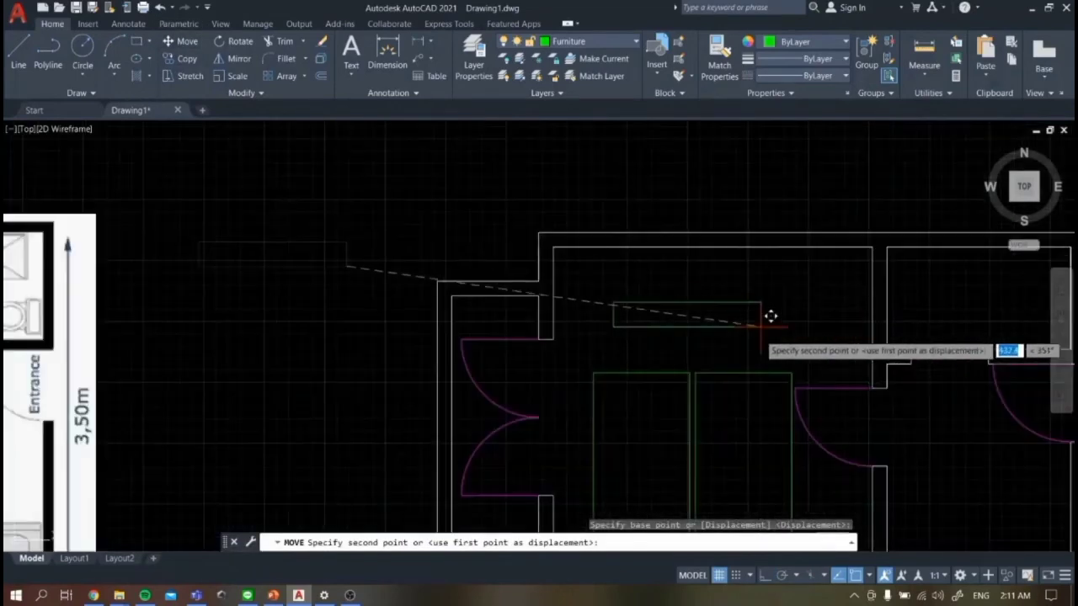
pyautogui.click(769, 271)
pyautogui.scroll(-5, 769, 278)
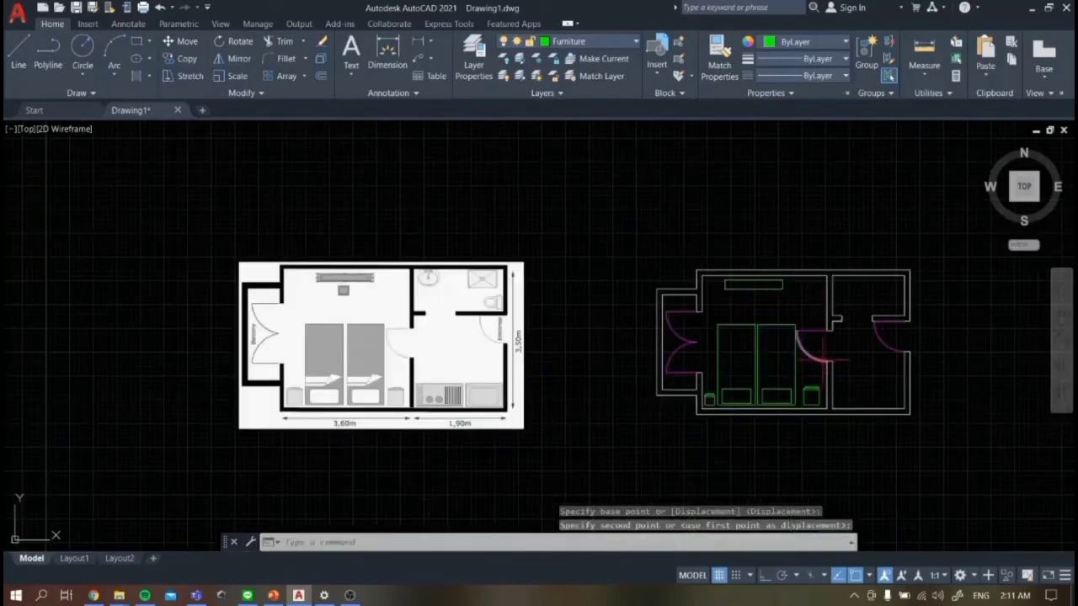
# - Turn Ortho on and shift the console rectangle slightly to the right along the bedroom's upper wall
pyautogui.scroll(5, 529, 286)
pyautogui.click(506, 276)
pyautogui.click(762, 333)
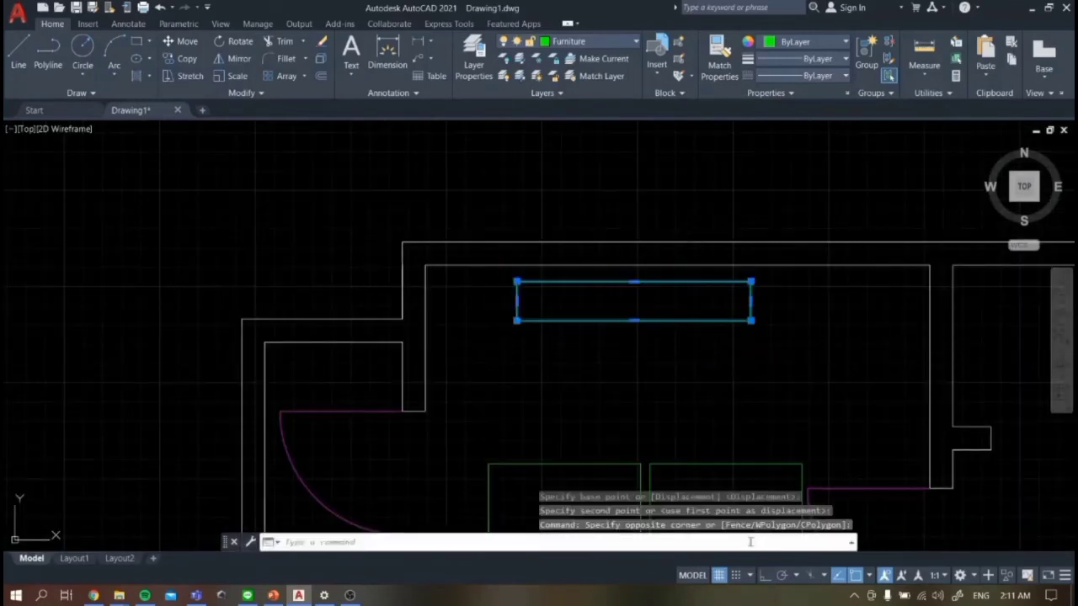
pyautogui.press('F8')
pyautogui.click(187, 41)
pyautogui.click(760, 328)
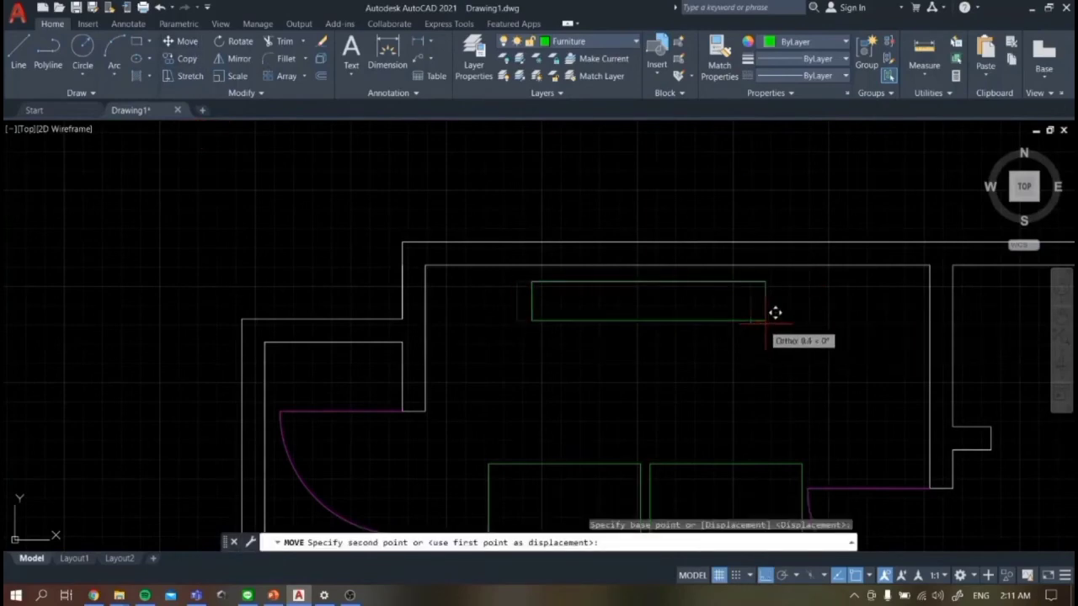
pyautogui.click(760, 321)
pyautogui.scroll(-5, 760, 353)
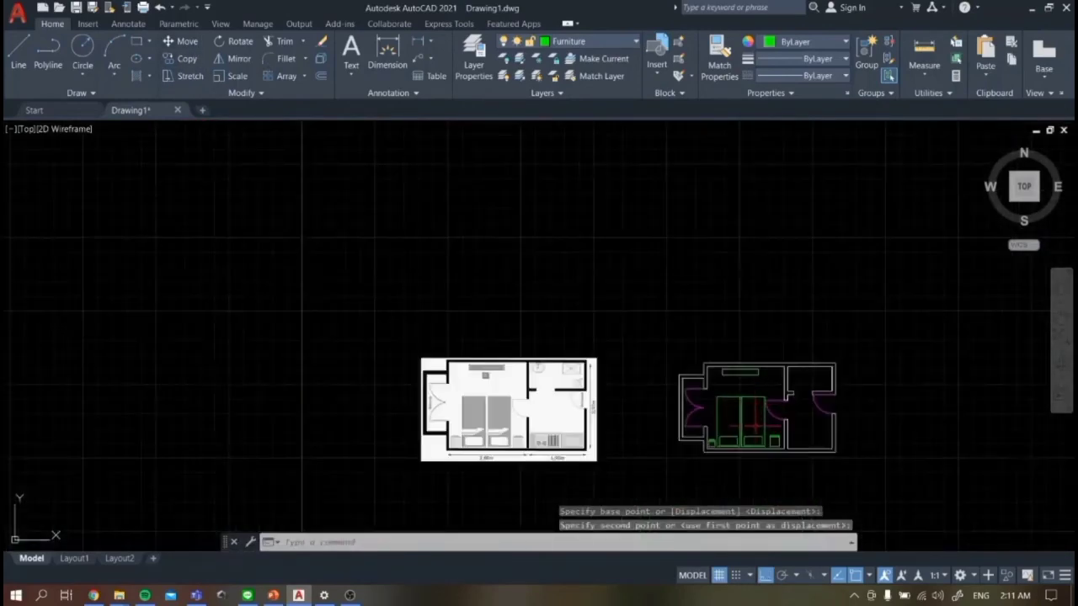
# - Move the console rectangle about 7 units straight down from the bedroom's upper wall
pyautogui.scroll(5, 741, 405)
pyautogui.click(538, 173)
pyautogui.click(774, 245)
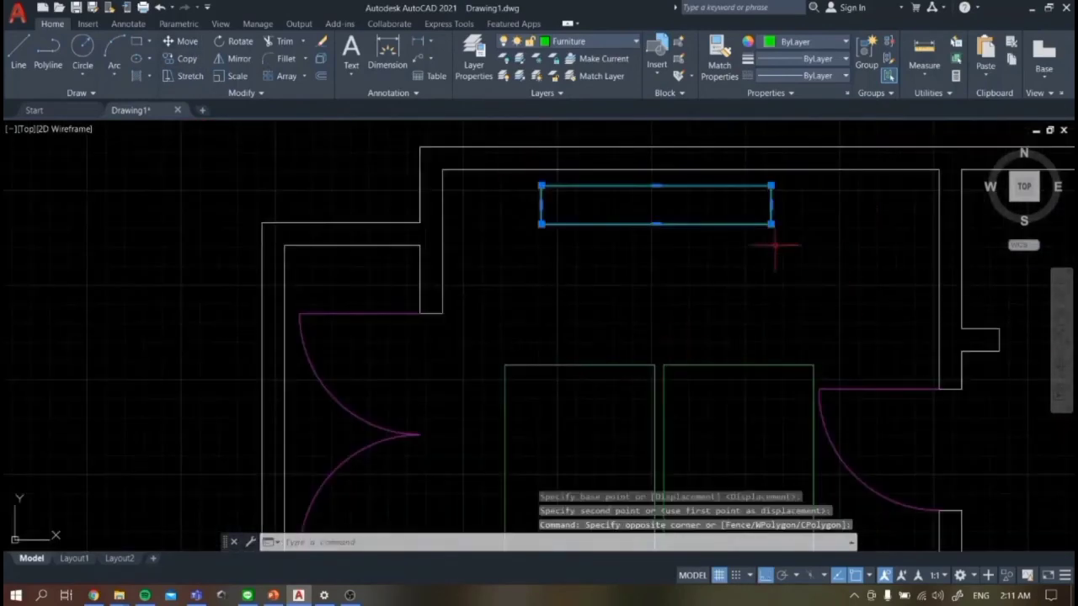
pyautogui.click(187, 41)
pyautogui.click(775, 211)
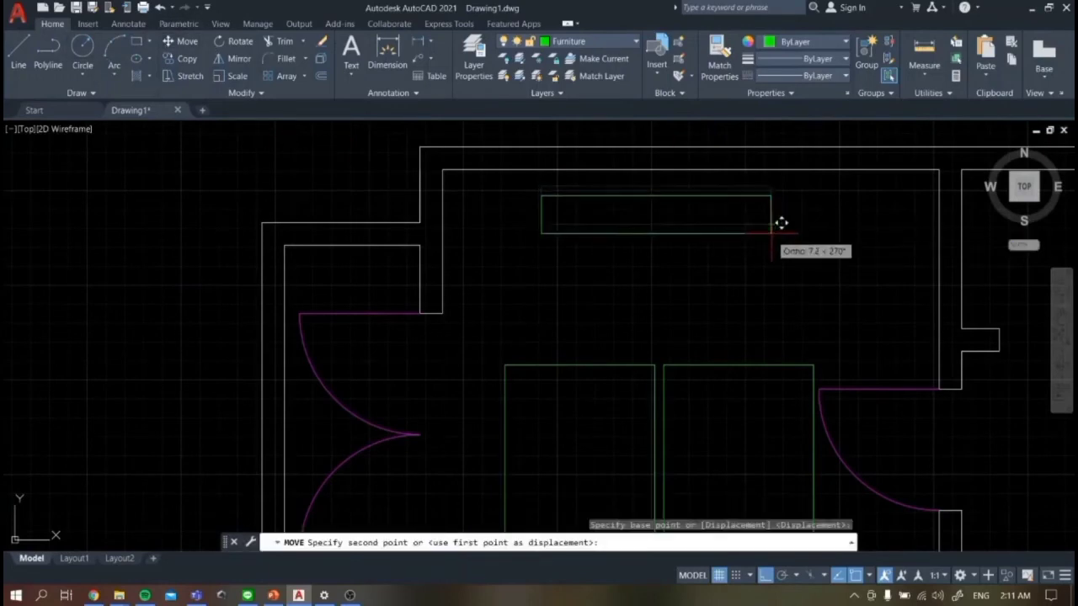
pyautogui.scroll(-4, 744, 244)
pyautogui.scroll(-2, 673, 253)
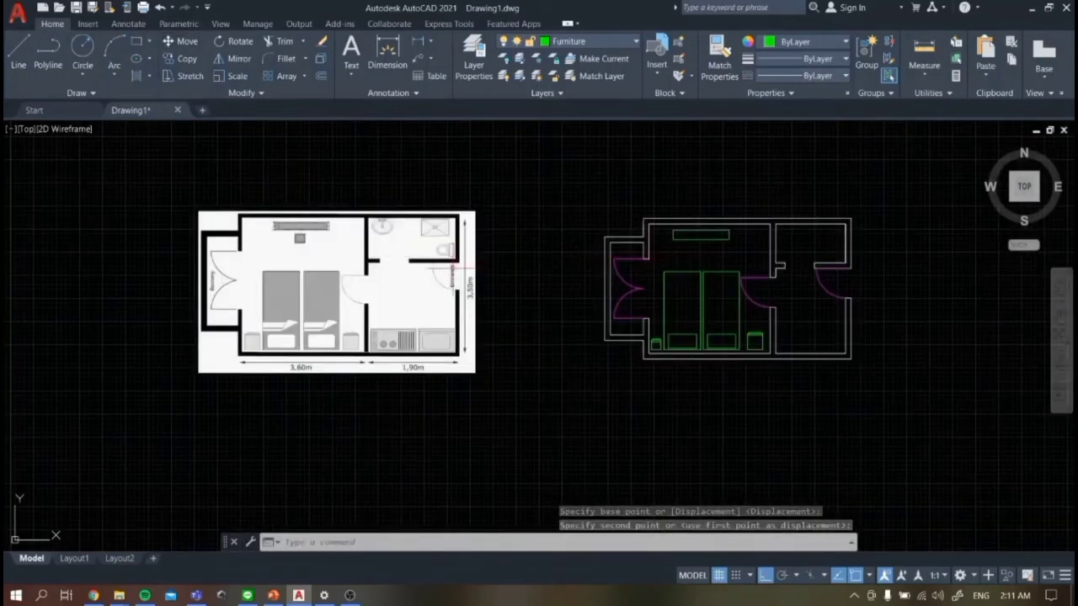
# - Draw a rectangle around the small square stool below the console on the reference image
pyautogui.scroll(8, 303, 223)
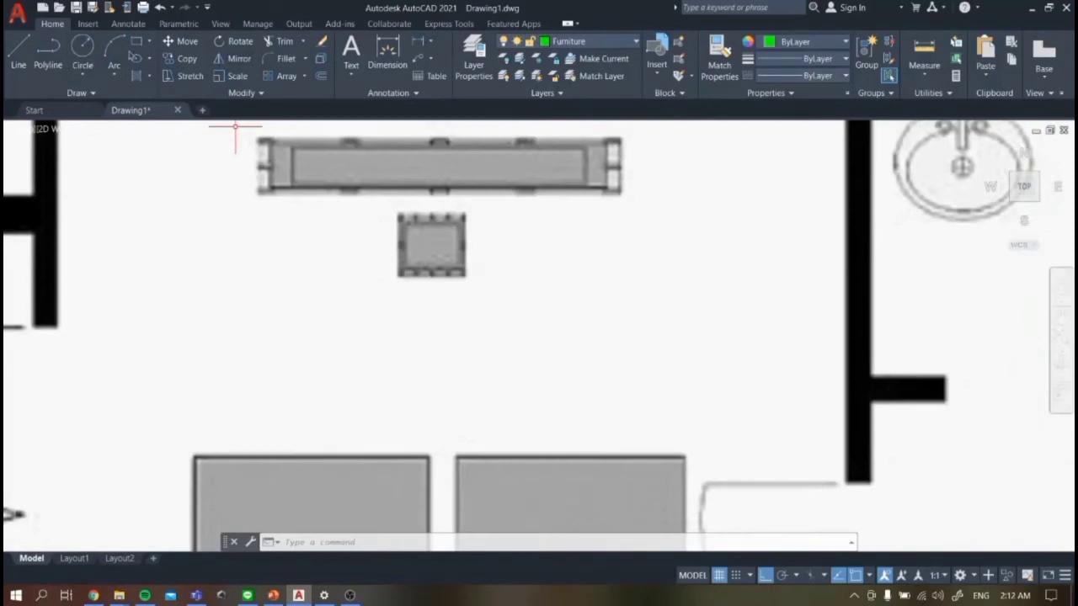
pyautogui.click(398, 214)
pyautogui.click(466, 278)
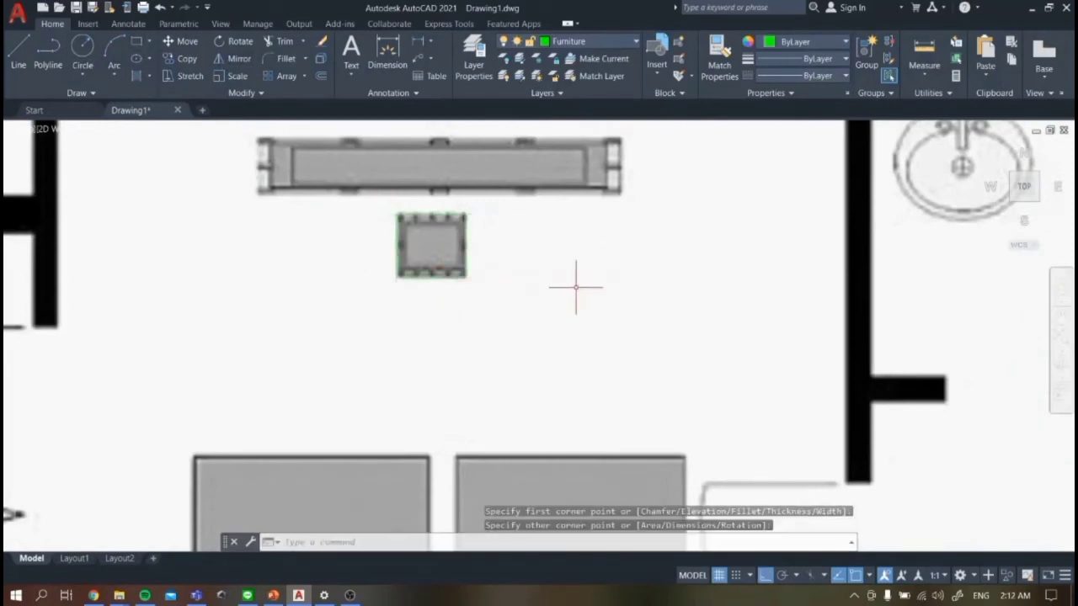
pyautogui.click(168, 42)
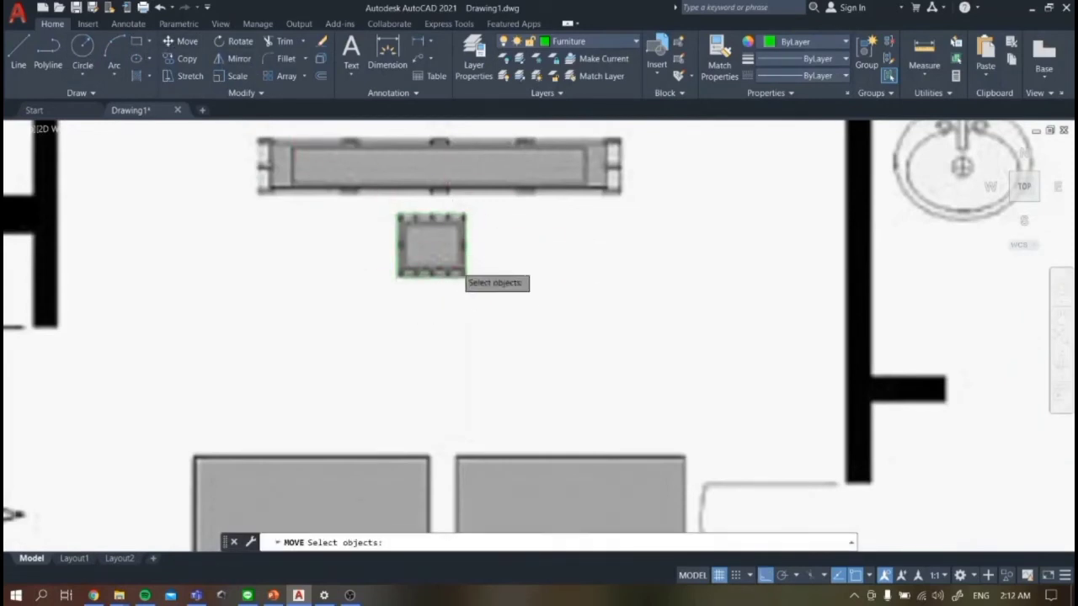
pyautogui.press('Escape')
pyautogui.click(439, 208)
pyautogui.click(433, 218)
pyautogui.click(560, 210)
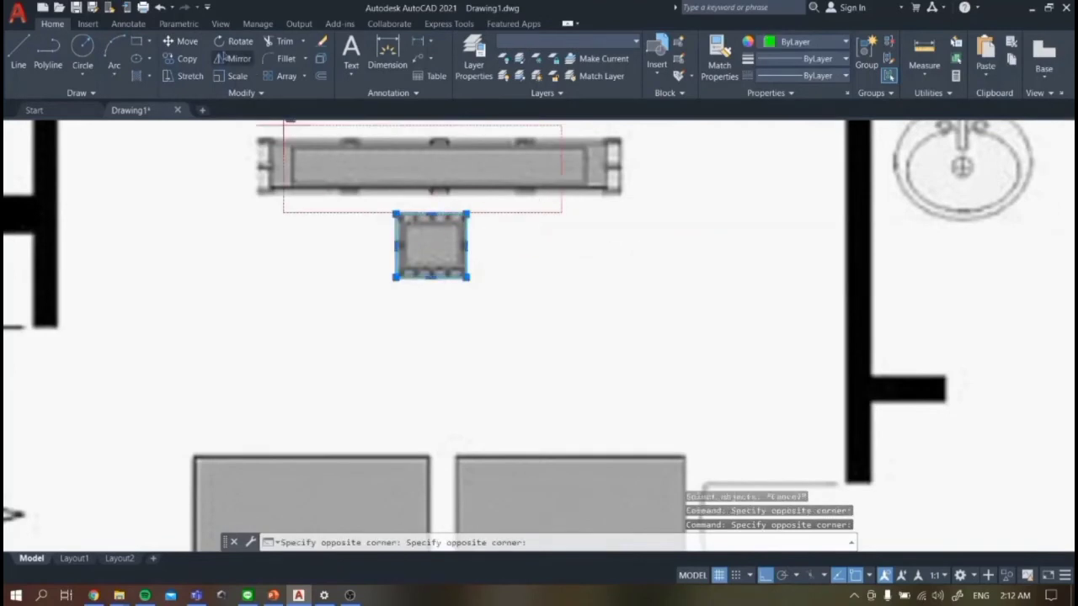
pyautogui.click(186, 41)
pyautogui.click(465, 277)
pyautogui.scroll(-4, 465, 276)
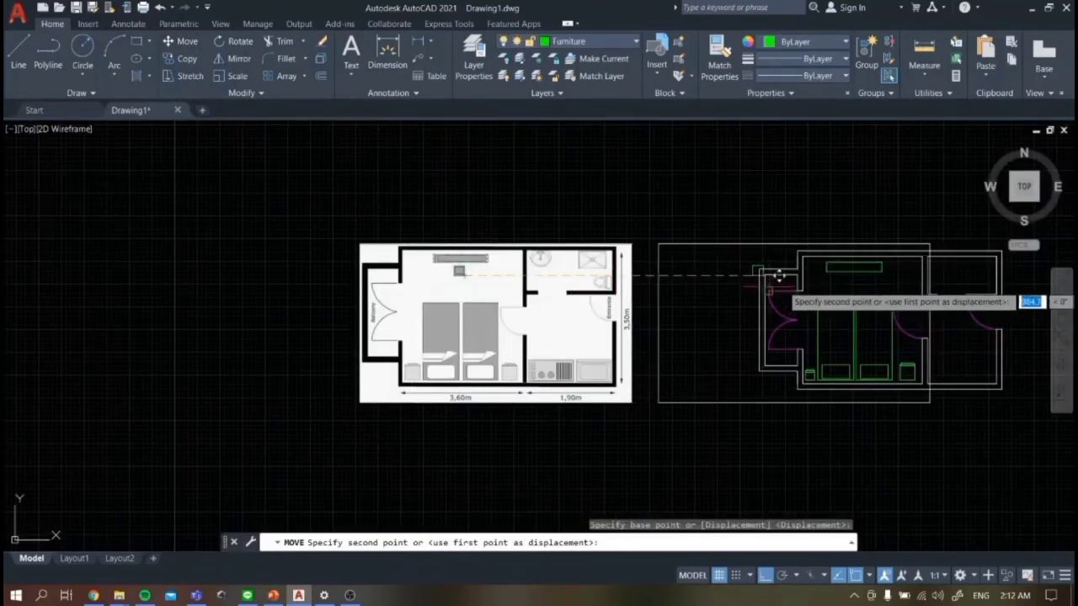
pyautogui.press('Escape')
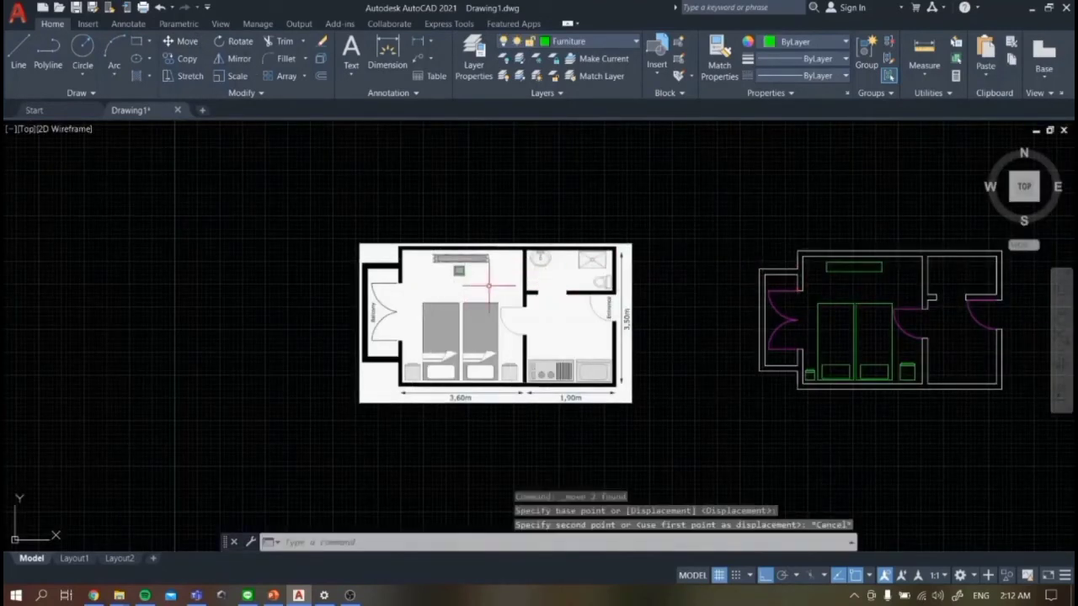
# - Move the stool rectangle from the reference image into the plan's bedroom, below the middle of the console
pyautogui.click(513, 211)
pyautogui.scroll(6, 464, 269)
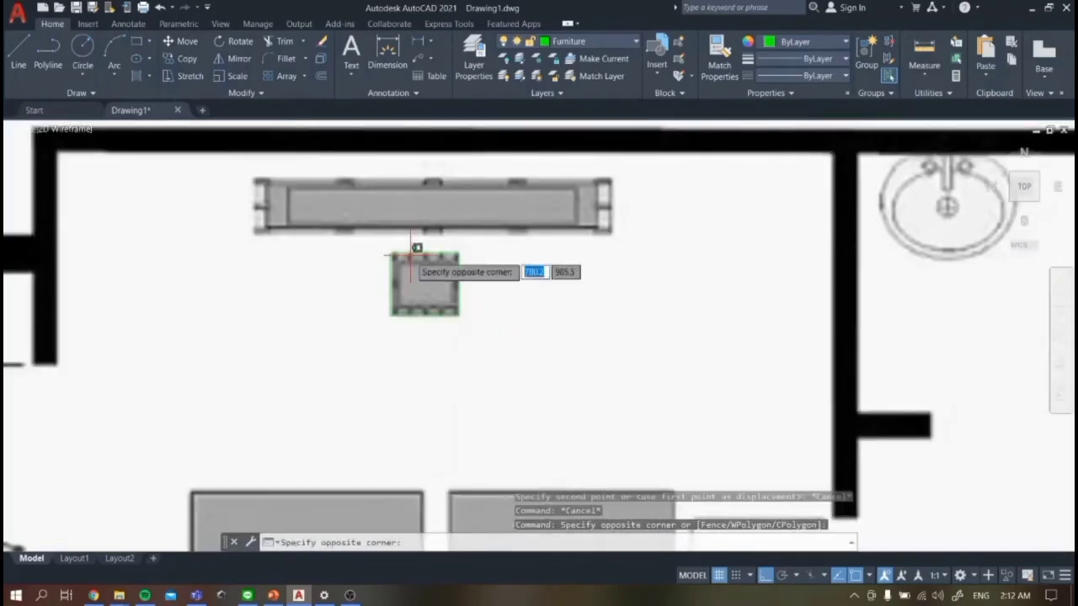
pyautogui.click(418, 249)
pyautogui.click(182, 42)
pyautogui.click(461, 315)
pyautogui.scroll(-8, 669, 300)
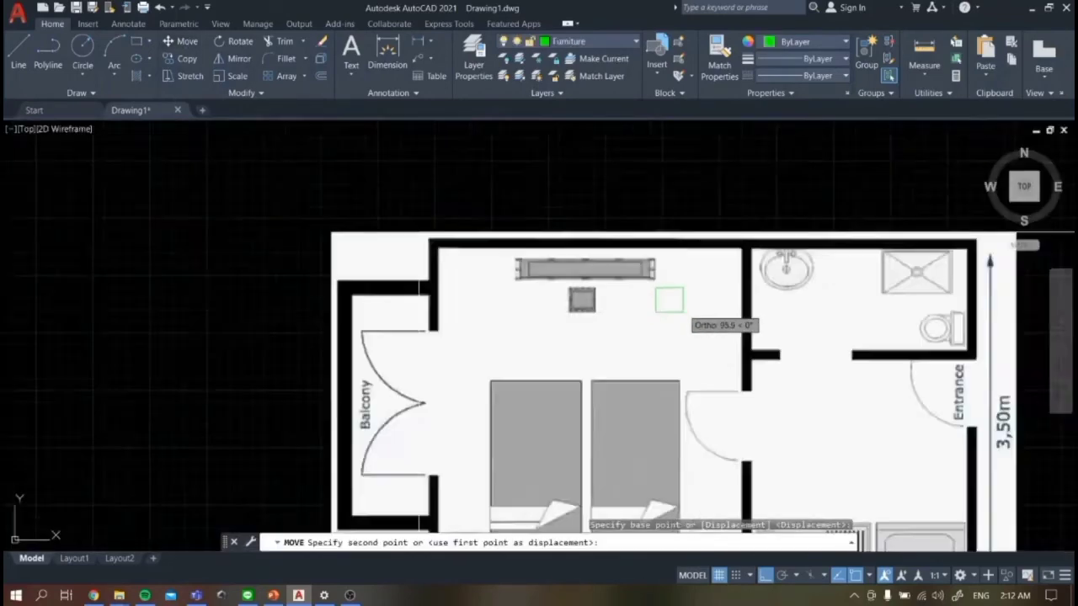
pyautogui.scroll(6, 859, 325)
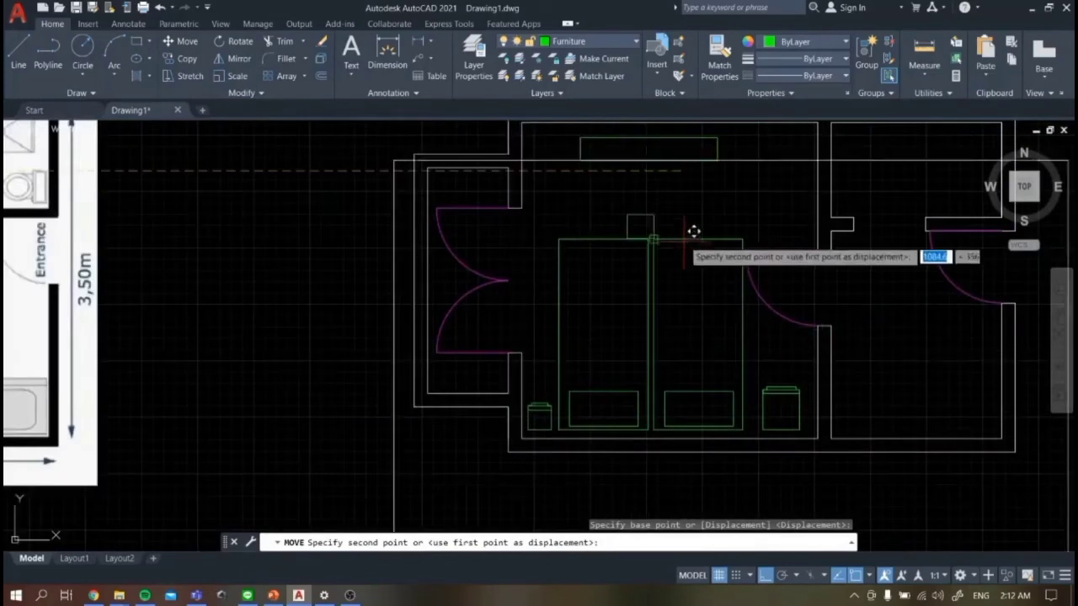
pyautogui.scroll(-3, 664, 164)
pyautogui.scroll(4, 657, 259)
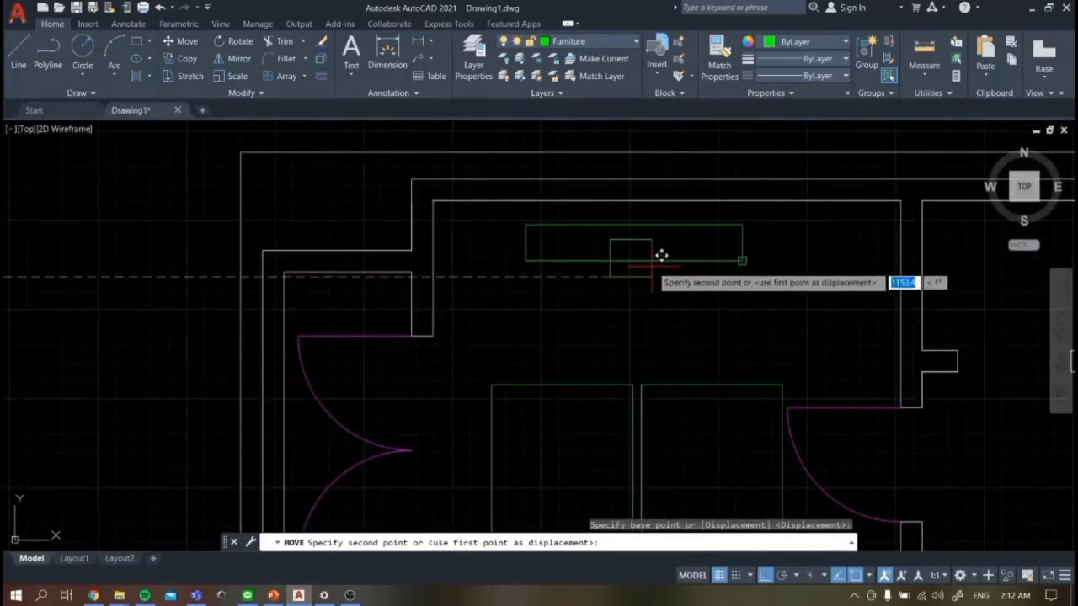
pyautogui.click(659, 255)
# - Move the reference image horizontally away from the floor plan so that it stands clear on the plan's left side
pyautogui.scroll(-3, 621, 281)
pyautogui.click(511, 217)
pyautogui.click(543, 235)
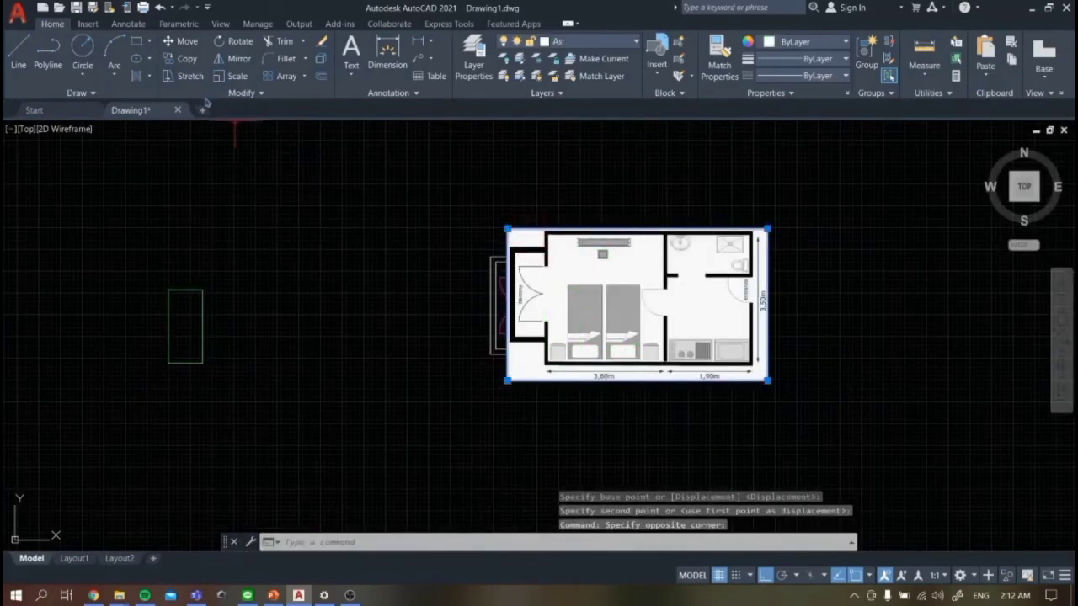
pyautogui.click(181, 40)
pyautogui.click(507, 379)
pyautogui.click(117, 380)
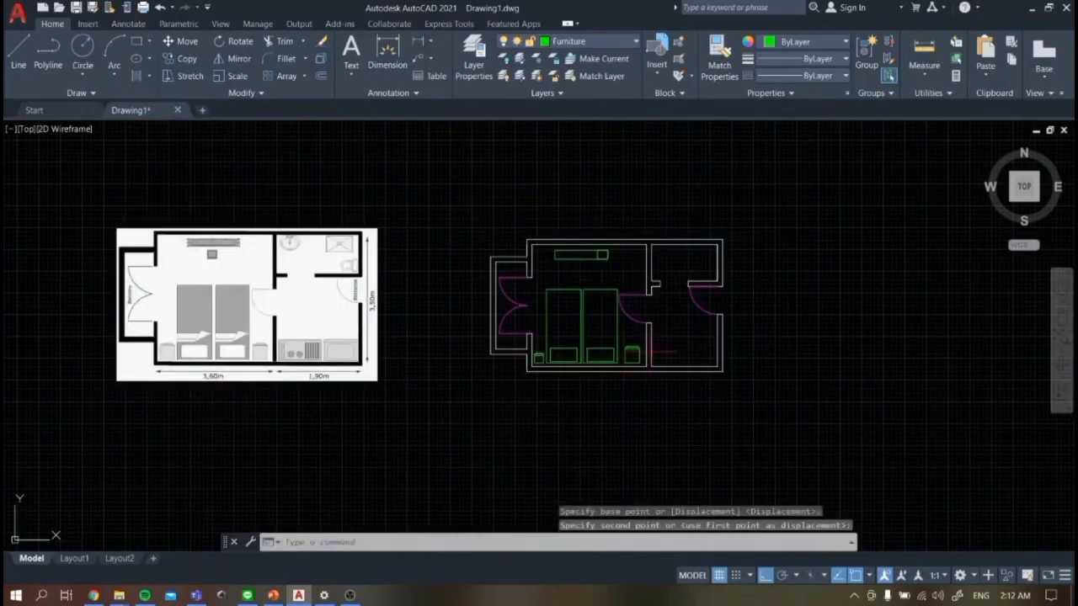
# - Move the stool rectangle from the console's right end to just below the middle of the console
pyautogui.scroll(8, 602, 248)
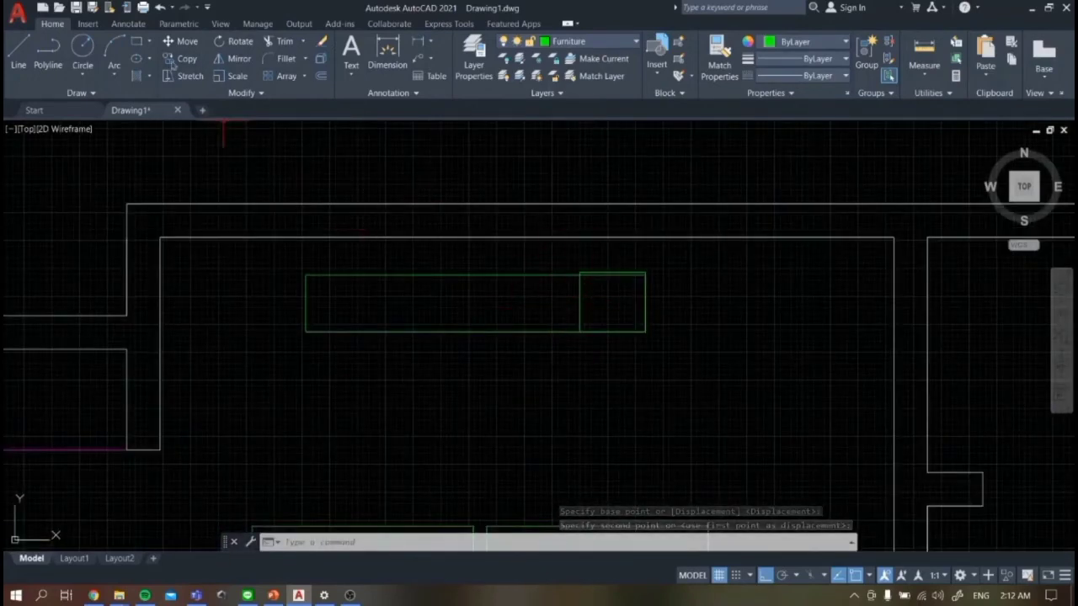
pyautogui.click(180, 41)
pyautogui.click(579, 305)
pyautogui.press('Escape')
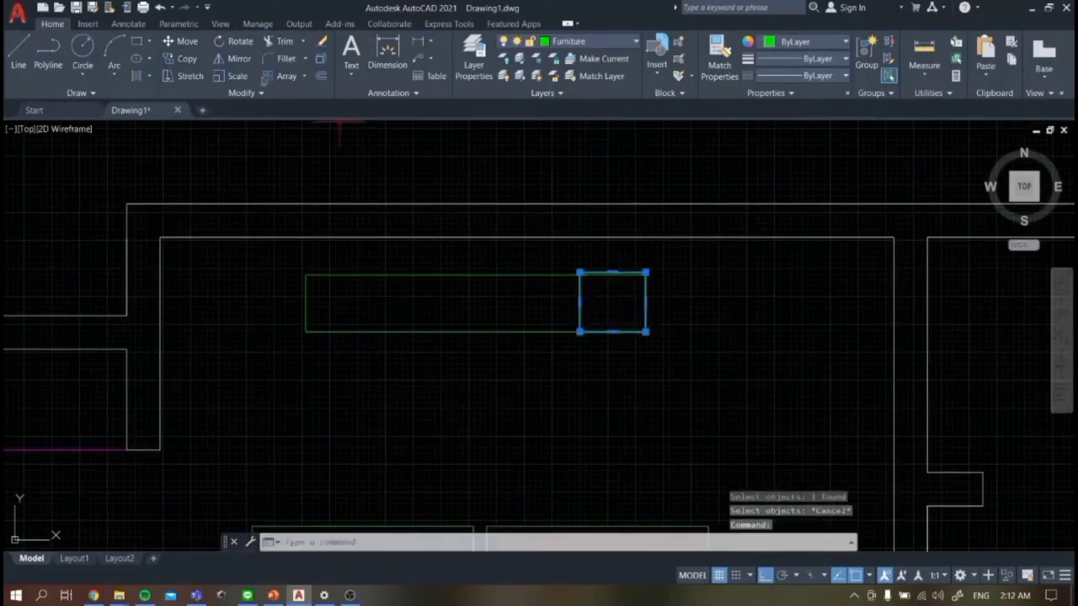
pyautogui.click(180, 41)
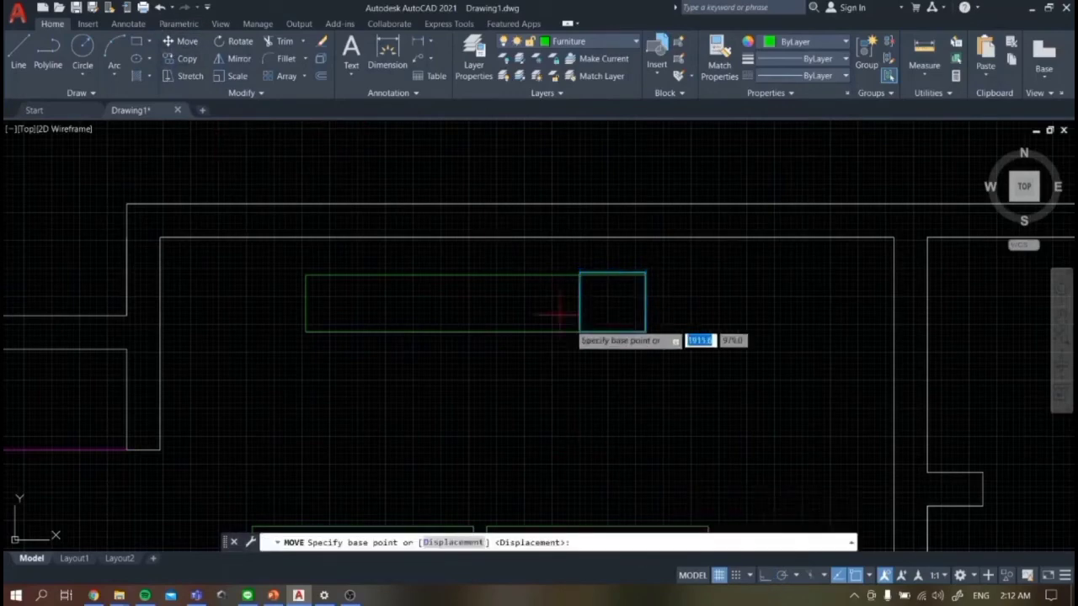
pyautogui.click(578, 331)
pyautogui.scroll(-5, 459, 397)
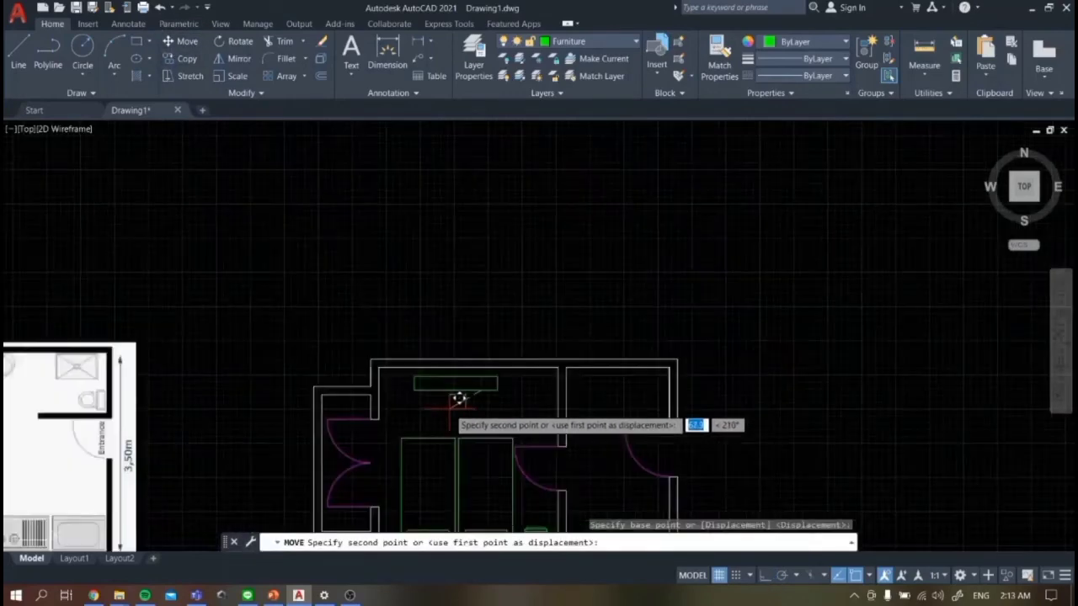
pyautogui.scroll(4, 456, 401)
pyautogui.scroll(-3, 448, 400)
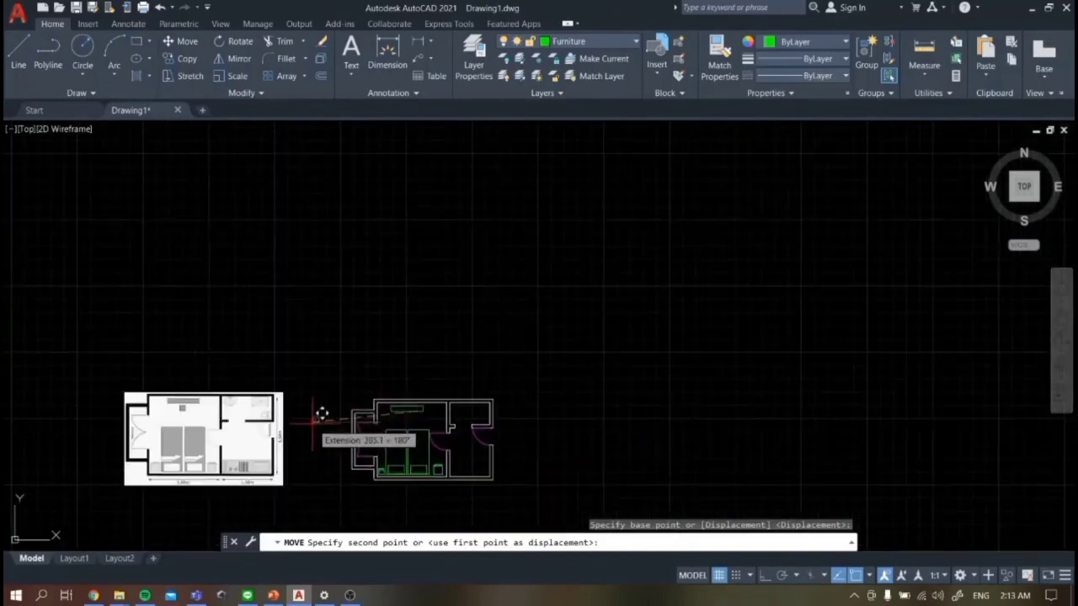
pyautogui.scroll(6, 530, 379)
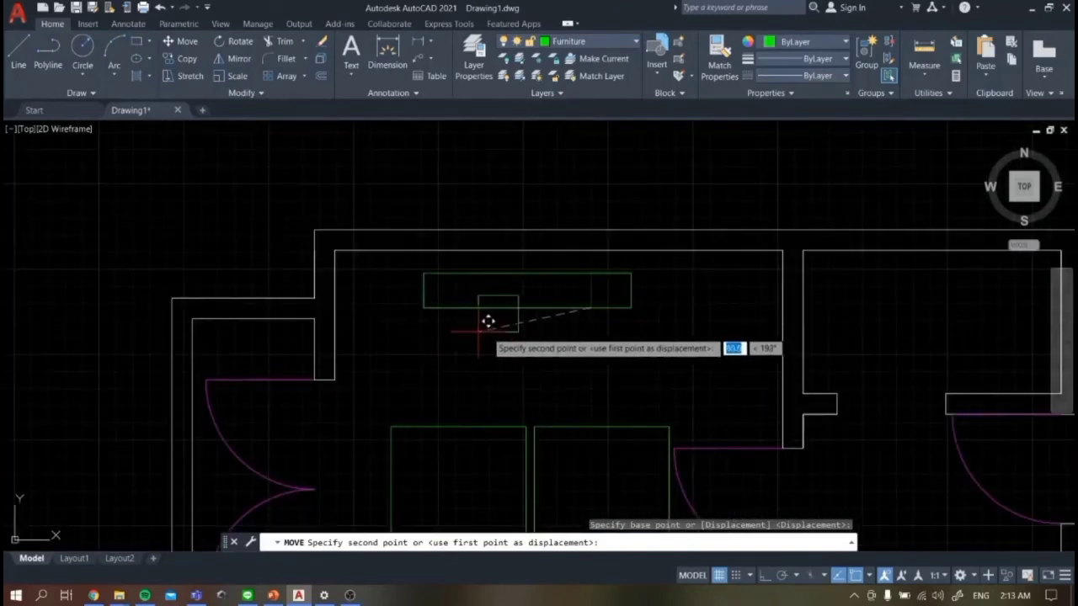
pyautogui.click(518, 343)
# - Draw a long, narrow inset rectangle inside the console outline in the plan's bedroom
pyautogui.scroll(-5, 649, 341)
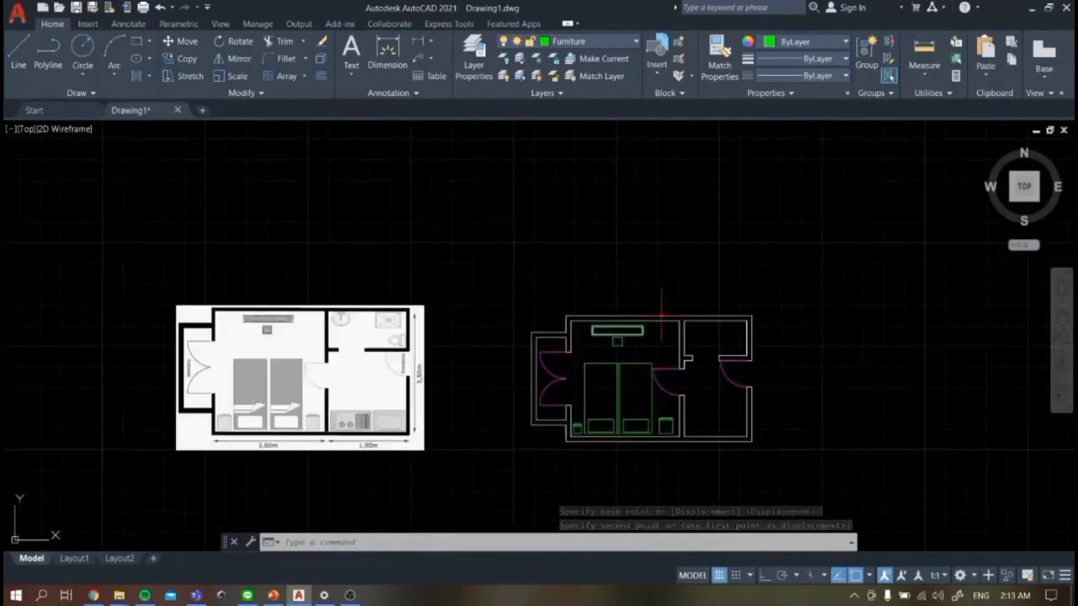
pyautogui.scroll(8, 628, 332)
pyautogui.press('Escape')
pyautogui.click(136, 41)
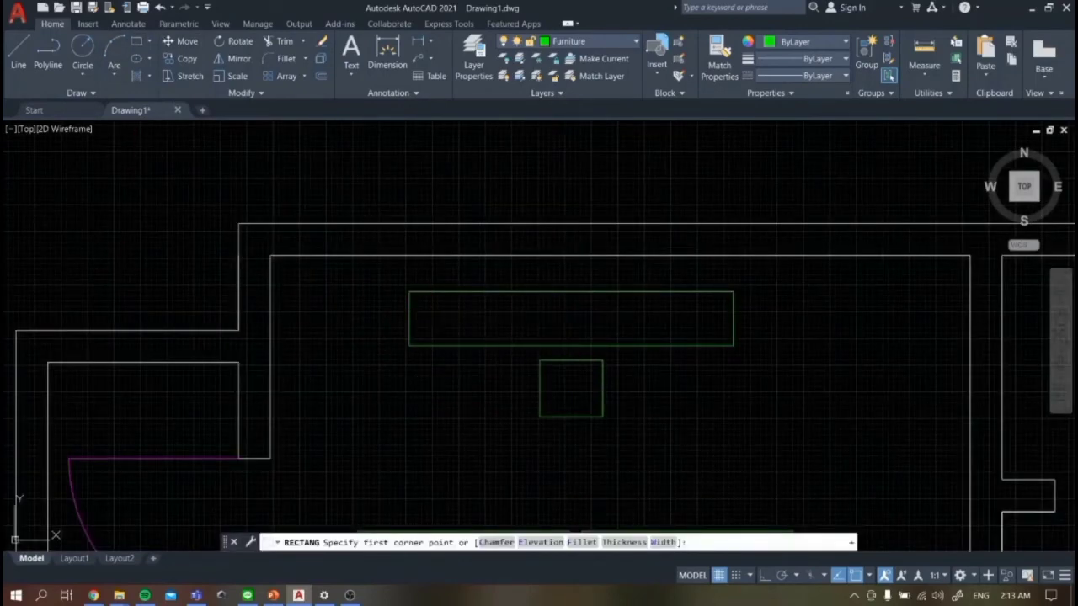
pyautogui.click(430, 308)
pyautogui.click(715, 329)
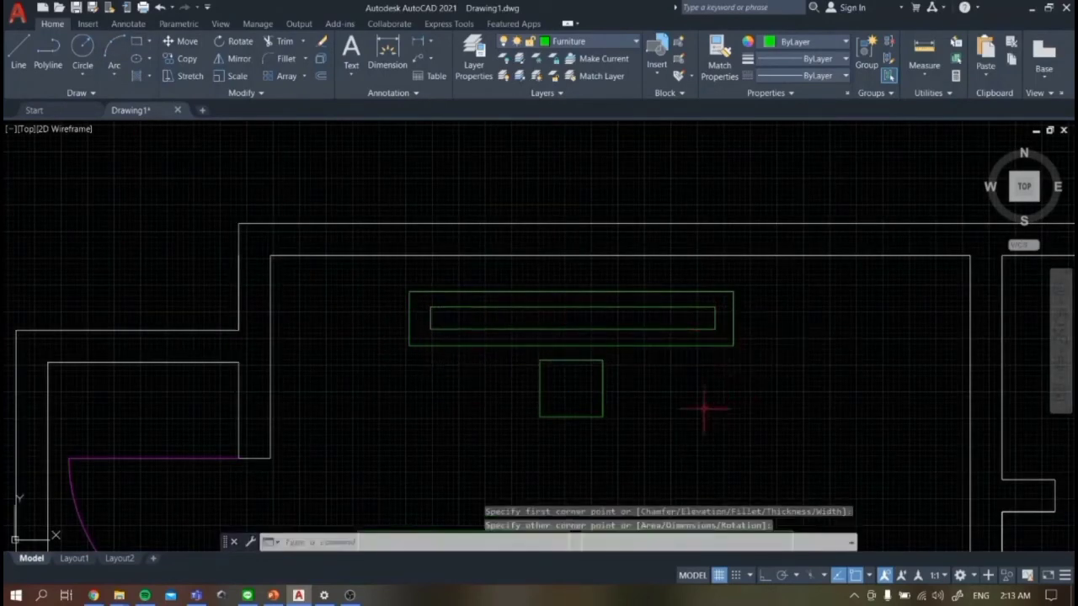
# - Try to draw a small inset rectangle, about 13 units in size, inside the stool outline
pyautogui.press('Return')
pyautogui.click(554, 376)
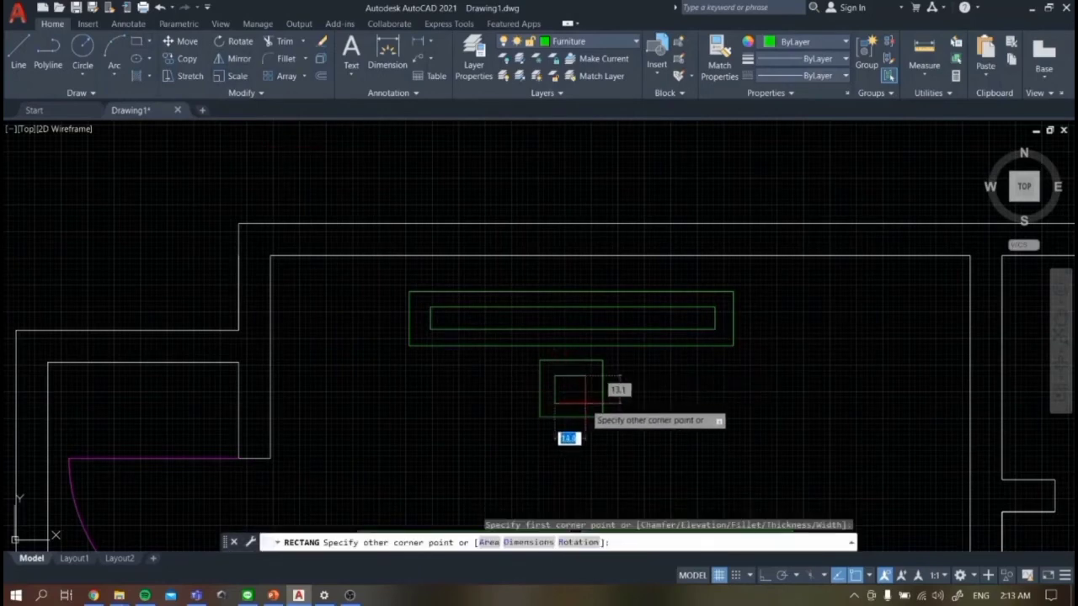
pyautogui.click(587, 405)
pyautogui.scroll(-5, 698, 393)
pyautogui.scroll(8, 438, 370)
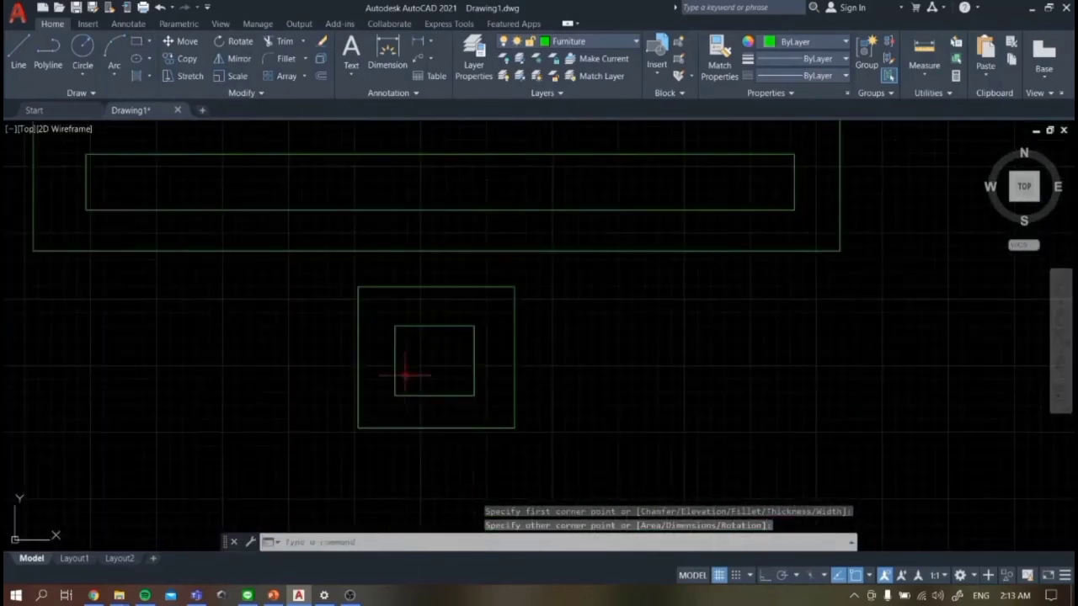
pyautogui.hotkey('ctrl', 'z')
pyautogui.hotkey('ctrl', 'z')
# - Draw a small inset rectangle inside the stool outline, leaving an even margin around it
pyautogui.press('Return')
pyautogui.scroll(2, 520, 429)
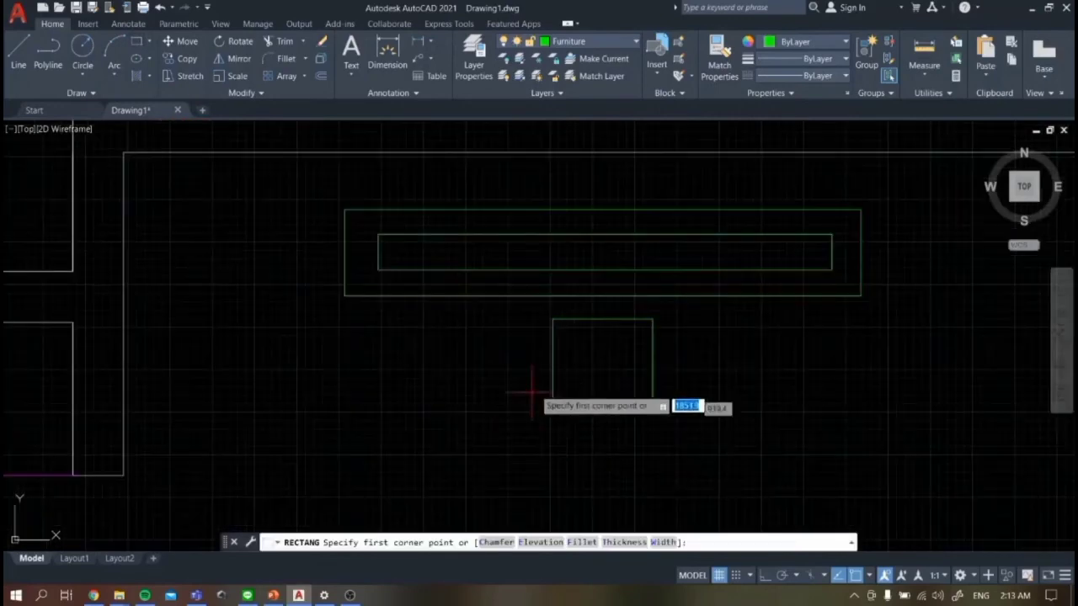
pyautogui.click(551, 373)
pyautogui.click(638, 393)
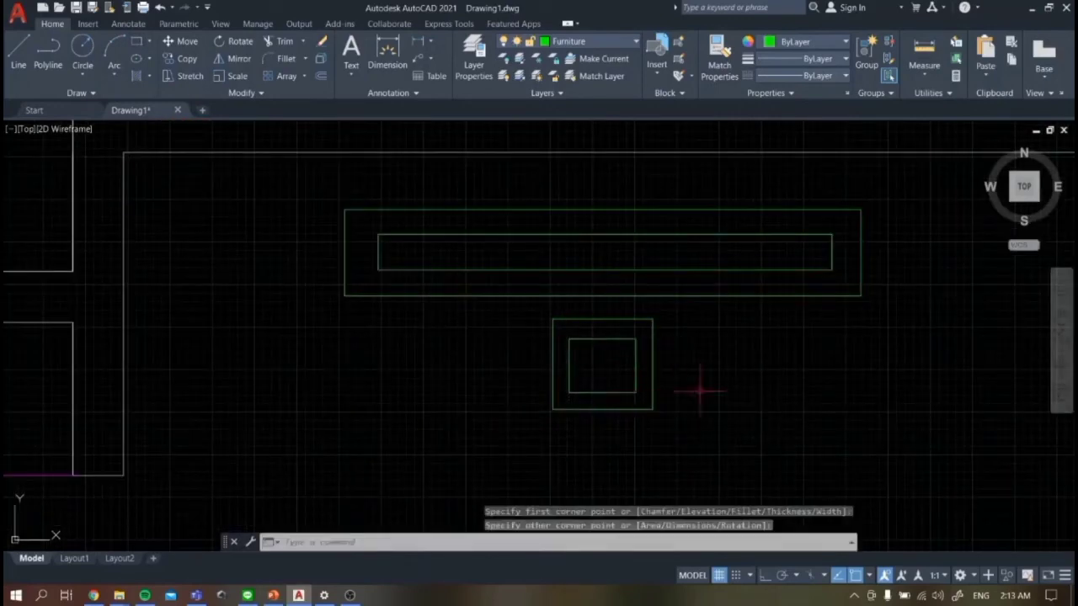
# - Trace the washbasin's outer rim on the reference image with an ellipse centred on the drain
pyautogui.scroll(-7, 698, 390)
pyautogui.scroll(2, 849, 470)
pyautogui.scroll(2, 848, 469)
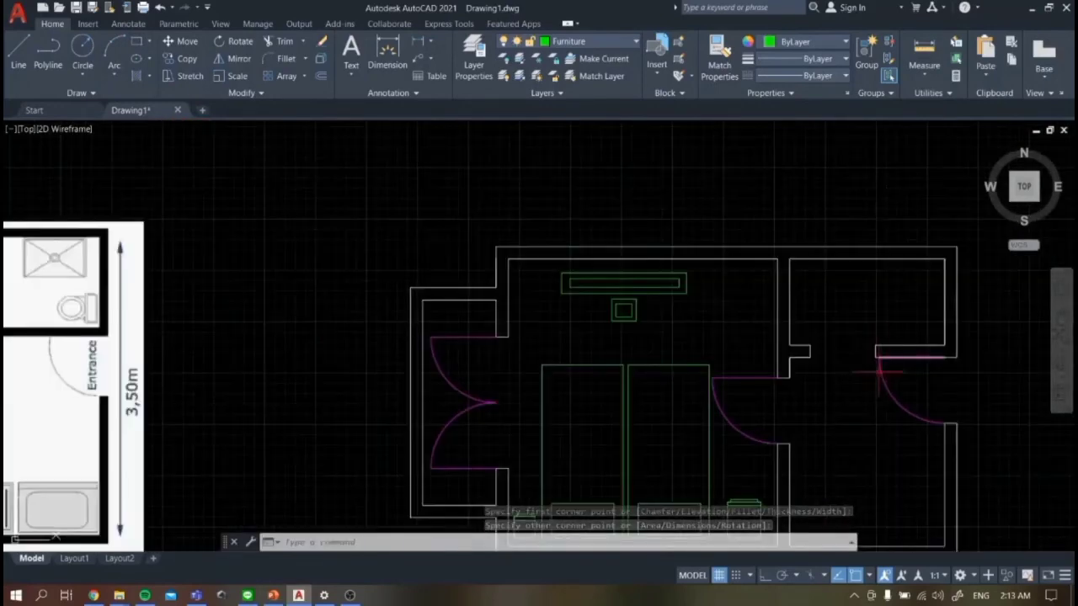
pyautogui.scroll(-4, 325, 305)
pyautogui.scroll(5, 165, 311)
pyautogui.scroll(4, 165, 311)
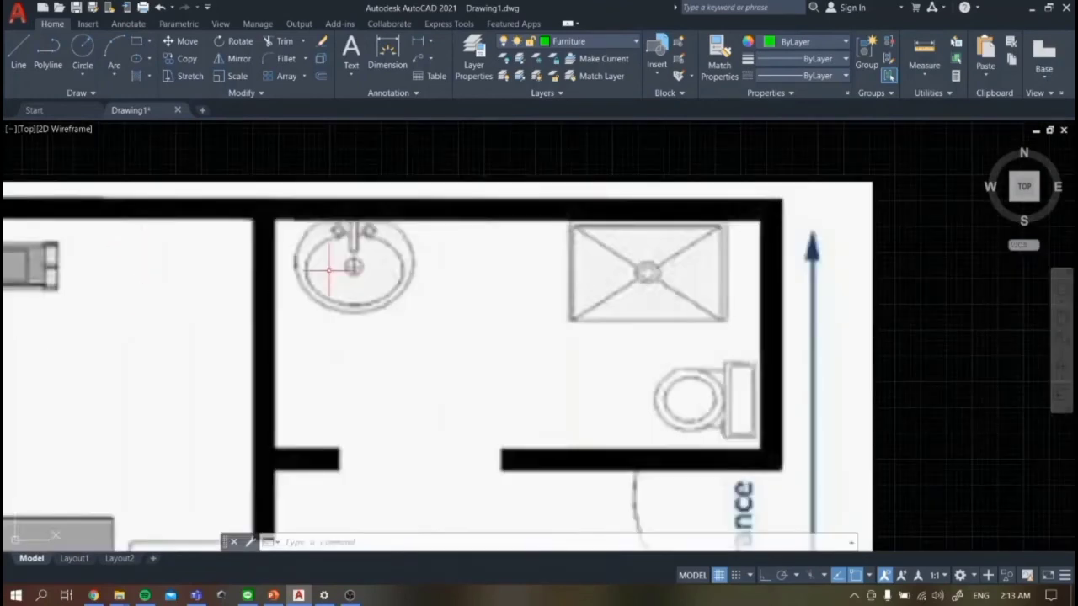
pyautogui.press('Escape')
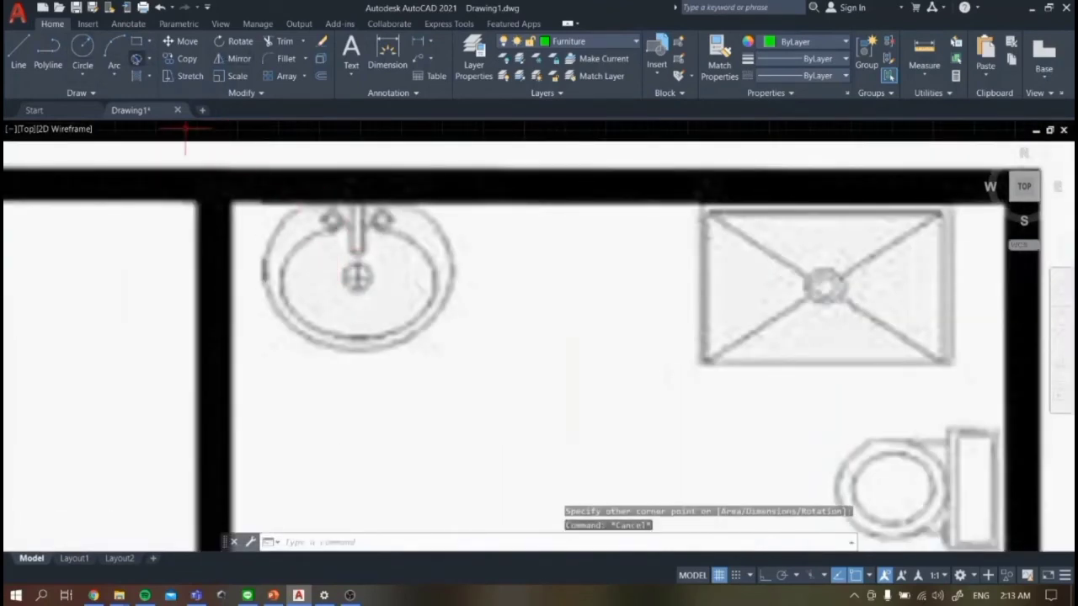
pyautogui.click(136, 59)
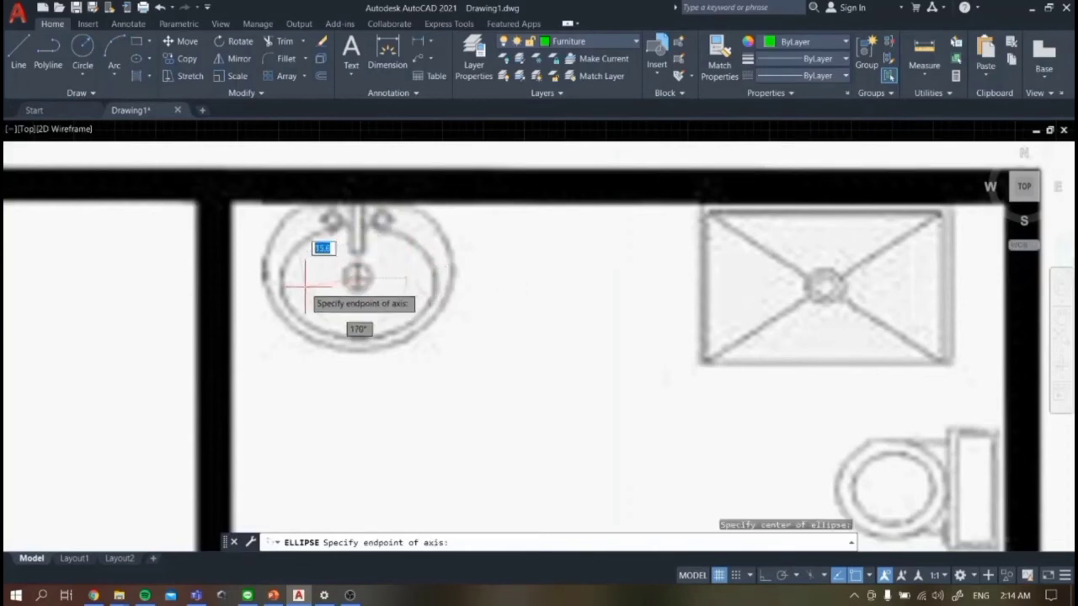
pyautogui.click(261, 273)
pyautogui.click(357, 199)
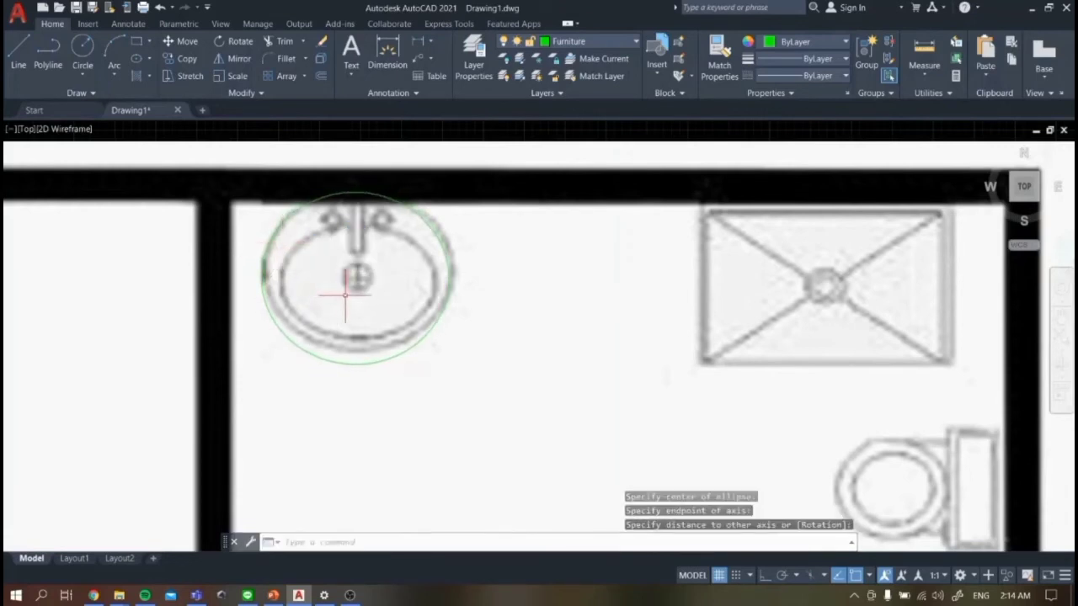
# - Trace the washbasin's inner bowl with a second, smaller ellipse centred on the drain
pyautogui.click(137, 60)
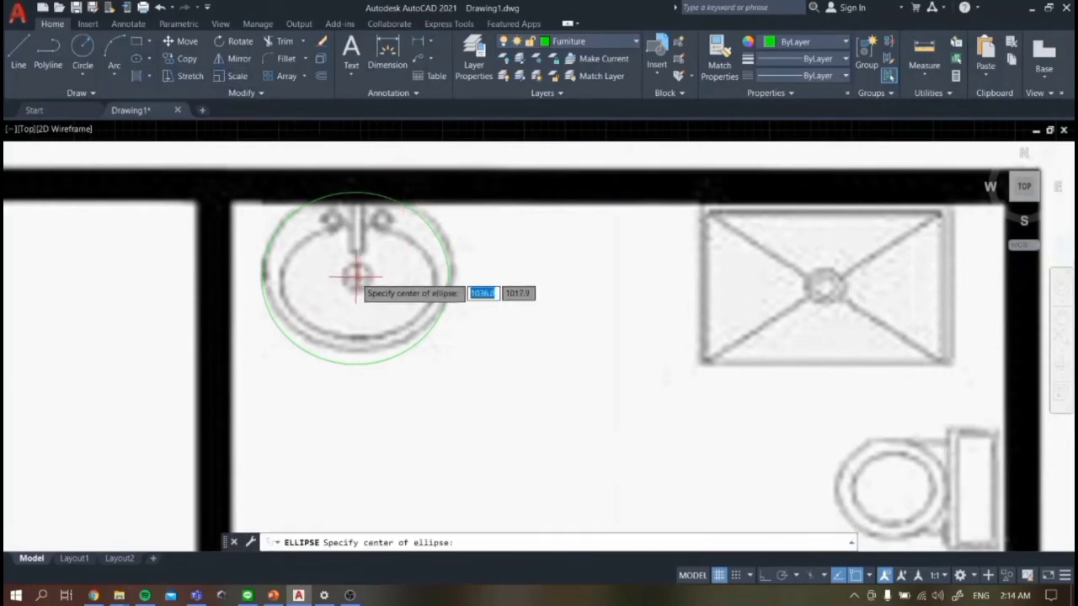
pyautogui.click(284, 275)
pyautogui.click(315, 237)
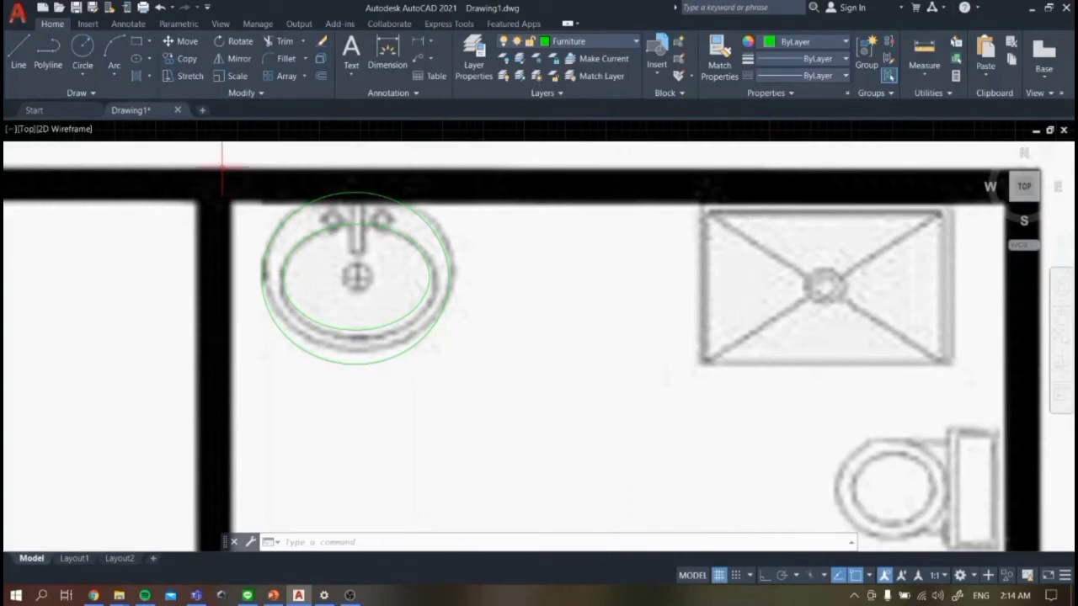
# - Move both washbasin ellipses from the reference image into the plan's bathroom, against the upper wall near its left corner
pyautogui.scroll(-2, 302, 145)
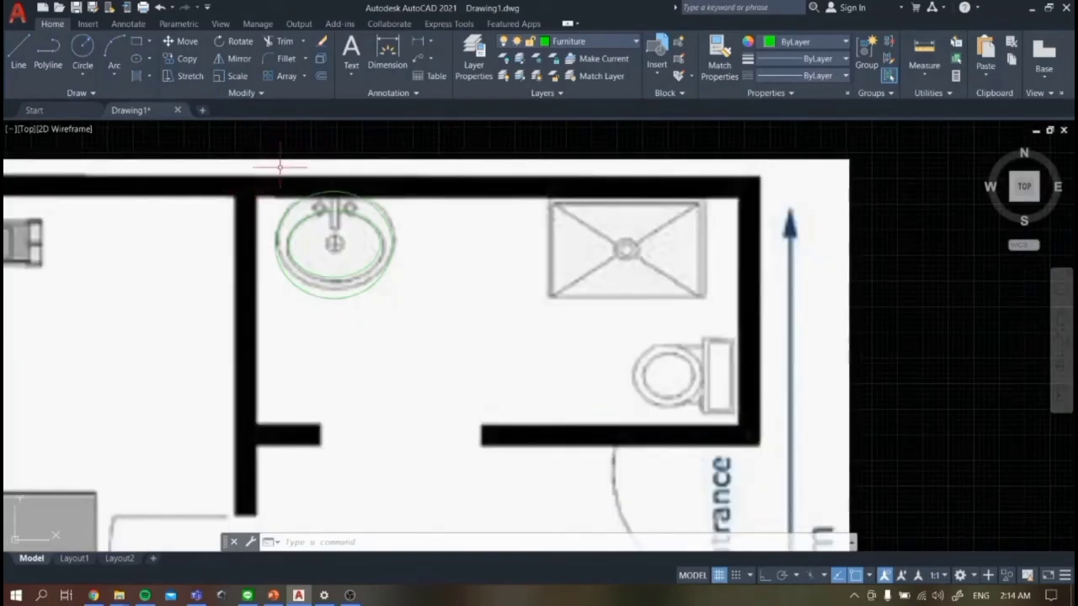
pyautogui.click(252, 139)
pyautogui.click(430, 314)
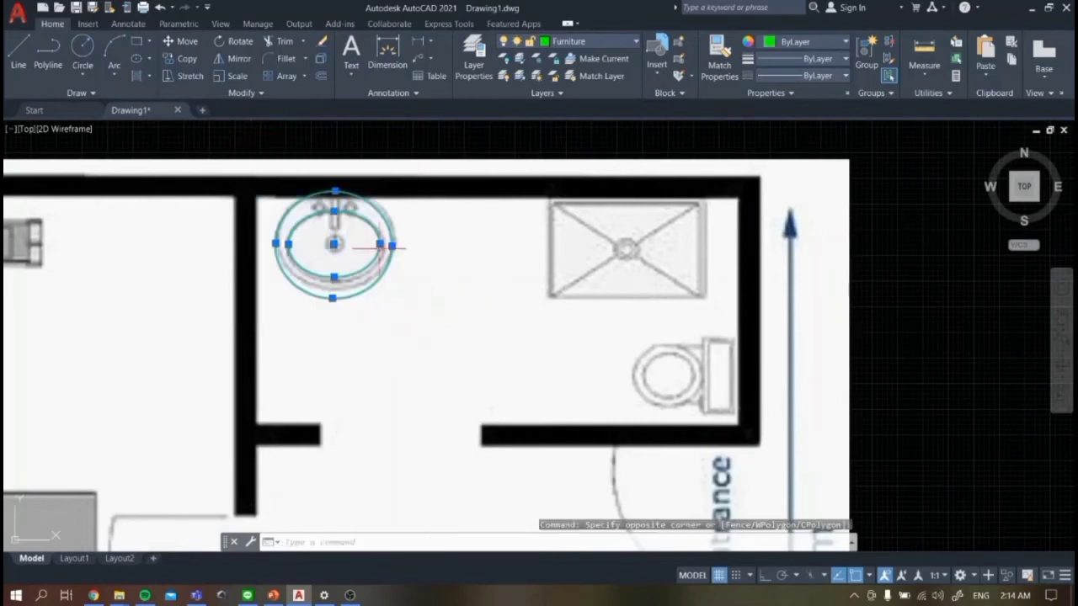
pyautogui.click(183, 42)
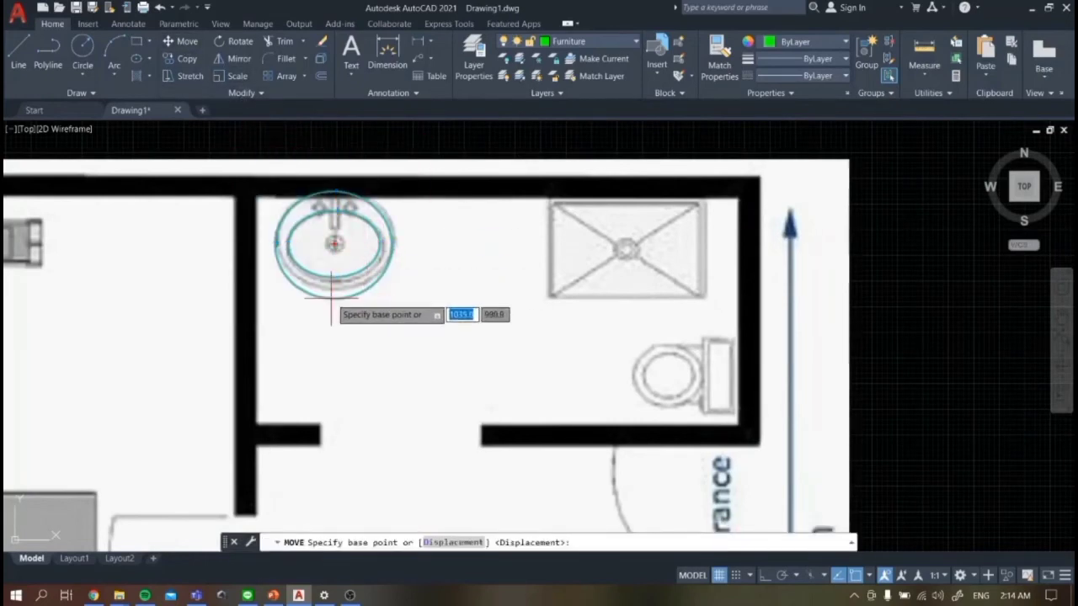
pyautogui.click(334, 244)
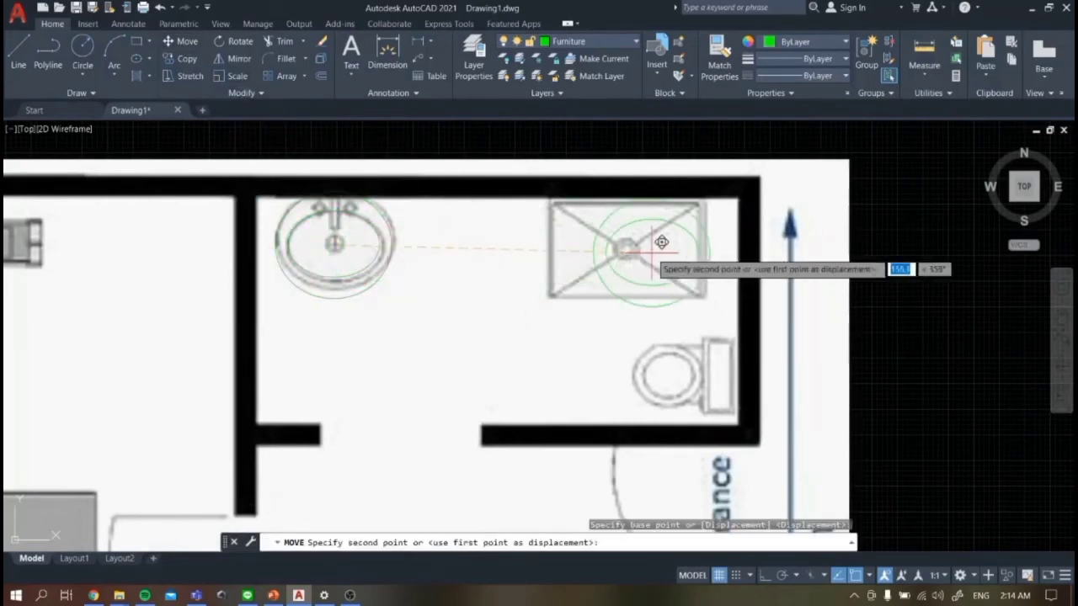
pyautogui.scroll(-5, 661, 249)
pyautogui.scroll(-7, 834, 269)
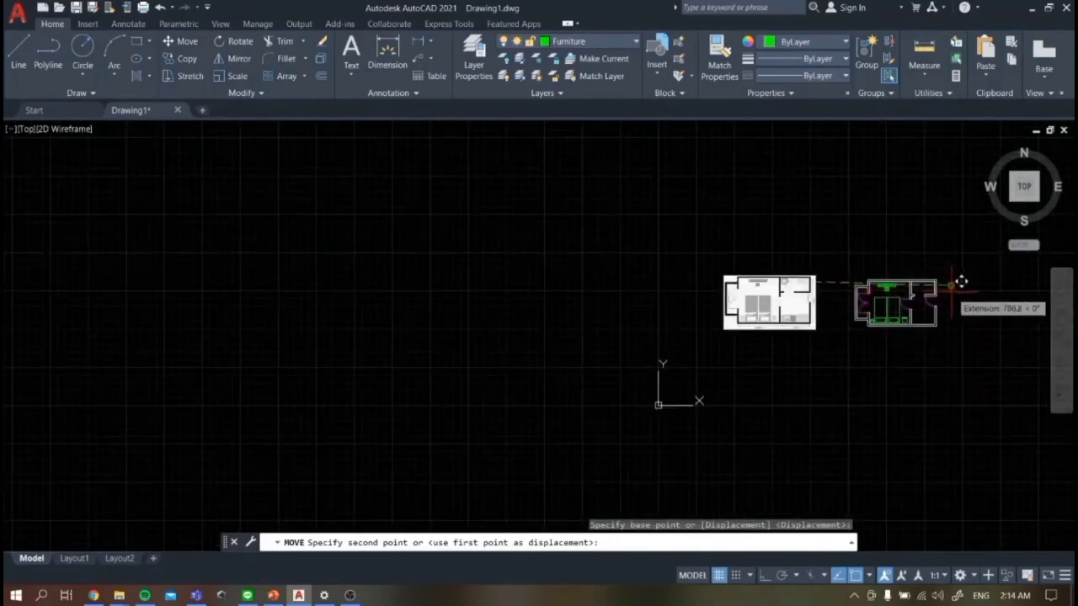
pyautogui.scroll(8, 958, 286)
pyautogui.scroll(-3, 698, 241)
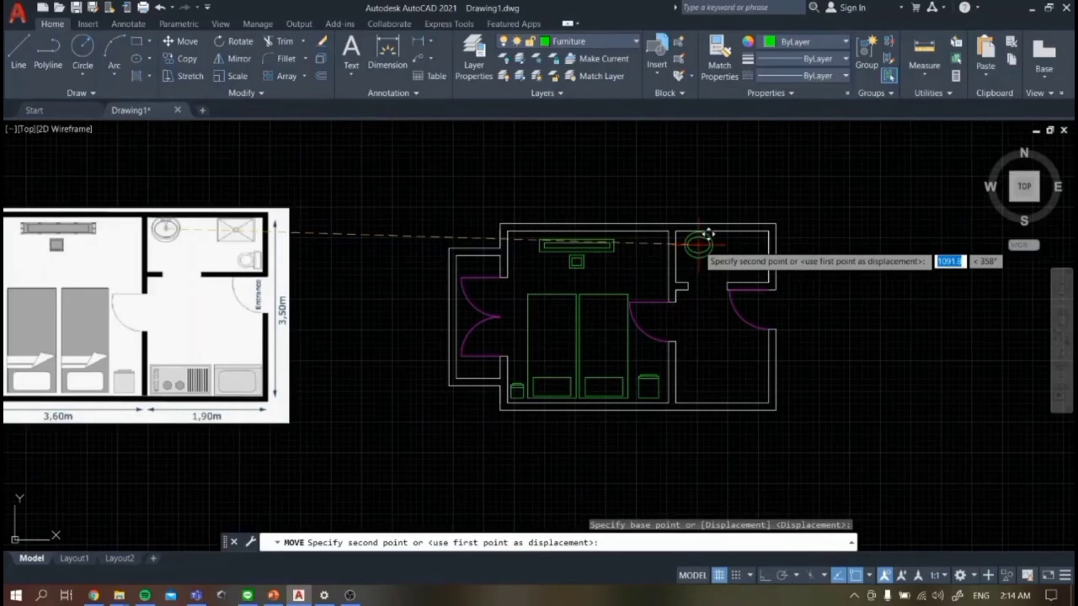
pyautogui.scroll(4, 707, 235)
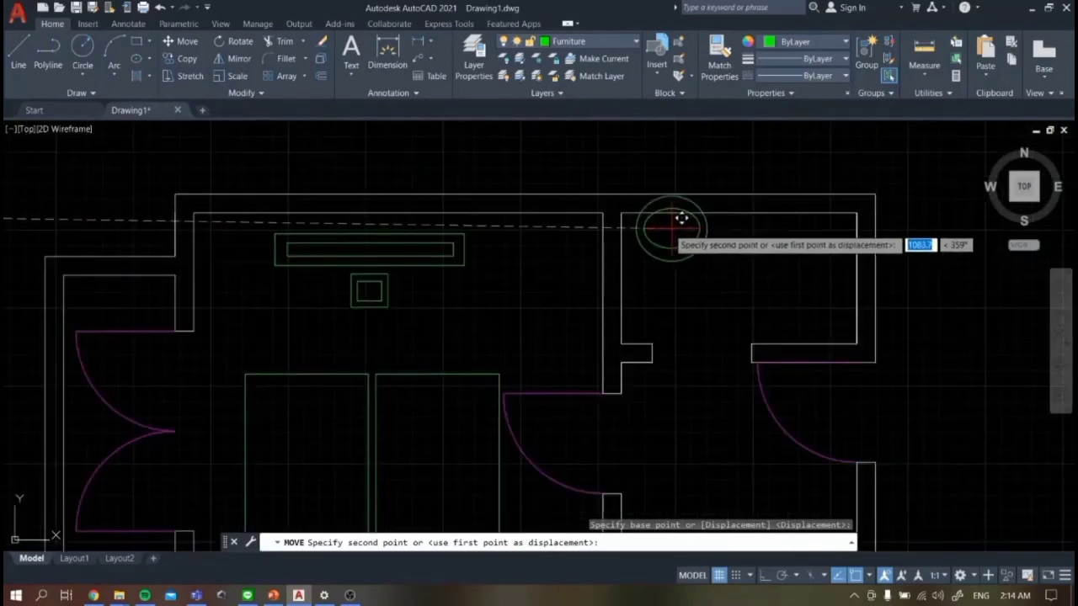
pyautogui.press('Escape')
# - Draw a small drain circle at the centre of the washbasin ellipses in the plan's bathroom
pyautogui.scroll(-3, 536, 253)
pyautogui.scroll(8, 558, 252)
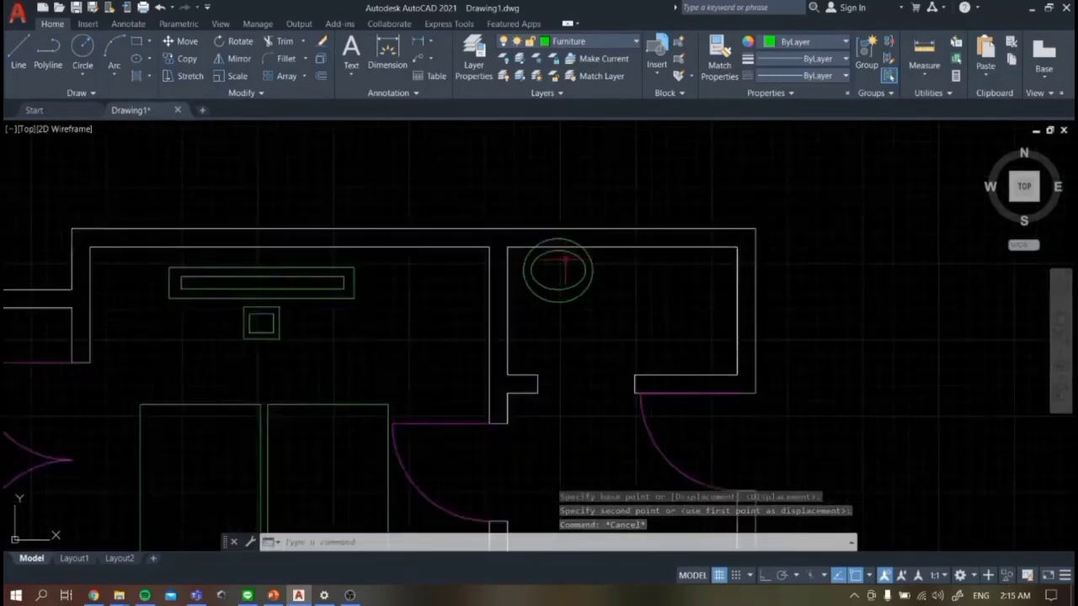
pyautogui.click(82, 51)
pyautogui.click(500, 261)
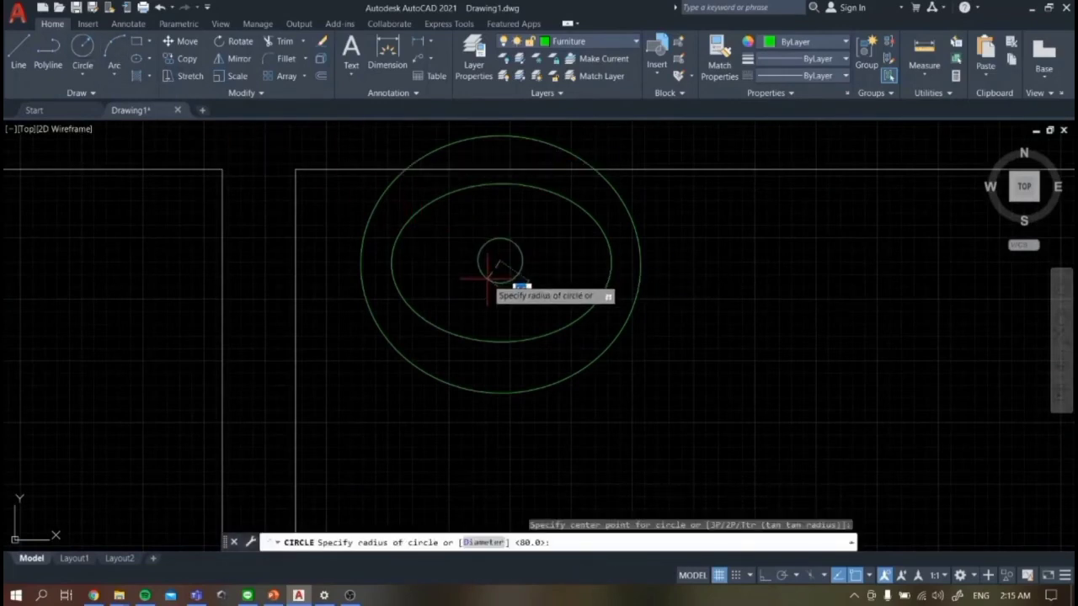
pyautogui.click(487, 274)
pyautogui.scroll(-3, 561, 284)
pyautogui.scroll(3, 533, 224)
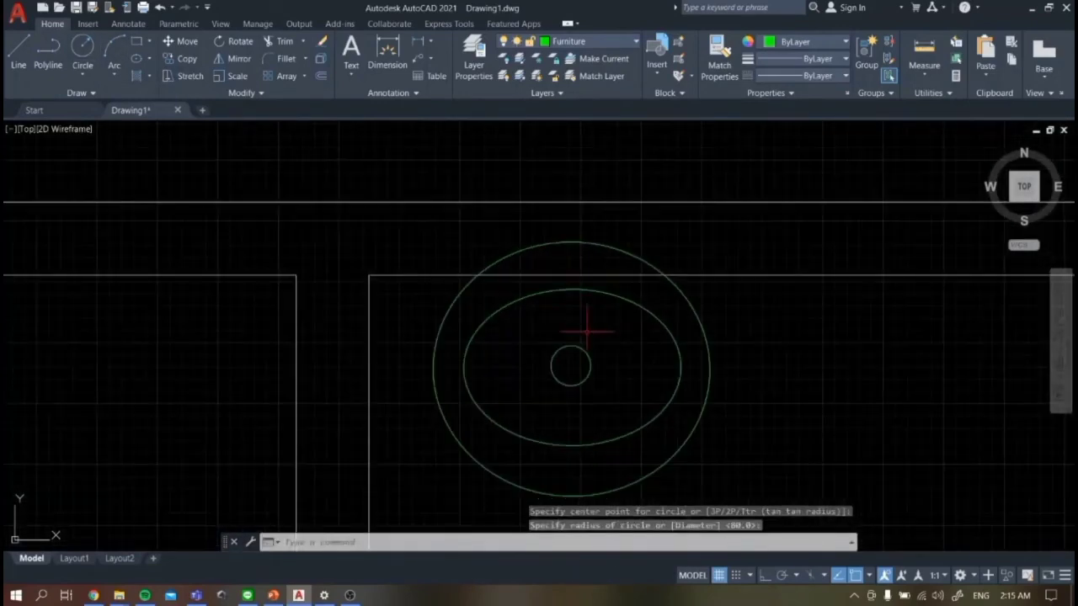
pyautogui.click(17, 50)
pyautogui.scroll(2, 570, 365)
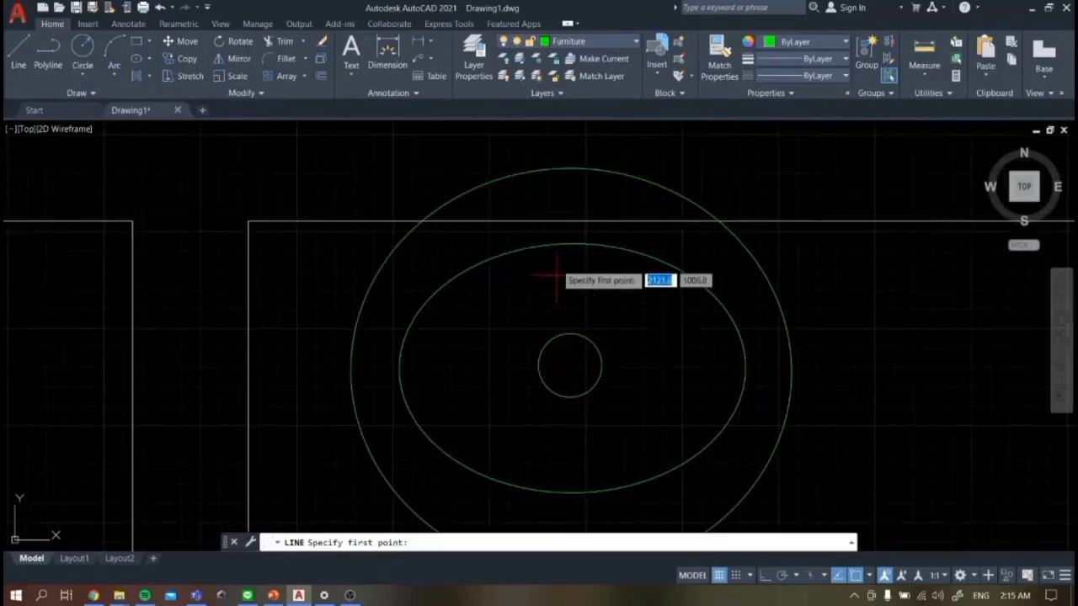
pyautogui.scroll(-2, 578, 362)
pyautogui.click(578, 362)
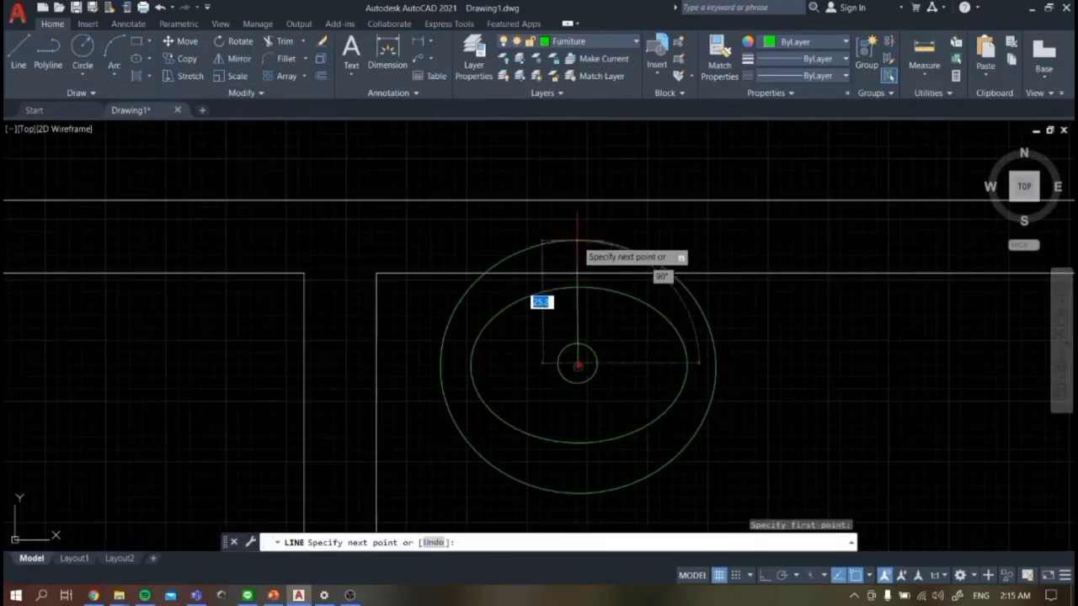
pyautogui.press('Escape')
# - Draw a vertical line from the washbasin's drain centre up past the outer rim as the tap's centre line
pyautogui.click(18, 51)
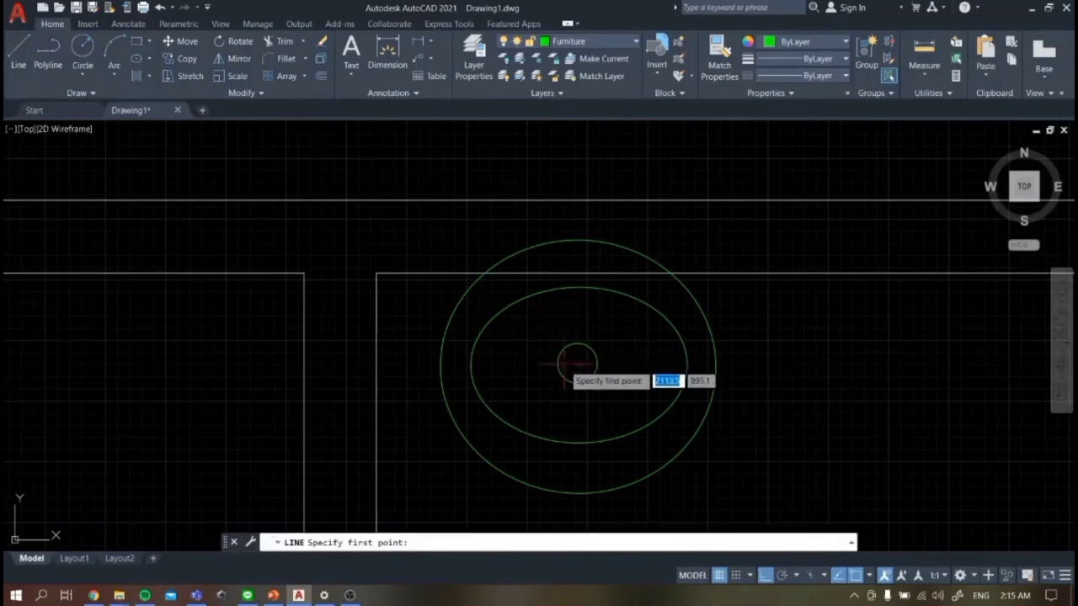
pyautogui.click(578, 362)
pyautogui.click(578, 229)
pyautogui.press('Escape')
# - Offset the tap's centre line by 1 to both sides
pyautogui.scroll(3, 594, 295)
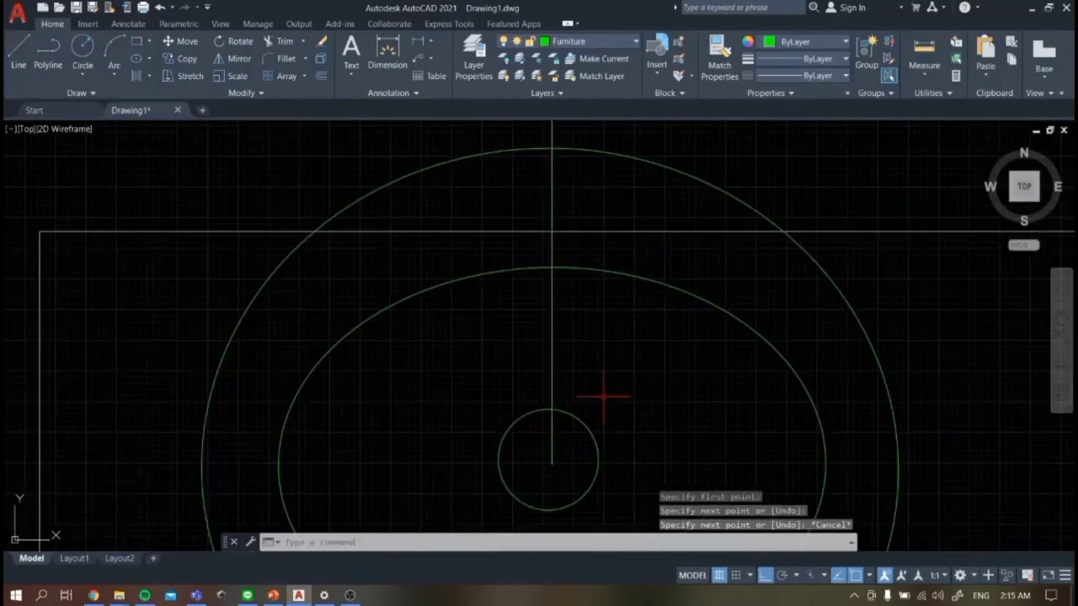
pyautogui.write('t')
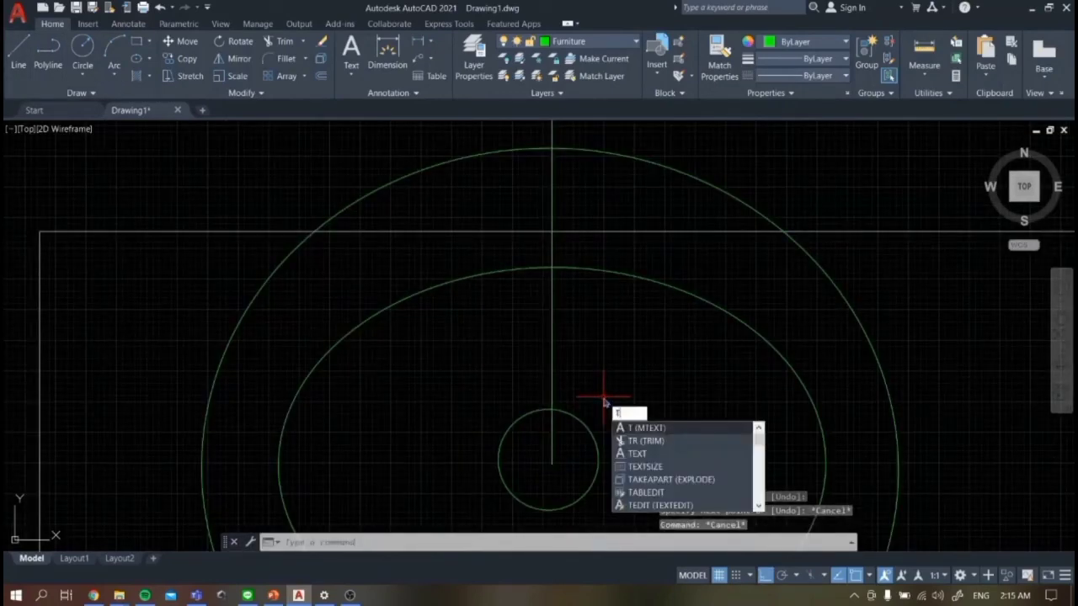
pyautogui.press('BackSpace')
pyautogui.write('of')
pyautogui.press('Return')
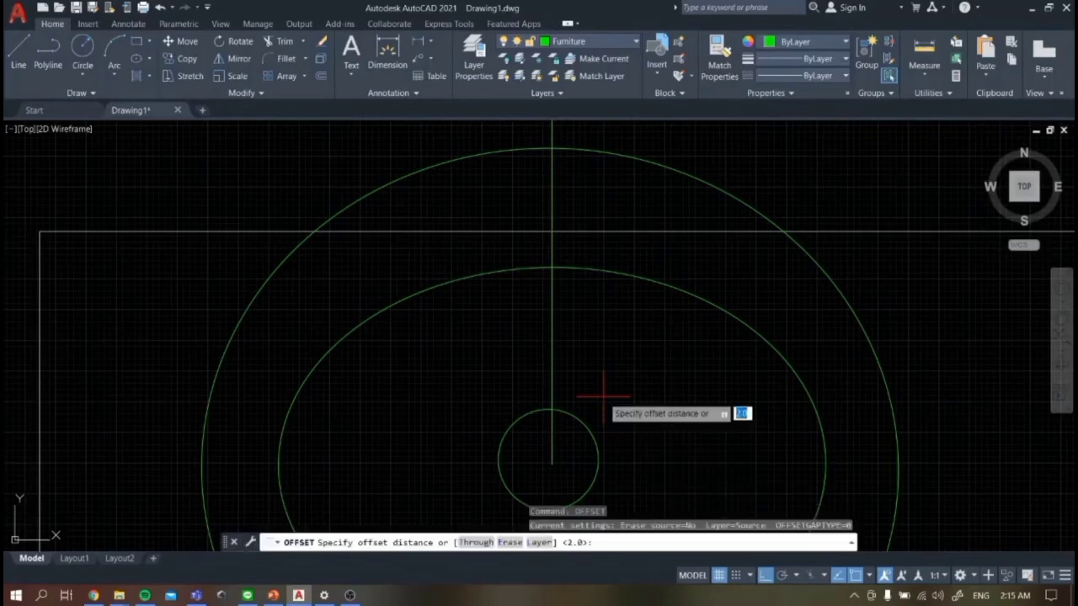
pyautogui.write('1')
pyautogui.press('Return')
pyautogui.click(550, 367)
pyautogui.click(510, 363)
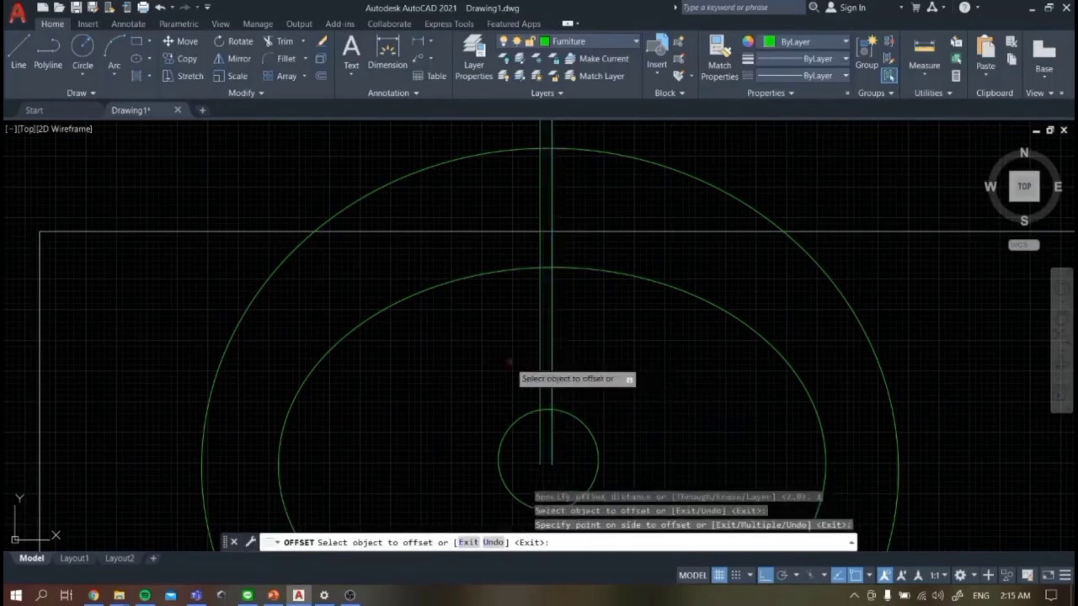
pyautogui.click(551, 350)
pyautogui.click(587, 350)
pyautogui.scroll(-1, 627, 373)
pyautogui.scroll(-1, 608, 251)
pyautogui.scroll(1, 589, 366)
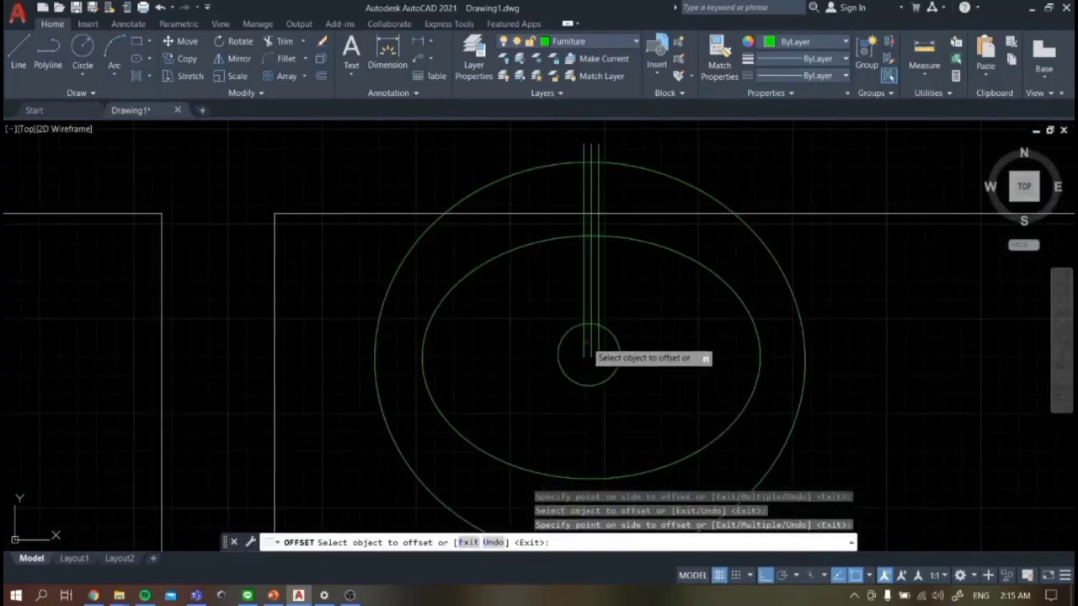
# - Close the tap's lower end with a short horizontal line between the two offset lines
pyautogui.click(18, 53)
pyautogui.scroll(3, 556, 329)
pyautogui.click(672, 446)
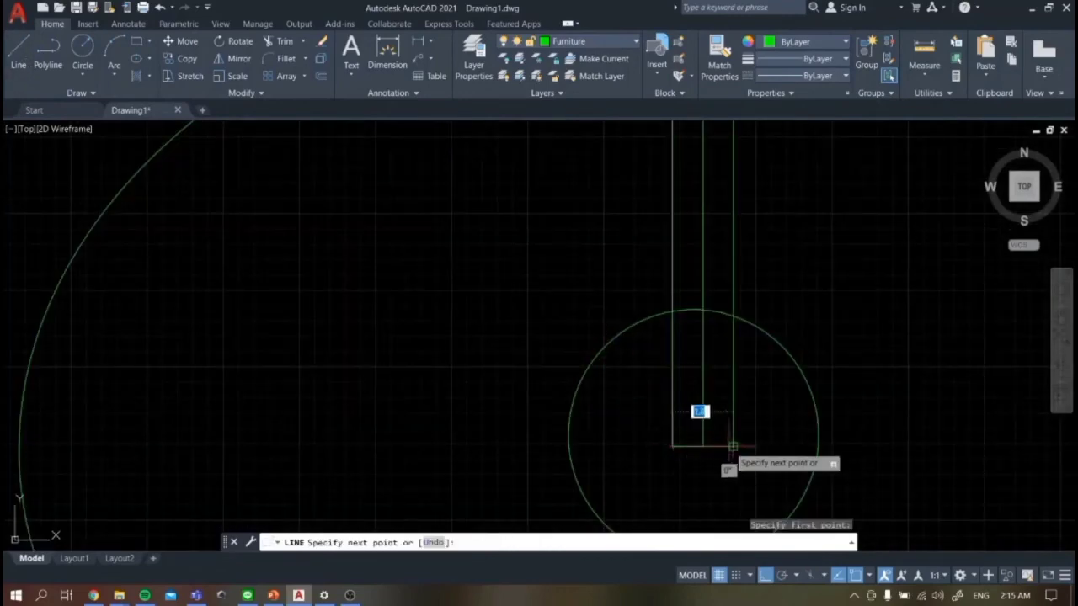
pyautogui.press('Escape')
pyautogui.scroll(-2, 895, 357)
pyautogui.scroll(1, 898, 387)
# - Trim the parts of the washbasin's outer rim and tap lines that extend above the bathroom wall's inner face
pyautogui.write('TR')
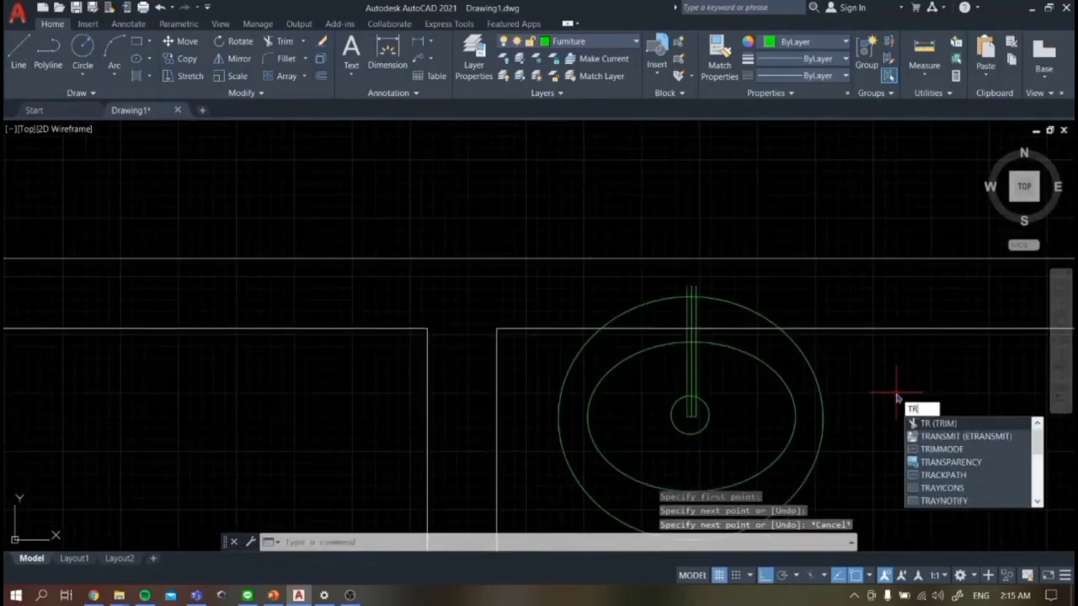
pyautogui.press('Return')
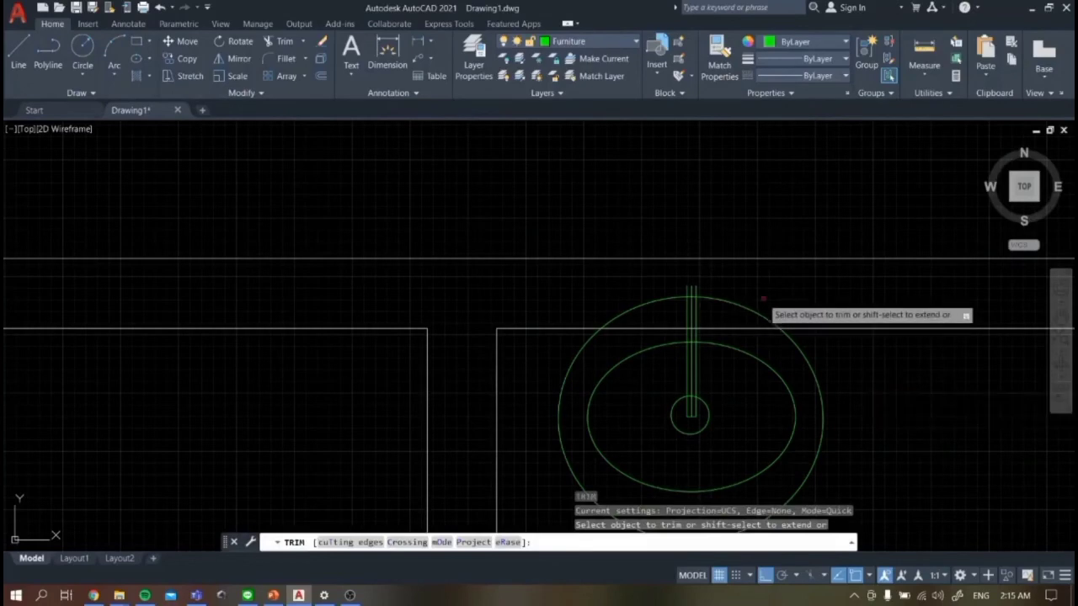
pyautogui.scroll(2, 763, 298)
pyautogui.moveTo(741, 283); pyautogui.dragTo(421, 307)
pyautogui.scroll(-3, 611, 297)
# - Trim away the centre line between the tap's two side lines, from the wall down to the drain
pyautogui.scroll(3, 612, 316)
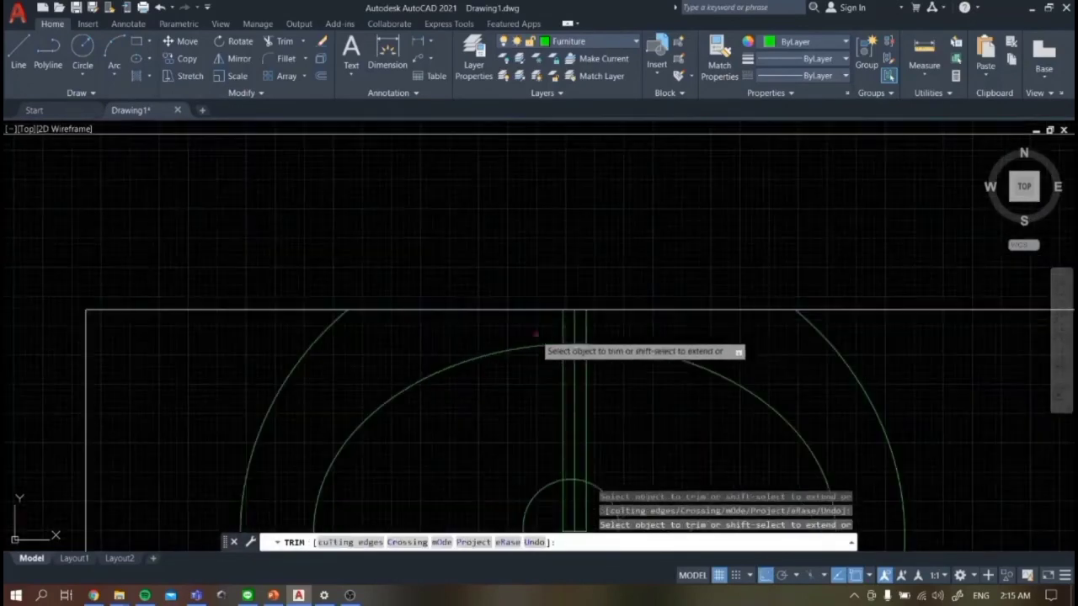
pyautogui.moveTo(567, 325)
pyautogui.mouseDown()
pyautogui.moveTo(579, 352)
pyautogui.moveTo(578, 326)
pyautogui.mouseUp()
pyautogui.scroll(-5, 580, 393)
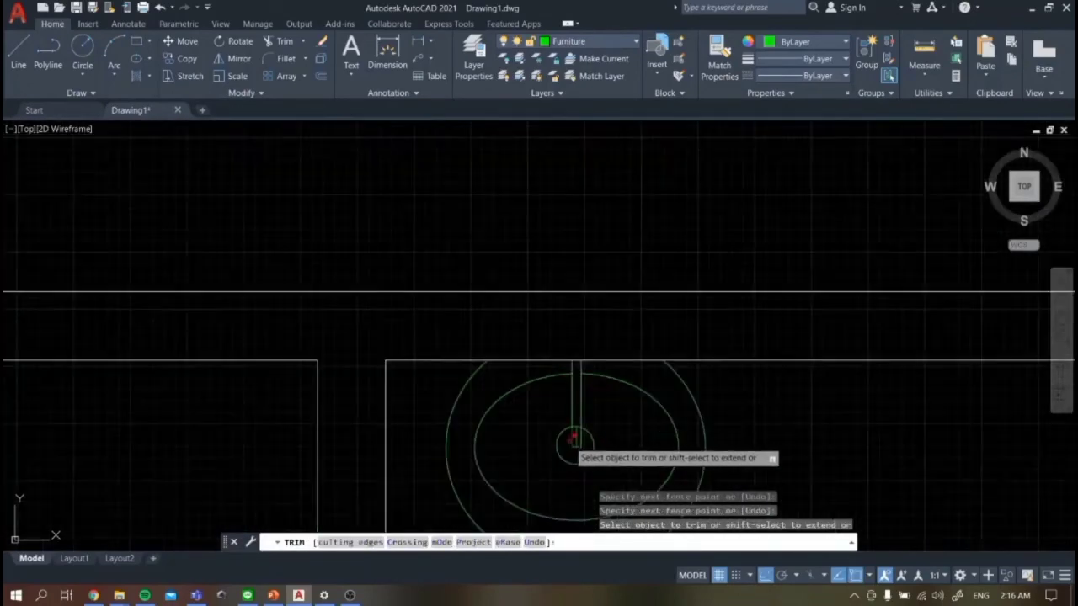
pyautogui.scroll(5, 573, 440)
pyautogui.moveTo(583, 399)
pyautogui.mouseDown()
pyautogui.moveTo(591, 426)
pyautogui.moveTo(586, 411)
pyautogui.mouseUp()
pyautogui.scroll(-5, 600, 367)
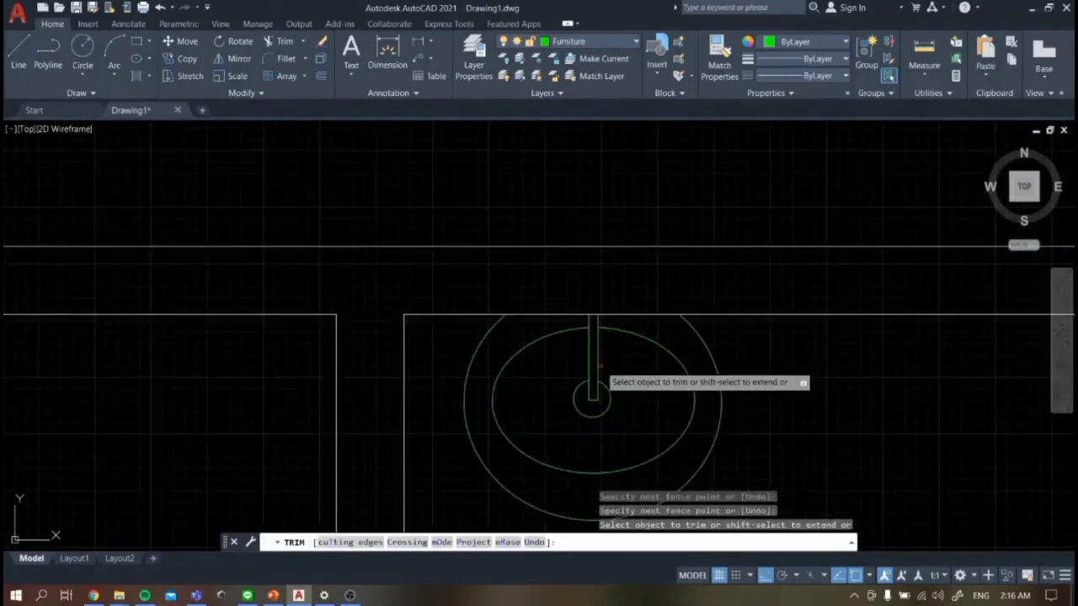
pyautogui.scroll(-6, 600, 367)
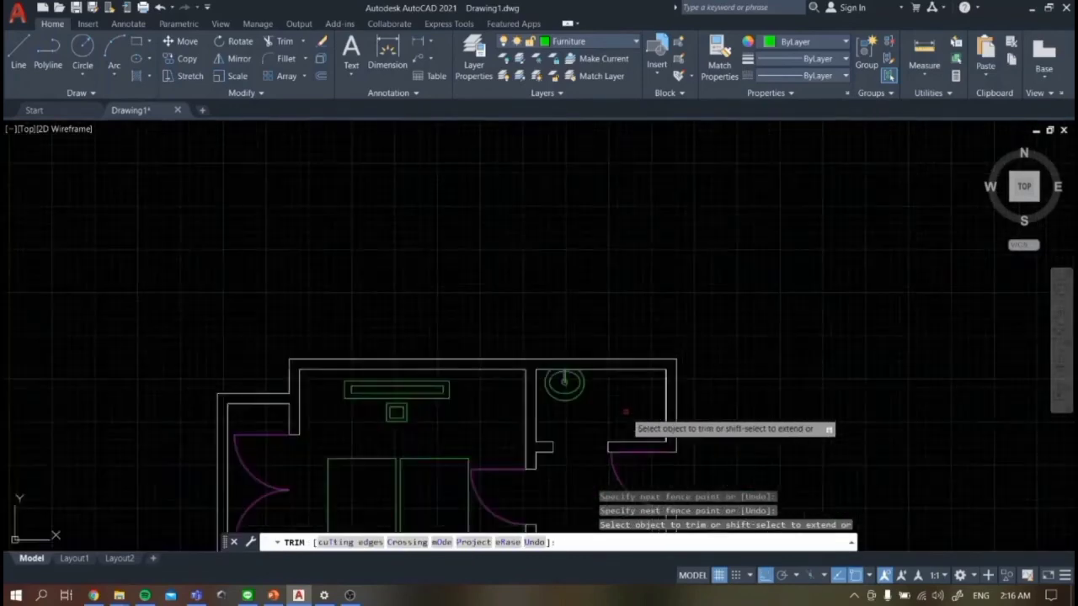
pyautogui.scroll(-4, 589, 423)
pyautogui.scroll(3, 505, 483)
pyautogui.press('Escape')
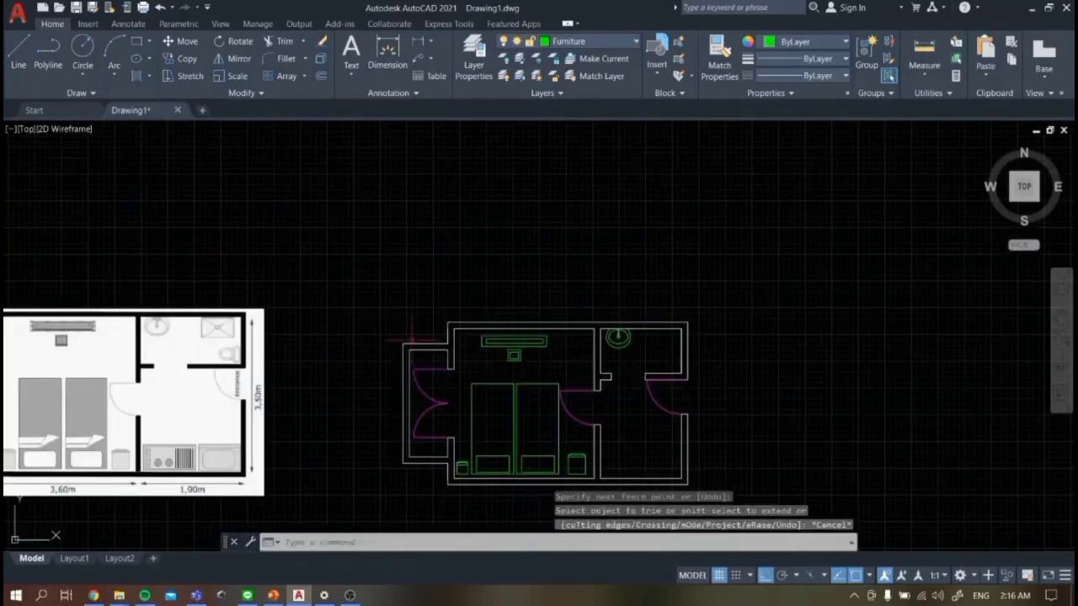
# - Trace the shower tray's outline on the reference image with a rectangle
pyautogui.scroll(10, 103, 351)
pyautogui.scroll(-4, 371, 250)
pyautogui.scroll(4, 472, 164)
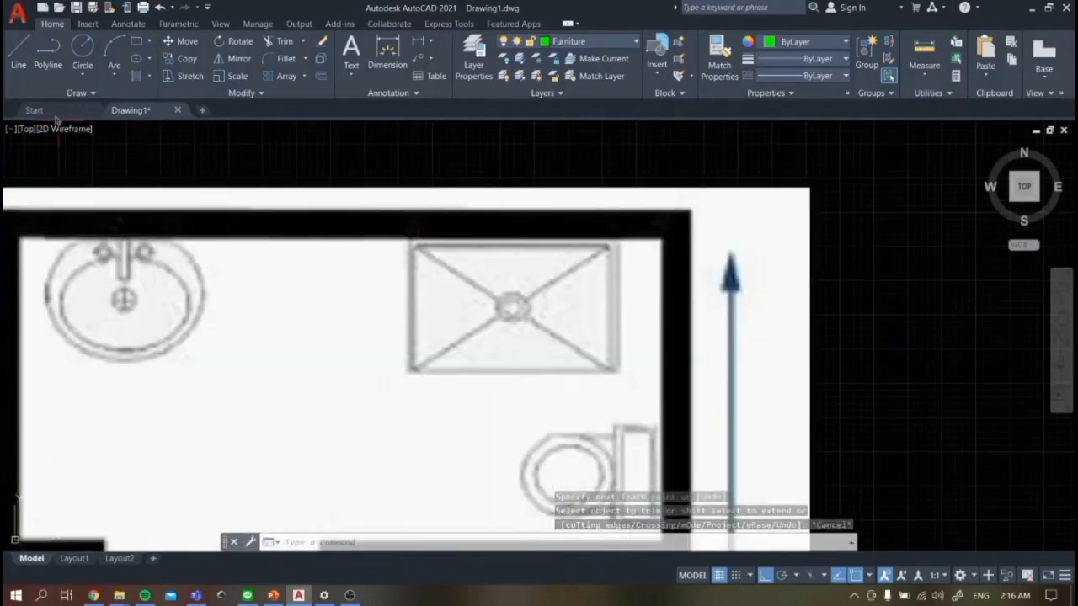
pyautogui.click(137, 47)
pyautogui.click(410, 245)
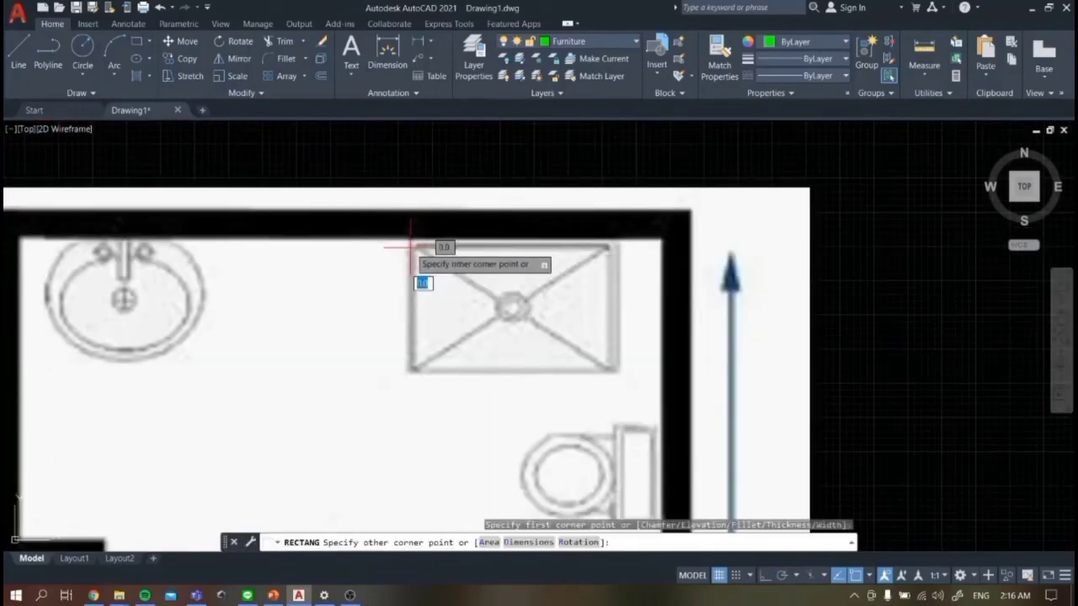
pyautogui.click(619, 372)
# - Move the shower rectangle from the reference image to the empty area just right of the plan's bathroom
pyautogui.click(558, 246)
pyautogui.click(181, 41)
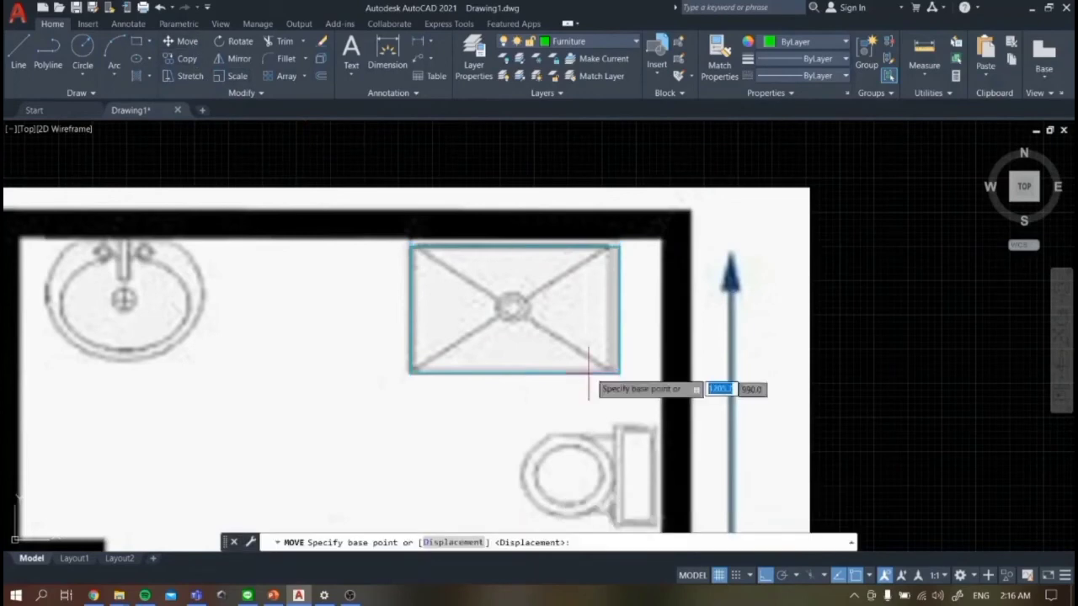
pyautogui.click(619, 373)
pyautogui.scroll(-12, 629, 363)
pyautogui.click(975, 376)
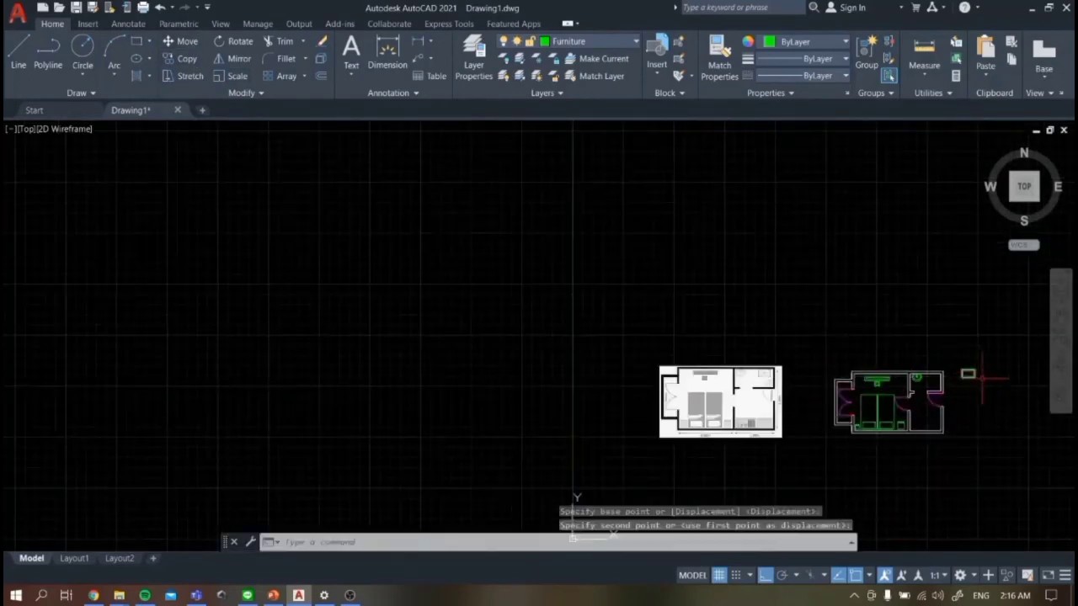
# - Shift the shower rectangle down so its upper edge sits just below the level of the bathroom's upper inner wall
pyautogui.scroll(6, 976, 375)
pyautogui.click(859, 310)
pyautogui.click(970, 378)
pyautogui.click(181, 41)
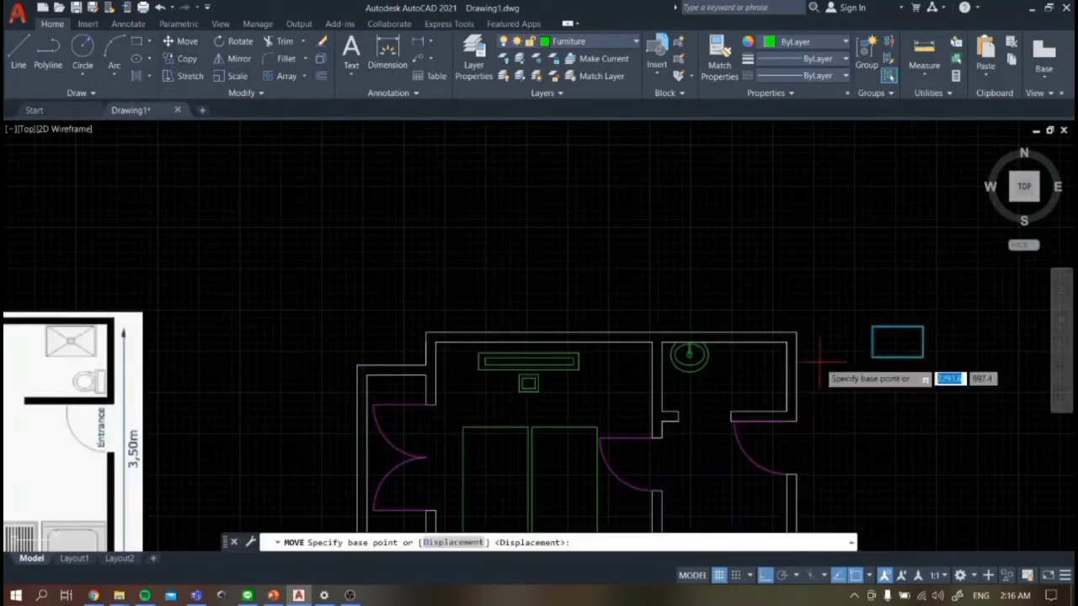
pyautogui.click(876, 343)
pyautogui.click(879, 364)
# - Move the shower rectangle horizontally into the bathroom's upper-right corner, leaving a small gap to the side wall
pyautogui.click(847, 314)
pyautogui.click(949, 394)
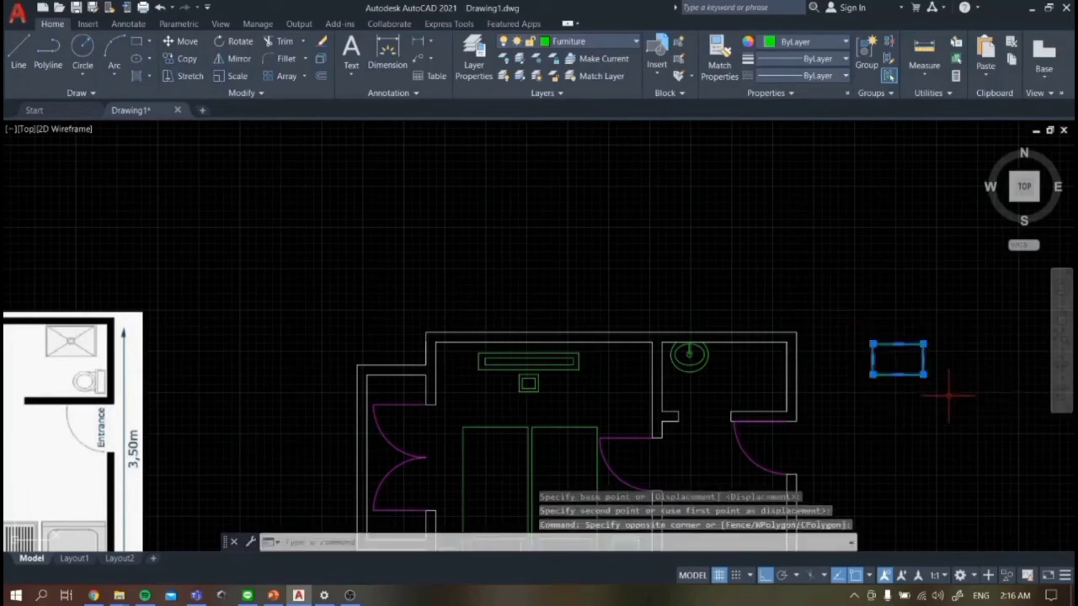
pyautogui.write('mov')
pyautogui.press('Return')
pyautogui.click(873, 374)
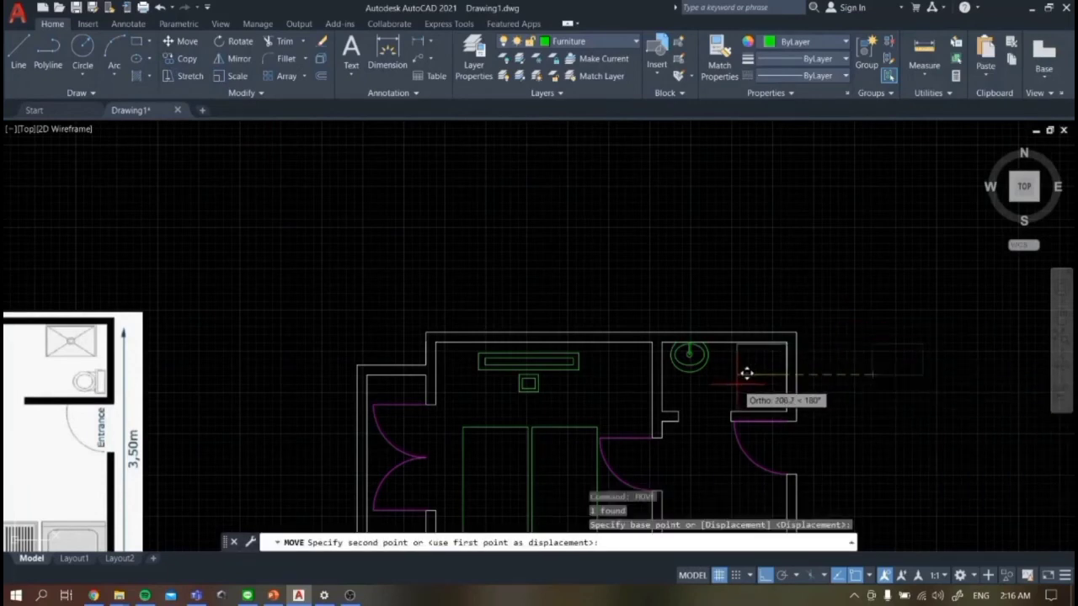
pyautogui.scroll(4, 744, 374)
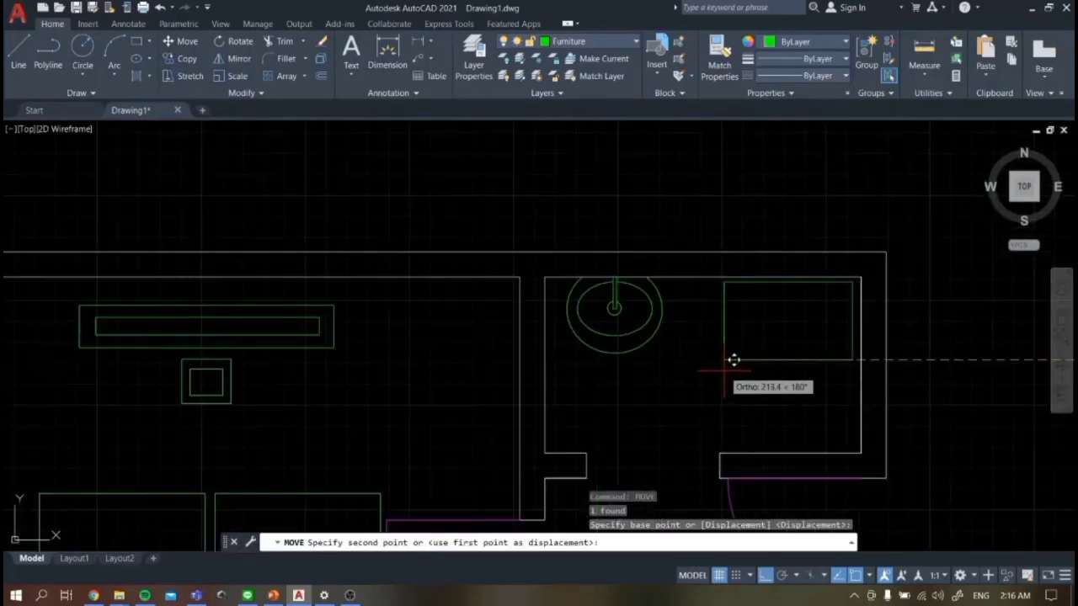
pyautogui.click(724, 360)
pyautogui.scroll(2, 758, 361)
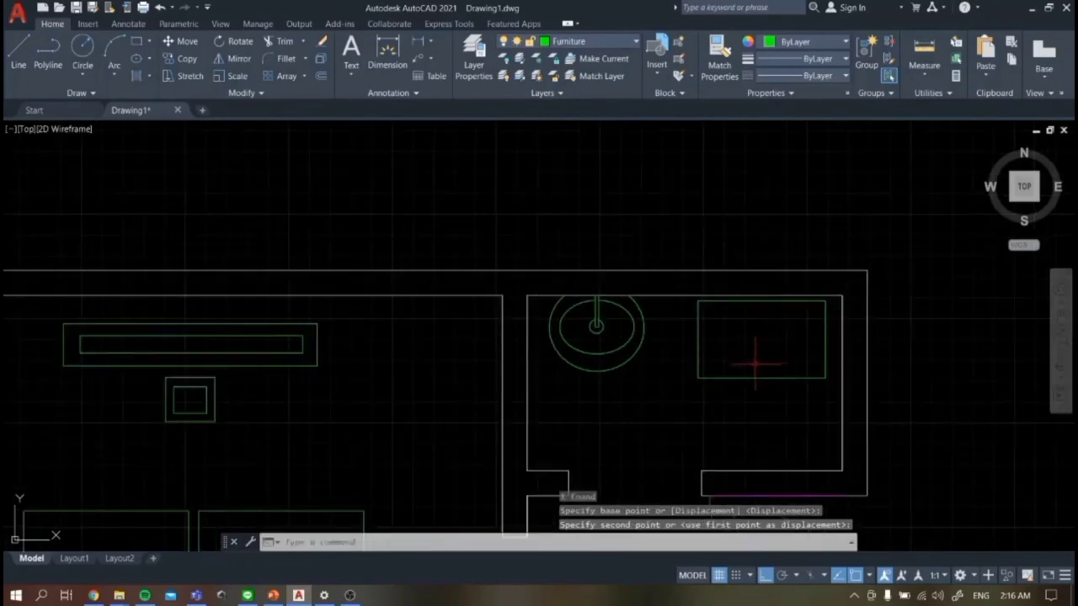
pyautogui.write('l')
pyautogui.press('Return')
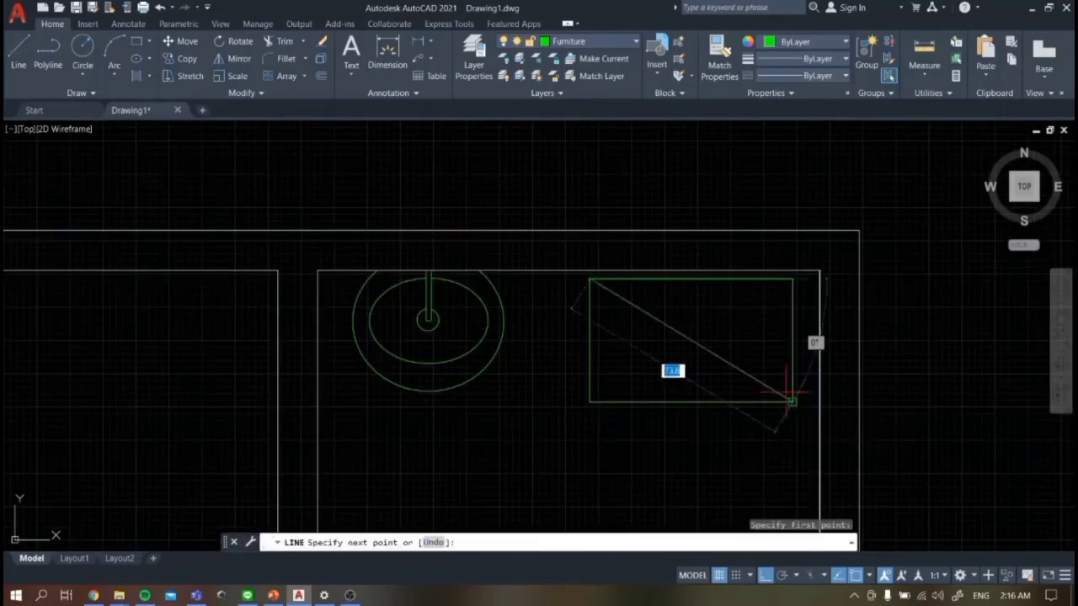
pyautogui.press('Escape')
# - Turn Ortho off and draw the shower rectangle's diagonal from its upper-left to its lower-right corner
pyautogui.press('F8')
pyautogui.write('lin')
pyautogui.press('Return')
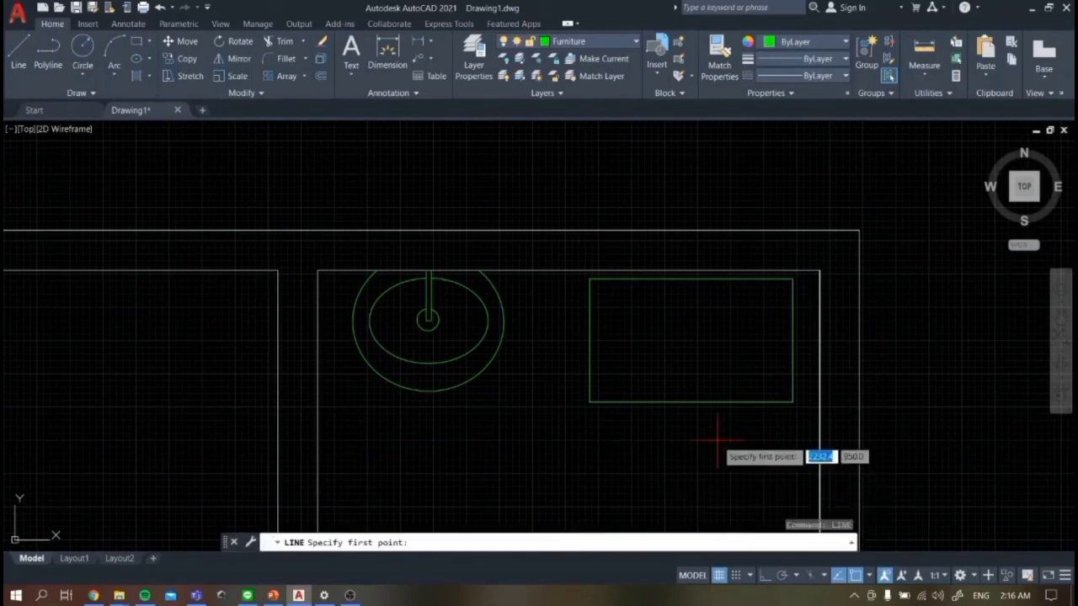
pyautogui.click(590, 280)
pyautogui.click(791, 401)
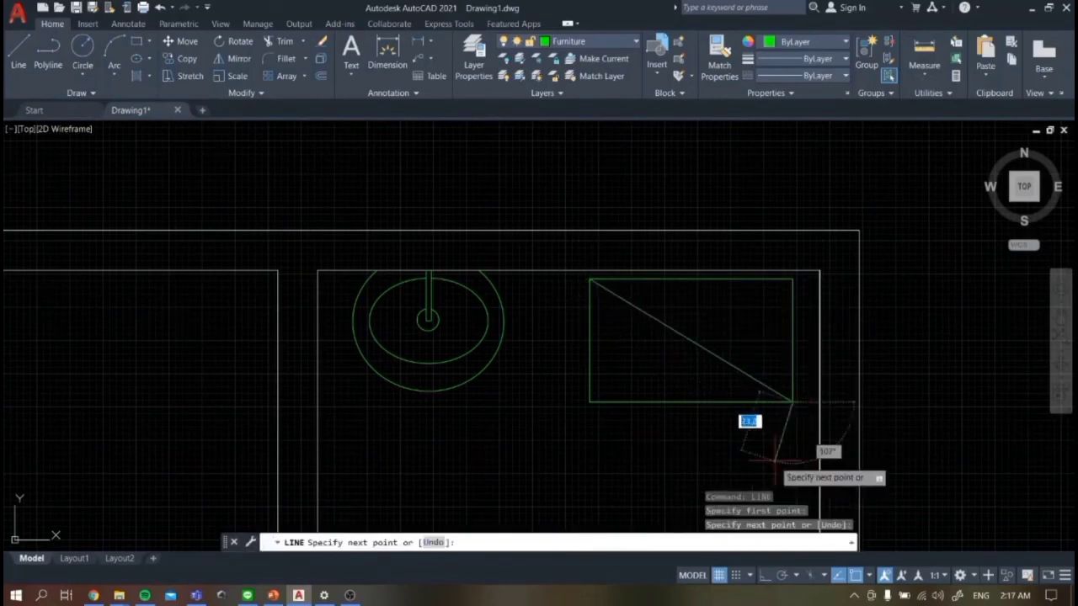
pyautogui.press('Return')
# - Draw the shower rectangle's second diagonal from its upper-right to its lower-left corner
pyautogui.write('l')
pyautogui.press('Return')
pyautogui.click(791, 281)
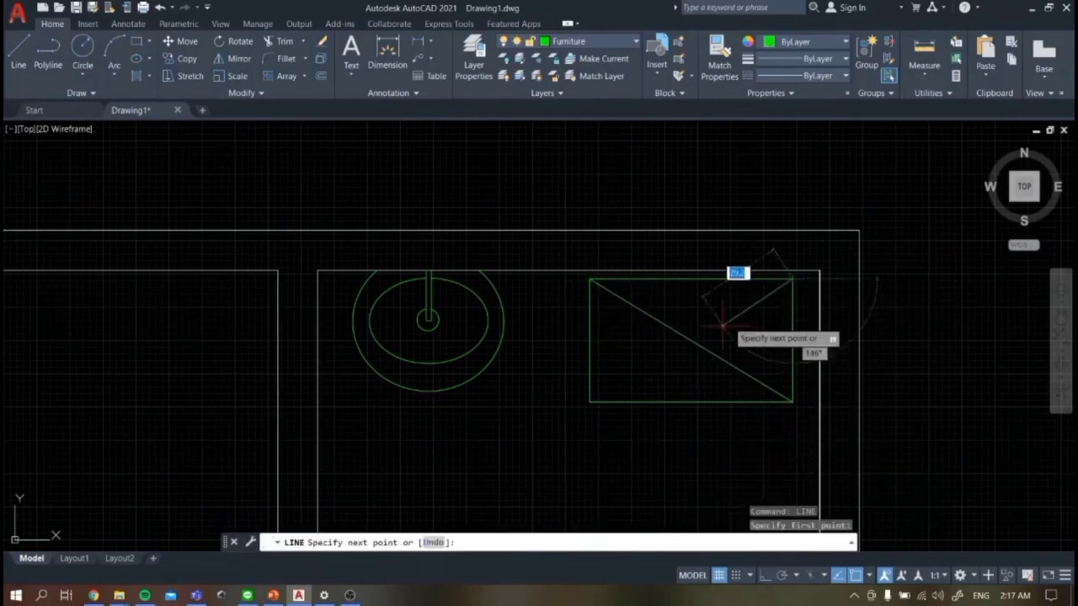
pyautogui.click(590, 401)
pyautogui.press('Escape')
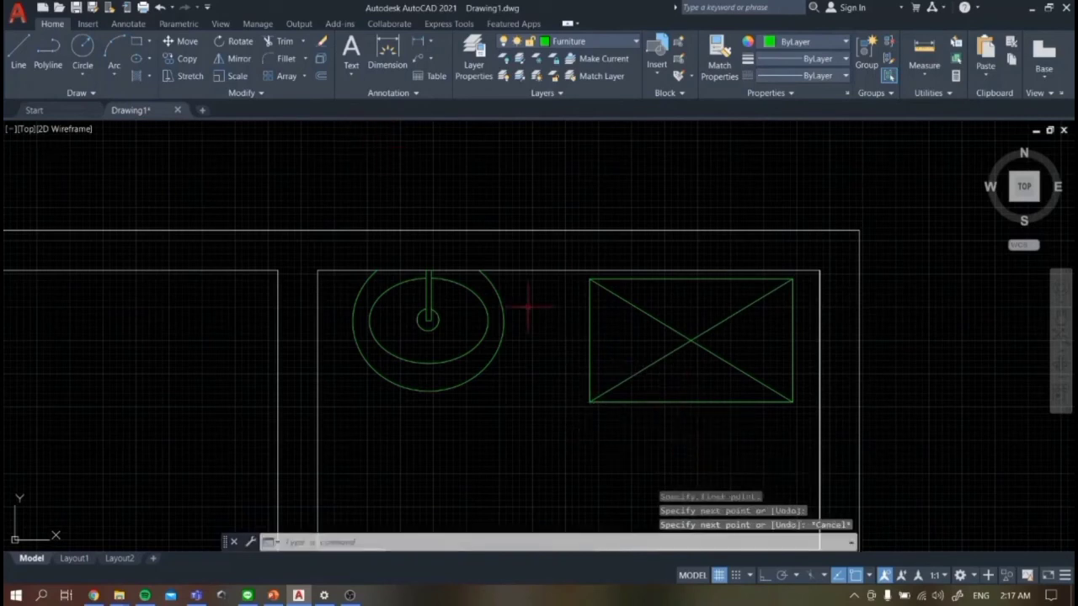
# - Try a drain circle with the default 4.1 radius at the crossing of the shower's diagonals, and undo it
pyautogui.write('c')
pyautogui.press('Return')
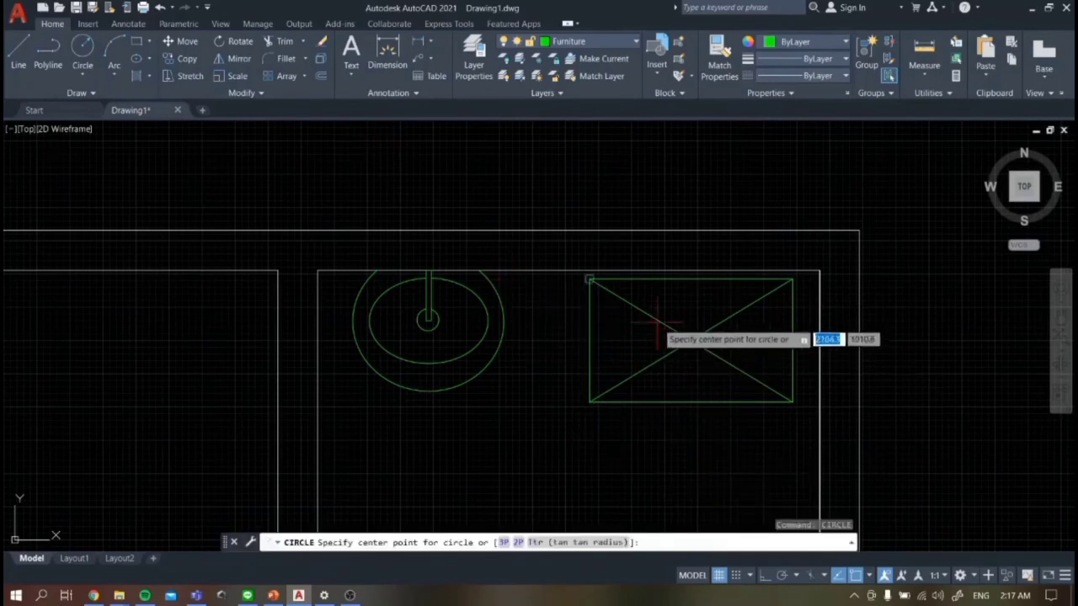
pyautogui.click(691, 340)
pyautogui.press('Return')
pyautogui.hotkey('ctrl', 'z')
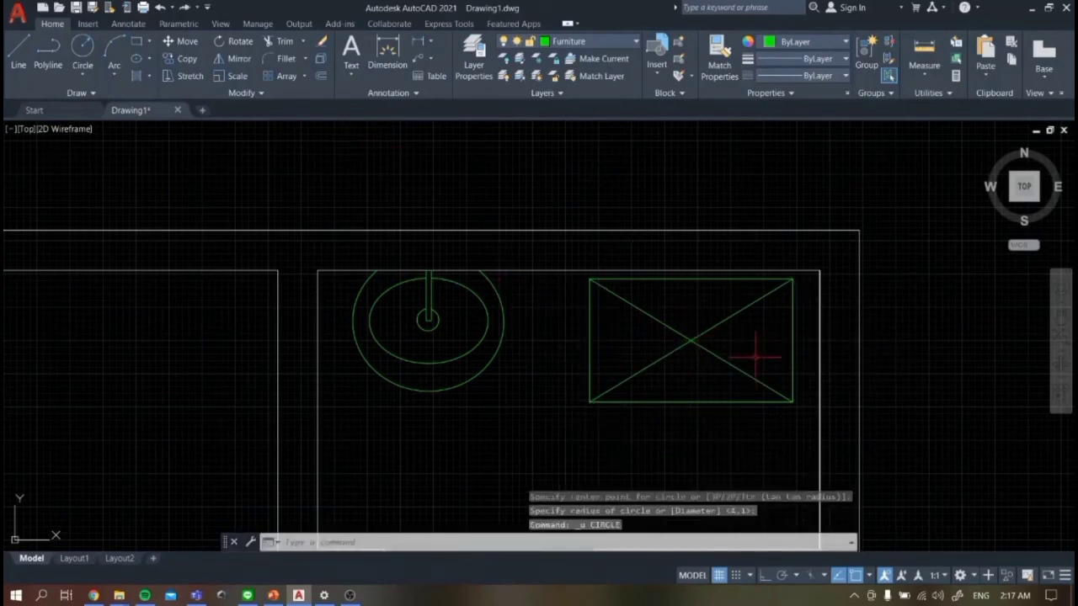
# - Draw a smaller drain circle at the crossing of the shower's diagonals and trim the diagonals inside it
pyautogui.click(690, 340)
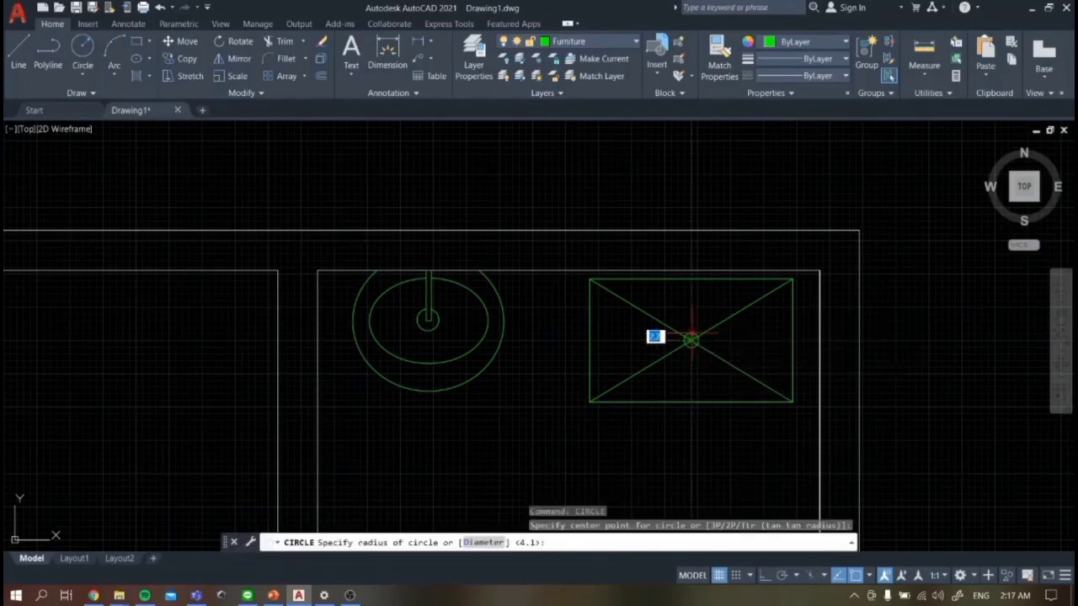
pyautogui.click(691, 329)
pyautogui.scroll(2, 745, 370)
pyautogui.scroll(2, 723, 305)
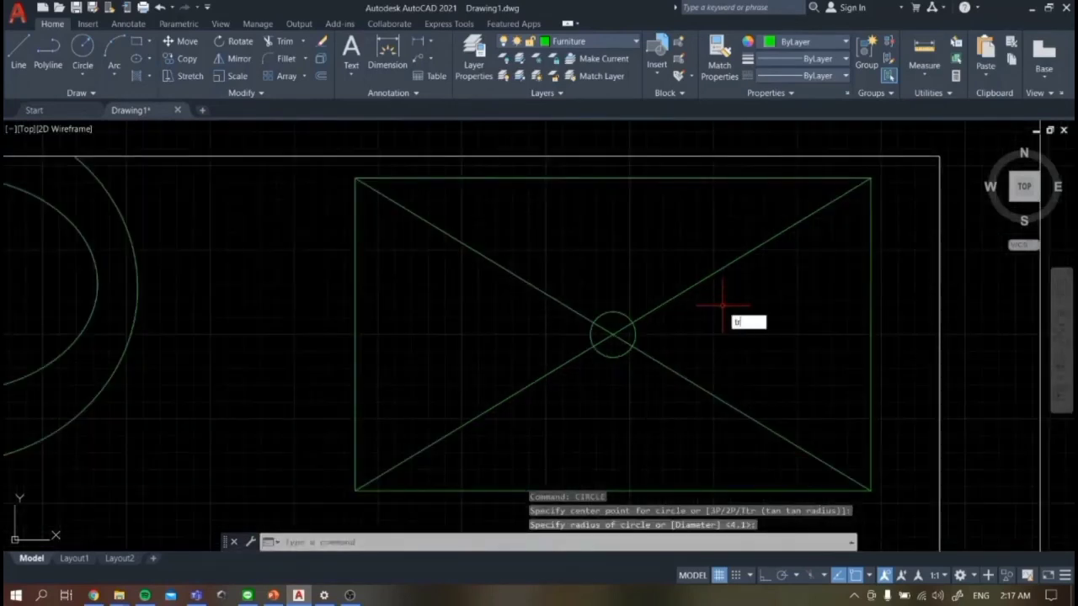
pyautogui.press('Return')
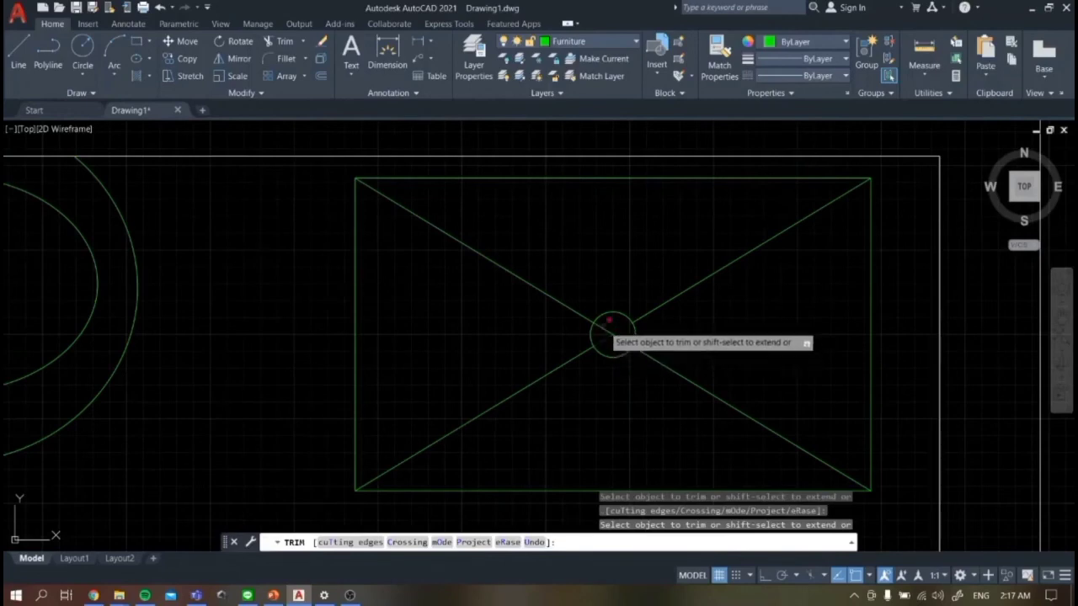
# - Trace the toilet's tank in the reference image with a rectangle around its outer edge
pyautogui.scroll(-14, 613, 335)
pyautogui.scroll(4, 384, 294)
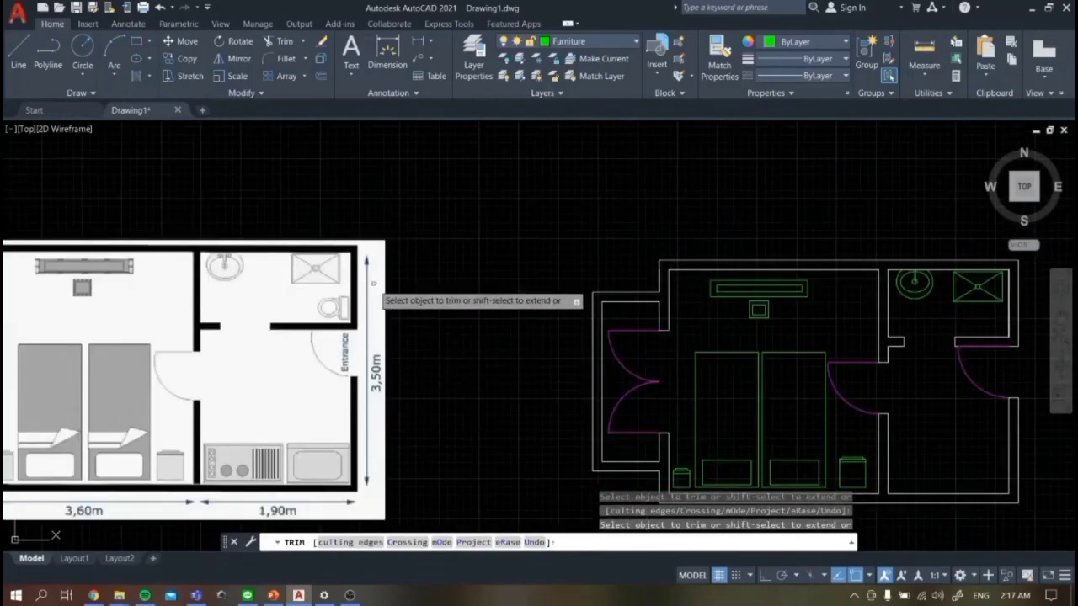
pyautogui.scroll(7, 374, 284)
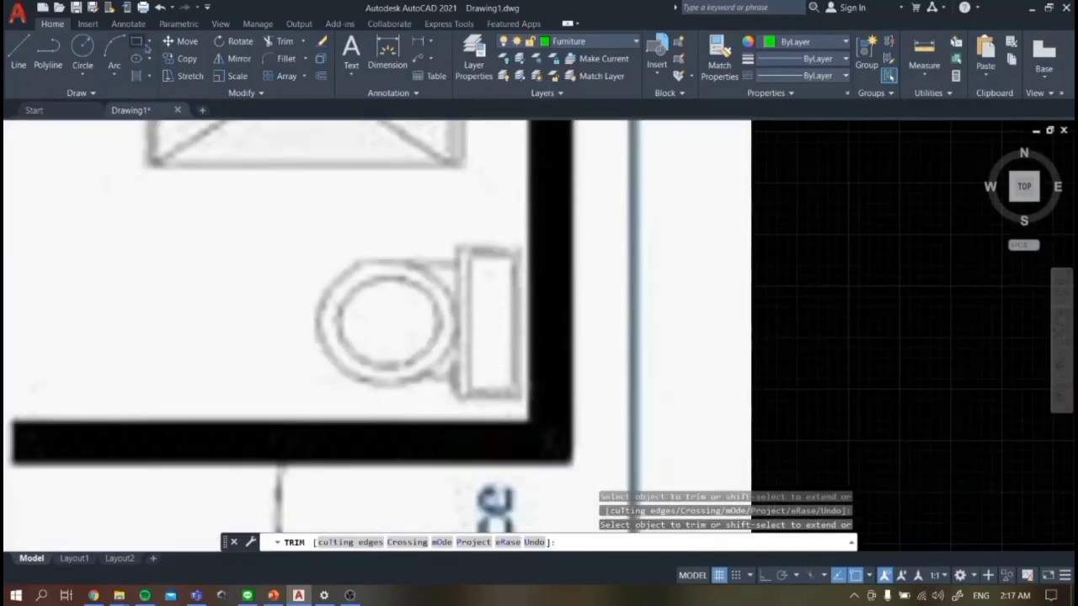
pyautogui.click(135, 42)
pyautogui.click(458, 249)
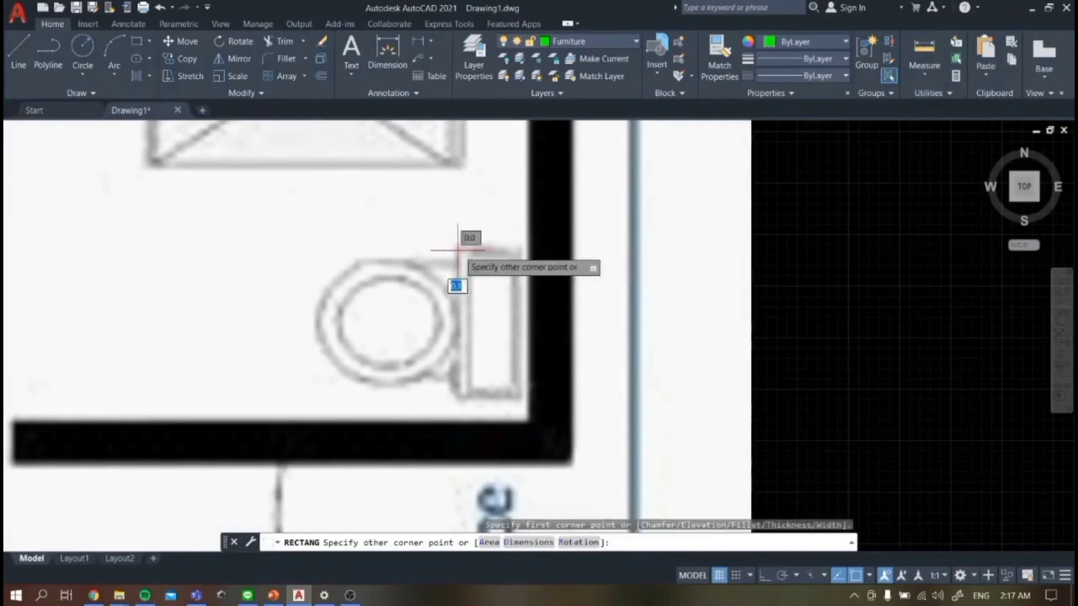
pyautogui.click(520, 397)
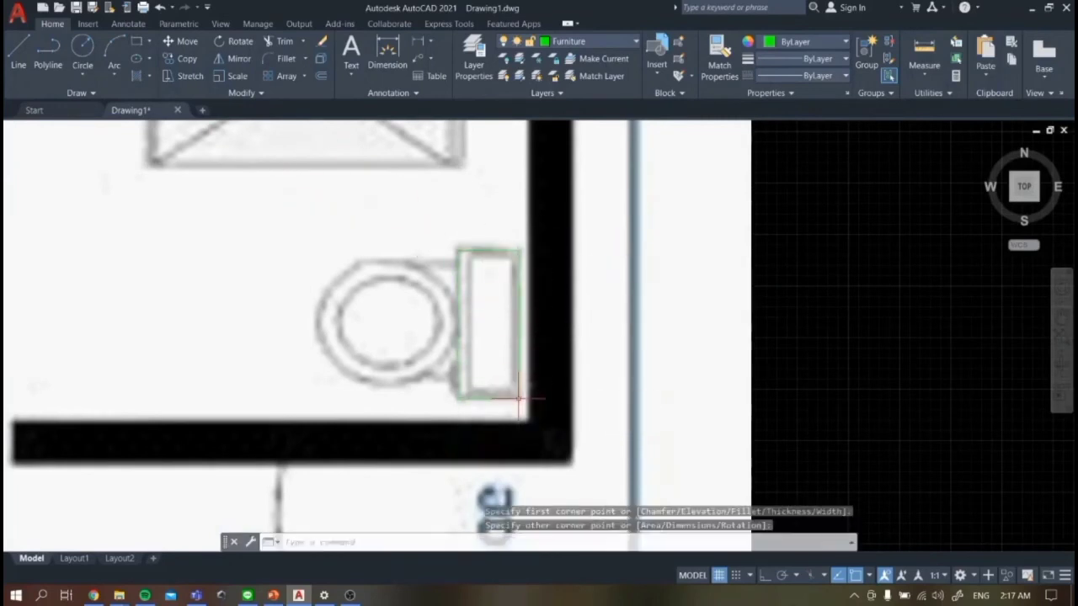
pyautogui.click(24, 56)
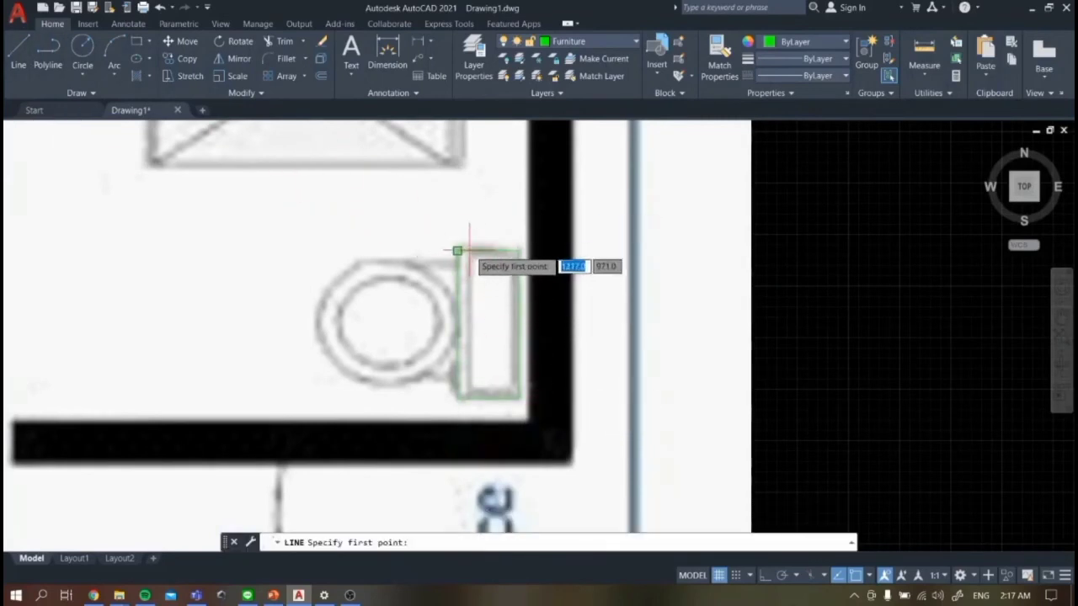
# - Trace the toilet bowl in the reference image with an outer ellipse and a smaller inner ellipse sharing its centre
pyautogui.click(137, 59)
pyautogui.click(380, 321)
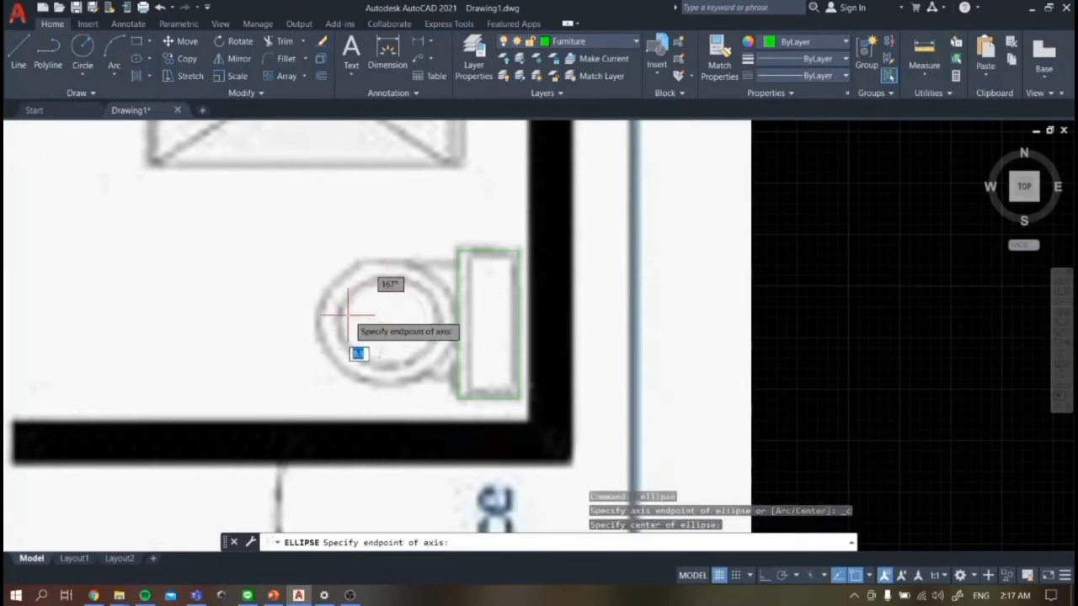
pyautogui.click(318, 321)
pyautogui.click(319, 321)
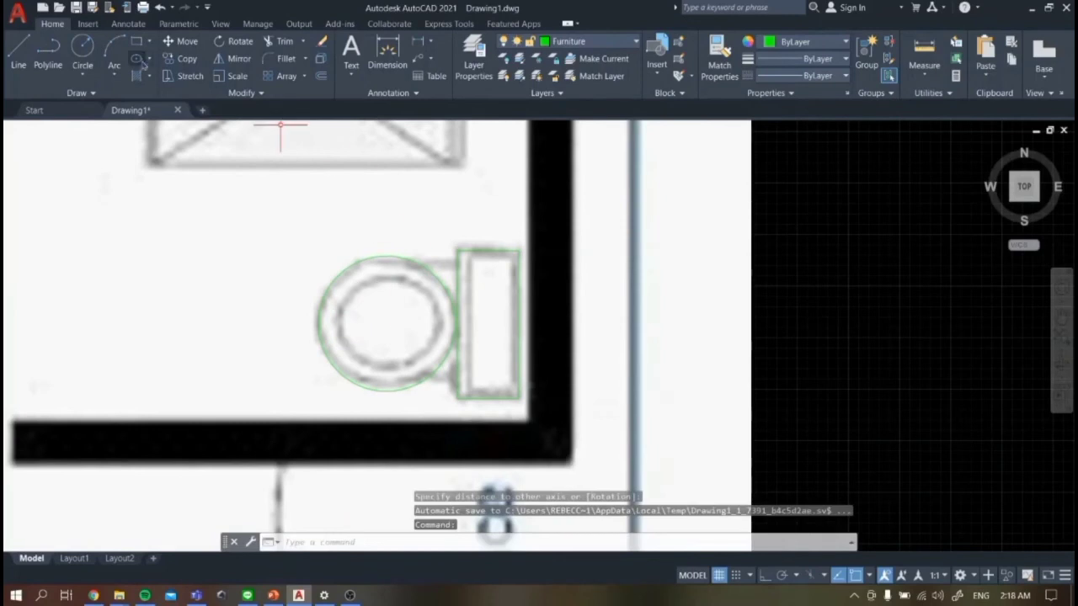
pyautogui.press('Return')
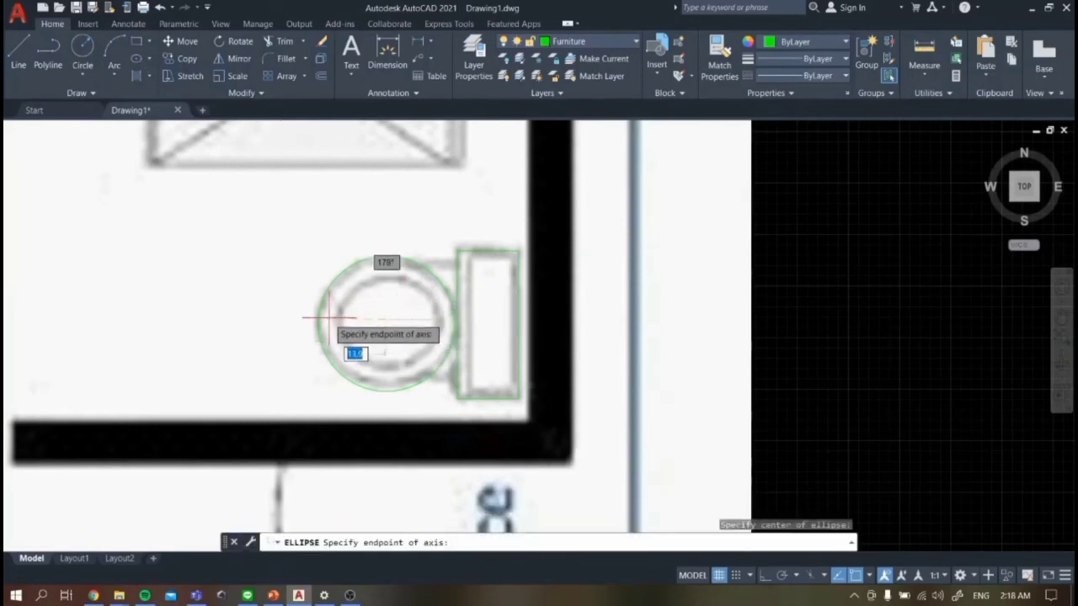
pyautogui.click(337, 321)
pyautogui.click(396, 278)
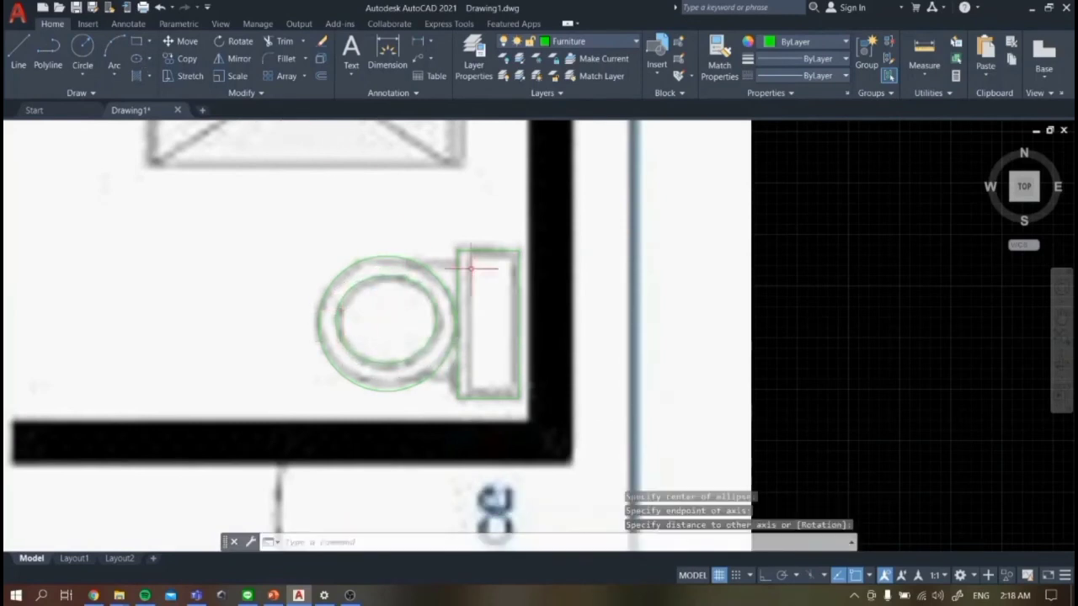
# - Move the traced toilet from the reference image into the plan's bathroom, with the tank against the right wall below the shower
pyautogui.click(292, 209)
pyautogui.press('Escape')
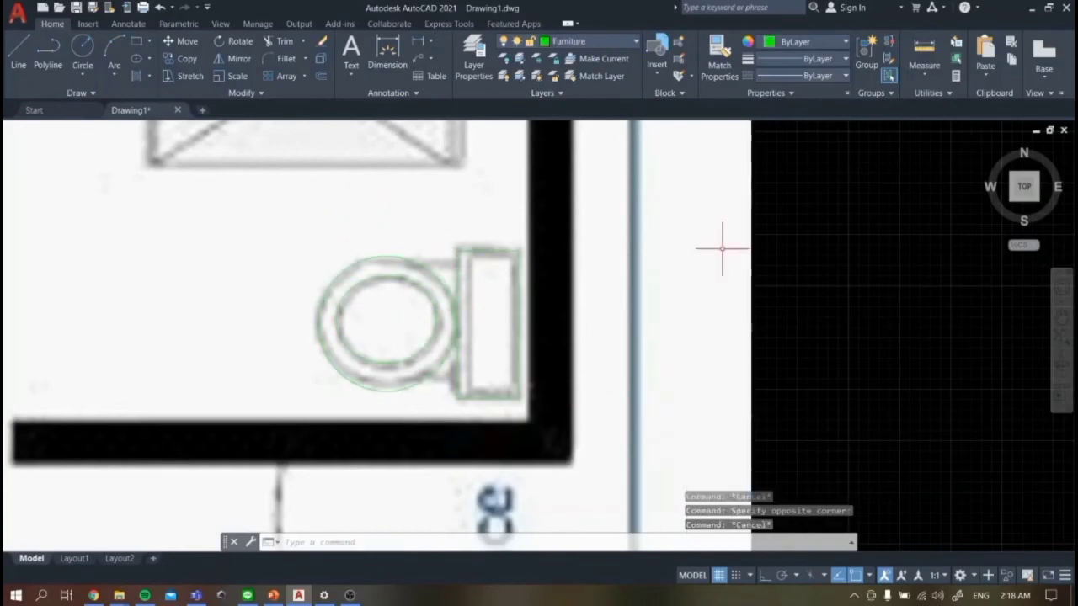
pyautogui.click(823, 224)
pyautogui.click(222, 436)
pyautogui.scroll(-2, 504, 368)
pyautogui.scroll(2, 504, 368)
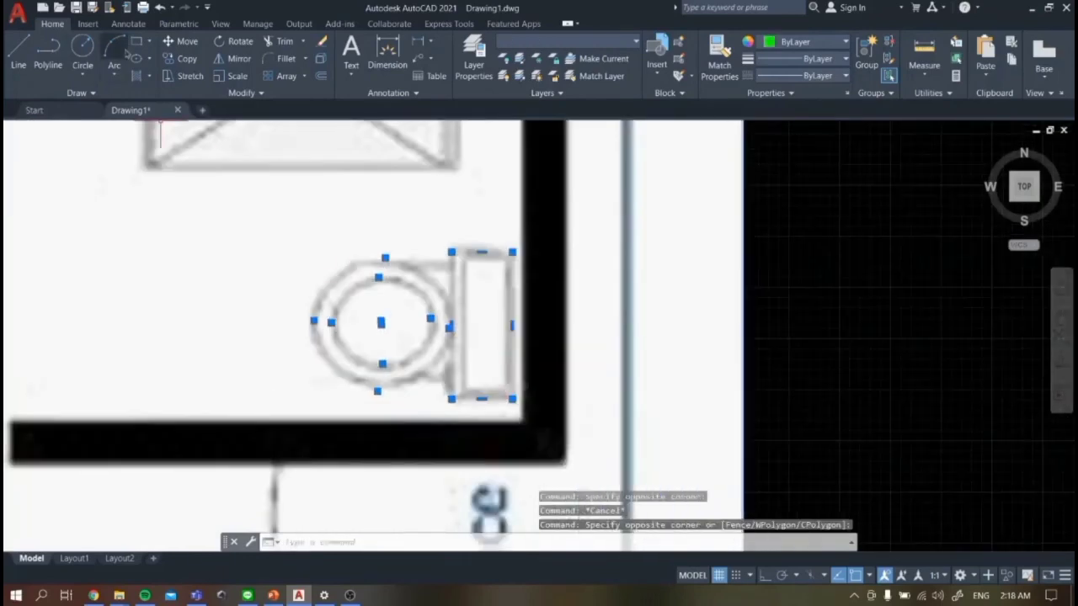
pyautogui.click(187, 41)
pyautogui.click(505, 398)
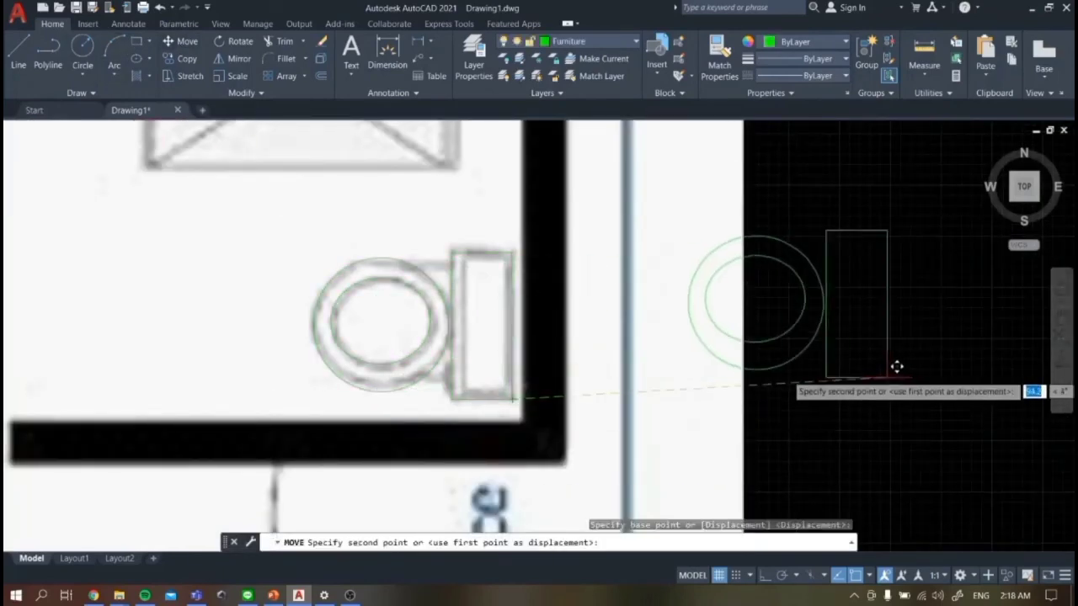
pyautogui.scroll(-6, 895, 365)
pyautogui.scroll(1, 1010, 393)
pyautogui.scroll(8, 779, 368)
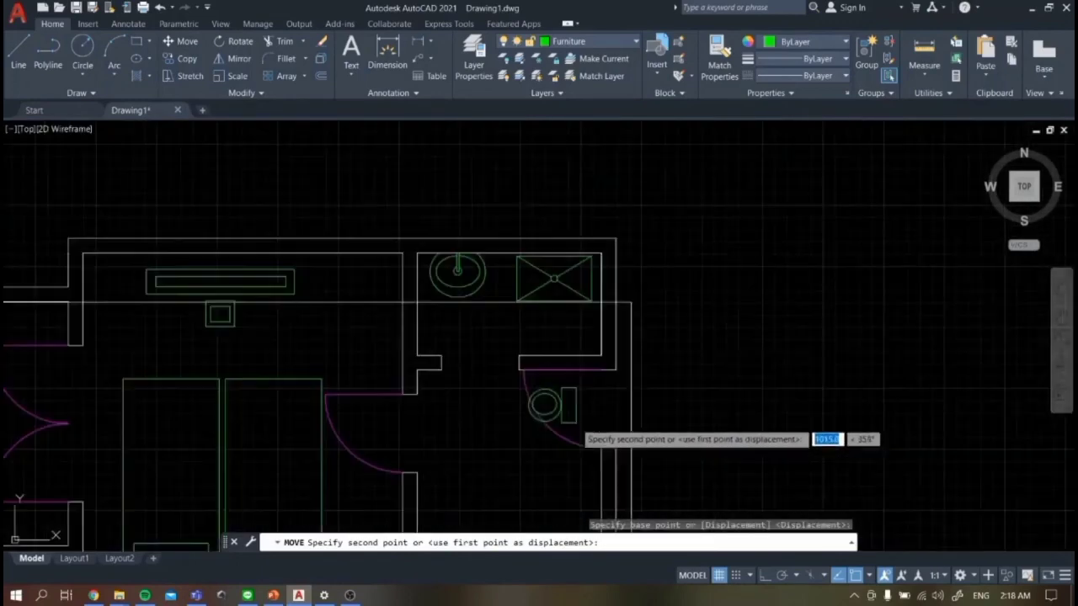
pyautogui.scroll(-8, 609, 360)
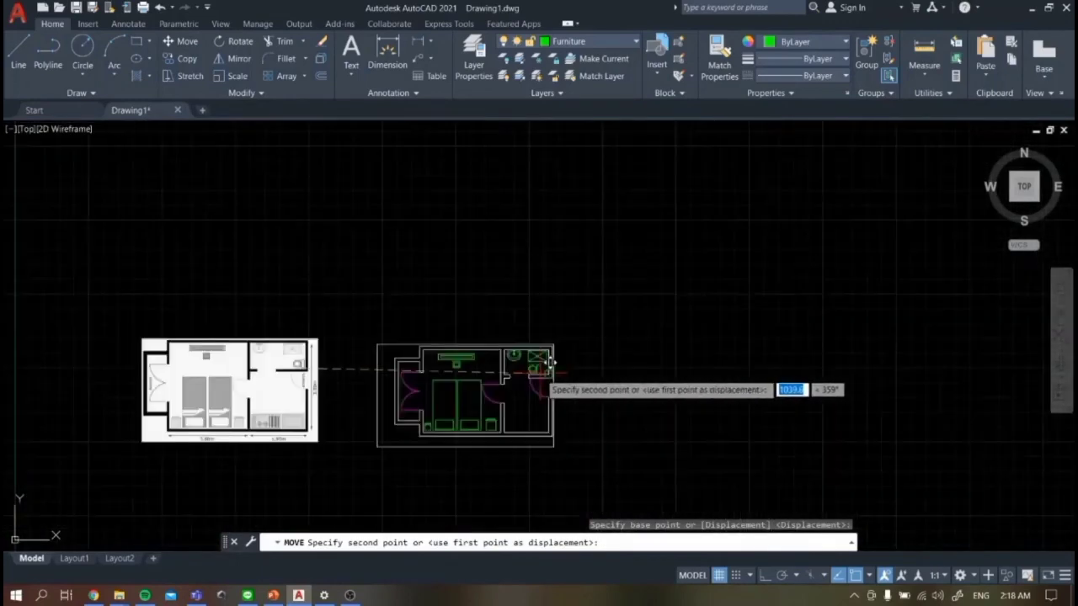
pyautogui.scroll(4, 449, 365)
pyautogui.scroll(-3, 624, 379)
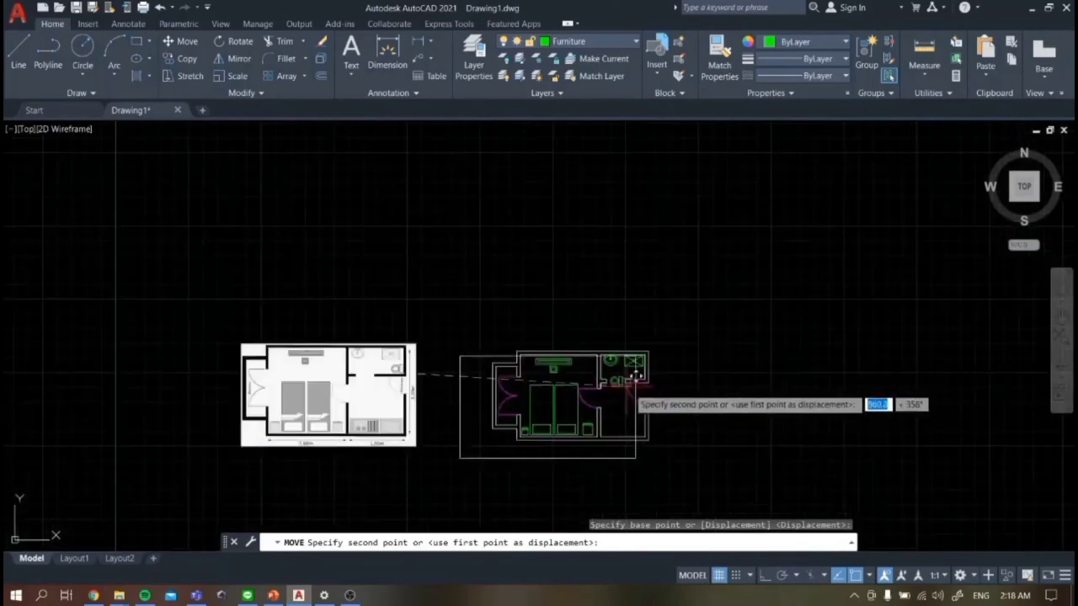
pyautogui.scroll(10, 620, 378)
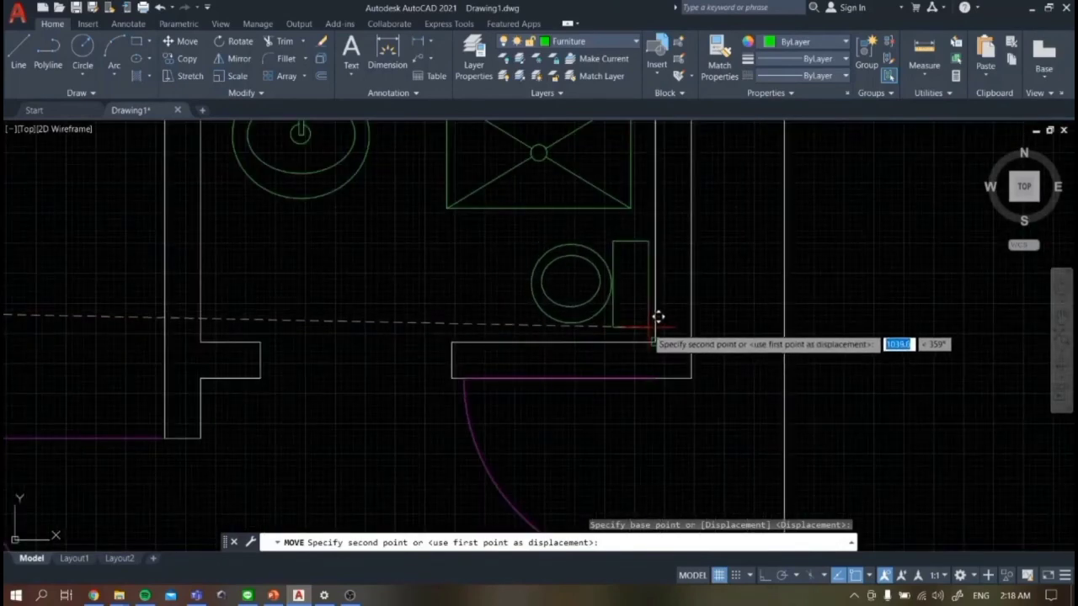
pyautogui.click(659, 322)
# - Trace the outer edge of the kitchen stove unit in the reference image with a rectangle
pyautogui.scroll(-5, 931, 329)
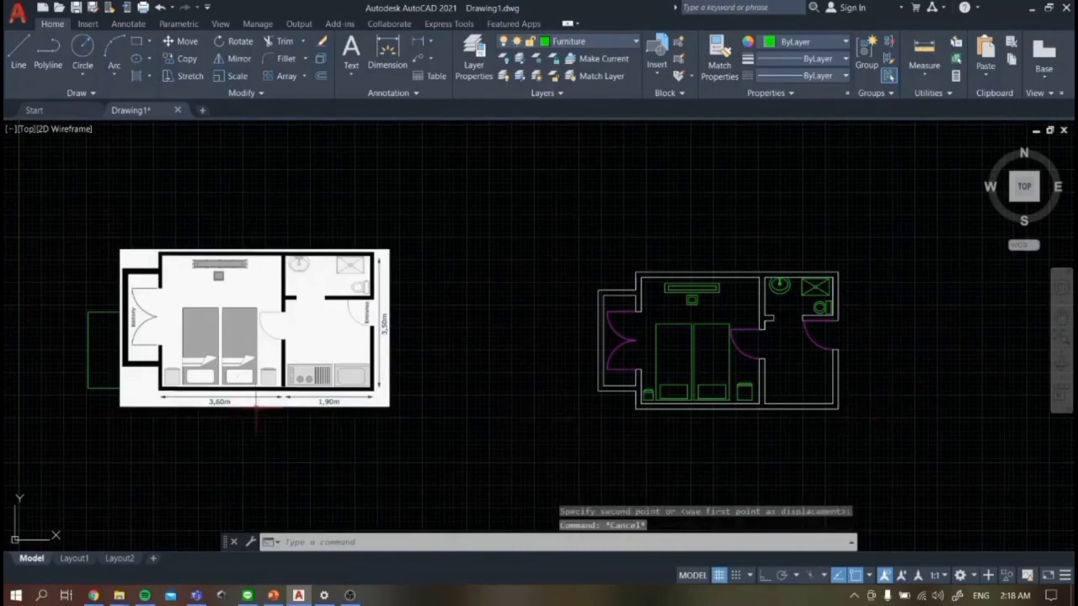
pyautogui.scroll(6, 256, 406)
pyautogui.click(135, 42)
pyautogui.scroll(2, 291, 282)
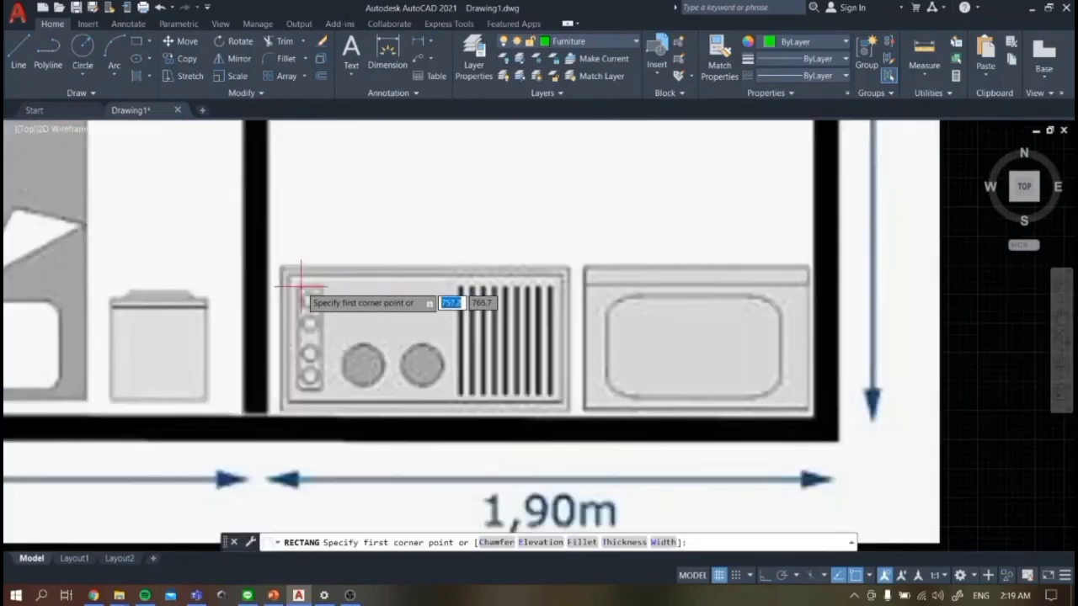
pyautogui.click(281, 268)
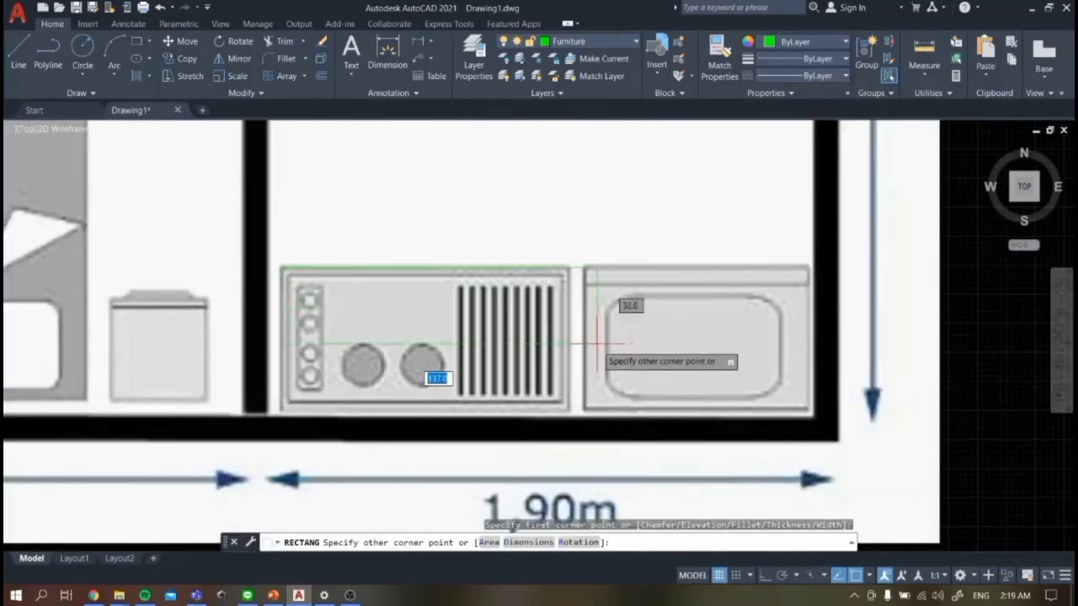
pyautogui.click(571, 413)
# - Move the stove unit rectangle by its lower-right corner into the empty space between the reference image and the plan
pyautogui.scroll(-5, 589, 371)
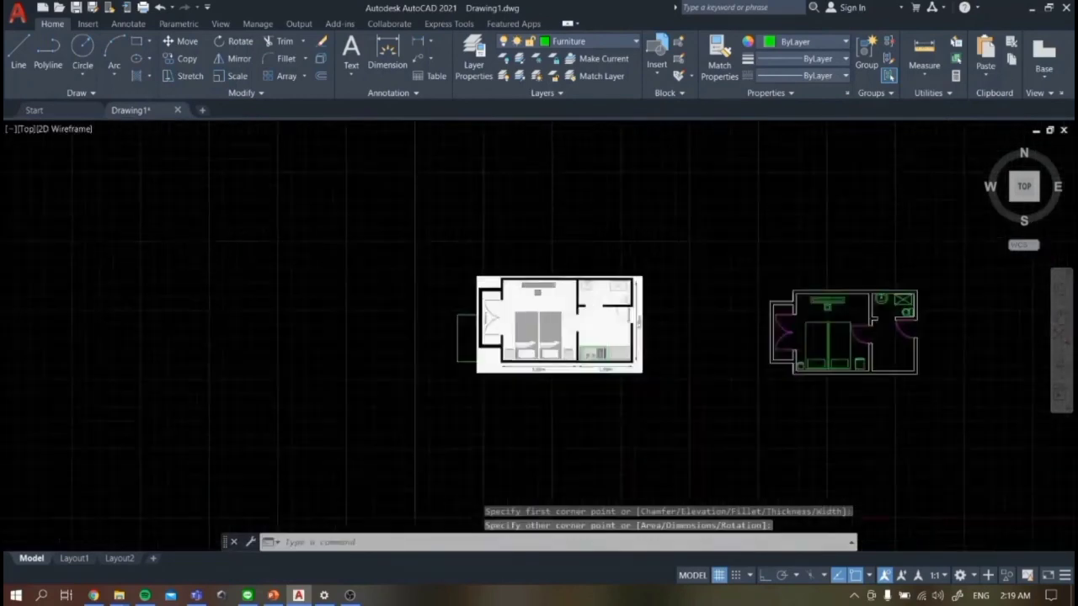
pyautogui.scroll(5, 589, 373)
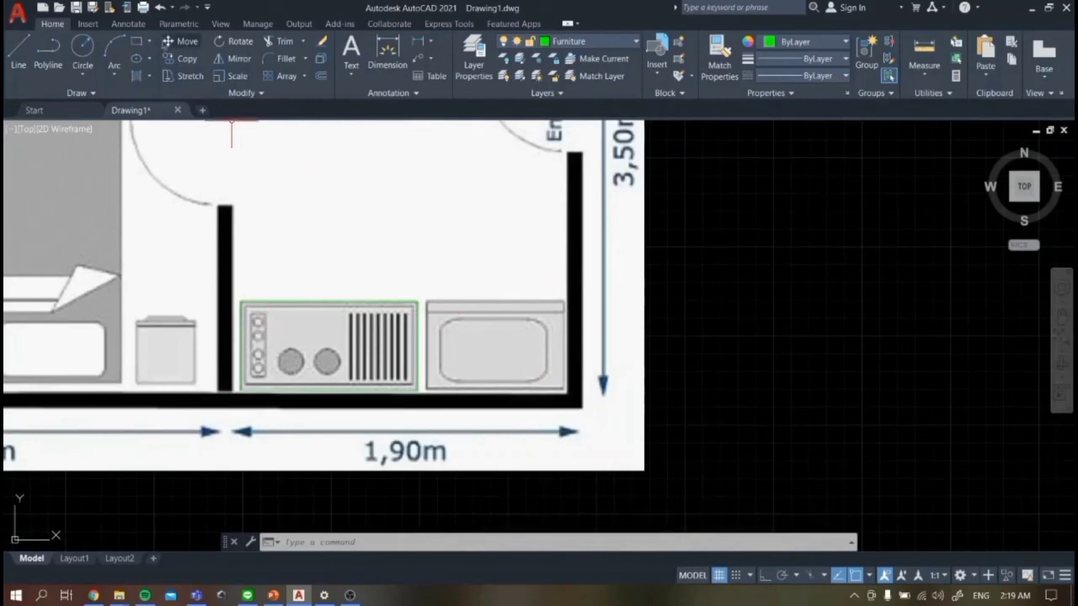
pyautogui.click(187, 41)
pyautogui.press('Escape')
pyautogui.click(417, 304)
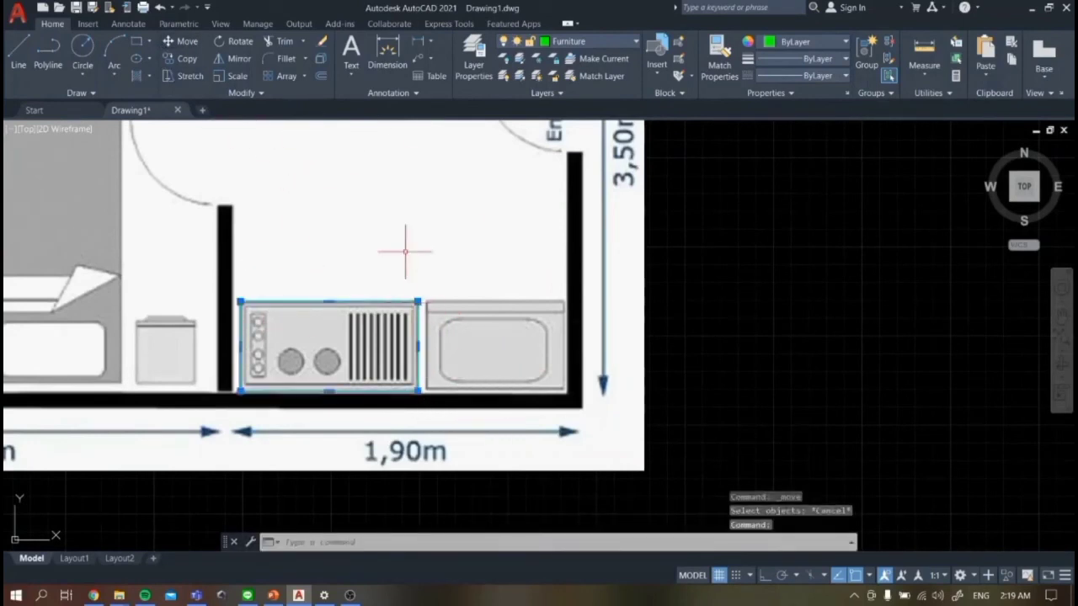
pyautogui.click(193, 44)
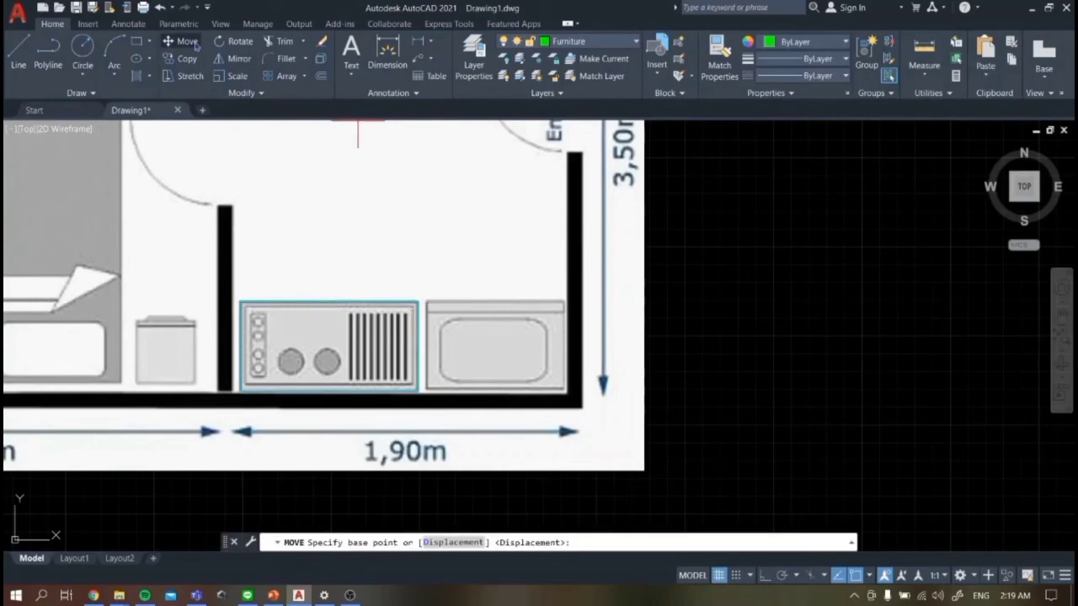
pyautogui.click(417, 390)
pyautogui.scroll(-10, 822, 373)
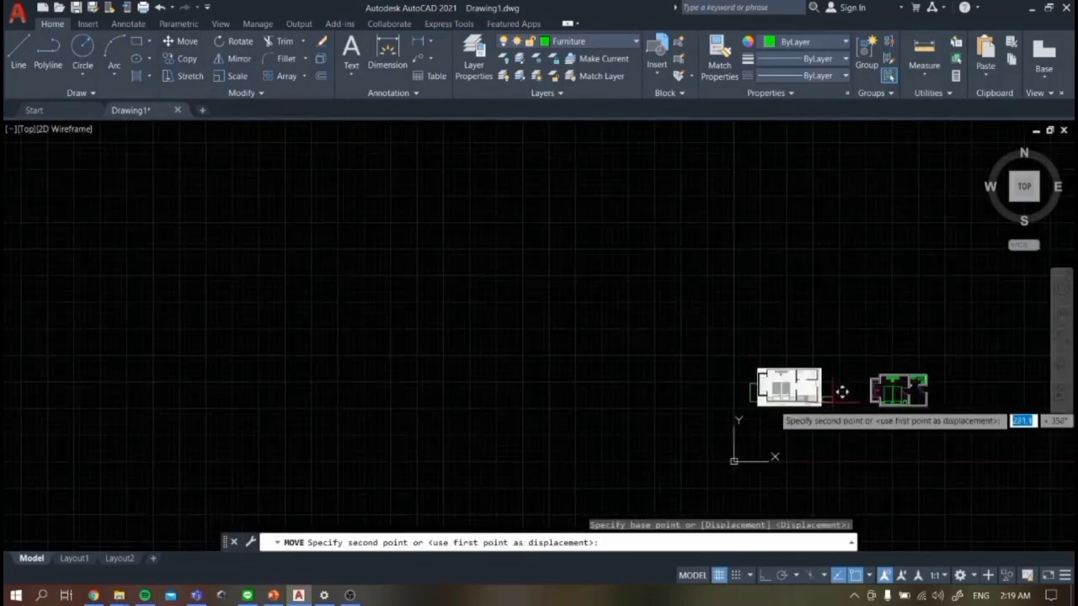
pyautogui.scroll(5, 842, 390)
pyautogui.scroll(5, 806, 334)
pyautogui.scroll(-5, 741, 320)
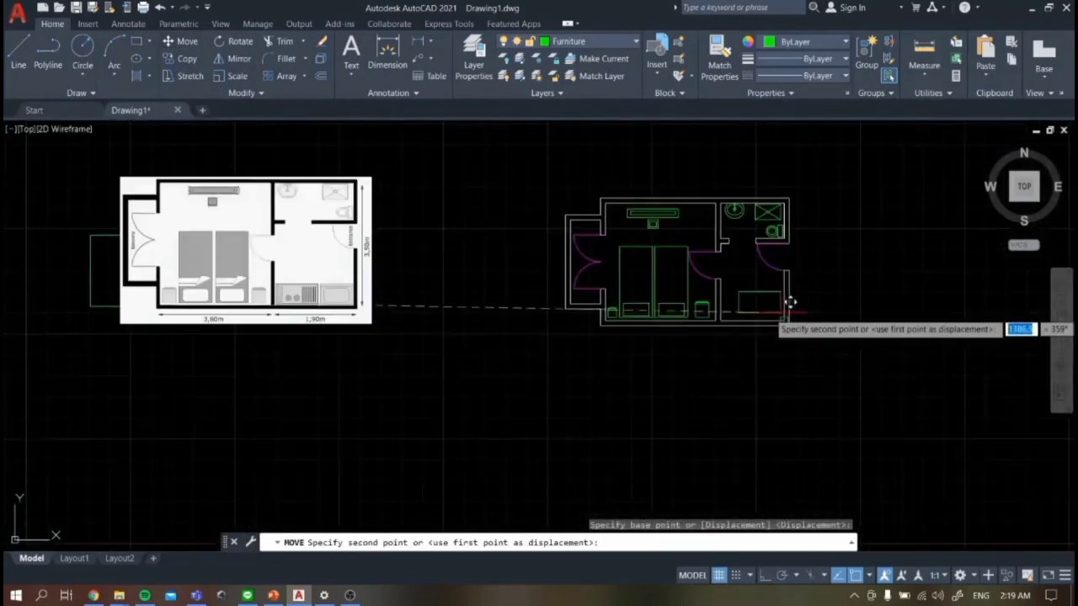
pyautogui.click(469, 286)
# - Scale the stove unit rectangle down slightly from its lower-left corner
pyautogui.scroll(5, 467, 278)
pyautogui.click(260, 211)
pyautogui.click(445, 320)
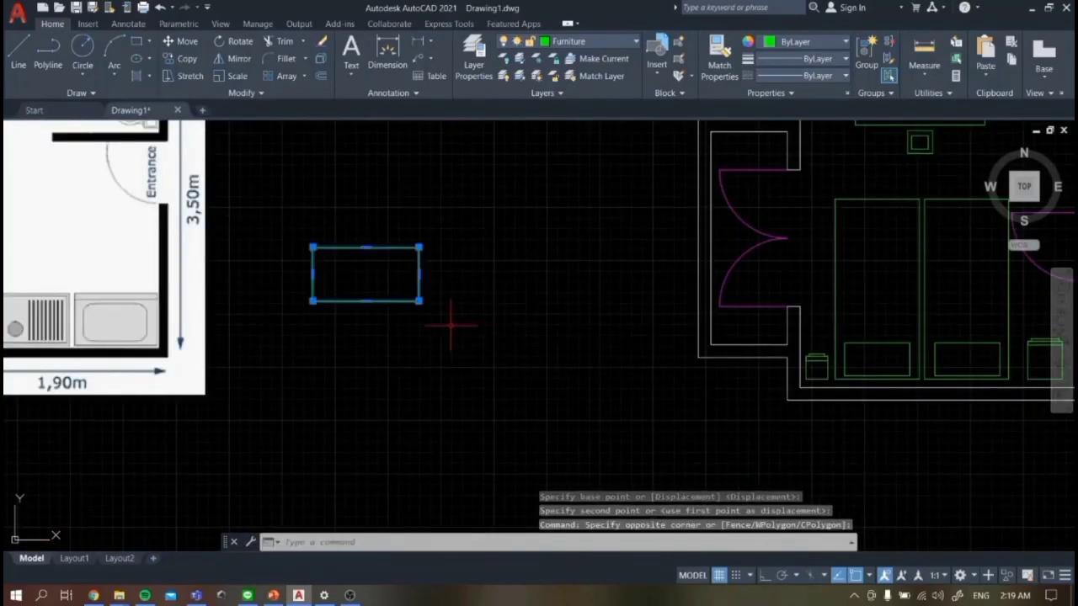
pyautogui.scroll(2, 438, 294)
pyautogui.write('sc')
pyautogui.press('Return')
pyautogui.click(249, 310)
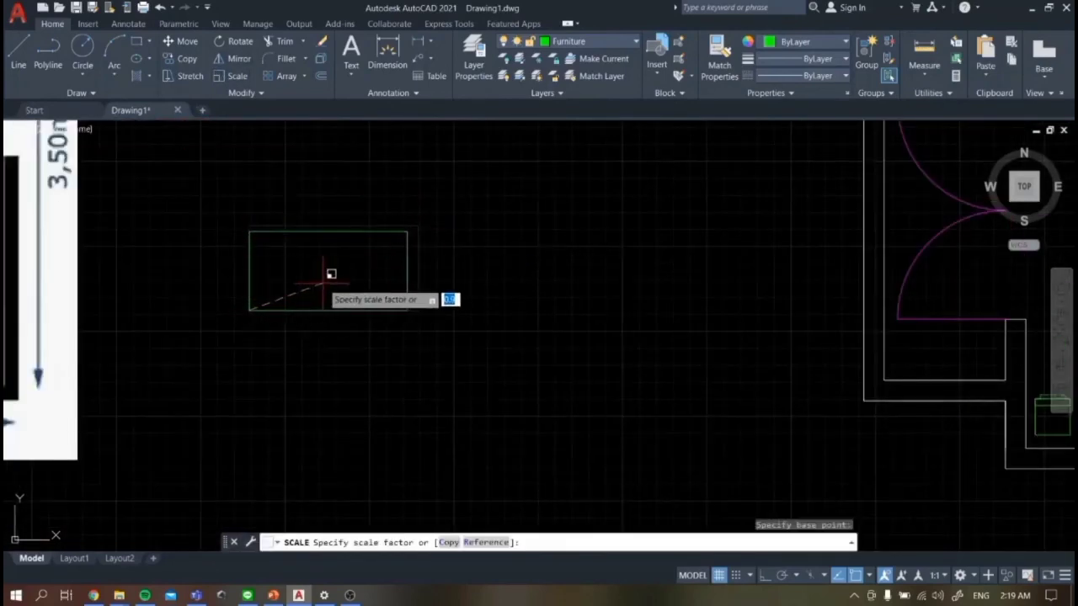
pyautogui.click(309, 288)
# - Move the scaled rectangle by its lower-right corner to the kitchen's lower-right inner wall corner
pyautogui.click(241, 227)
pyautogui.click(394, 332)
pyautogui.click(187, 42)
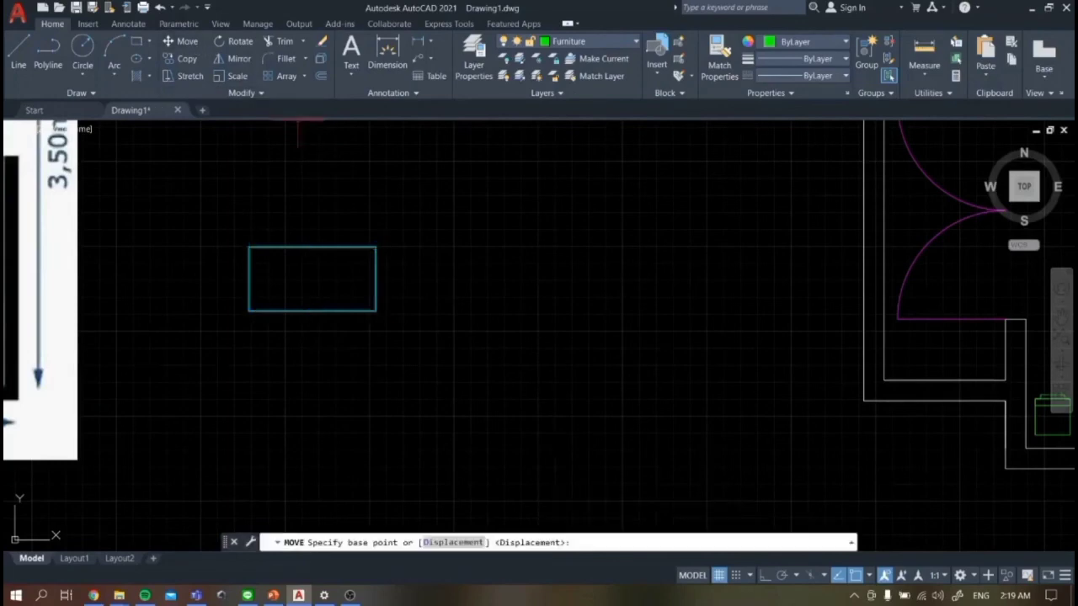
pyautogui.click(375, 311)
pyautogui.scroll(-5, 387, 305)
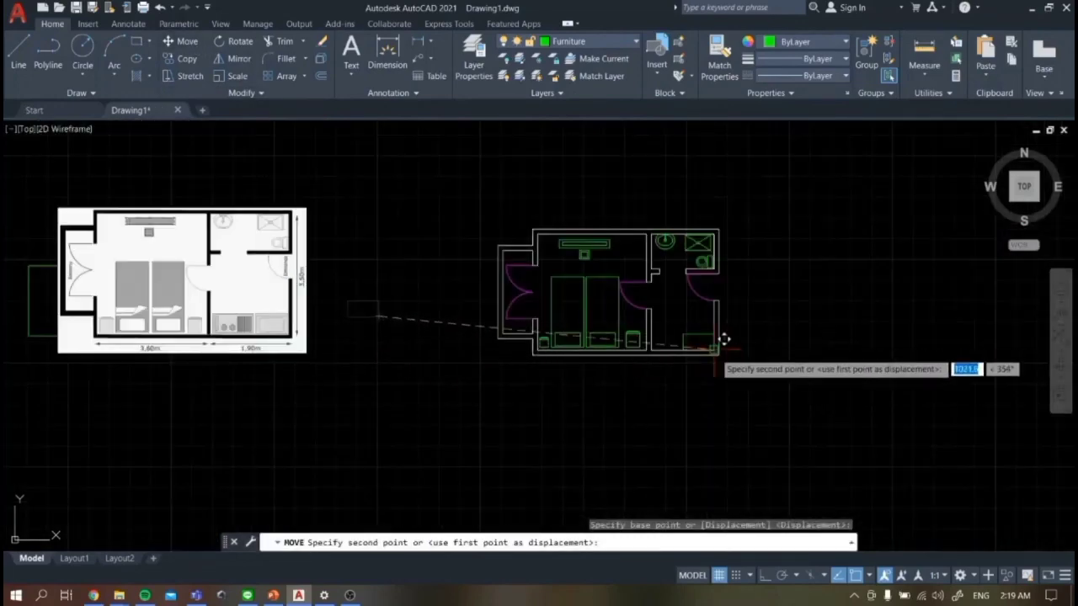
pyautogui.scroll(4, 337, 345)
pyautogui.scroll(-4, 715, 325)
pyautogui.scroll(6, 408, 375)
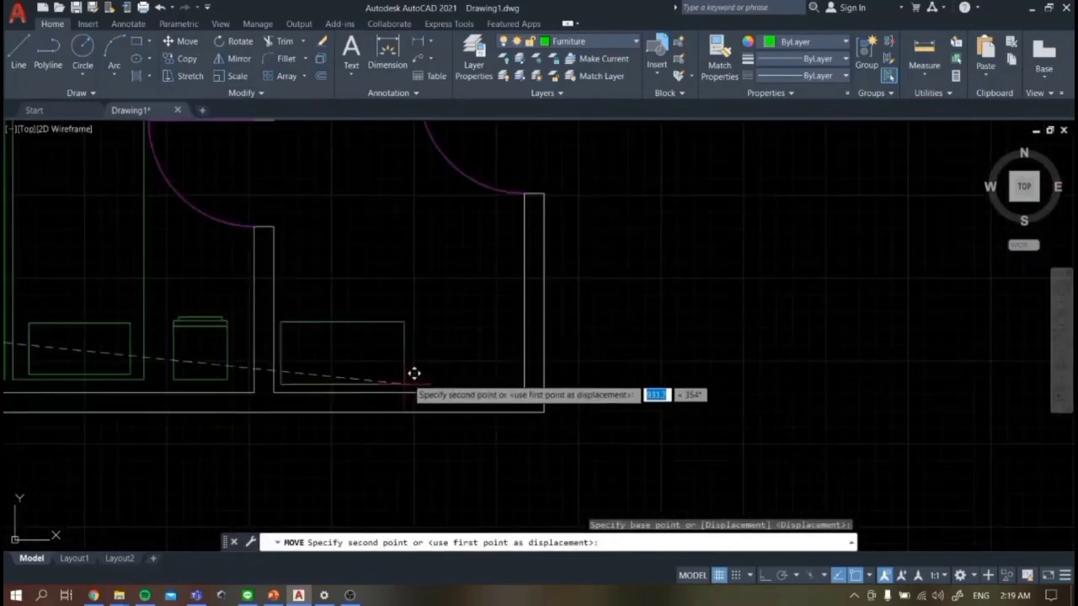
pyautogui.click(390, 402)
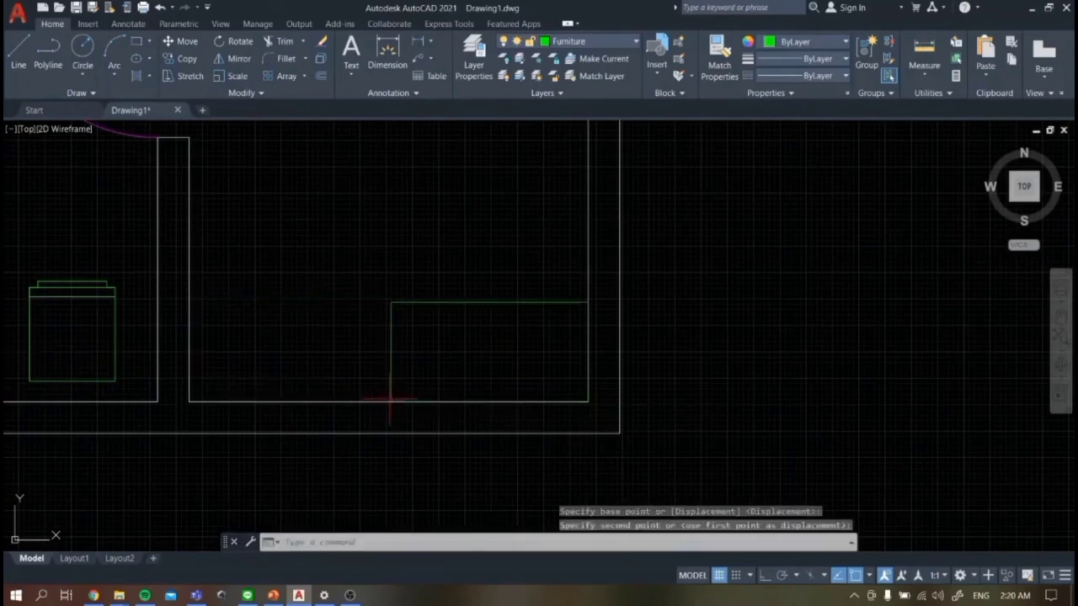
# - Copy the kitchen counter rectangle and paste the duplicate at the kitchen's lower-left inner wall corner
pyautogui.scroll(-3, 455, 371)
pyautogui.scroll(5, 481, 278)
pyautogui.click(480, 251)
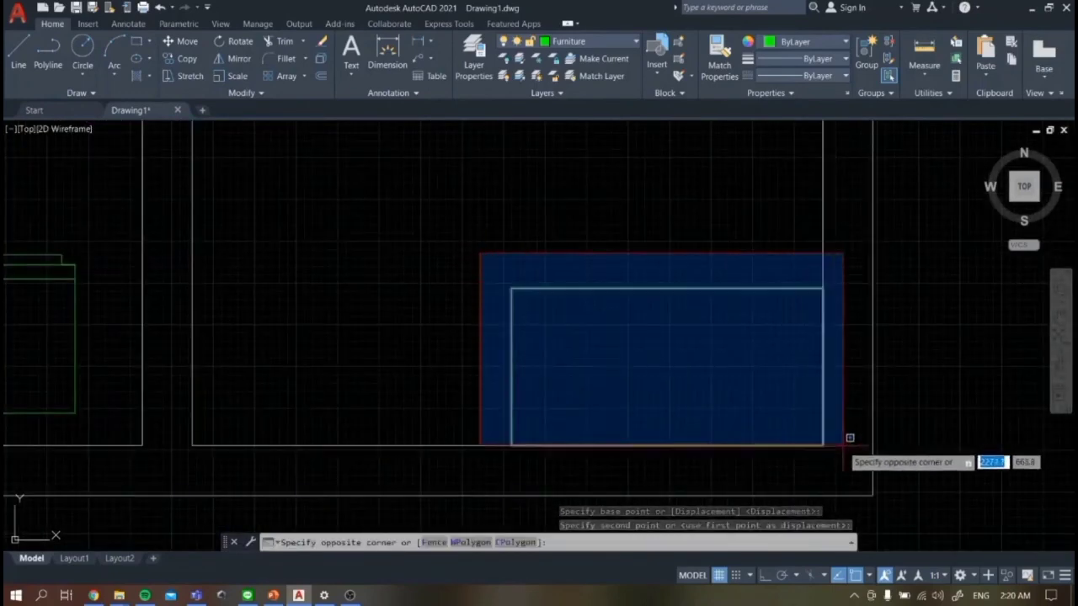
pyautogui.click(870, 468)
pyautogui.hotkey('ctrl', 'c')
pyautogui.hotkey('ctrl', 'v')
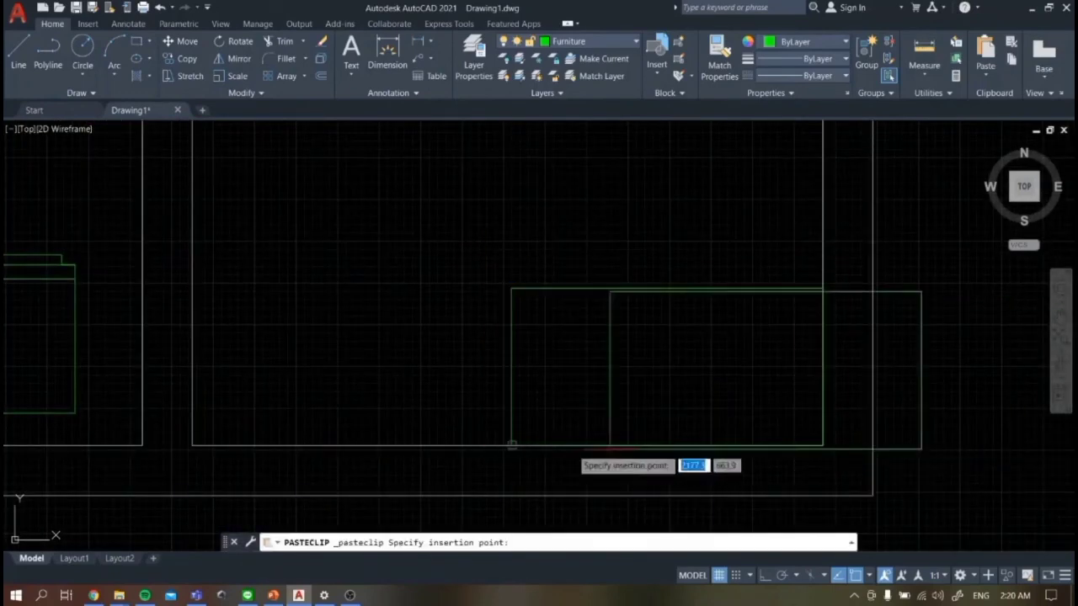
pyautogui.click(192, 445)
# - Compare the two kitchen counter rectangles in the plan with the kitchen units in the reference image
pyautogui.scroll(-6, 308, 407)
pyautogui.scroll(3, 55, 397)
pyautogui.scroll(-3, 168, 378)
pyautogui.scroll(2, 153, 373)
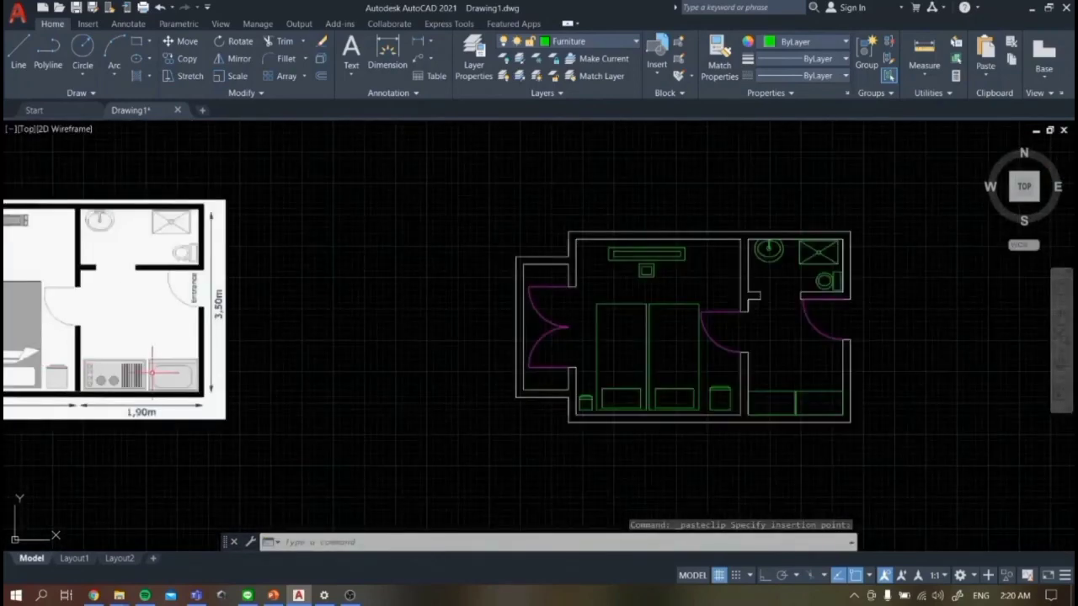
pyautogui.scroll(2, 156, 375)
pyautogui.scroll(-2, 253, 421)
pyautogui.scroll(5, 889, 391)
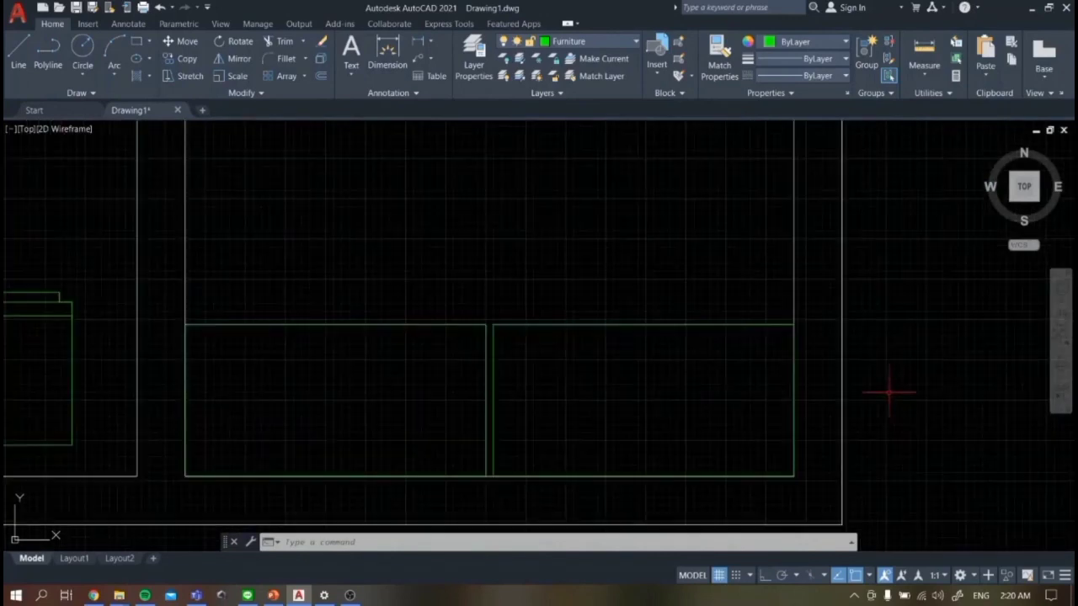
# - Draw a horizontal line across the right kitchen counter rectangle, just below its upper edge
pyautogui.press('l')
pyautogui.press('space')
pyautogui.click(494, 344)
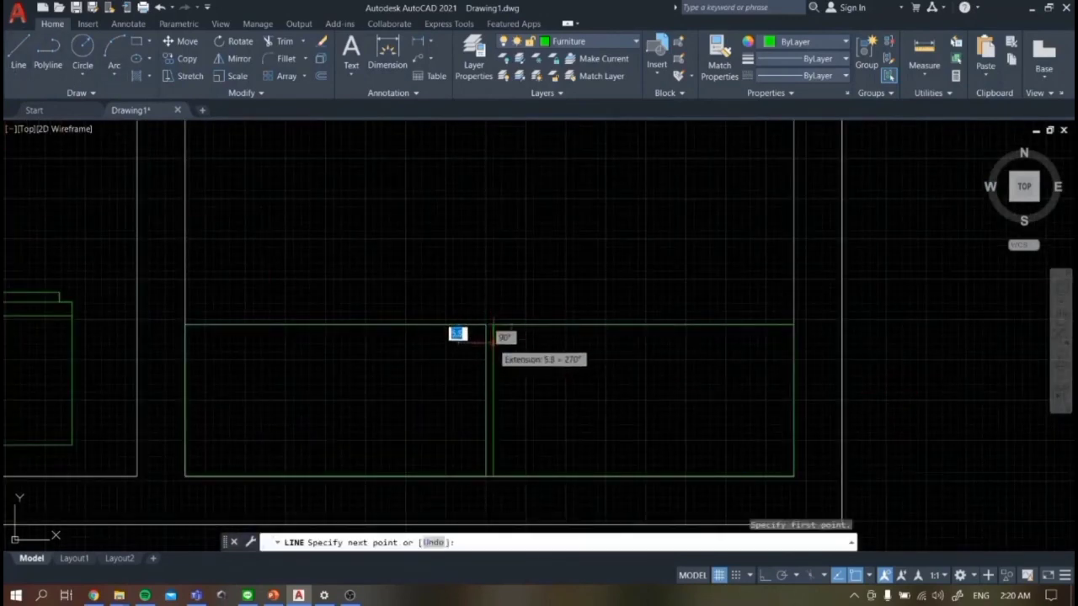
pyautogui.click(794, 344)
pyautogui.press('space')
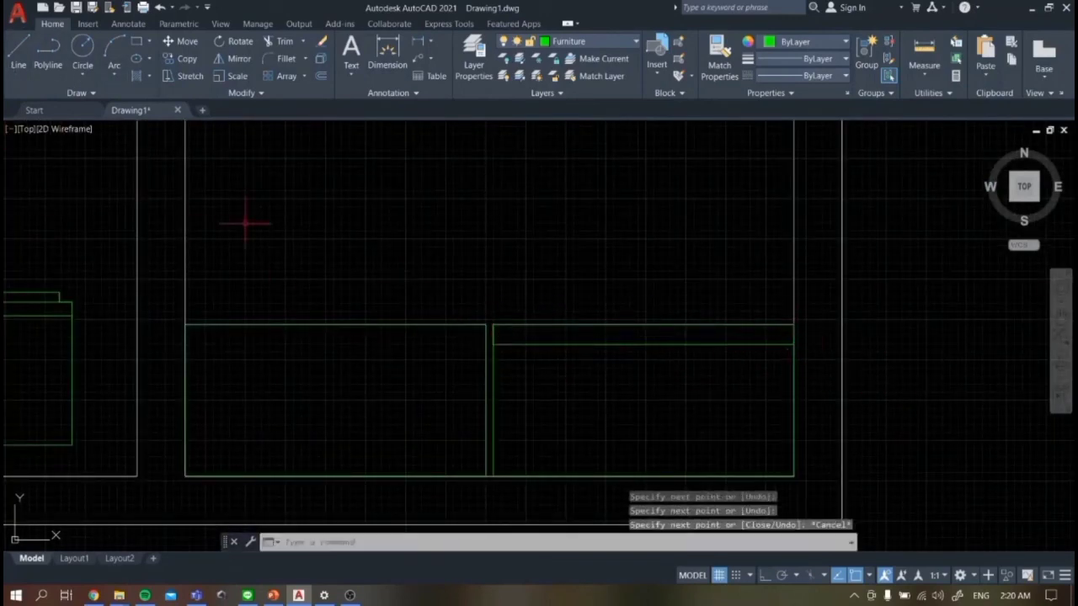
# - Draw a wide sink rectangle inside the right kitchen counter, below the horizontal line and inset from the counter's edges
pyautogui.write('rec')
pyautogui.press('space')
pyautogui.click(526, 364)
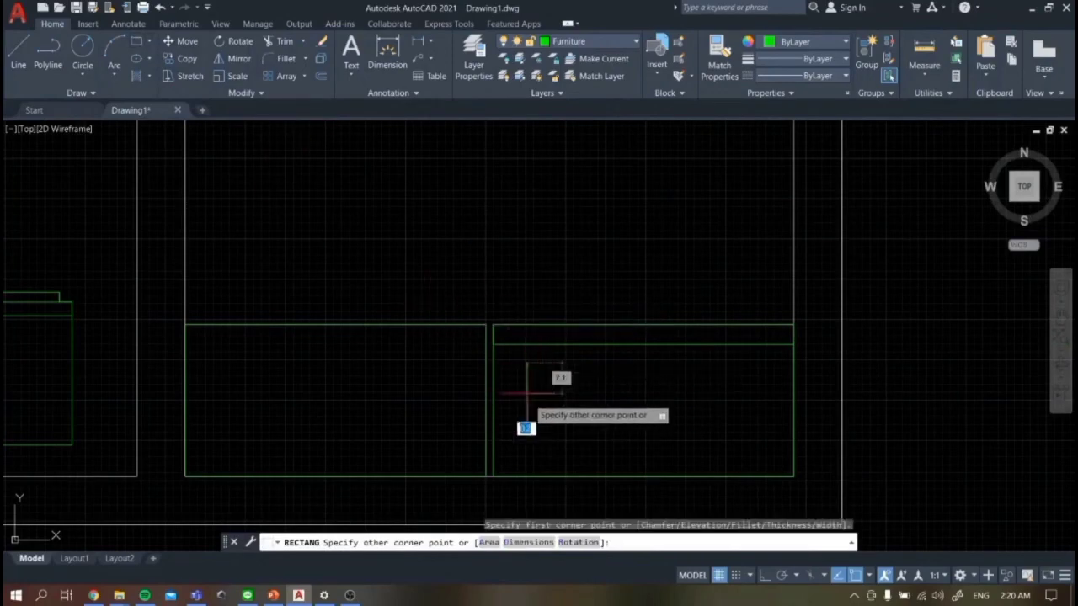
pyautogui.click(764, 454)
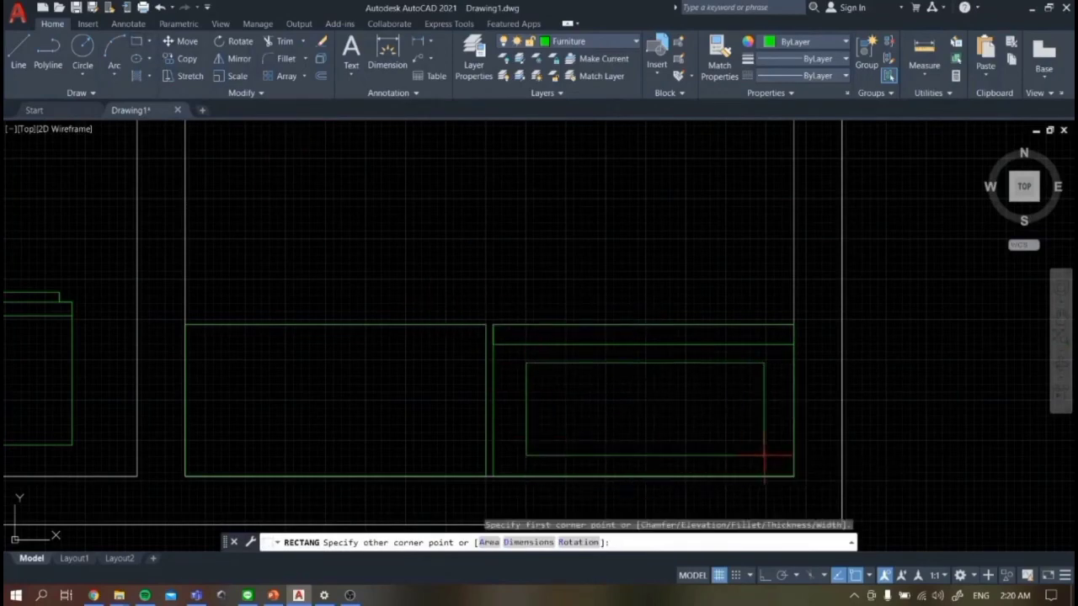
# - Compare the left kitchen counter in the plan with the stove unit in the reference image
pyautogui.scroll(-4, 681, 402)
pyautogui.scroll(-1, 417, 413)
pyautogui.scroll(4, 144, 414)
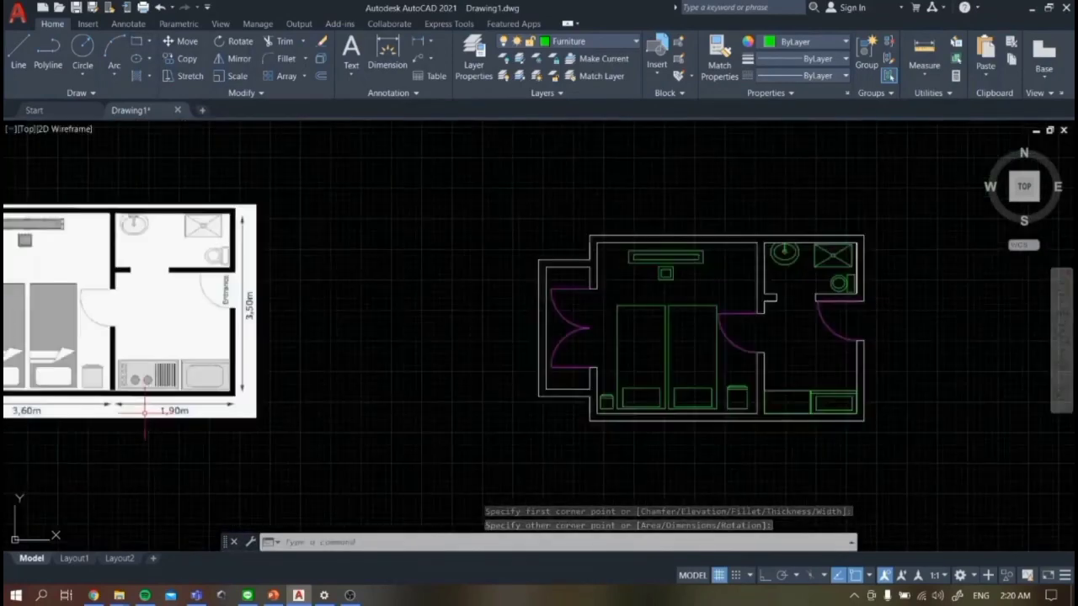
pyautogui.scroll(-2, 146, 378)
pyautogui.scroll(-1, 1013, 434)
pyautogui.scroll(3, 1073, 434)
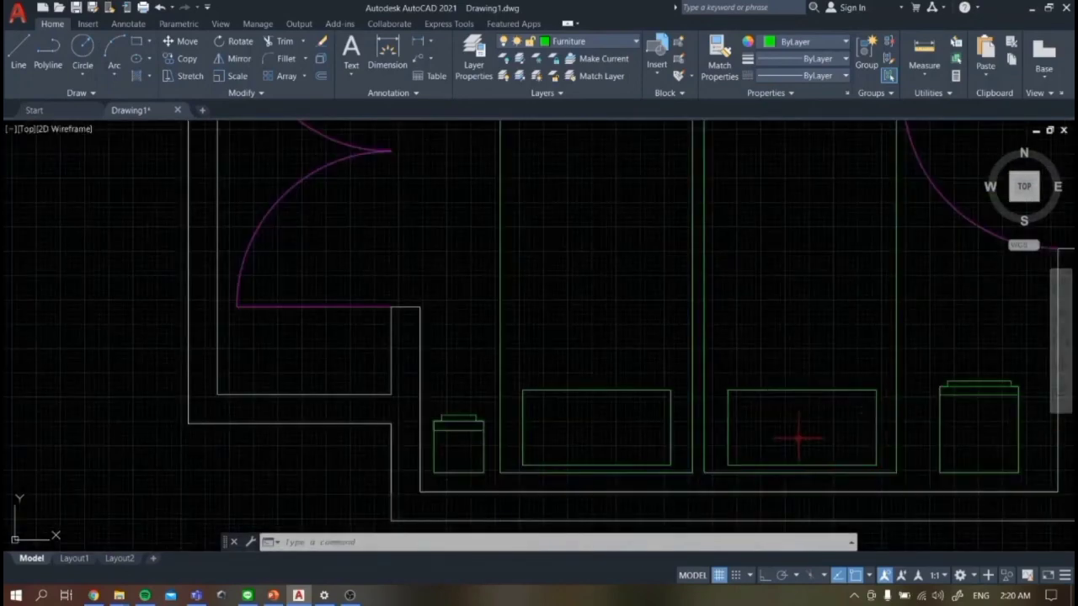
pyautogui.scroll(-1, 799, 438)
pyautogui.click(1061, 318)
pyautogui.moveTo(915, 411)
pyautogui.mouseDown()
pyautogui.moveTo(471, 382)
pyautogui.moveTo(349, 360)
pyautogui.mouseUp()
pyautogui.scroll(2, 430, 403)
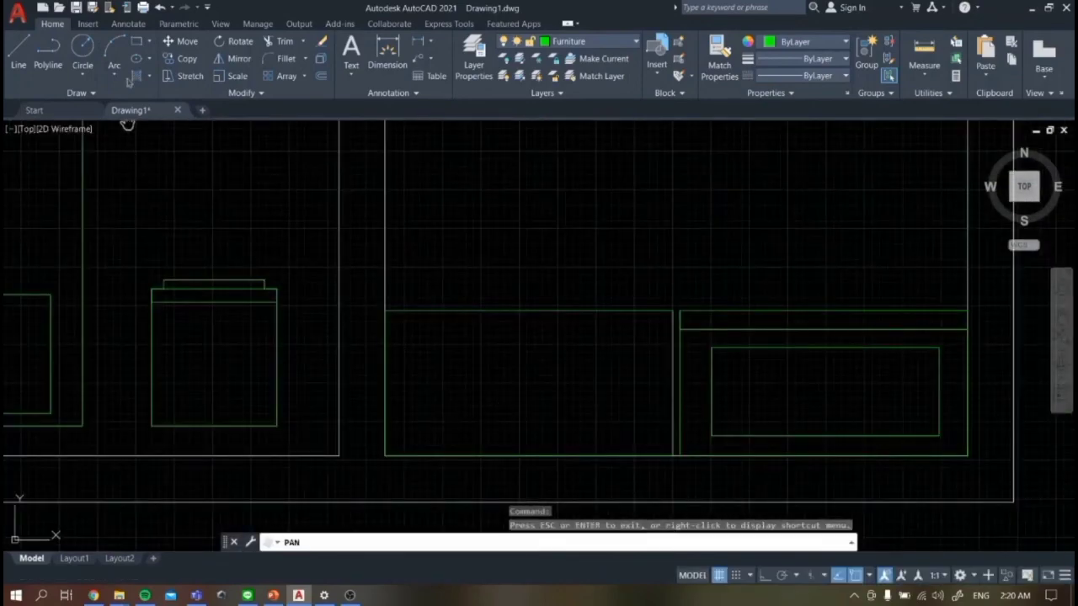
pyautogui.click(136, 40)
pyautogui.click(392, 324)
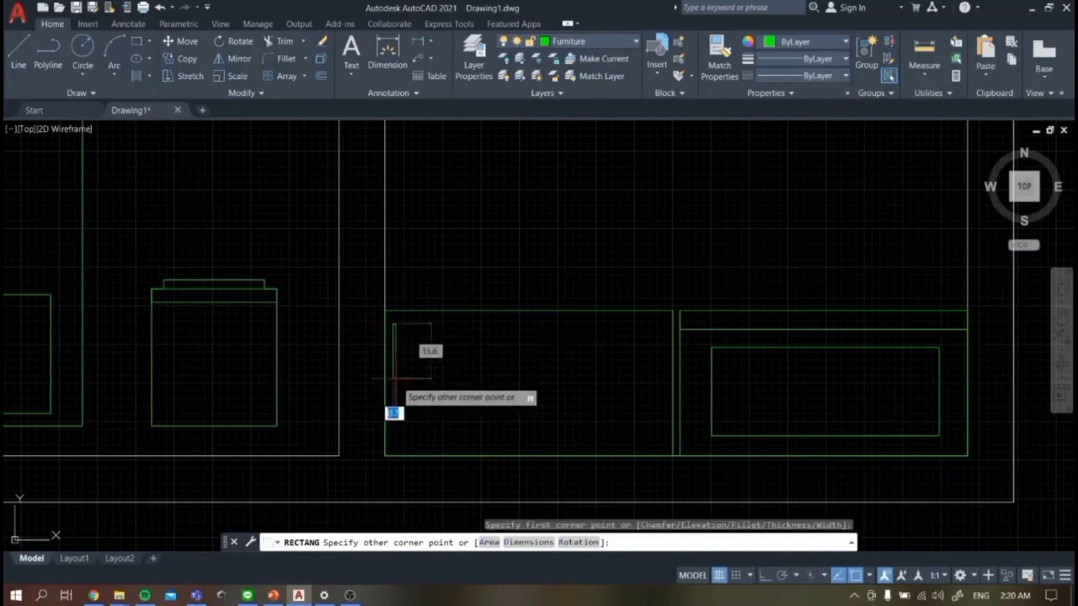
pyautogui.click(672, 454)
pyautogui.hotkey('ctrl', 'z')
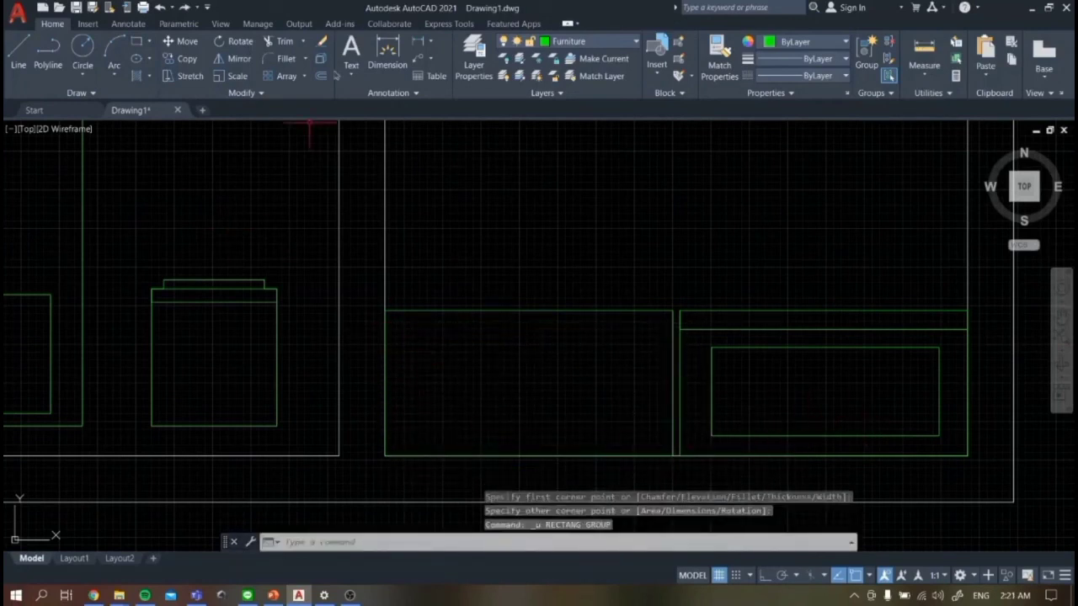
# - Draw a narrow upright rectangle inside the left kitchen counter, close to its left edge
pyautogui.click(137, 40)
pyautogui.click(397, 325)
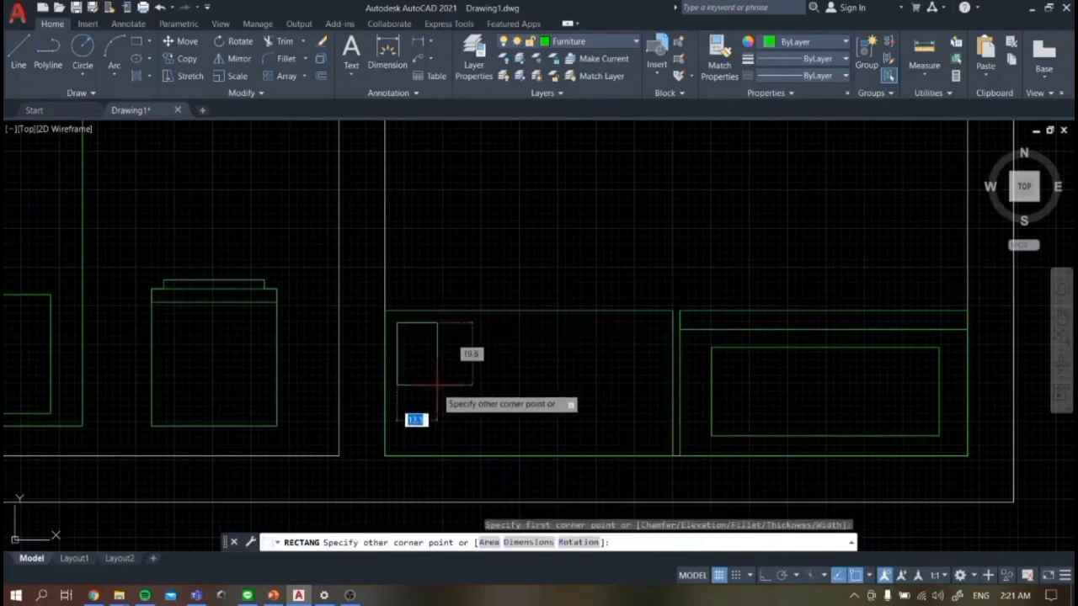
pyautogui.click(438, 443)
pyautogui.click(137, 58)
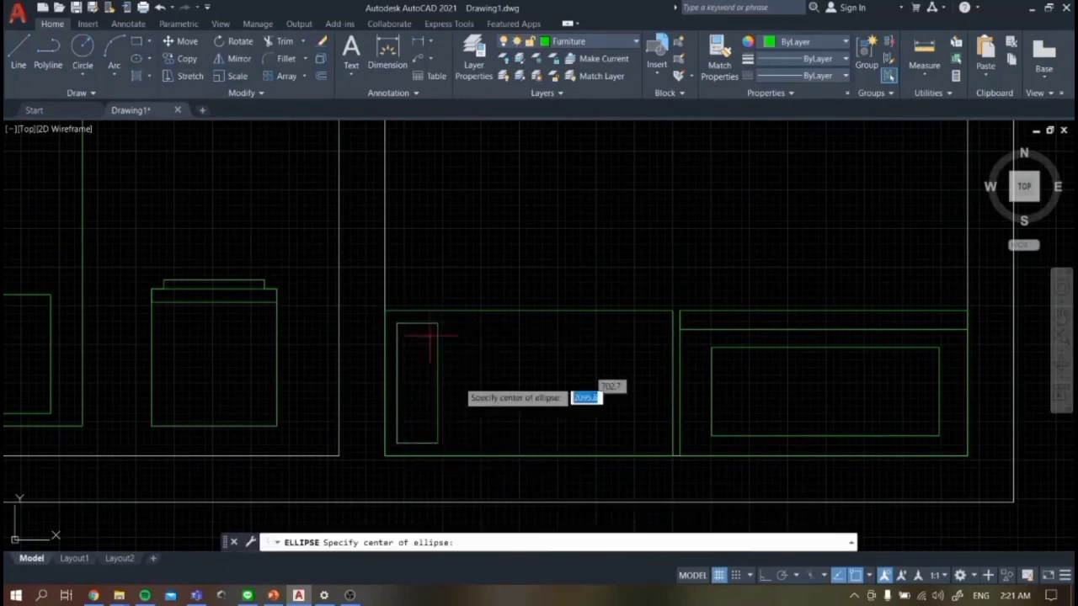
pyautogui.click(474, 430)
pyautogui.press('Escape')
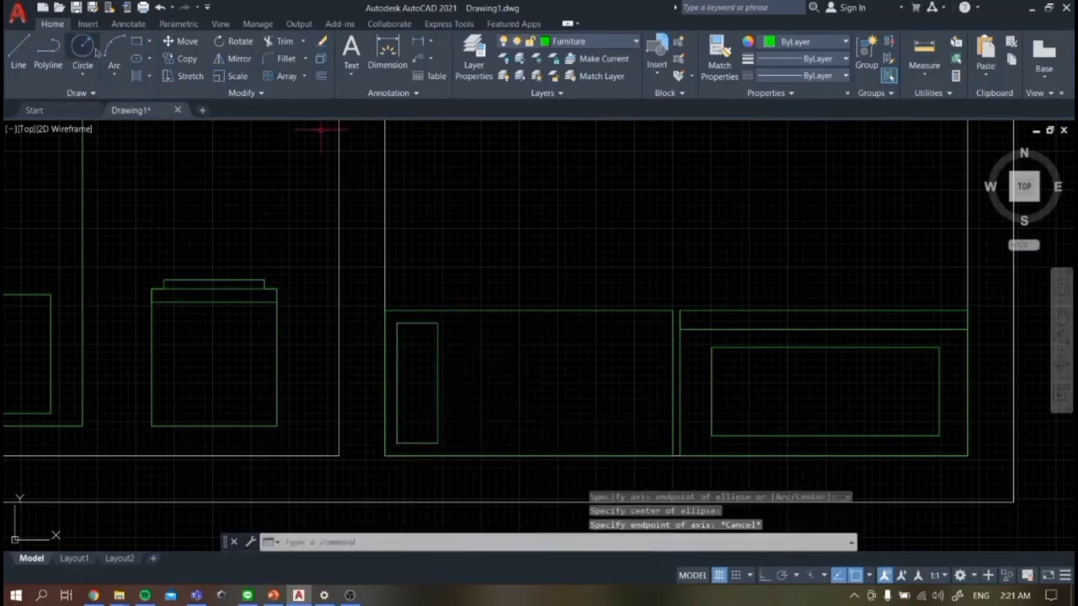
pyautogui.click(83, 51)
pyautogui.click(556, 164)
pyautogui.click(568, 190)
pyautogui.press('Escape')
pyautogui.hotkey('ctrl', 'z')
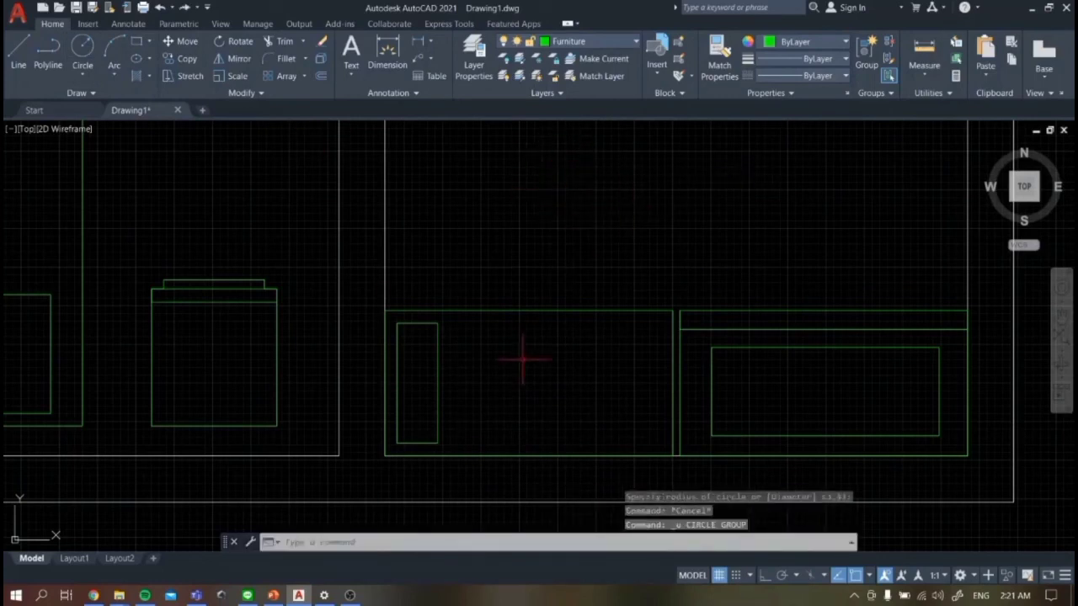
pyautogui.click(554, 355)
pyautogui.press('Escape')
# - Draw a small burner circle inside the left kitchen counter, right of its middle
pyautogui.click(82, 50)
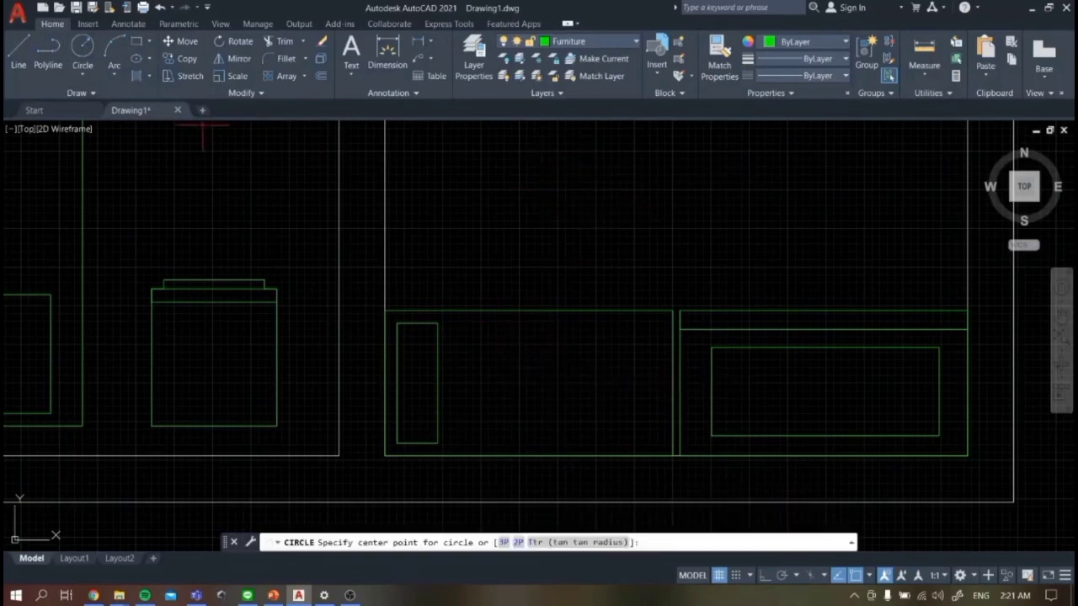
pyautogui.click(573, 368)
pyautogui.click(571, 387)
pyautogui.press('Escape')
# - Move the burner circle to the counter's lower area beside the narrow rectangle and paste a duplicate to its right
pyautogui.click(531, 339)
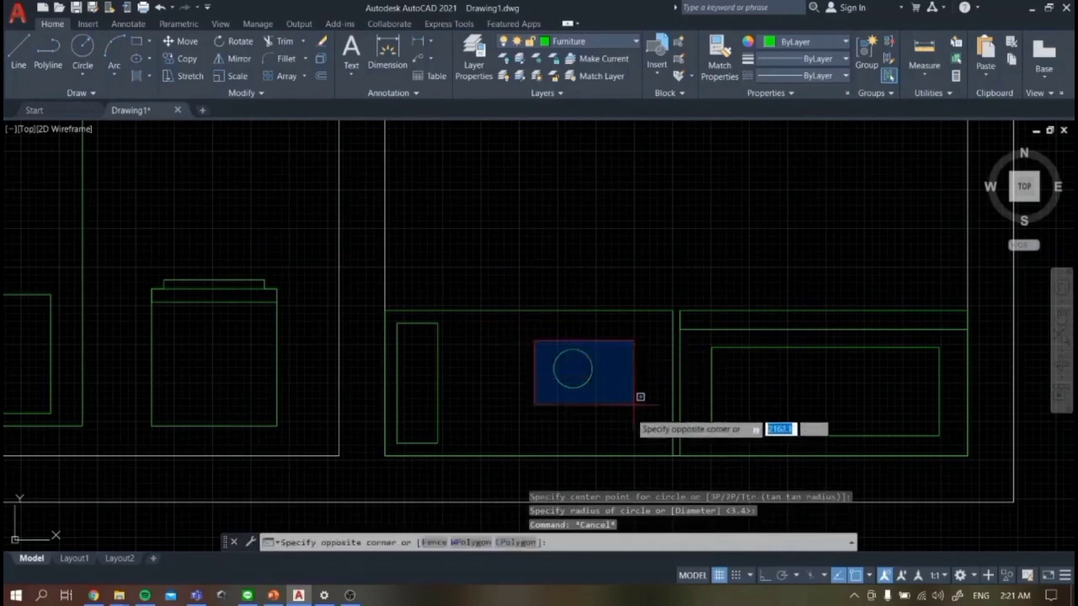
pyautogui.click(620, 406)
pyautogui.hotkey('ctrl', 'c')
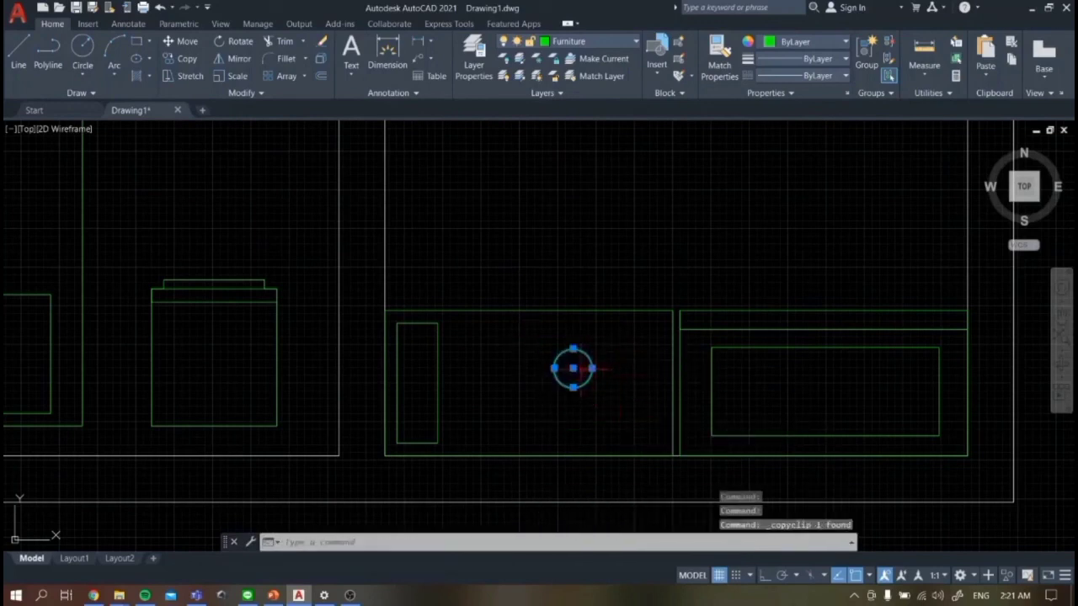
pyautogui.click(183, 42)
pyautogui.click(572, 368)
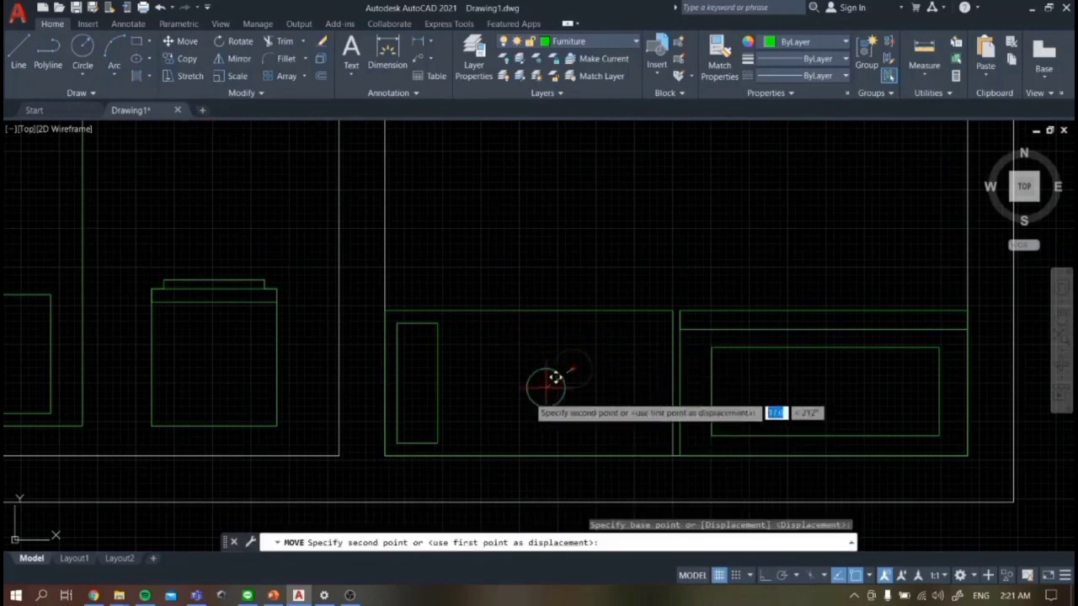
pyautogui.click(485, 411)
pyautogui.hotkey('ctrl', 'v')
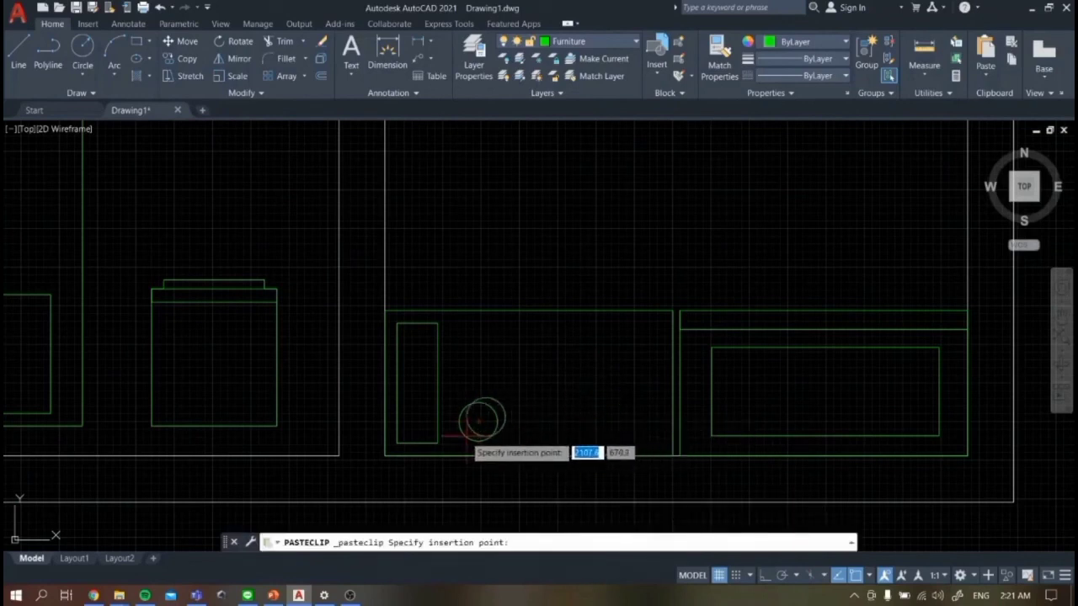
pyautogui.scroll(4, 507, 437)
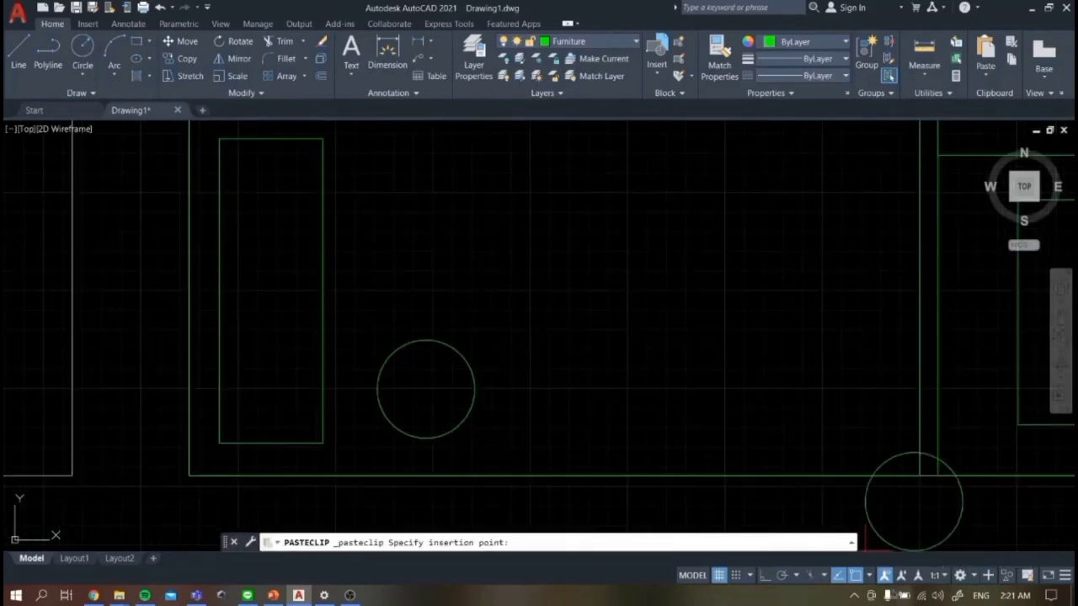
pyautogui.click(522, 438)
# - Draw a rectangle in the upper-right area of the left kitchen counter, above and right of the two burner circles
pyautogui.scroll(-8, 631, 432)
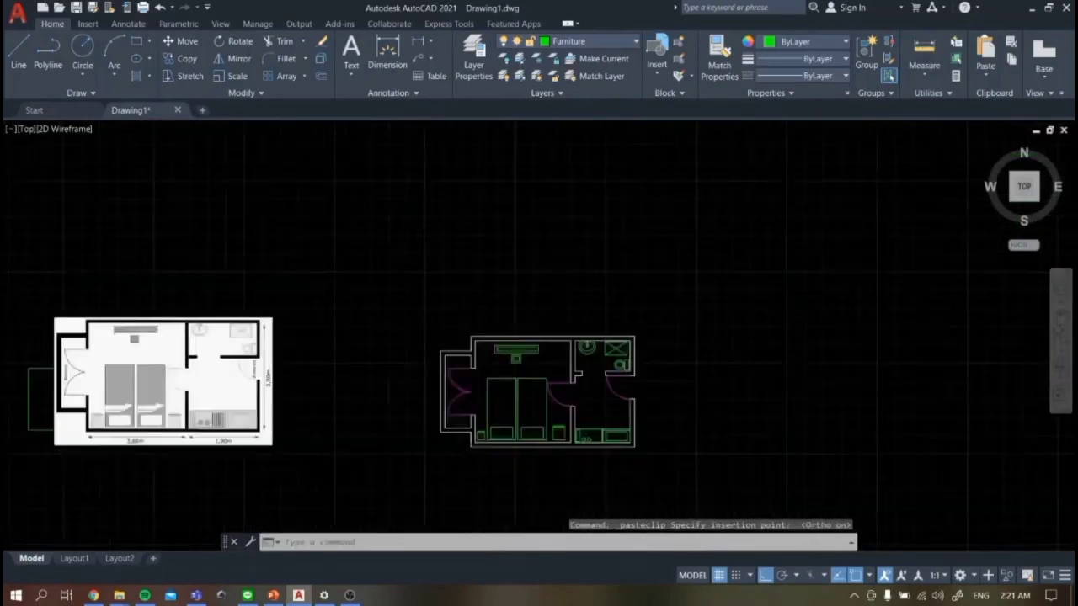
pyautogui.scroll(10, 517, 434)
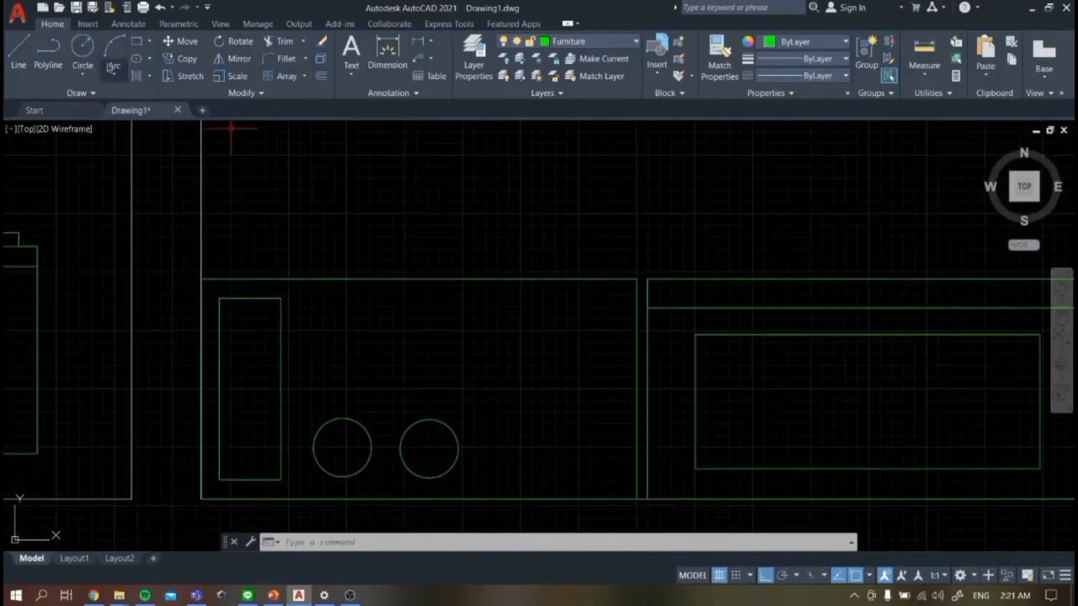
pyautogui.click(137, 41)
pyautogui.click(472, 311)
pyautogui.click(613, 434)
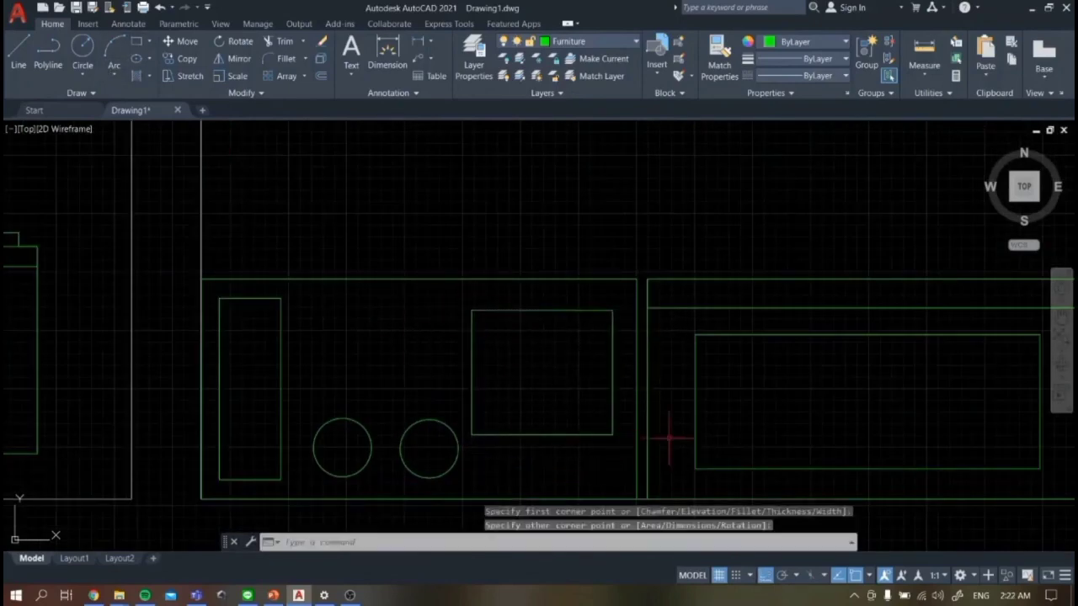
# - Review the whole furnished floor plan, checking the bedroom, bathroom and kitchen furniture
pyautogui.scroll(-2, 669, 438)
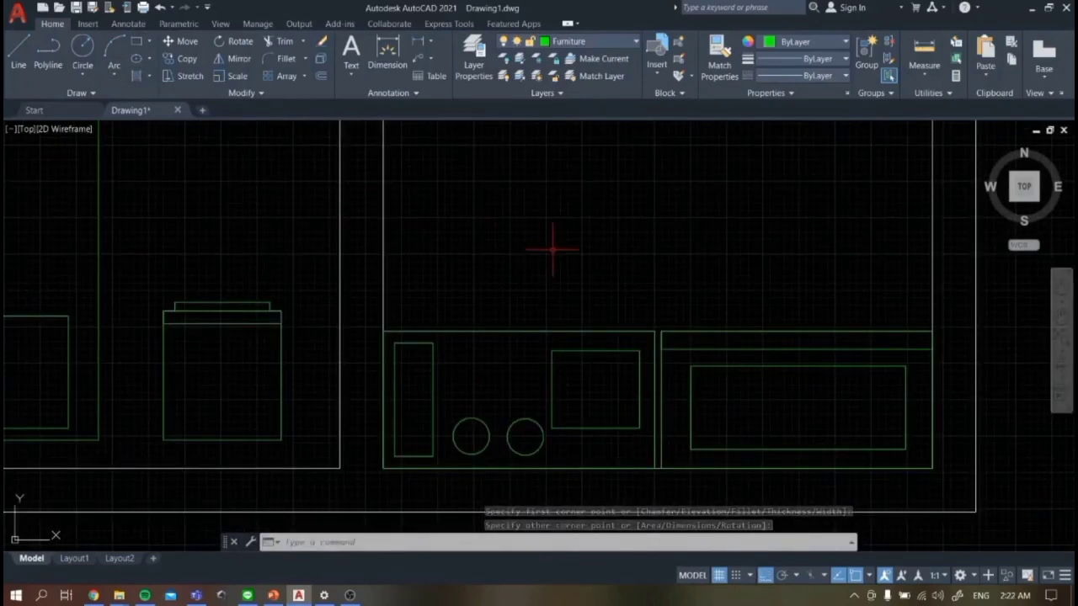
pyautogui.scroll(-4, 584, 233)
pyautogui.click(1061, 310)
pyautogui.moveTo(704, 230); pyautogui.dragTo(758, 400)
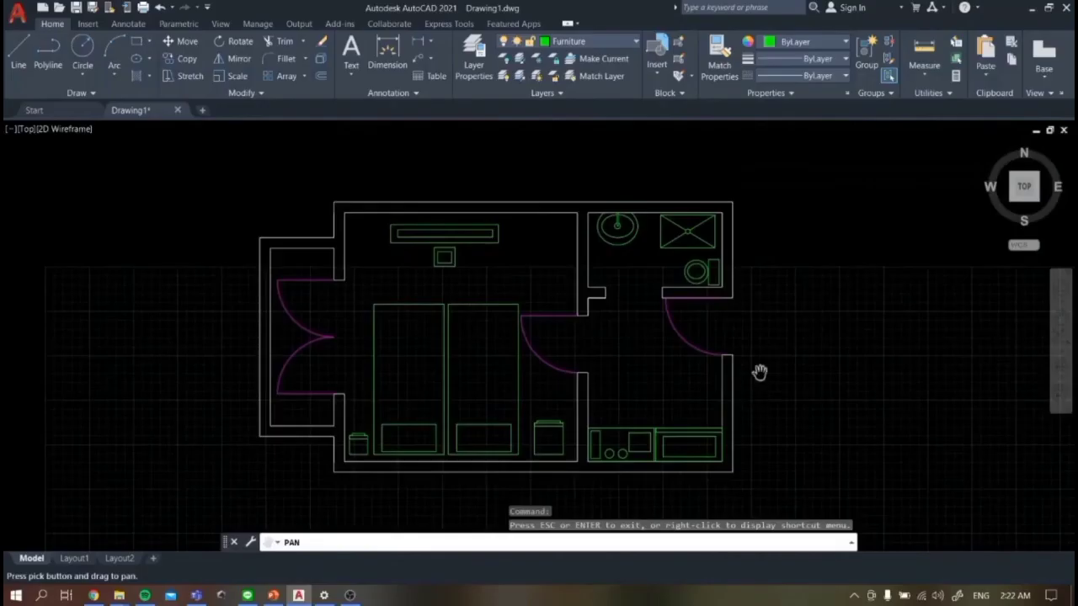
pyautogui.press('Escape')
pyautogui.click(758, 332)
pyautogui.press('Escape')
pyautogui.scroll(-2, 758, 332)
pyautogui.scroll(2, 758, 332)
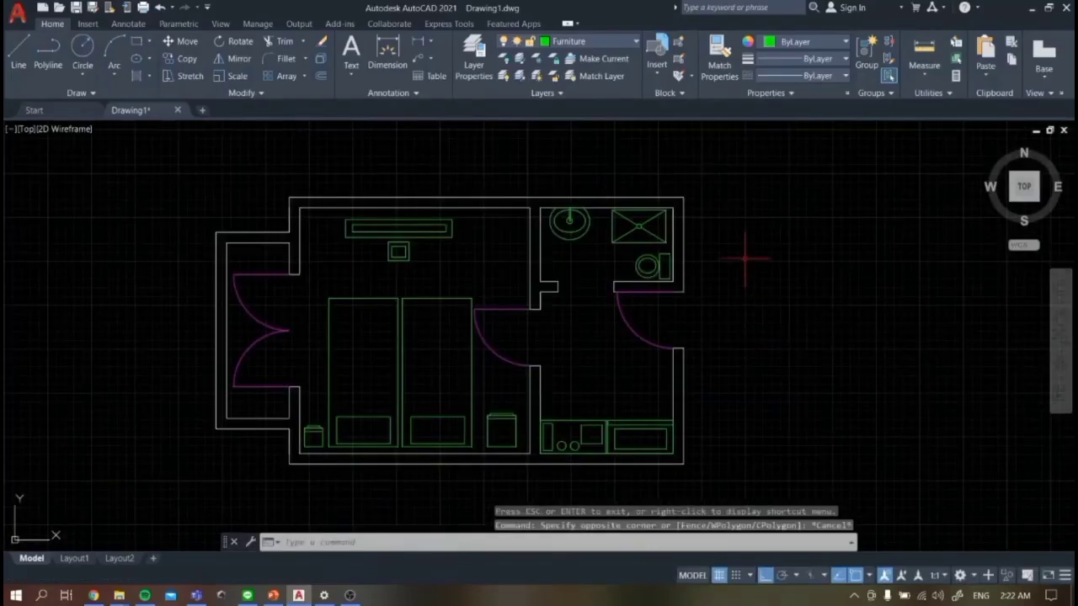
pyautogui.click(625, 45)
pyautogui.click(668, 174)
pyautogui.scroll(-1, 740, 295)
pyautogui.scroll(1, 744, 330)
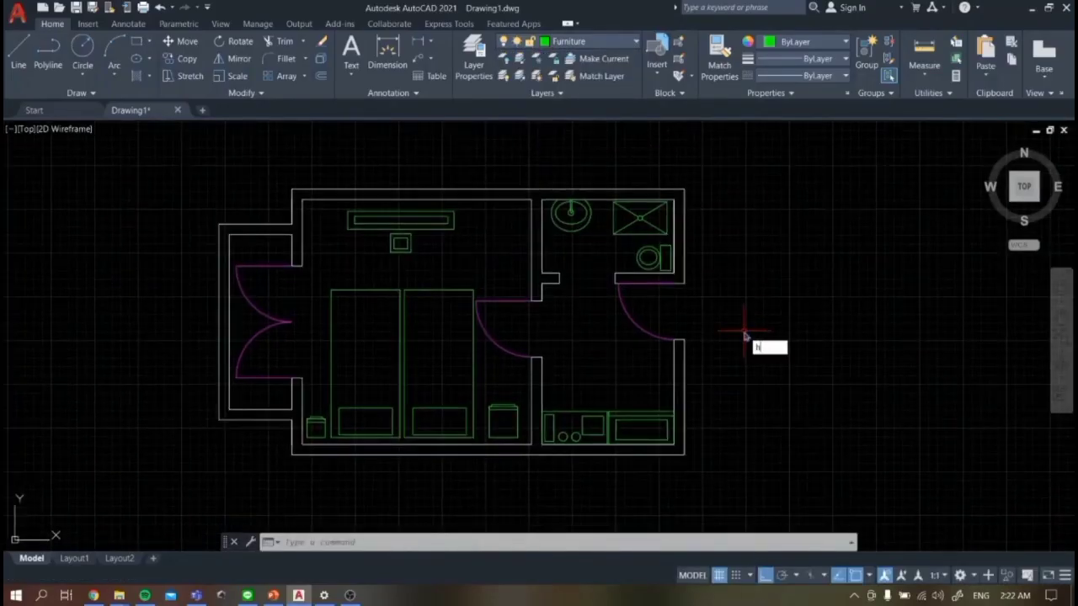
# - Start a hatch with the Solid pattern and set its color to ByLayer
pyautogui.write('h')
pyautogui.press('Return')
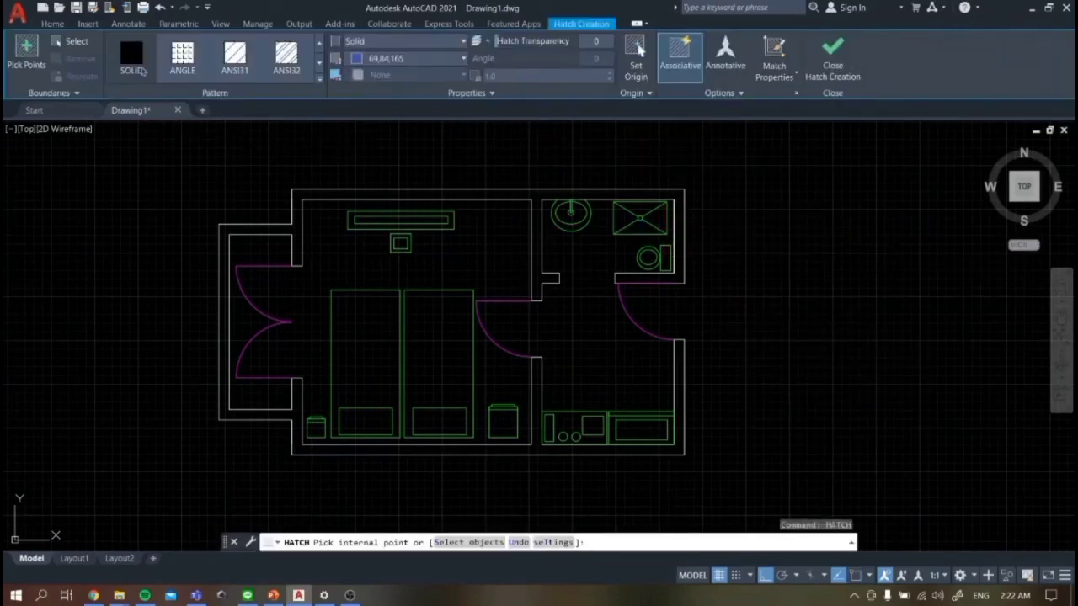
pyautogui.click(447, 60)
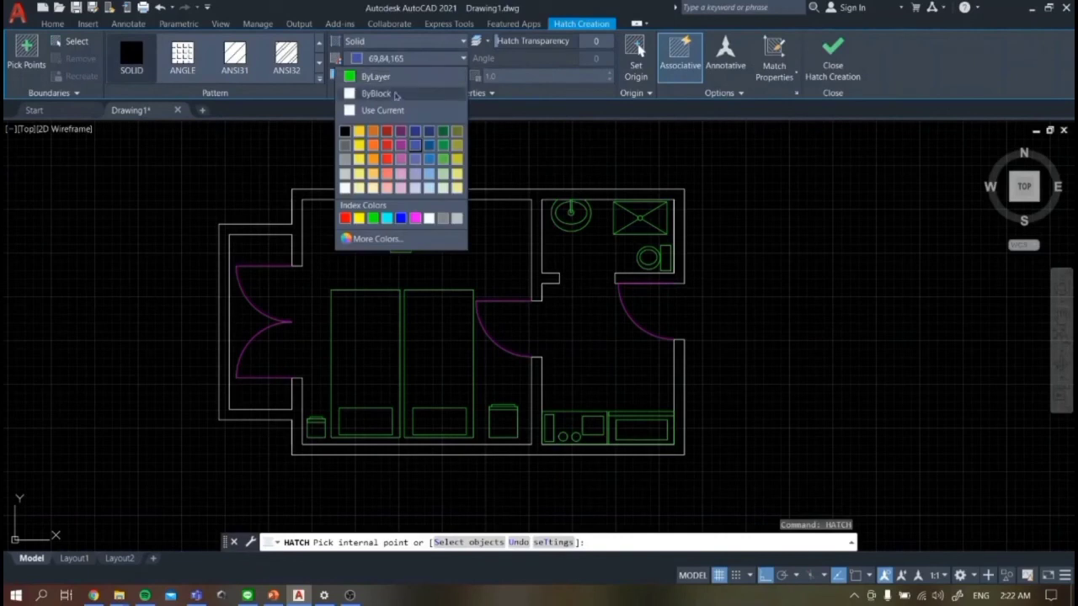
pyautogui.click(402, 77)
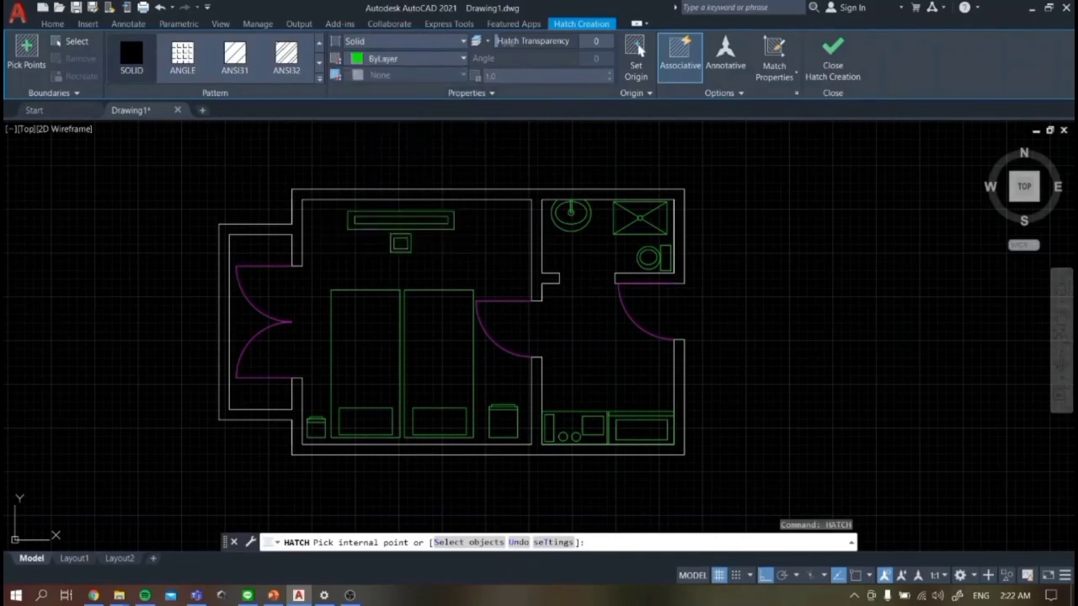
# - Make the As layer current for the hatch
pyautogui.click(46, 22)
pyautogui.click(608, 41)
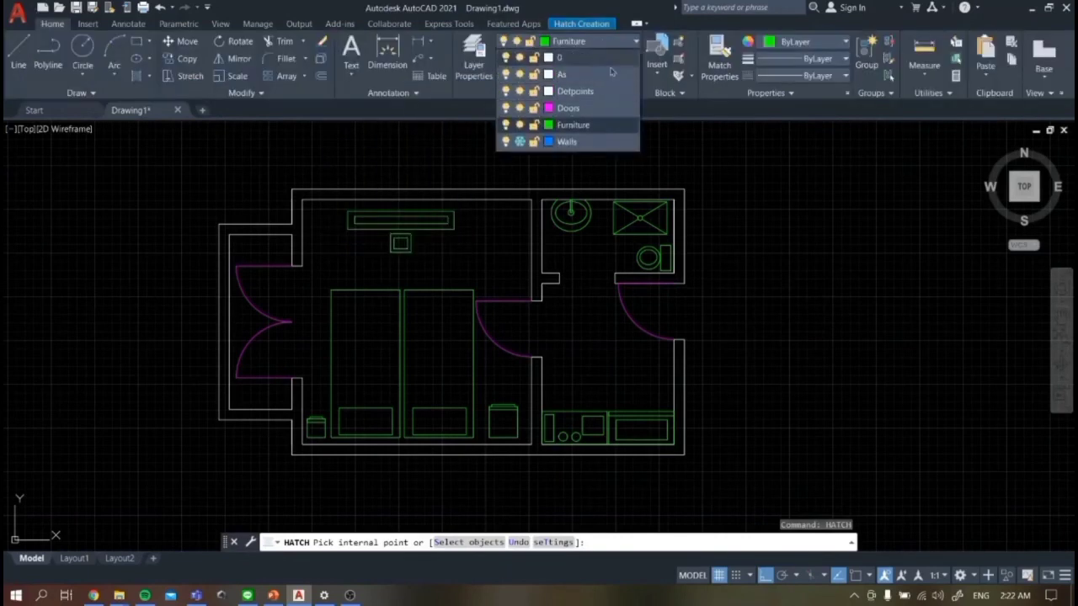
pyautogui.click(598, 75)
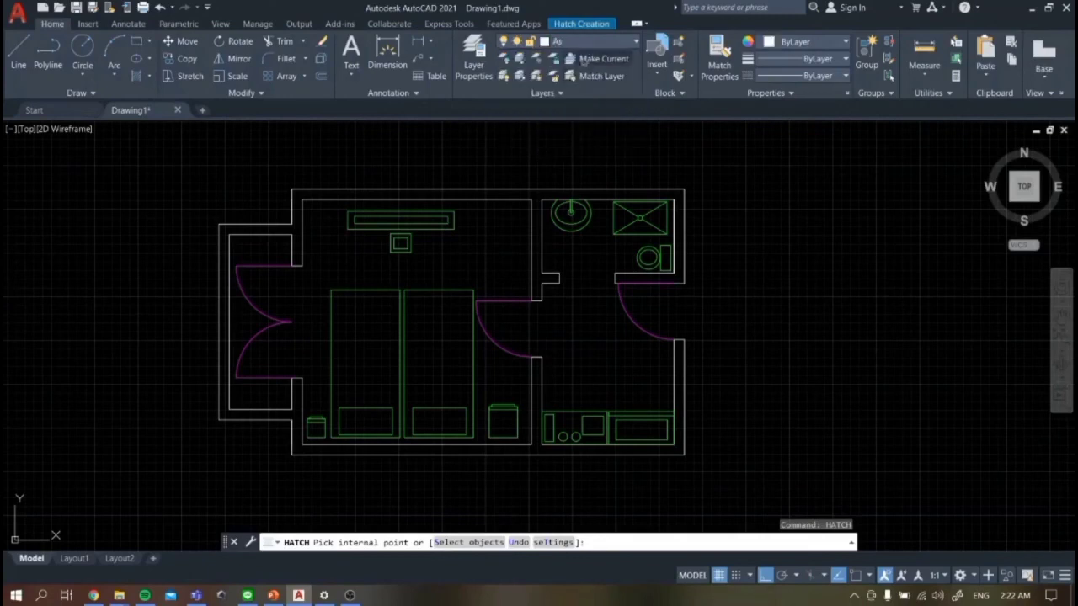
pyautogui.click(582, 24)
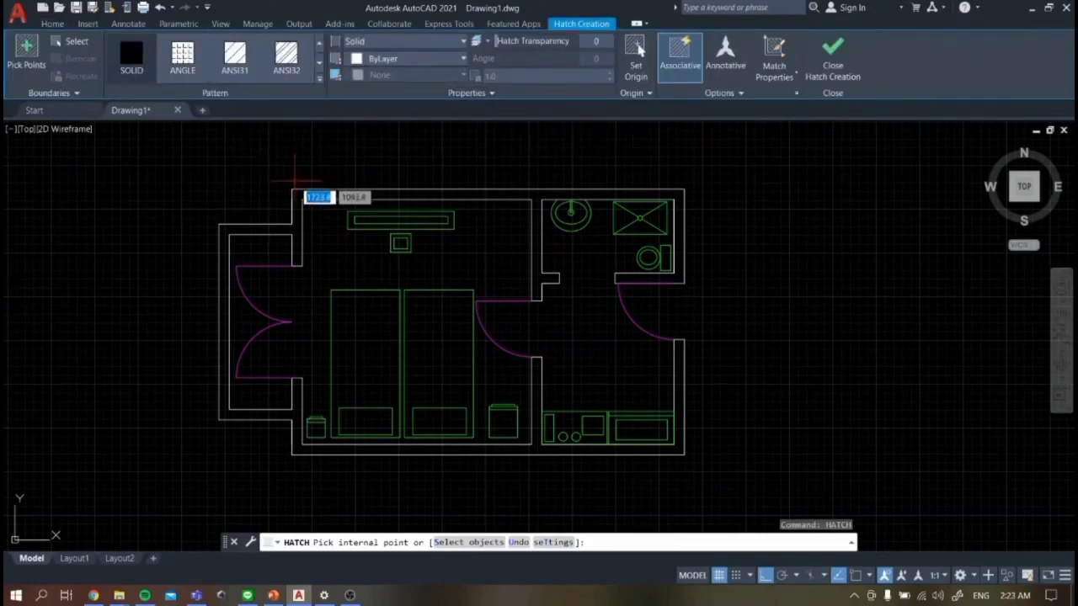
# - Fill the space between the apartment's wall lines with the solid hatch and finish the command
pyautogui.click(296, 195)
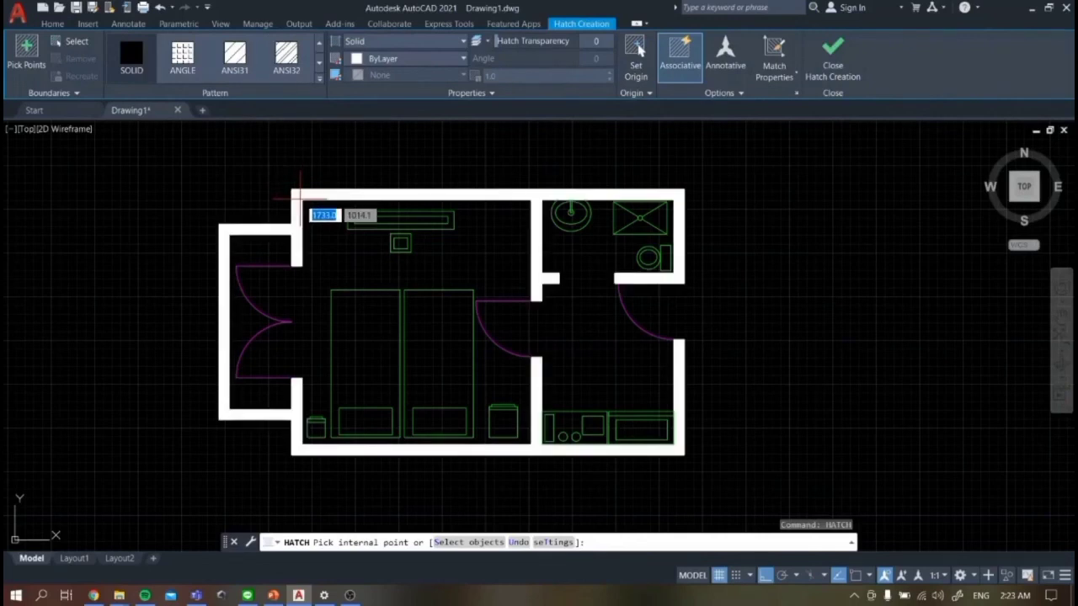
pyautogui.scroll(-2, 783, 214)
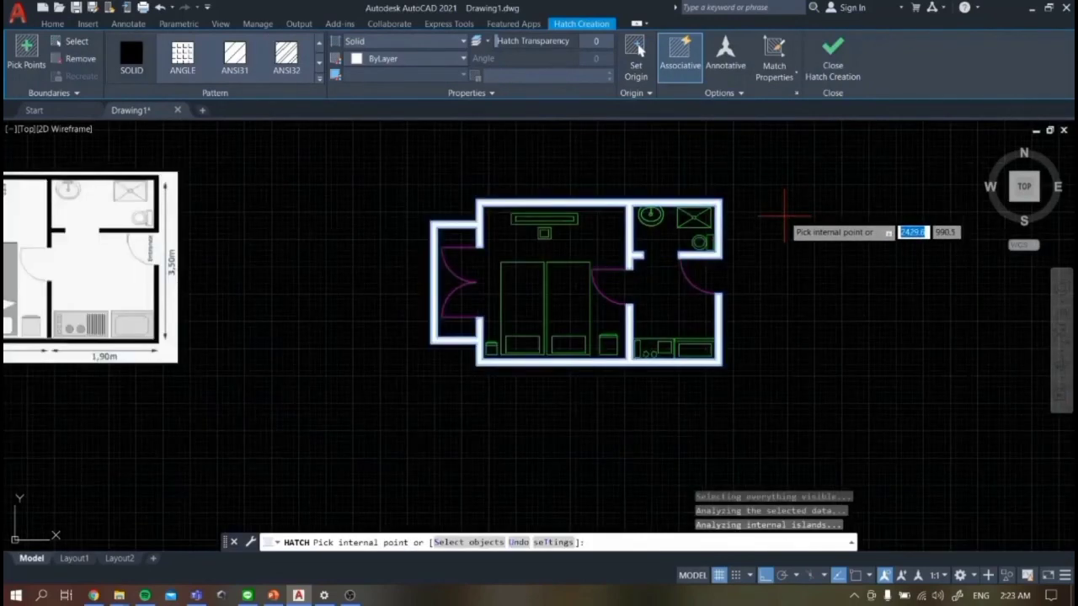
pyautogui.scroll(2, 783, 219)
pyautogui.press('Escape')
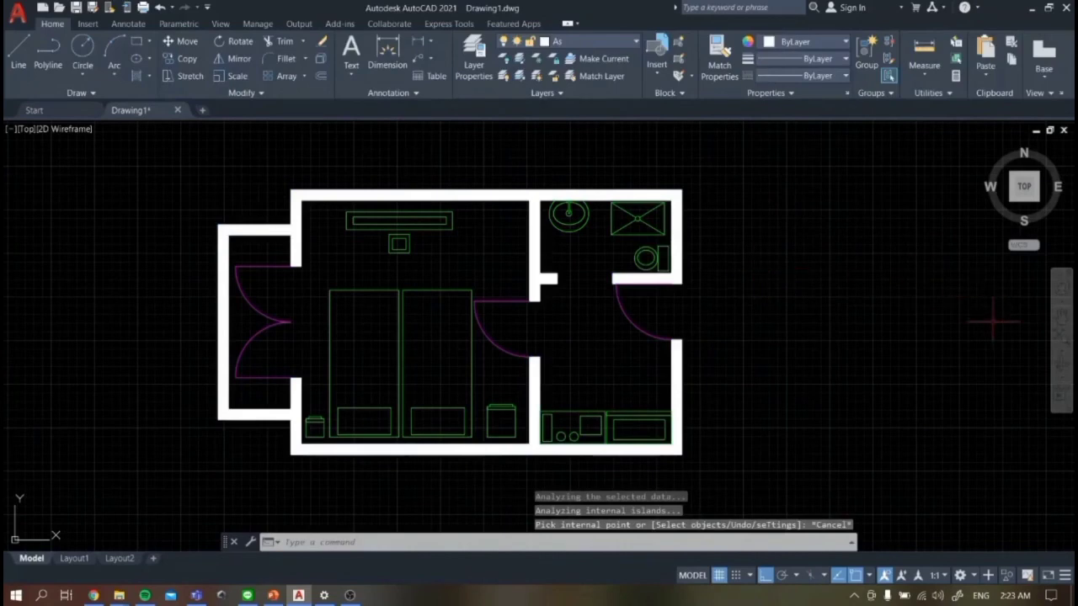
pyautogui.click(1061, 317)
pyautogui.moveTo(822, 307); pyautogui.dragTo(917, 308)
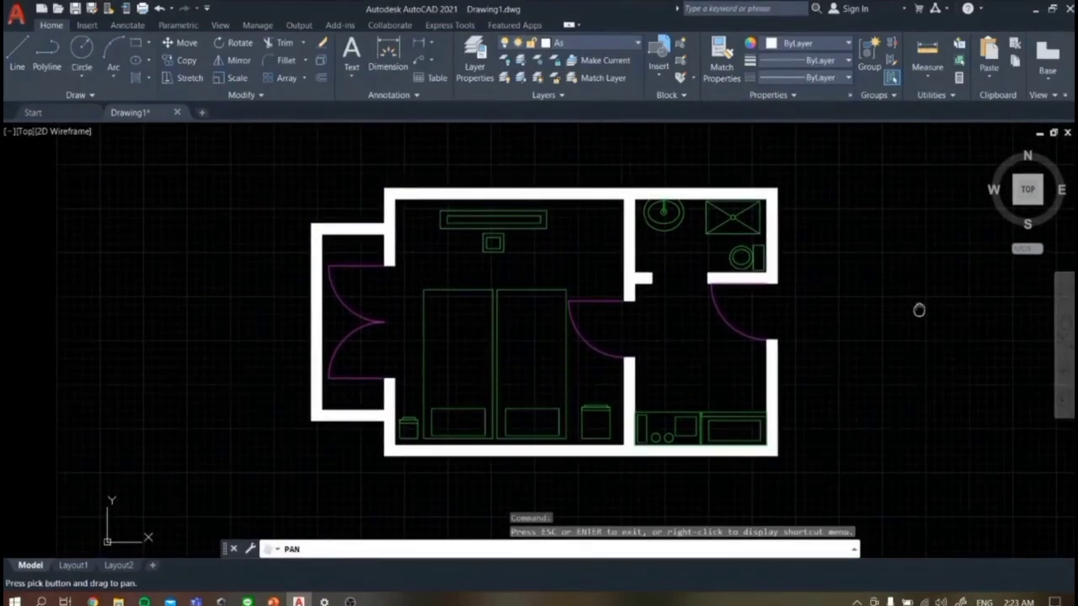